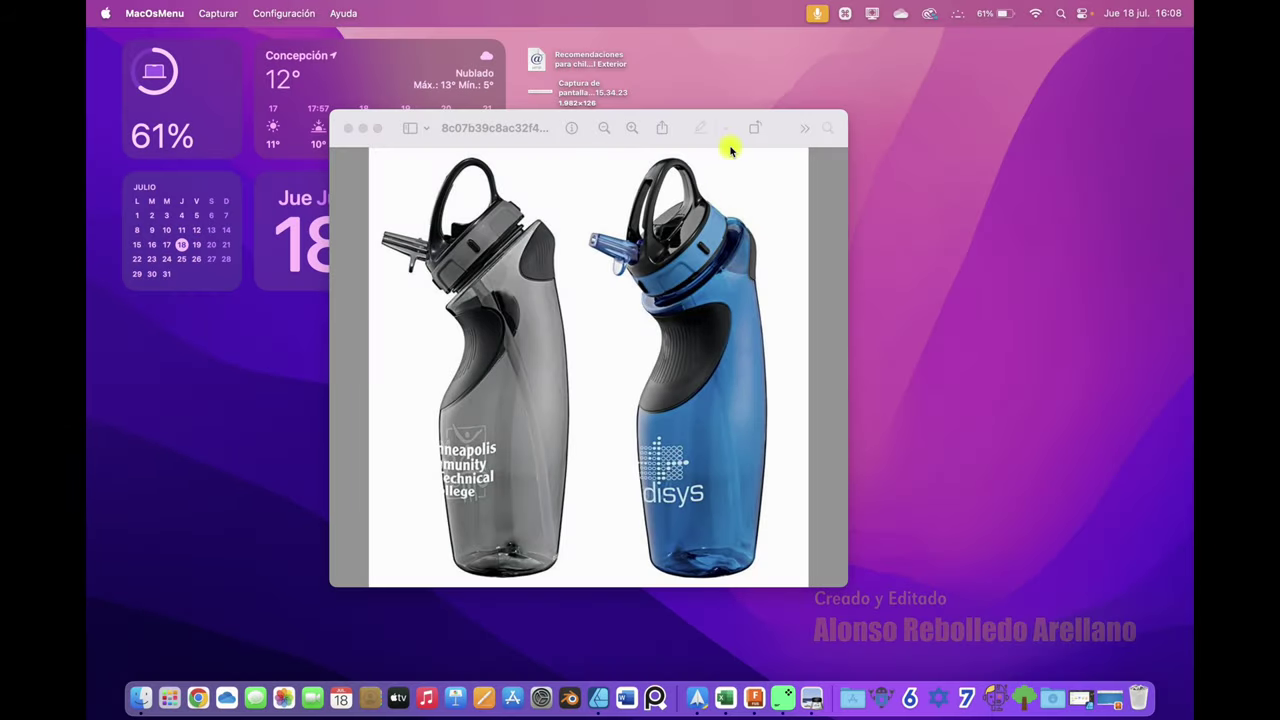
# Step: Bring the Fusion window forward, make it full screen, and show the origin planes
pyautogui.click(730, 150)
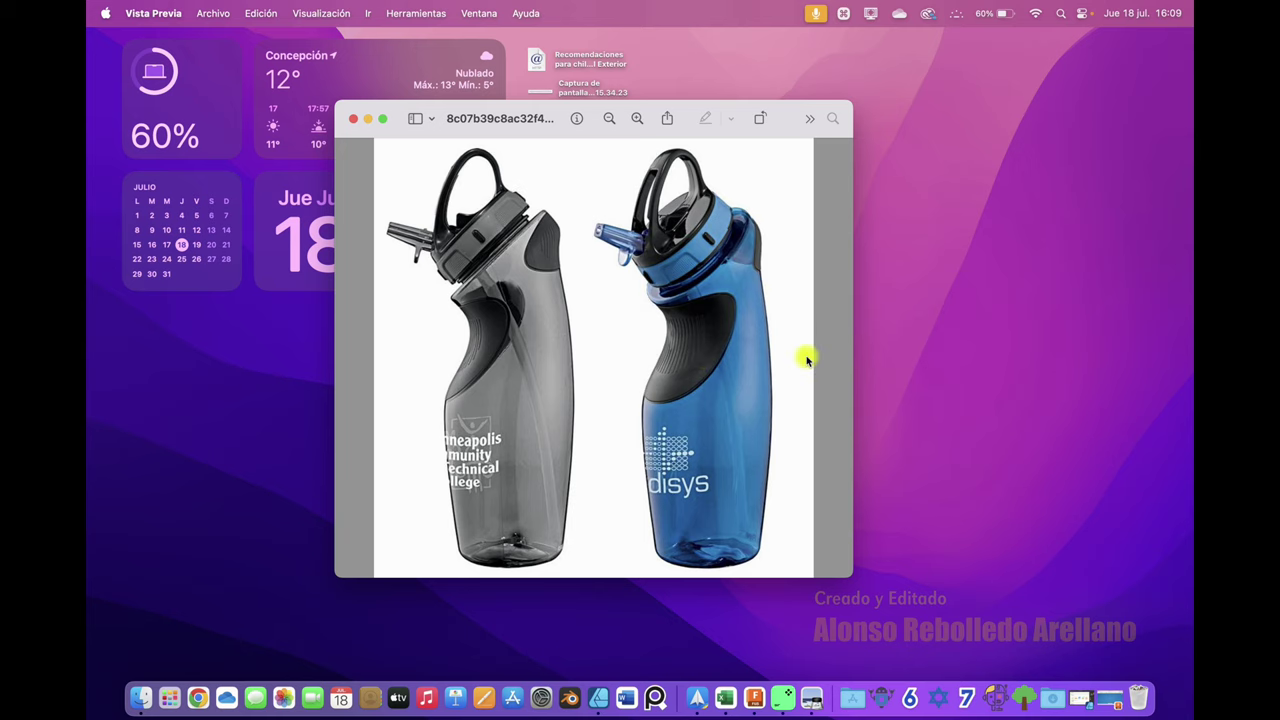
pyautogui.click(1100, 690)
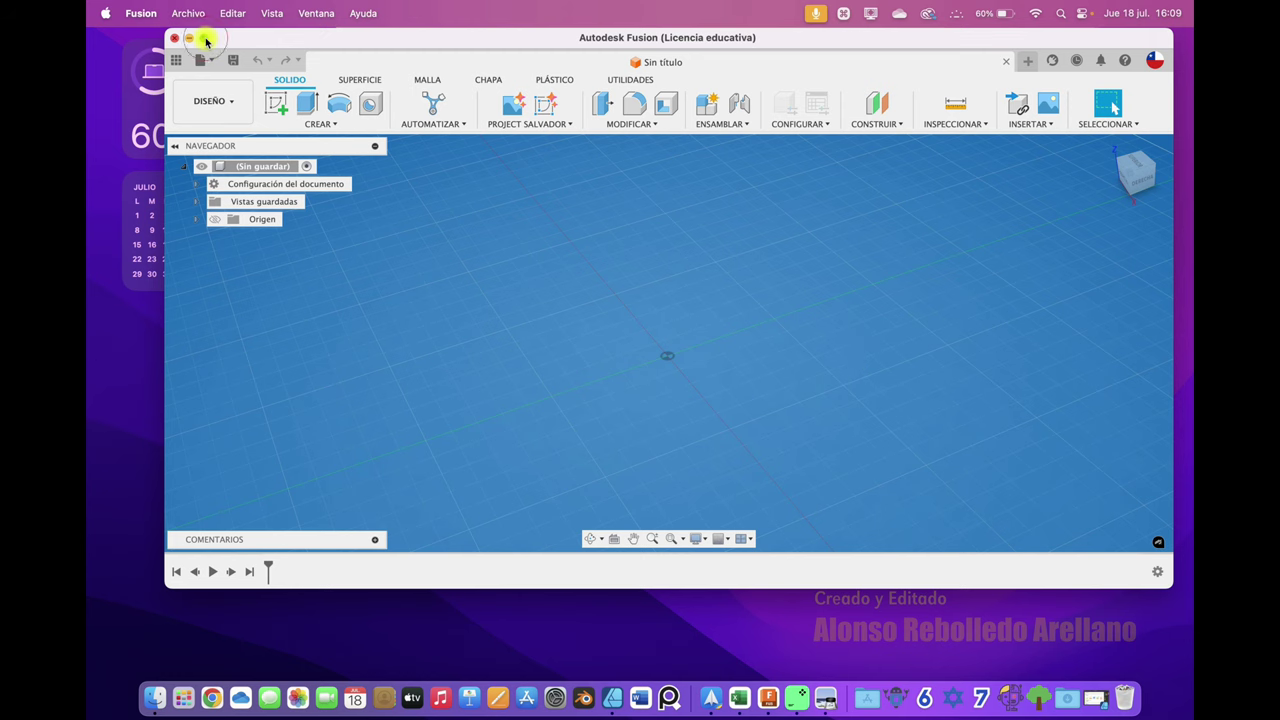
pyautogui.click(205, 38)
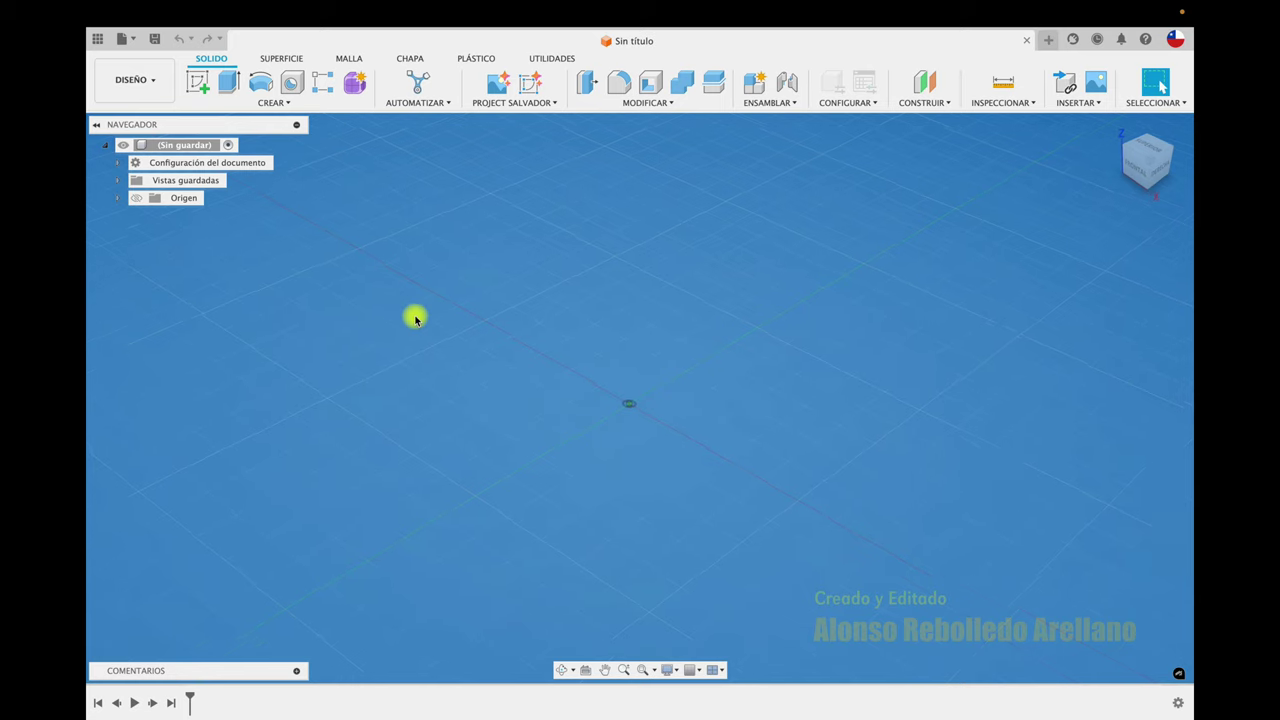
pyautogui.click(136, 197)
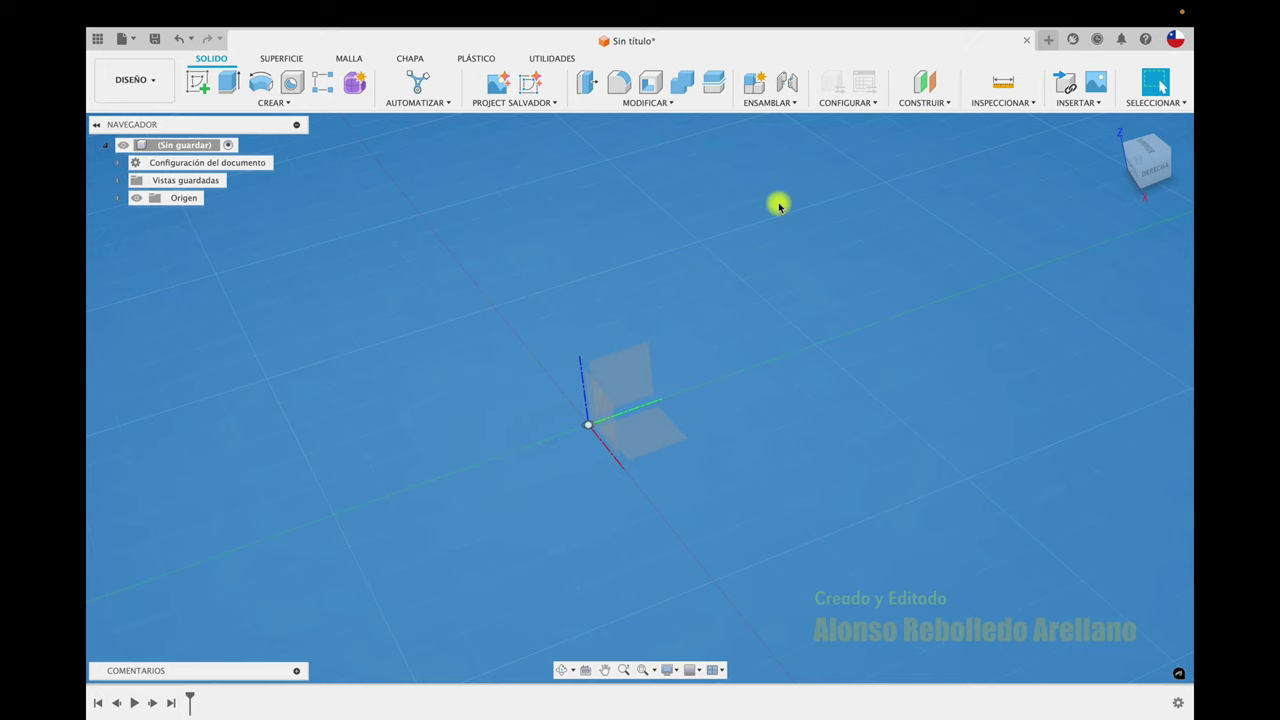
# Step: Load the two-bottle reference photo from the Desktop as a new canvas image
pyautogui.click(1072, 104)
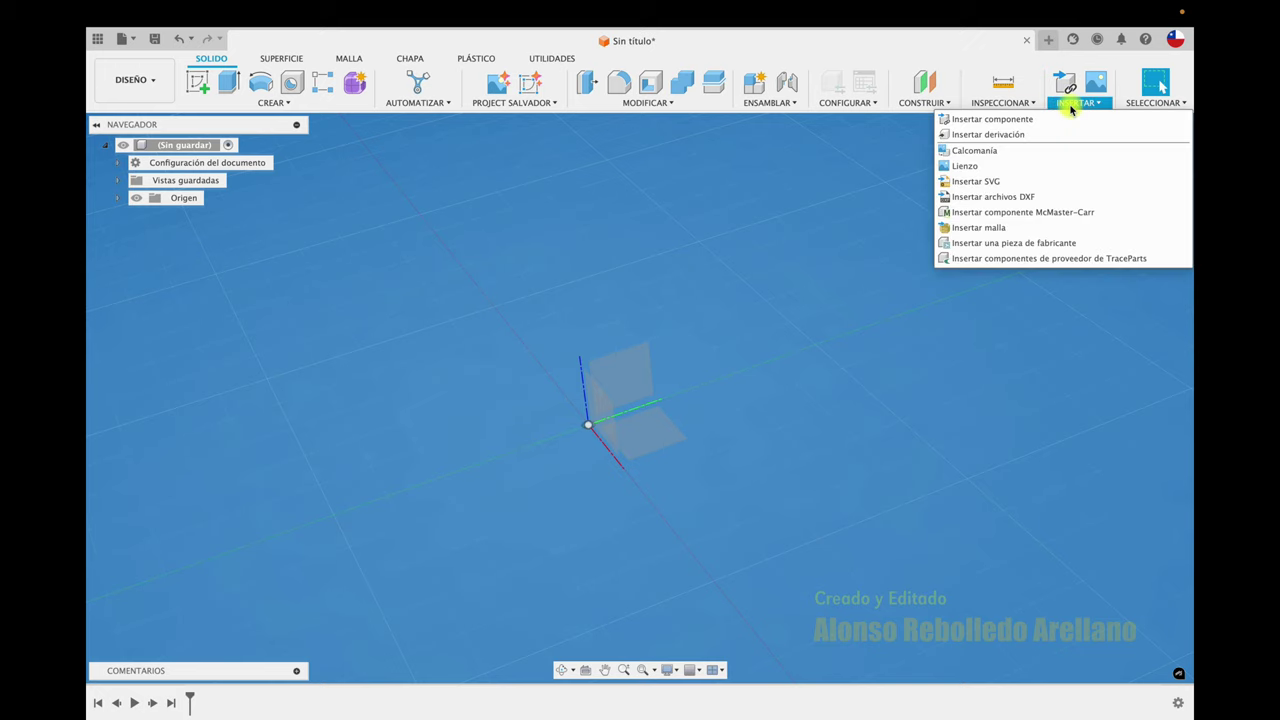
pyautogui.click(984, 166)
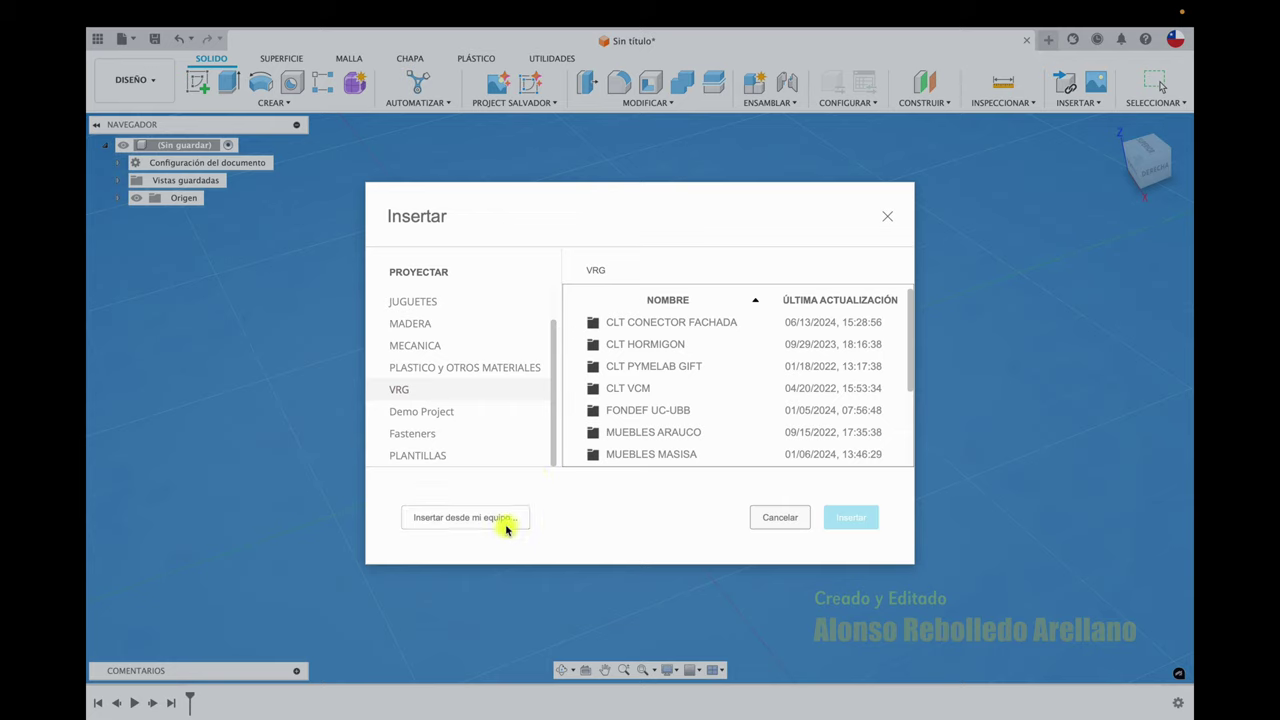
pyautogui.click(500, 520)
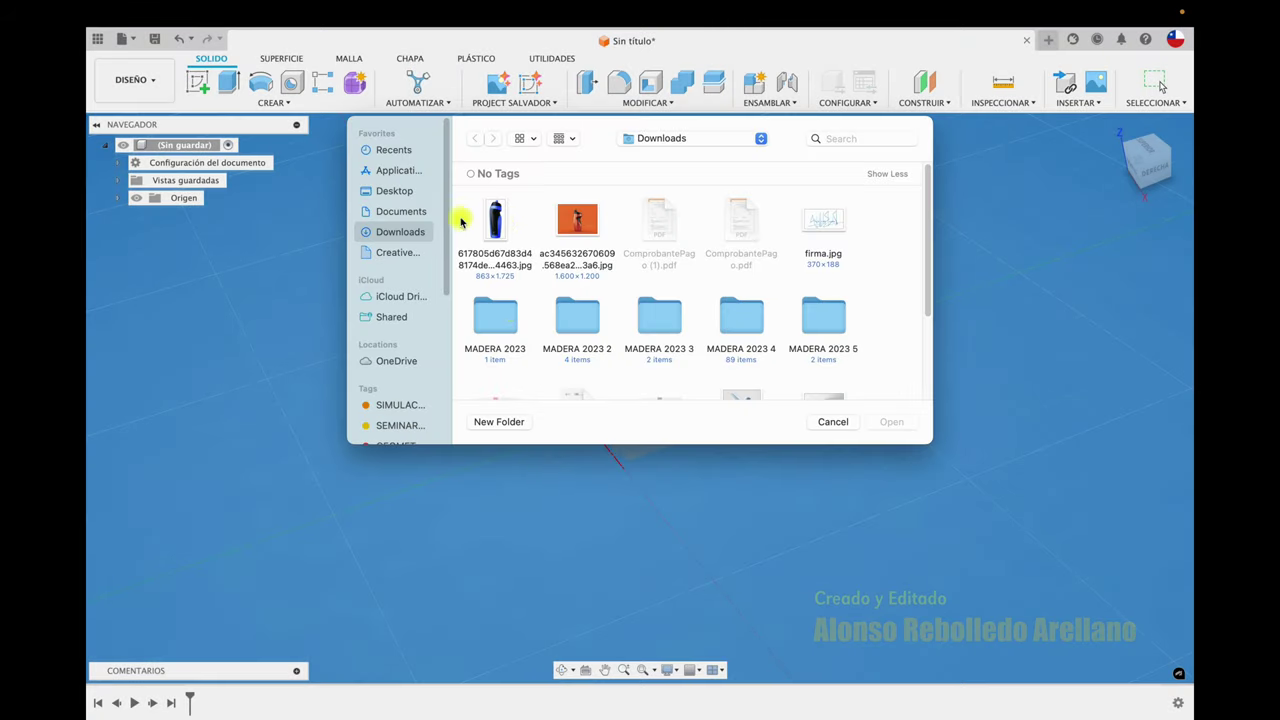
pyautogui.click(395, 191)
pyautogui.click(495, 218)
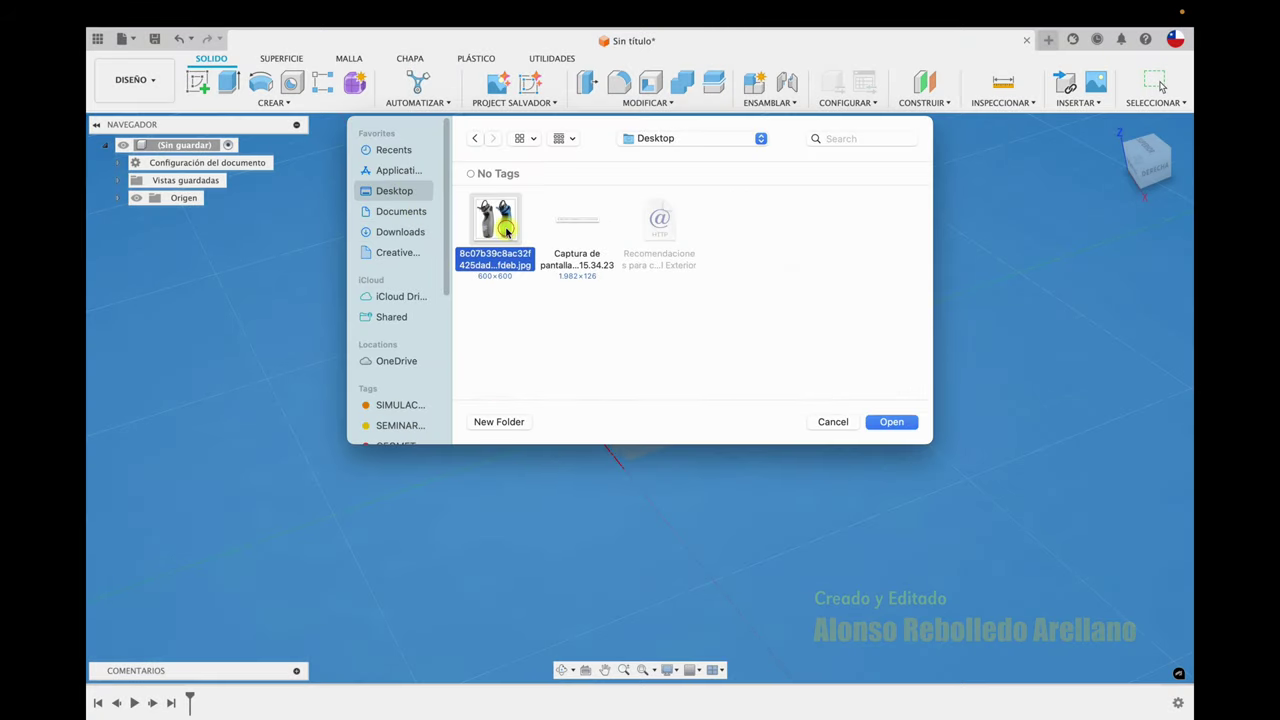
pyautogui.click(893, 422)
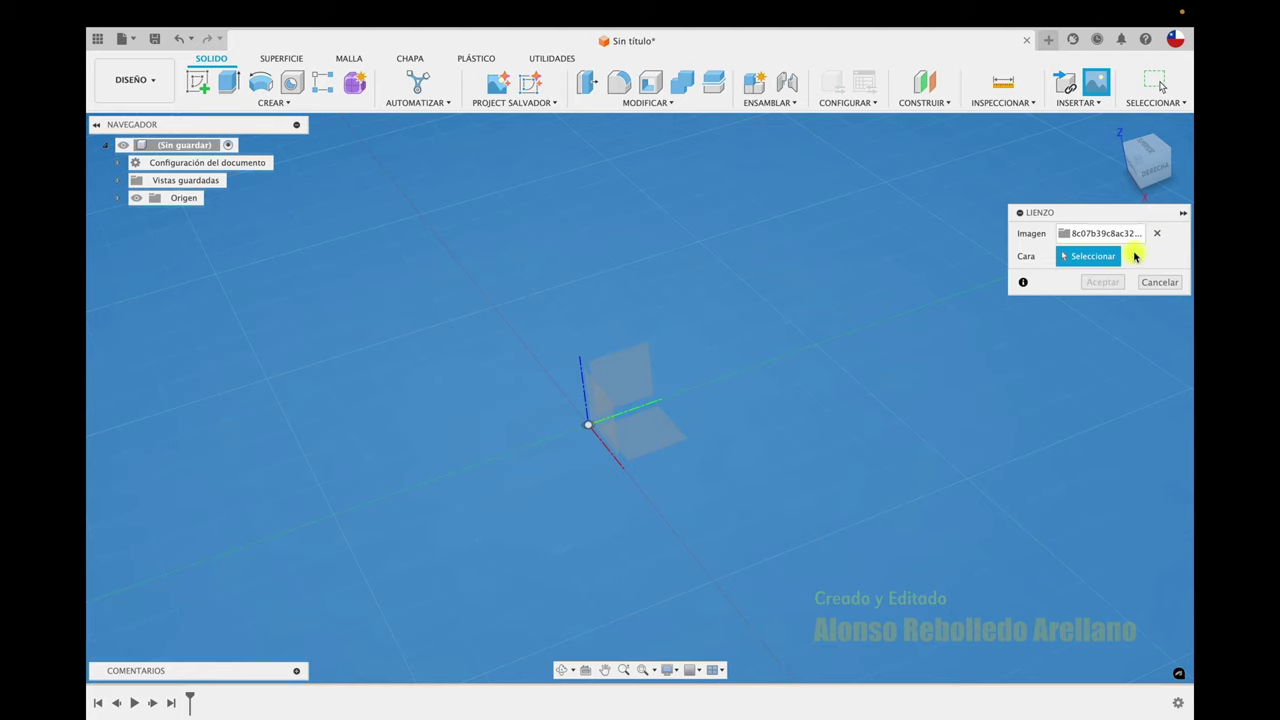
# Step: Place the bottle canvas on the vertical YZ plane and turn the view to face it
pyautogui.click(640, 365)
pyautogui.click(1100, 556)
pyautogui.press('F6')
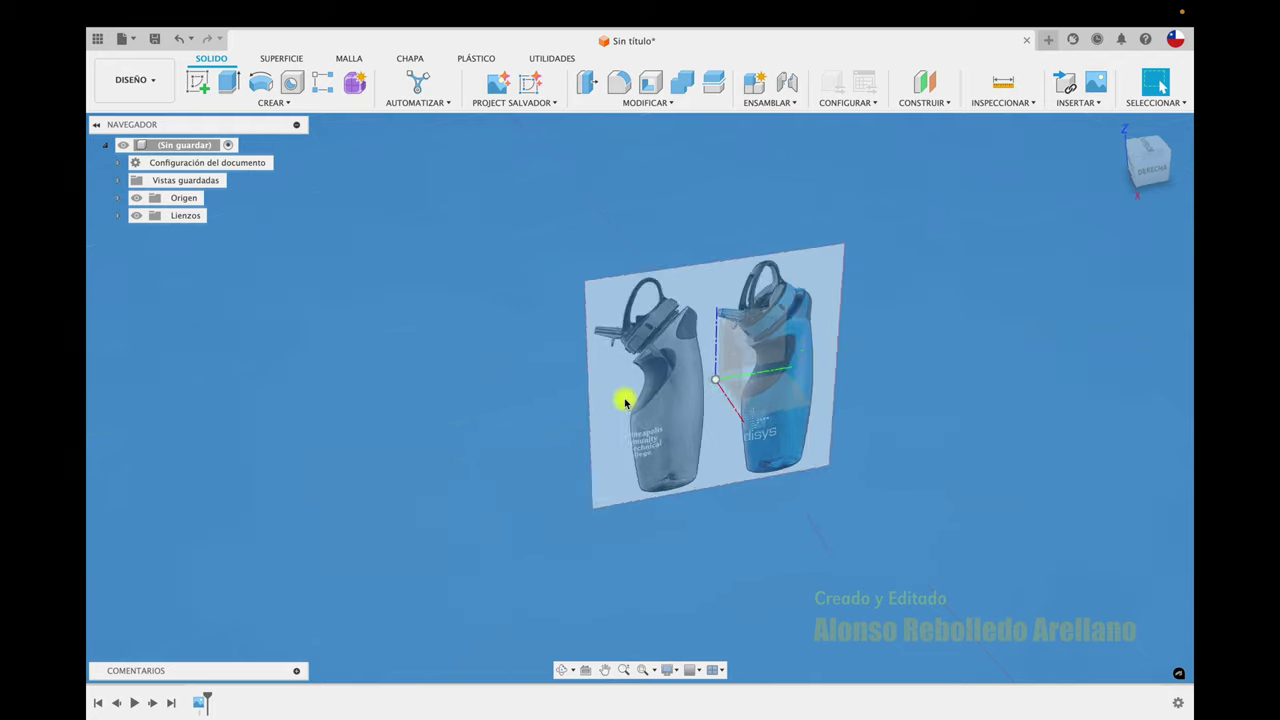
pyautogui.keyDown('shift'); pyautogui.moveTo(624, 402); pyautogui.dragTo(455, 380, button='middle'); pyautogui.keyUp('shift')
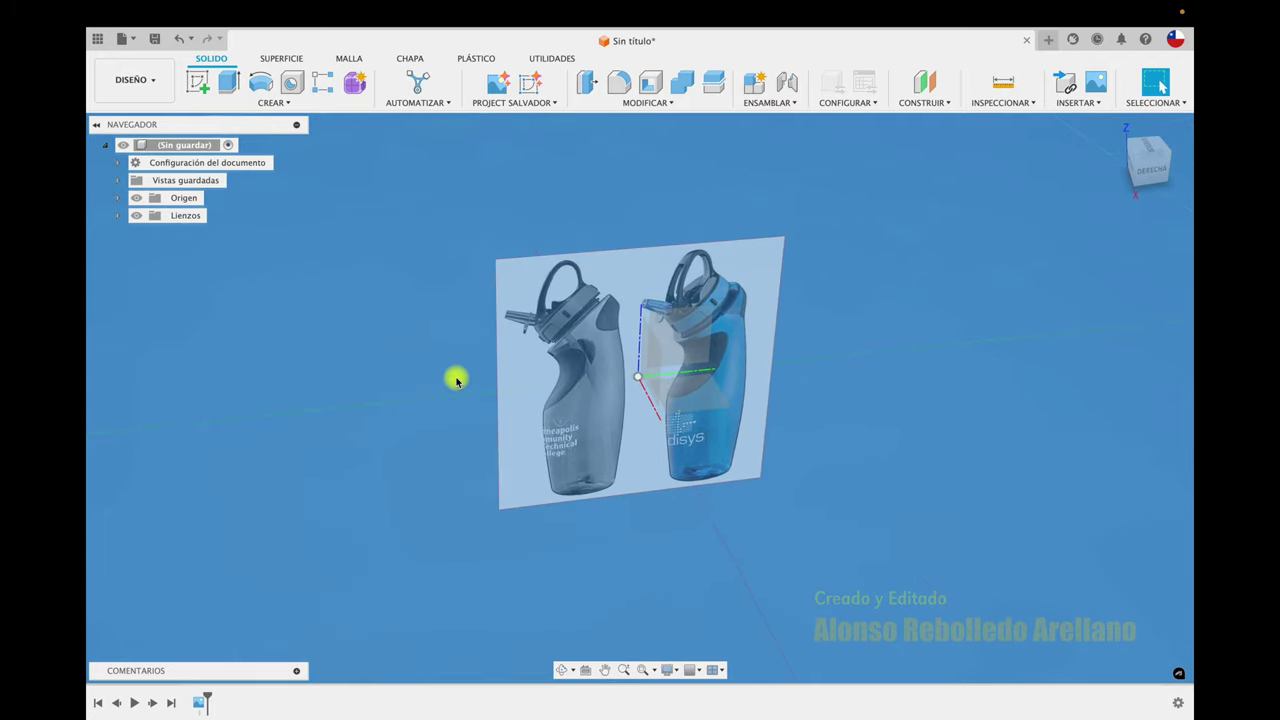
# Step: Expand the Lienzos folder and select the bottle canvas, keeping its original name
pyautogui.click(117, 216)
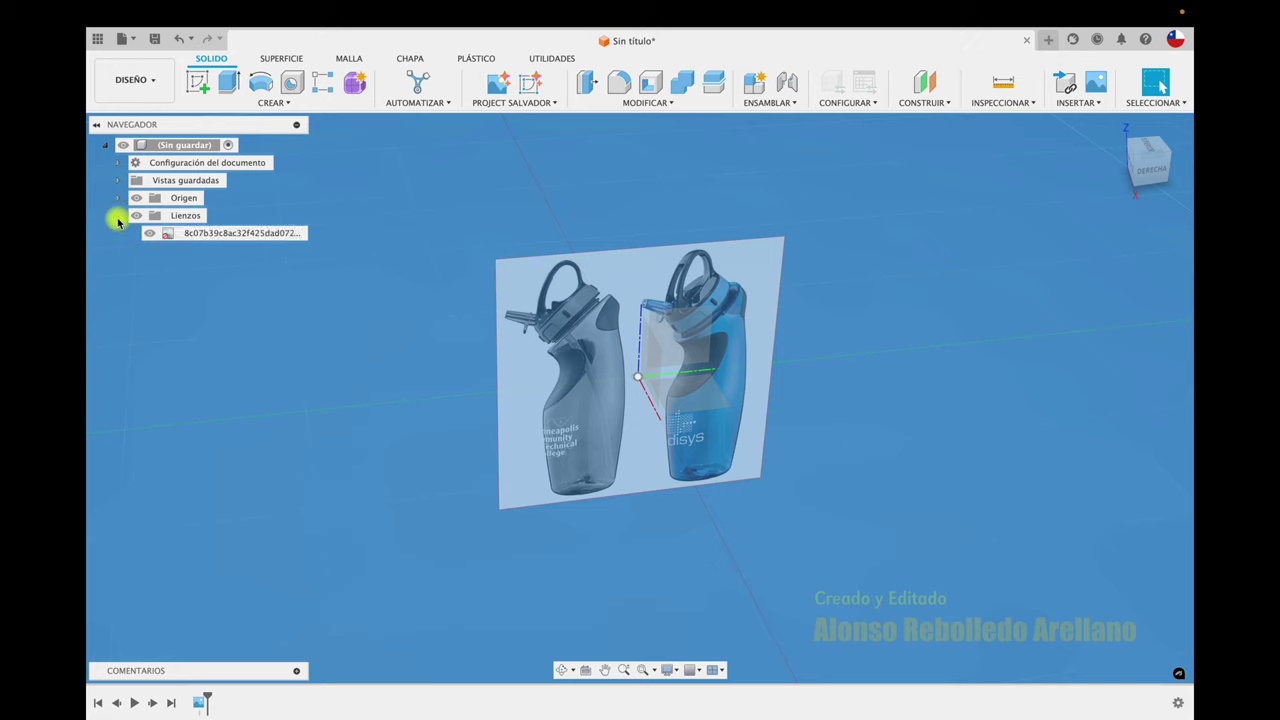
pyautogui.click(199, 237)
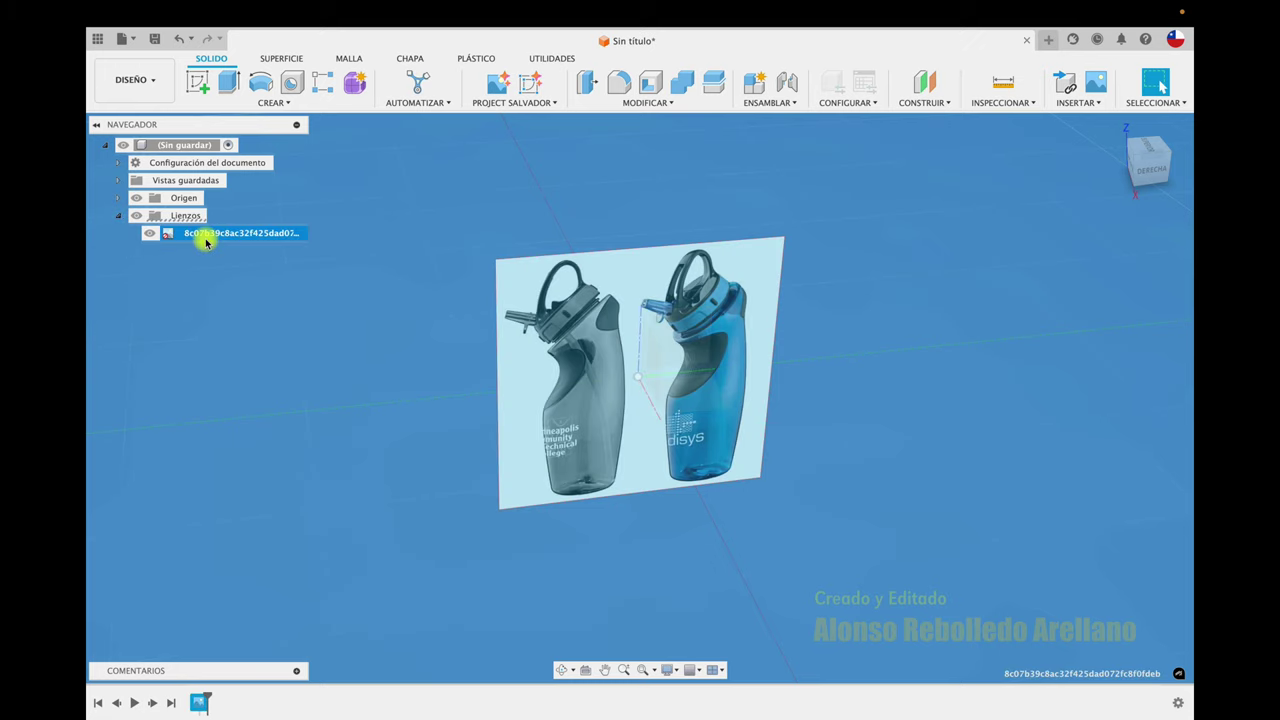
pyautogui.doubleClick(205, 241)
pyautogui.click(186, 232)
pyautogui.press('Return')
pyautogui.rightClick(208, 237)
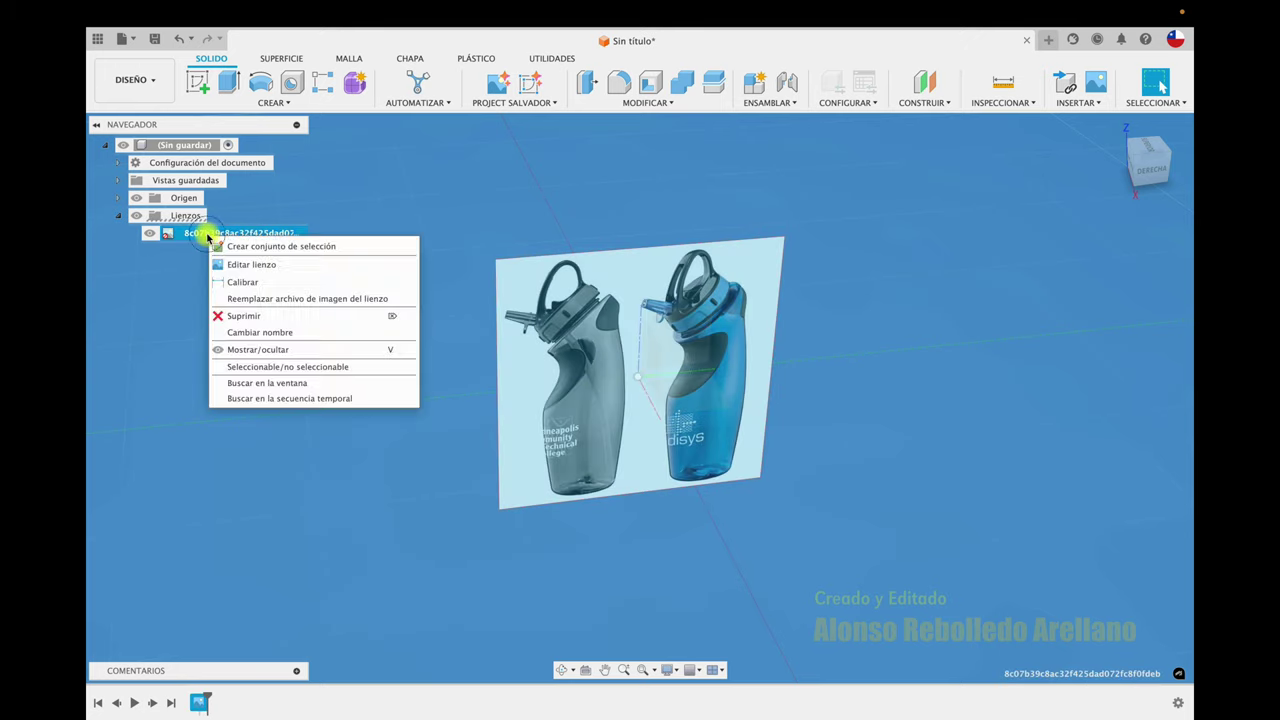
# Step: Calibrate the canvas so the left bottle's base width measures 150
pyautogui.click(247, 283)
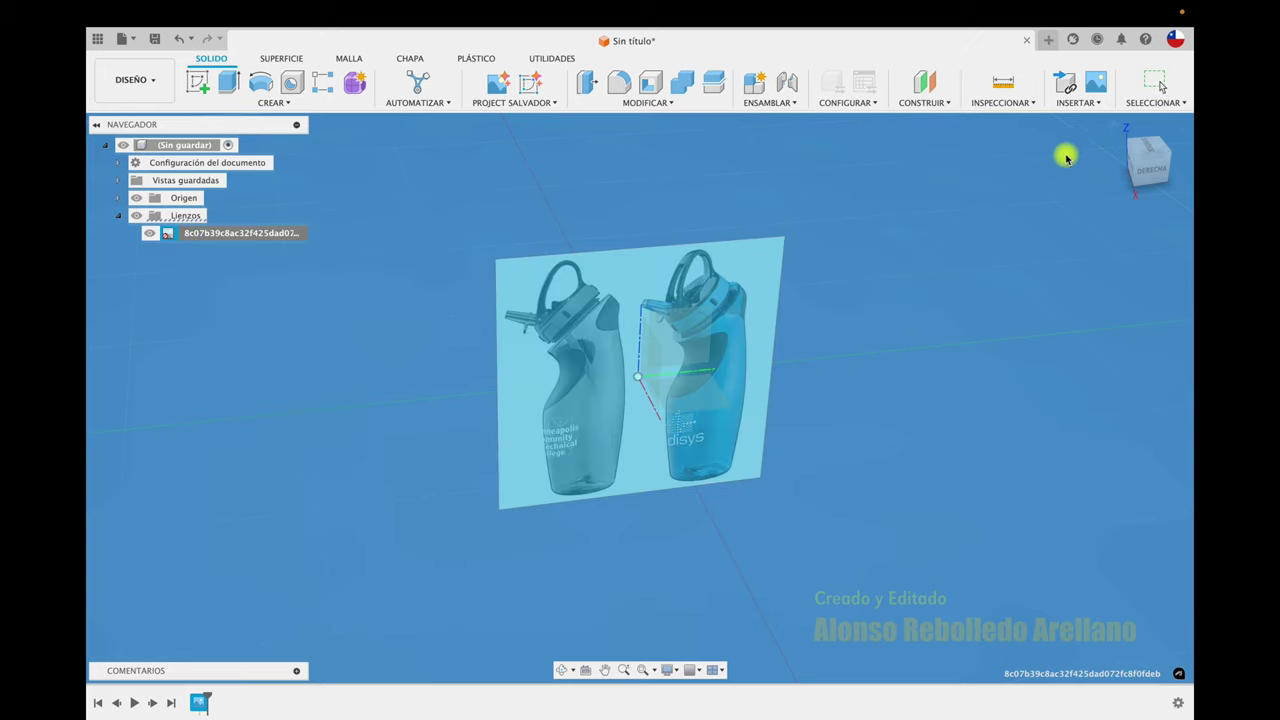
pyautogui.click(1130, 182)
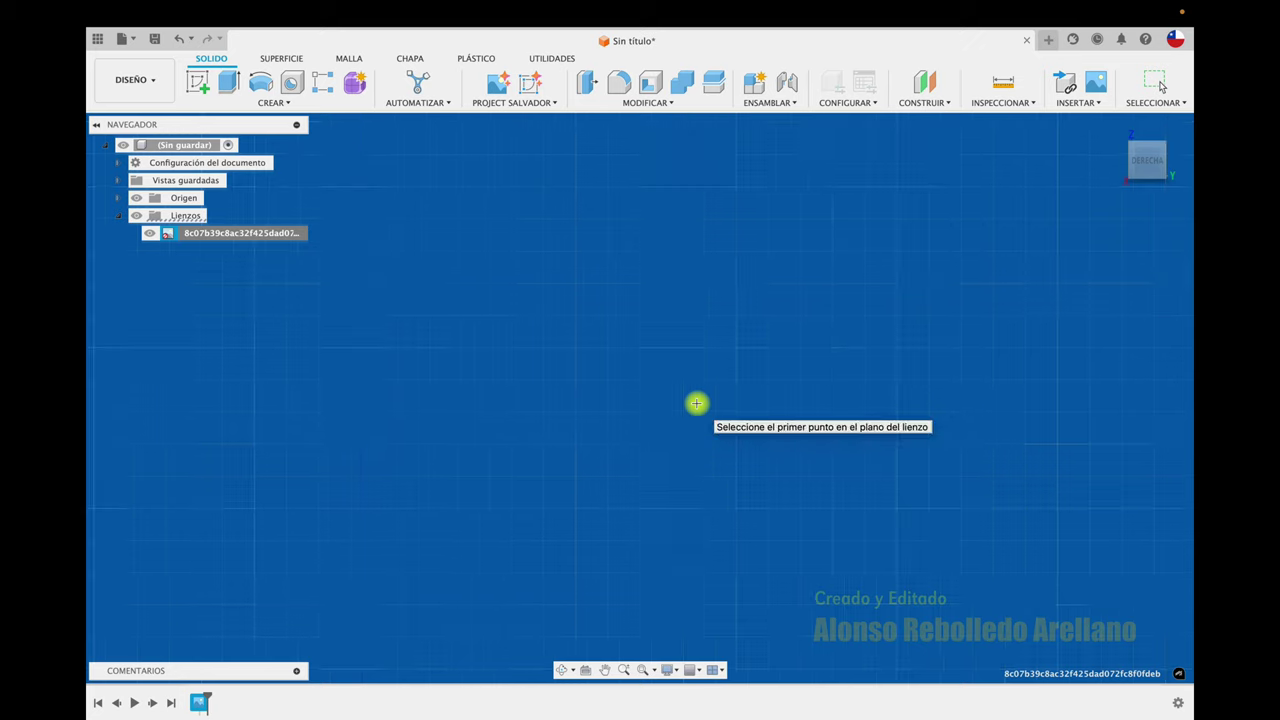
pyautogui.click(653, 670)
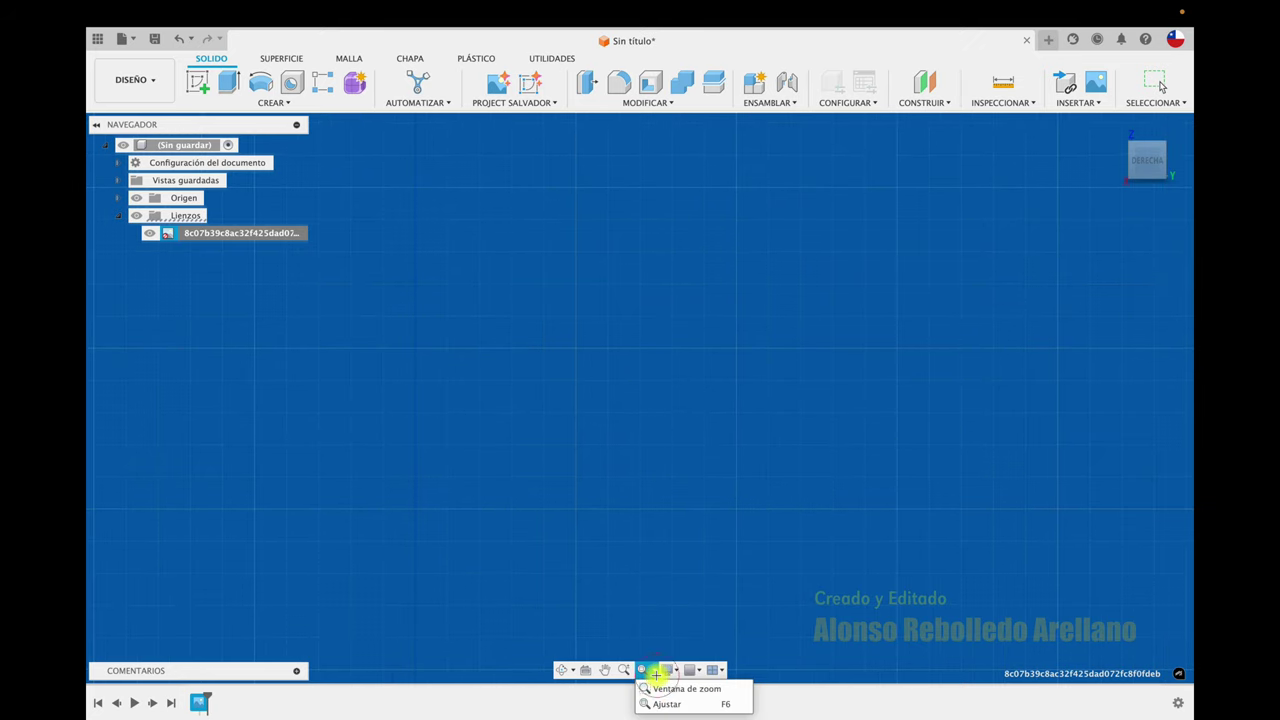
pyautogui.click(667, 705)
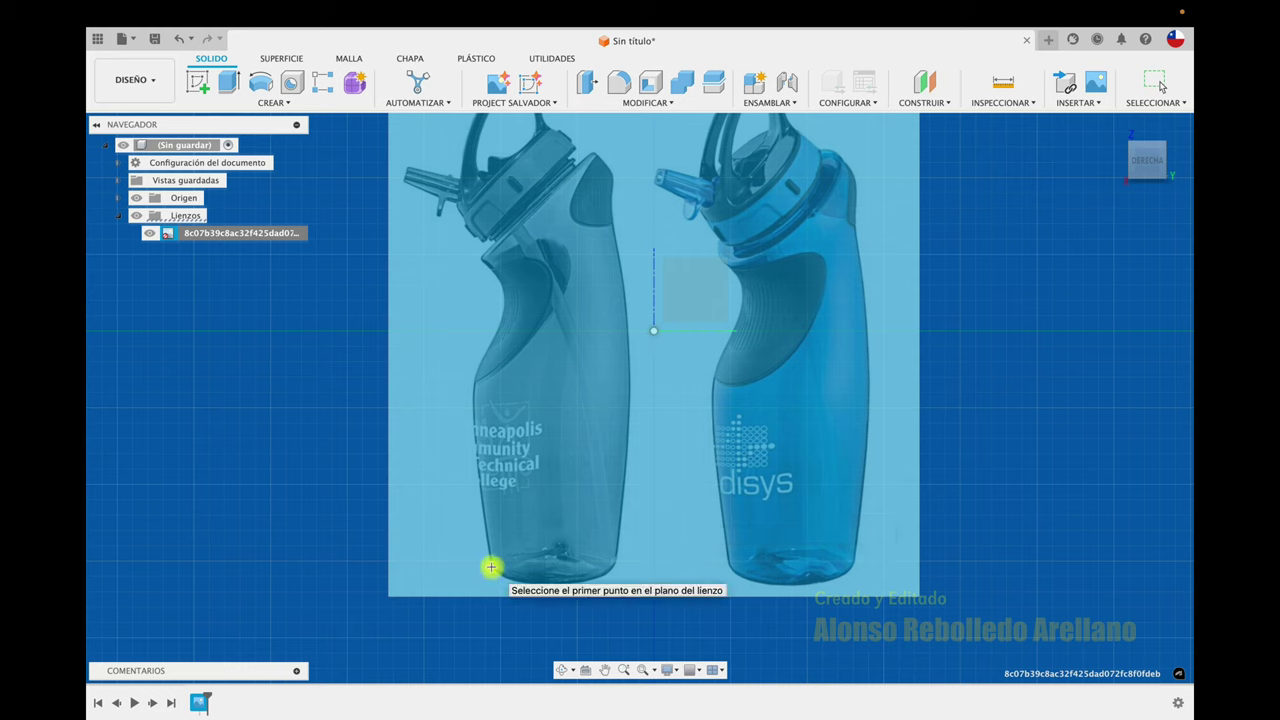
pyautogui.click(491, 567)
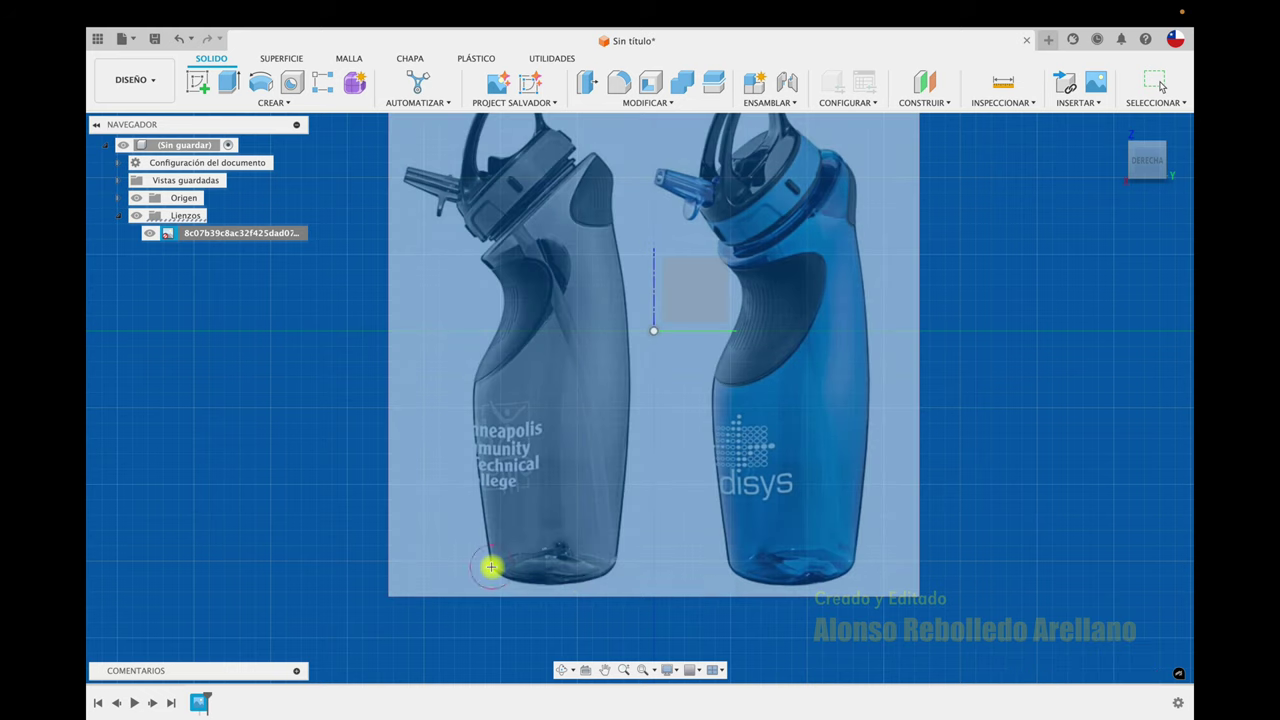
pyautogui.click(613, 568)
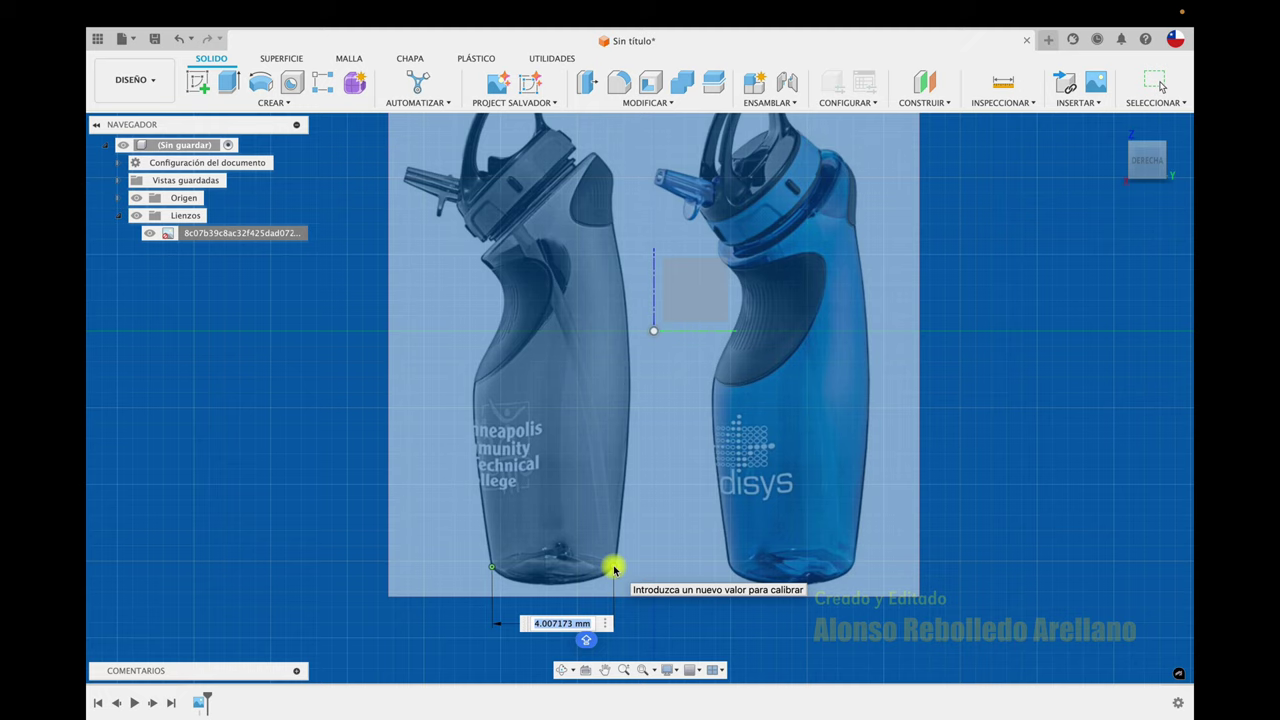
pyautogui.write('150')
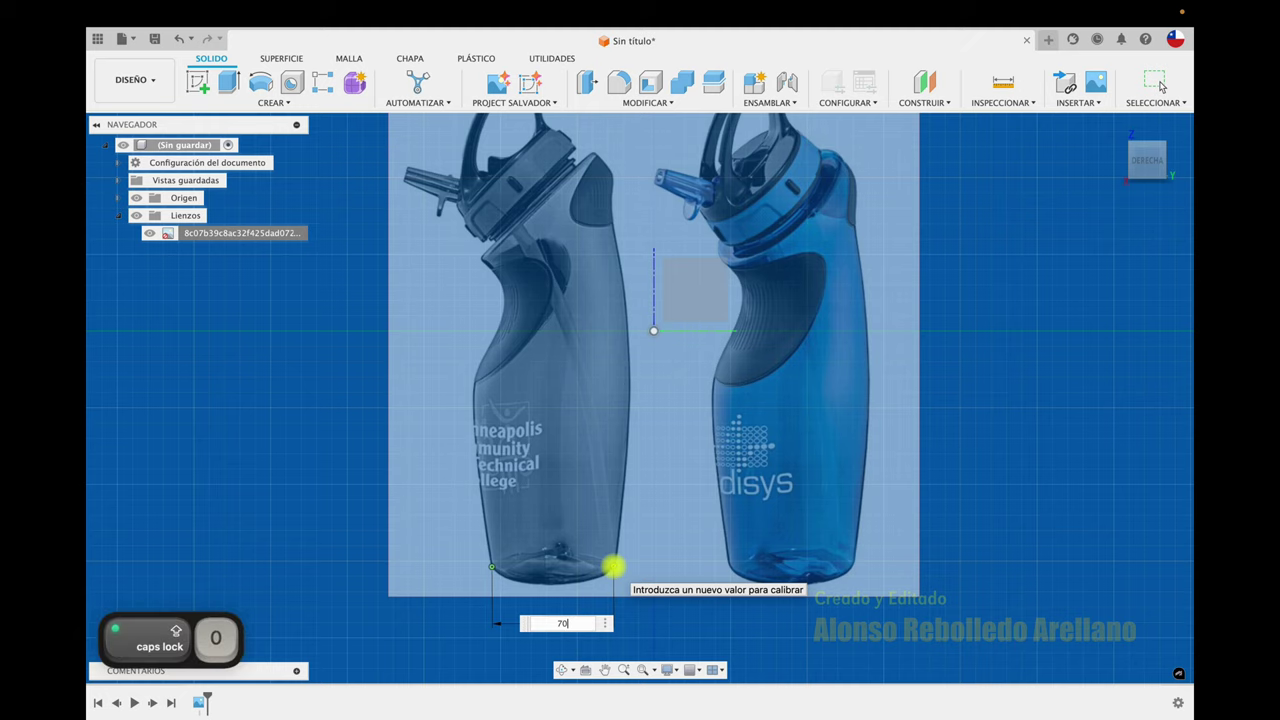
pyautogui.press('Return')
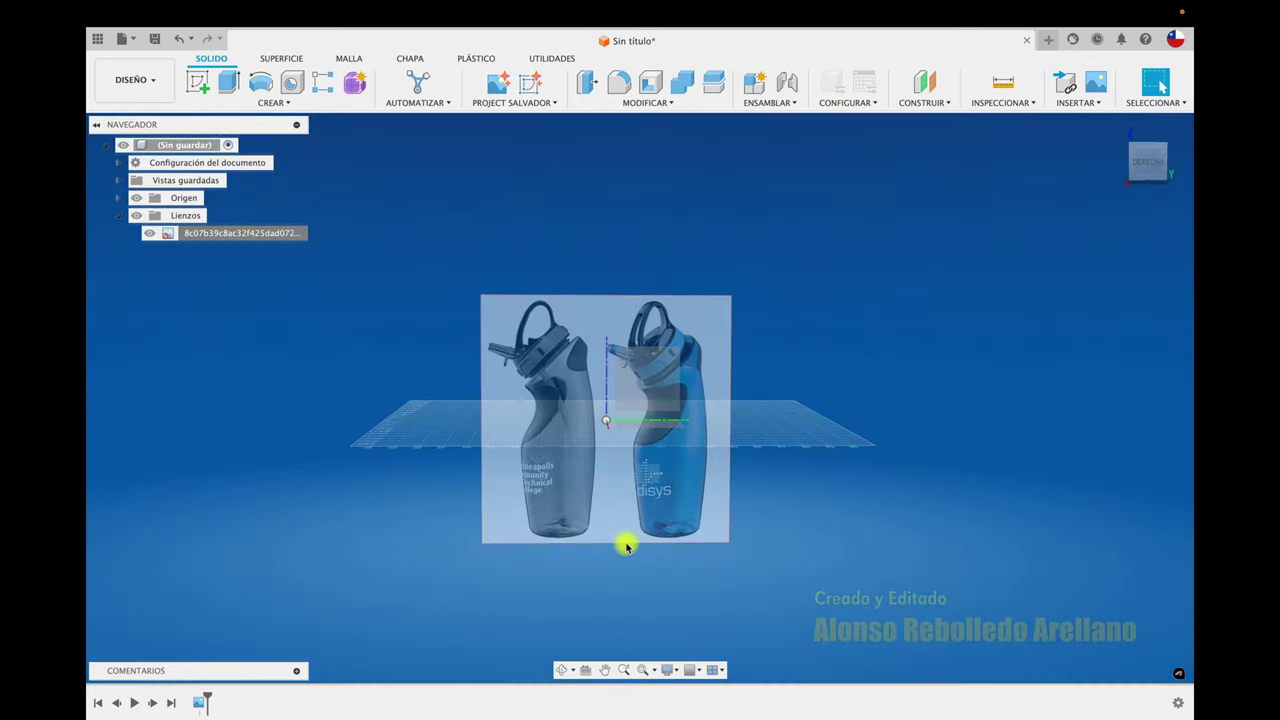
# Step: Switch to the straight-on right side view and zoom out over the canvas
pyautogui.click(1157, 160)
pyautogui.scroll(5, 668, 363)
pyautogui.scroll(-2, 688, 346)
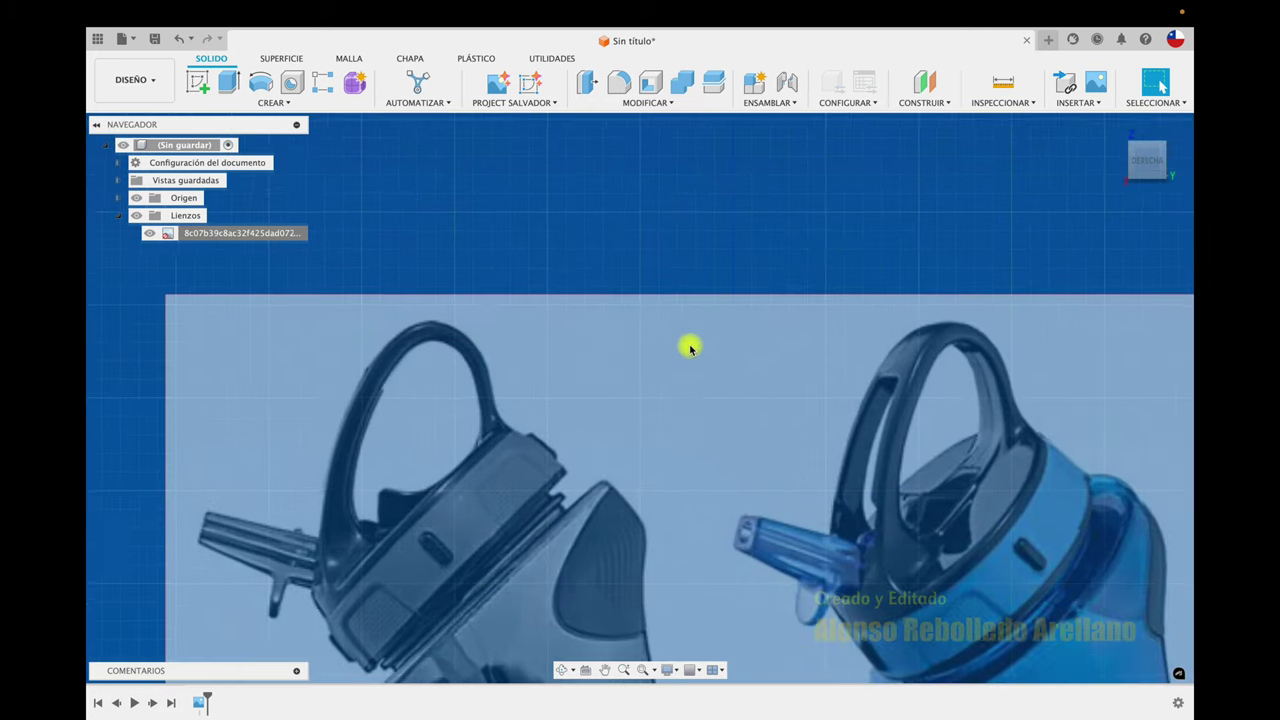
pyautogui.scroll(-2, 688, 346)
pyautogui.scroll(-2, 688, 346)
pyautogui.scroll(-1, 689, 347)
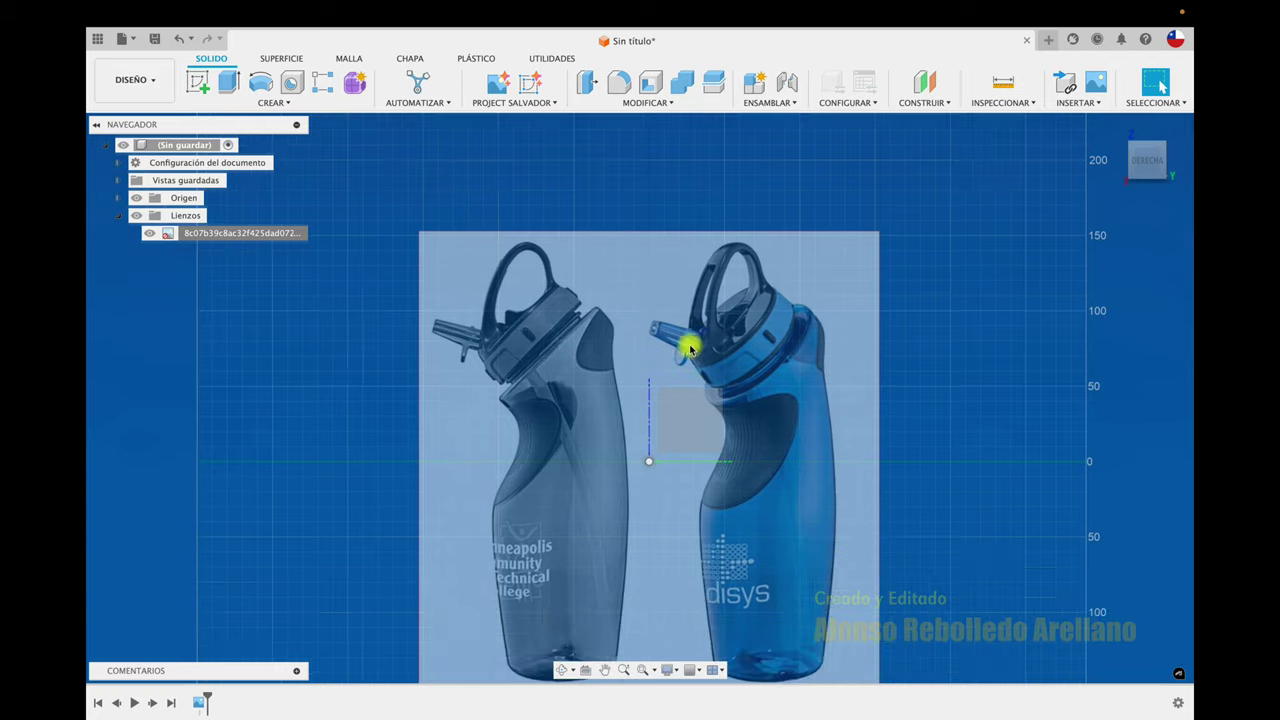
pyautogui.scroll(-2, 689, 347)
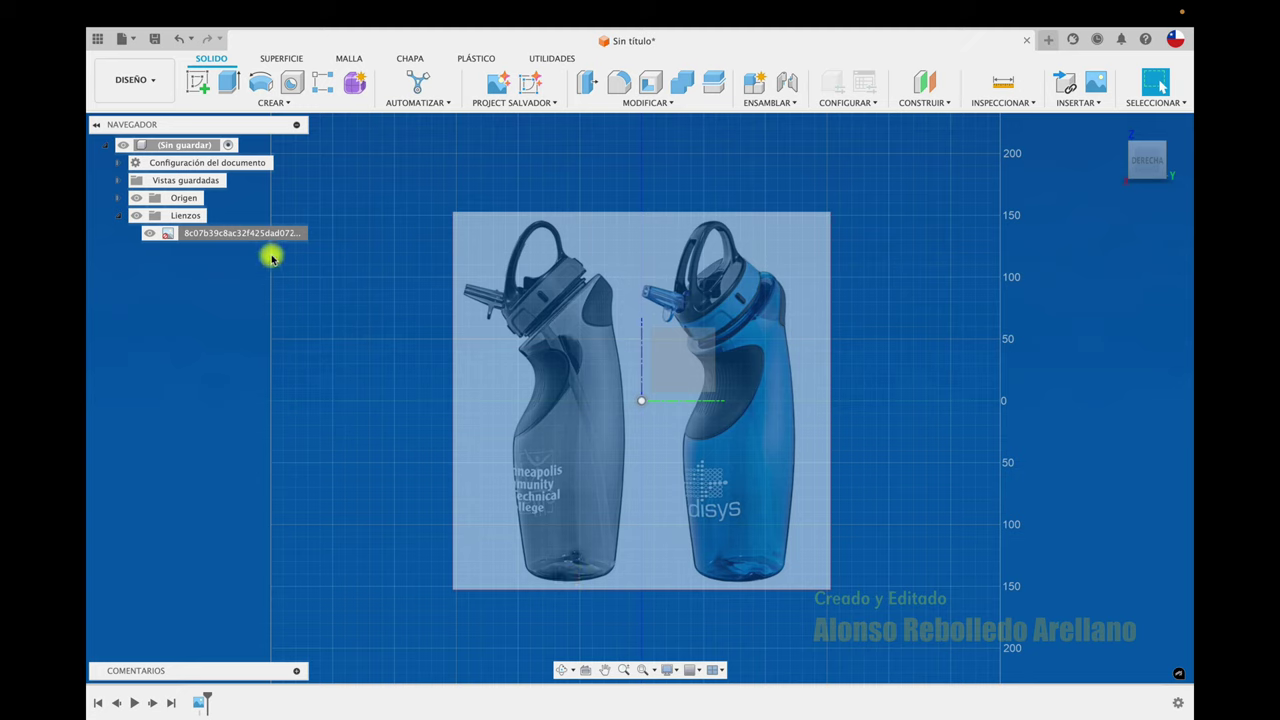
# Step: Move the canvas so the left bottle's base rests on the origin
pyautogui.rightClick(244, 236)
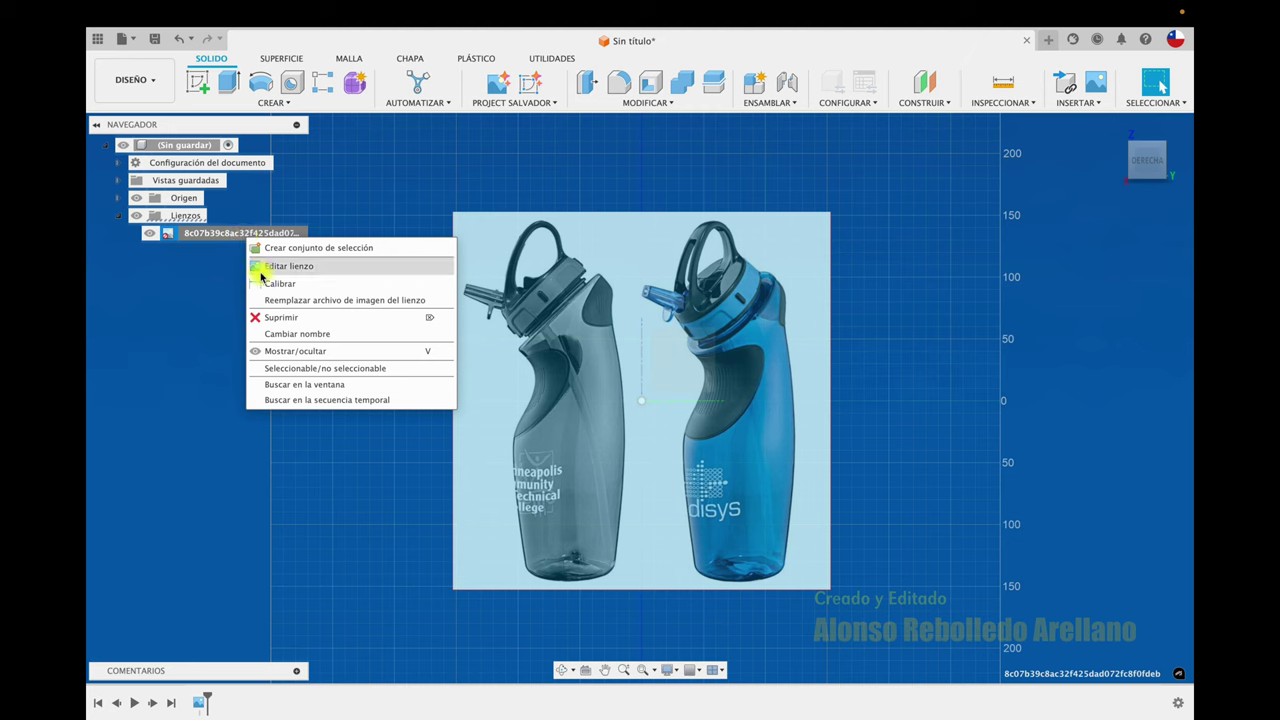
pyautogui.click(273, 268)
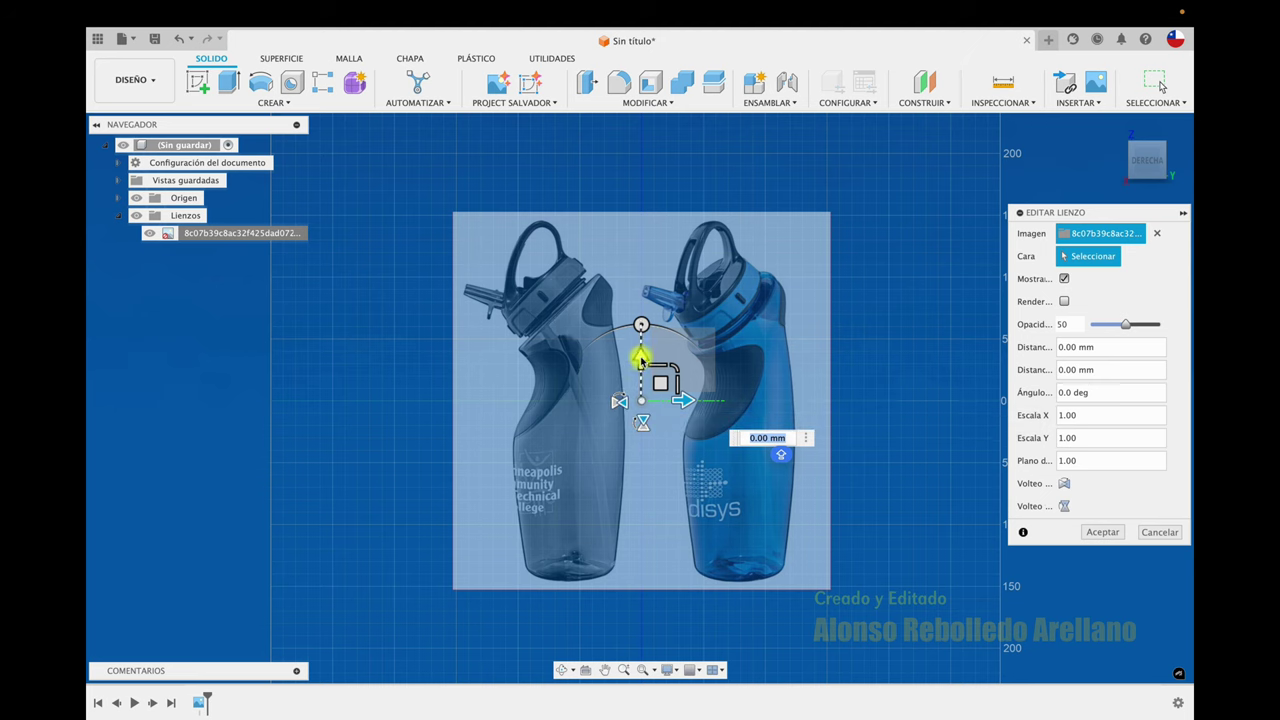
pyautogui.moveTo(662, 385)
pyautogui.mouseDown()
pyautogui.moveTo(551, 514)
pyautogui.moveTo(731, 374)
pyautogui.moveTo(663, 320)
pyautogui.moveTo(735, 205)
pyautogui.mouseUp()
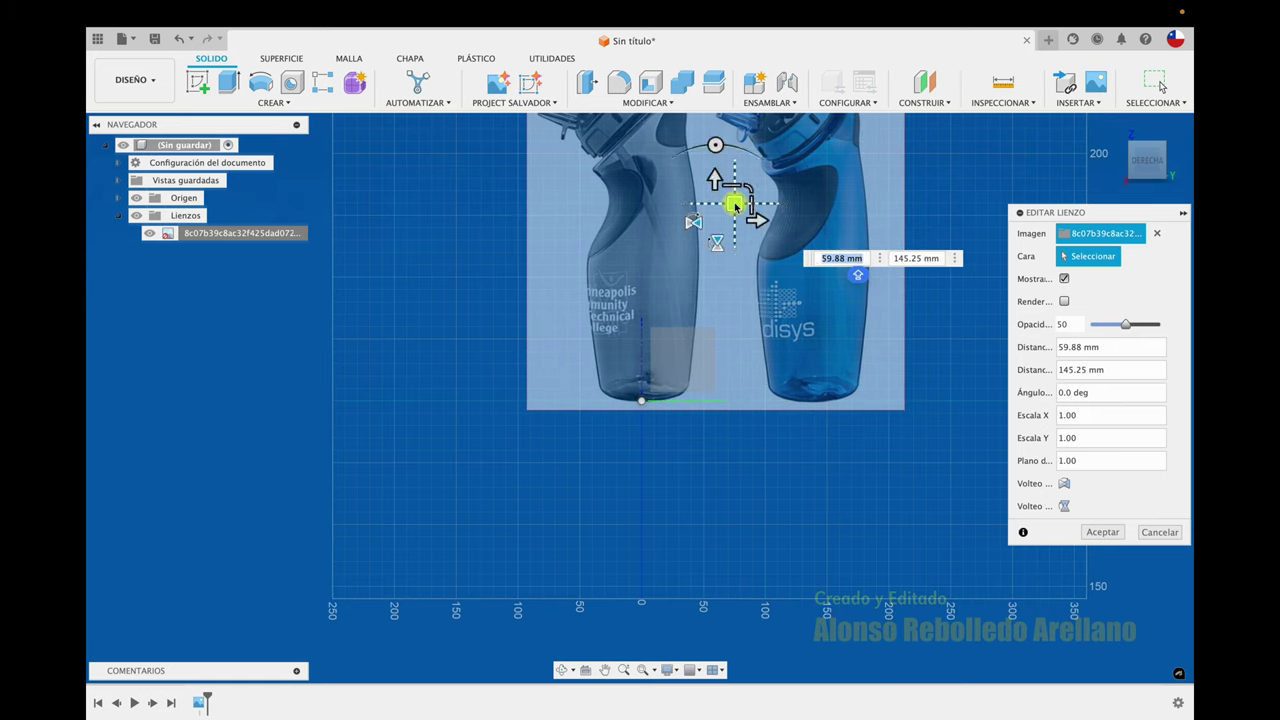
pyautogui.click(1100, 533)
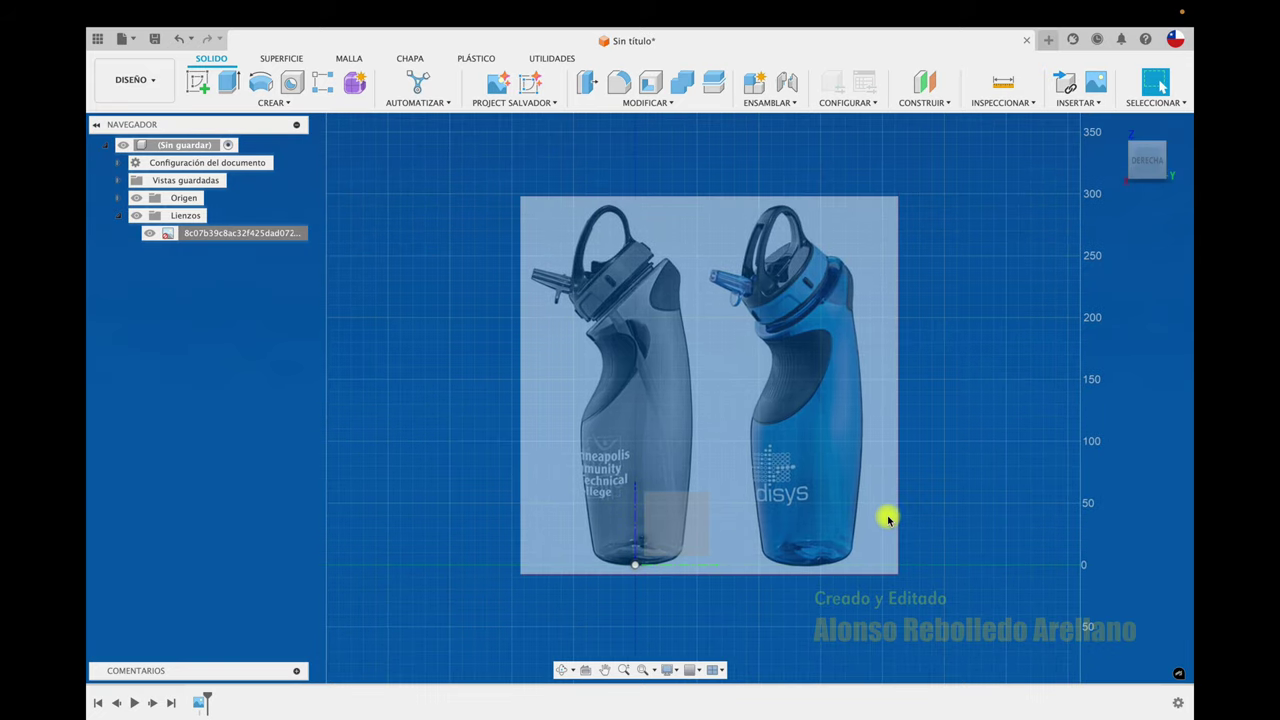
# Step: Lower the bottle canvas opacity so the image becomes more transparent
pyautogui.rightClick(259, 234)
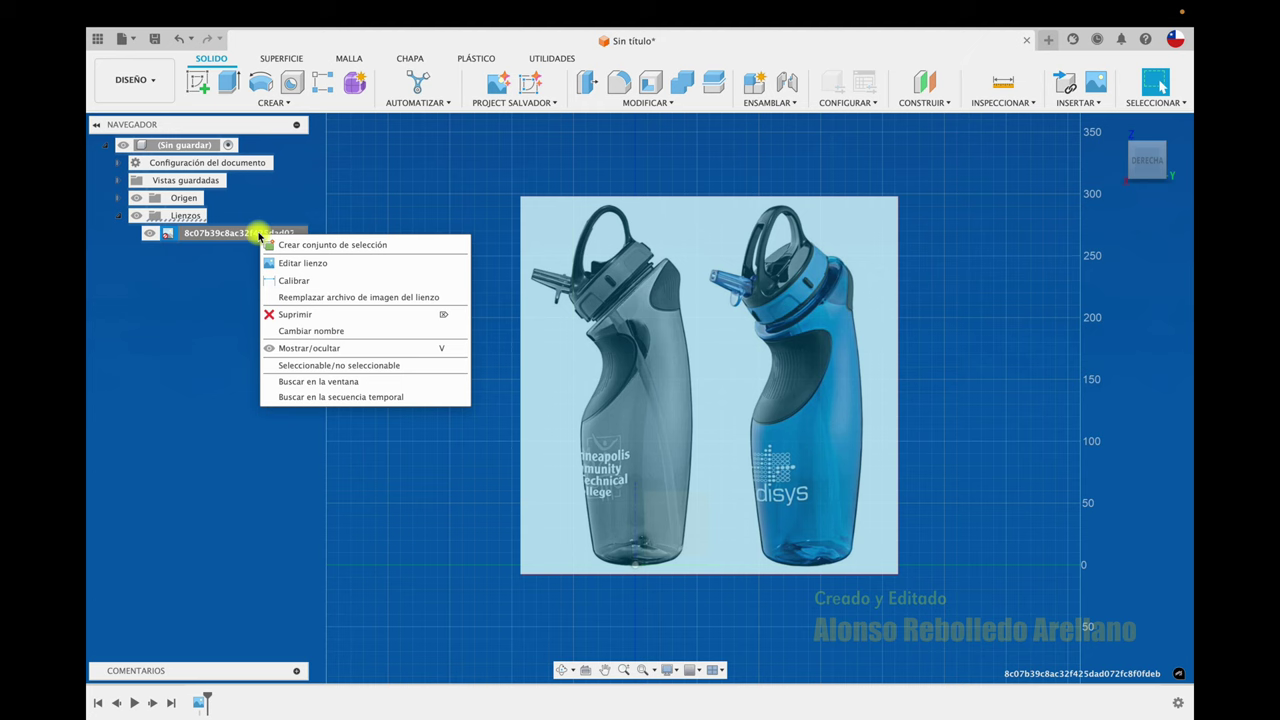
pyautogui.click(297, 263)
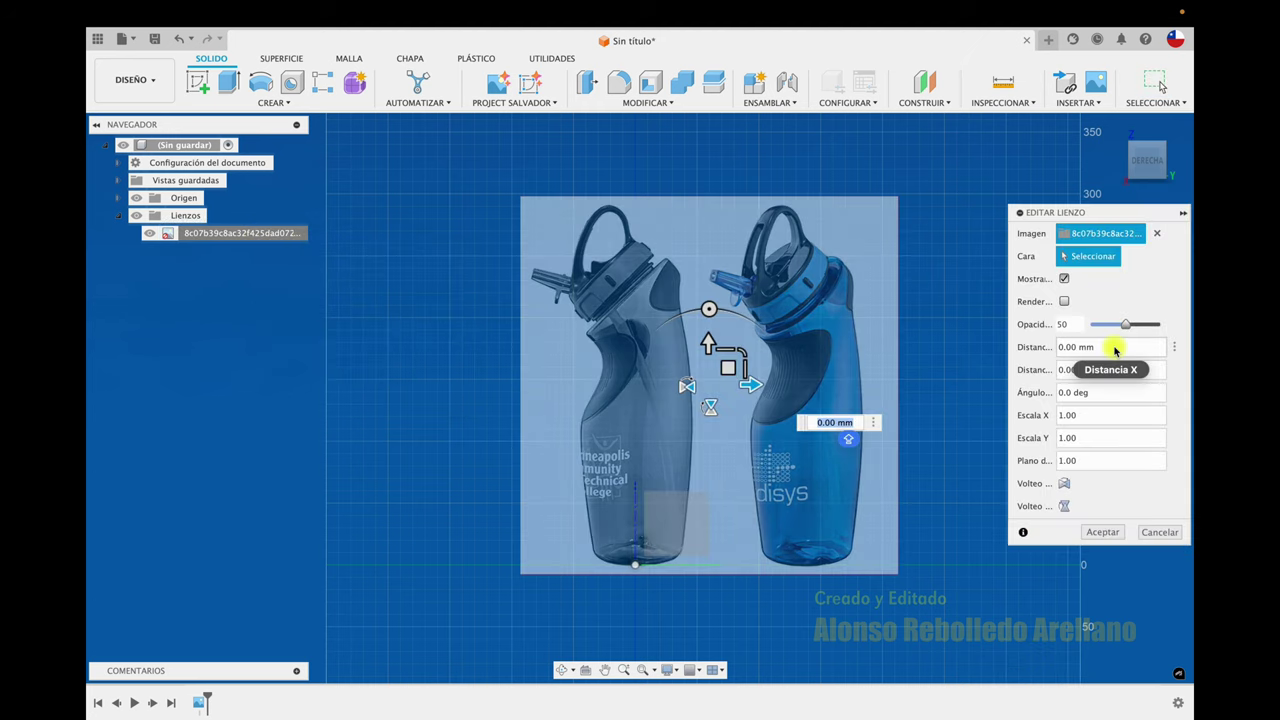
pyautogui.moveTo(1125, 325); pyautogui.dragTo(1105, 330)
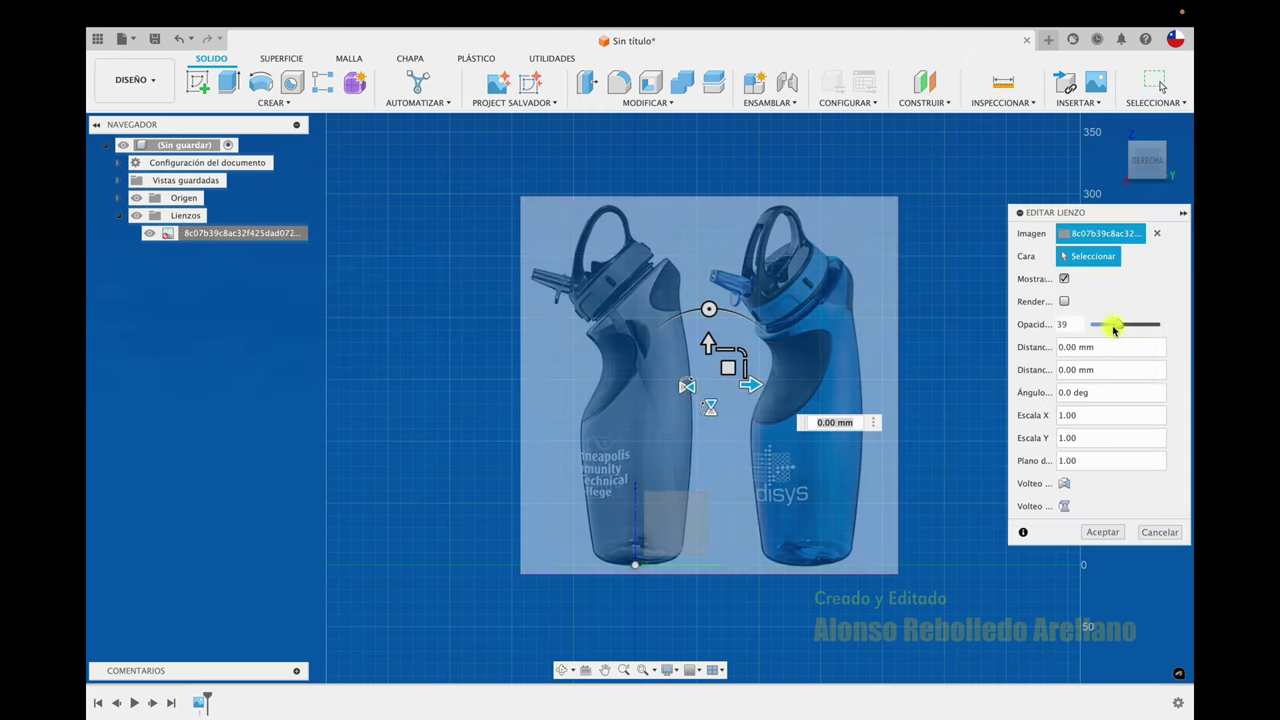
pyautogui.moveTo(1105, 331); pyautogui.dragTo(1108, 330)
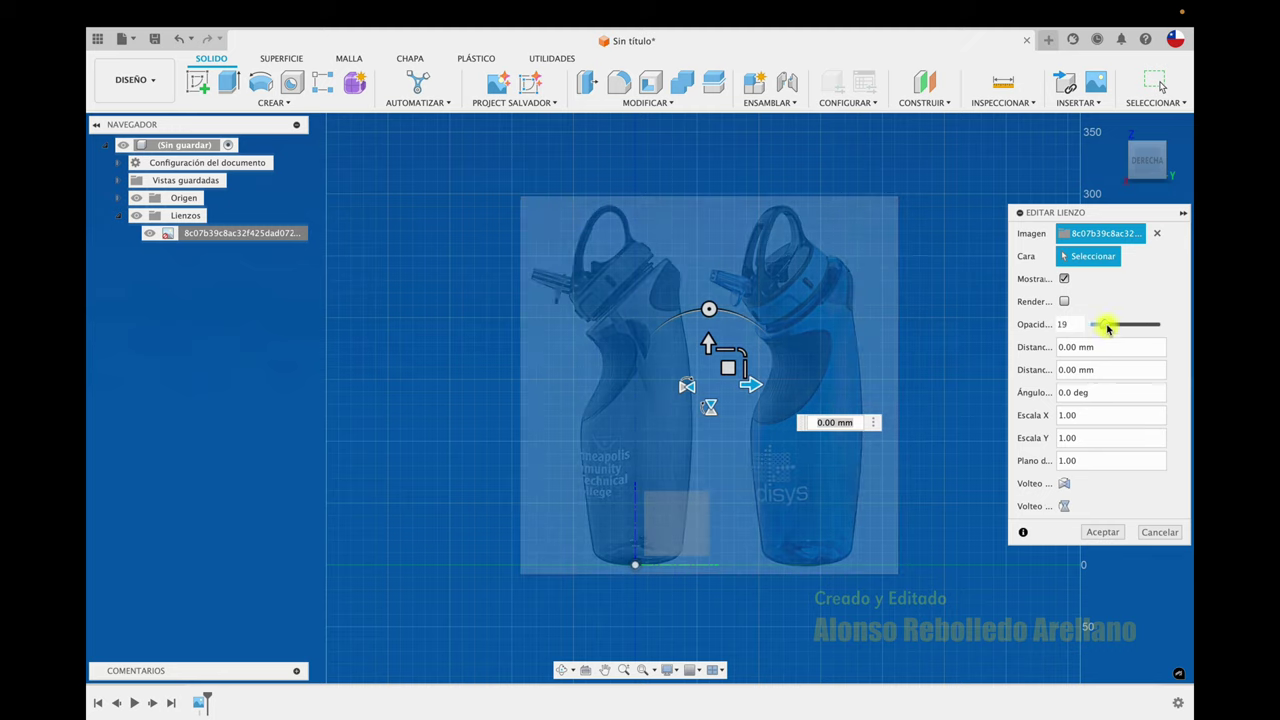
pyautogui.click(1100, 533)
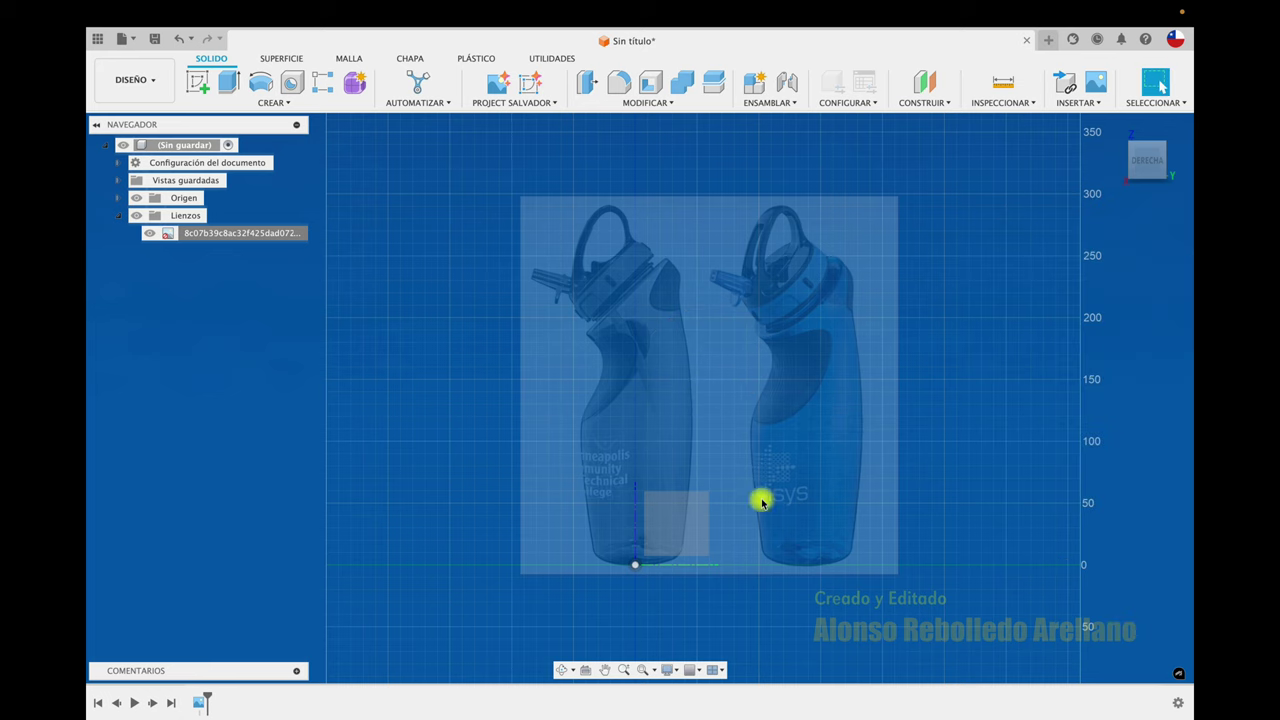
pyautogui.scroll(2, 724, 510)
pyautogui.scroll(2, 724, 510)
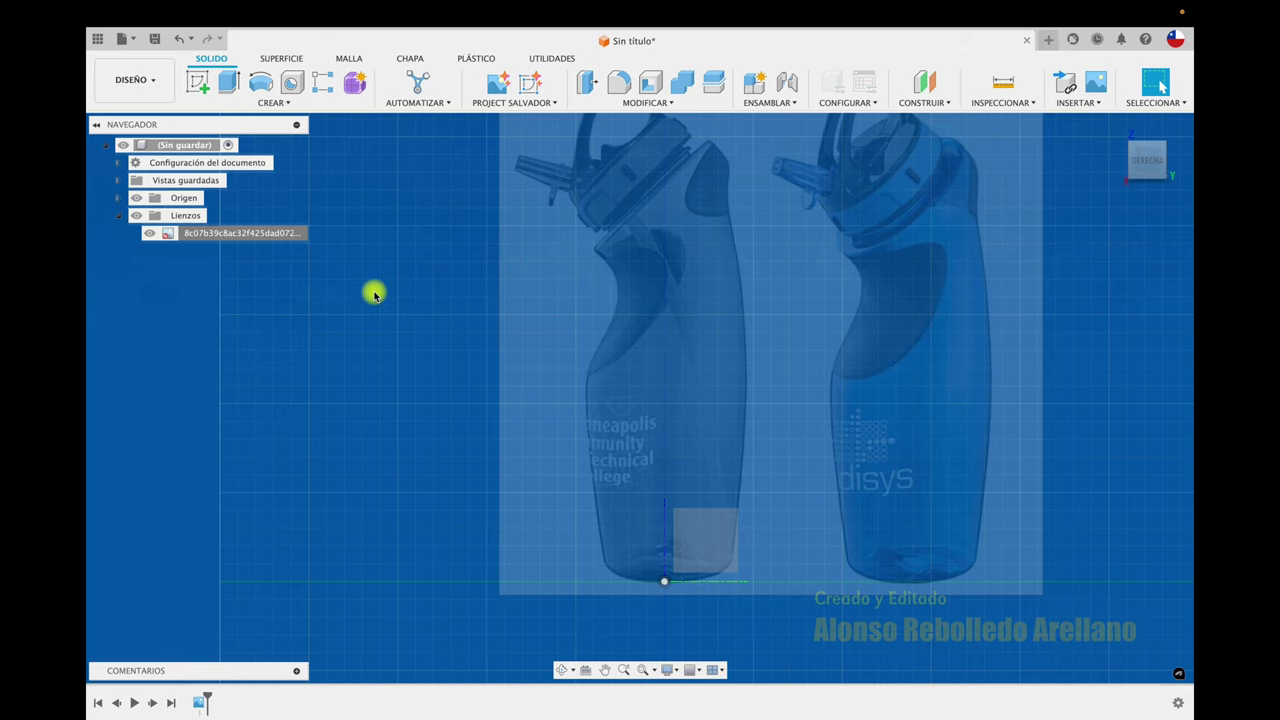
# Step: Toggle the Lienzos visibility off and on twice to check the faded image
pyautogui.click(137, 217)
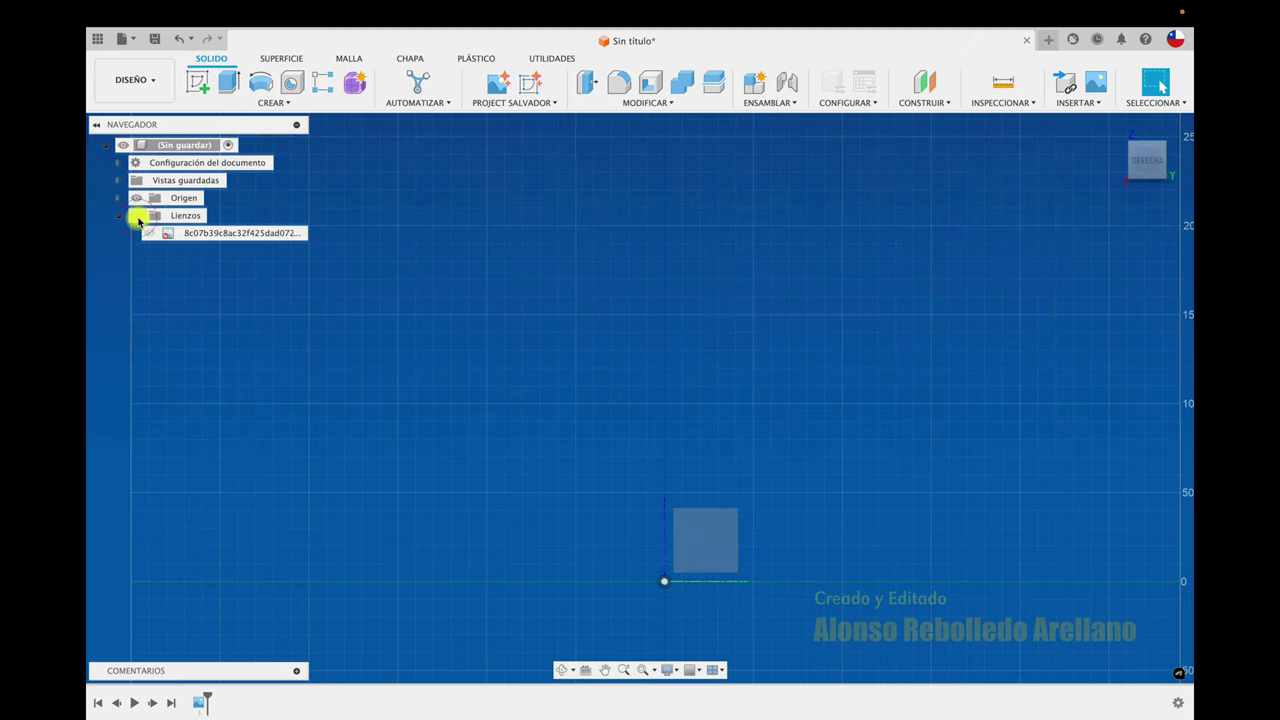
pyautogui.click(137, 217)
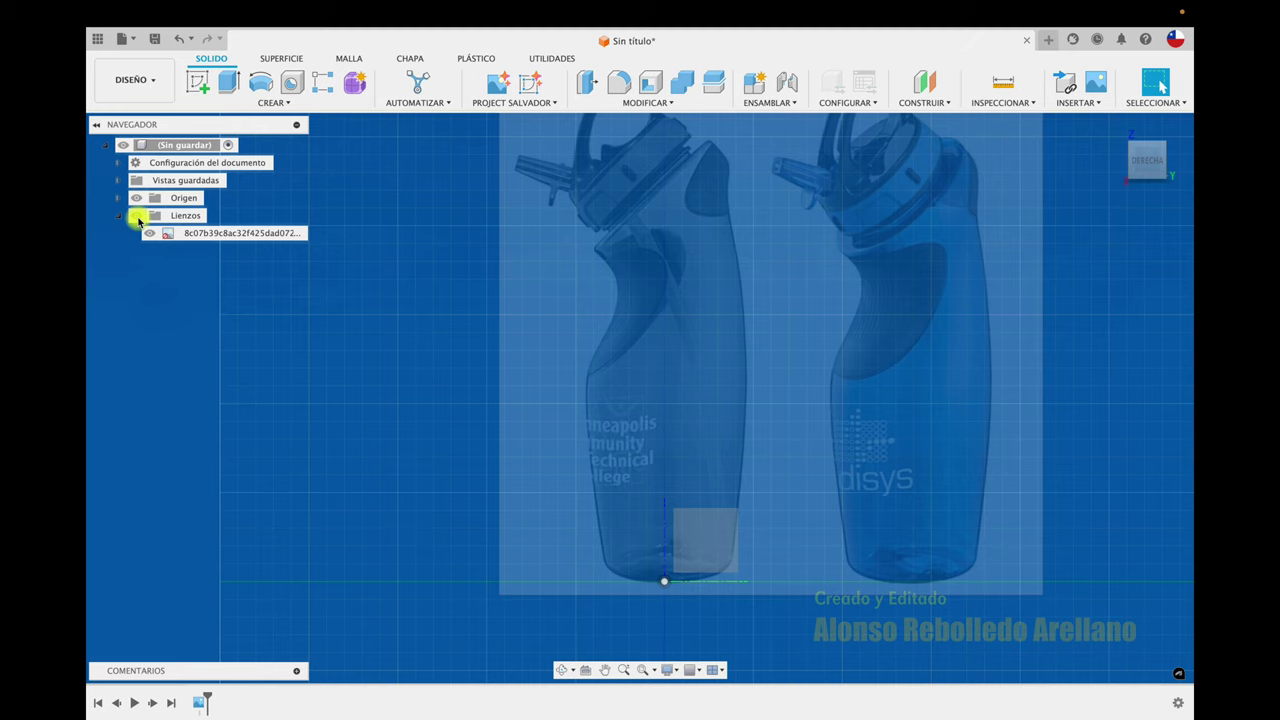
pyautogui.click(137, 217)
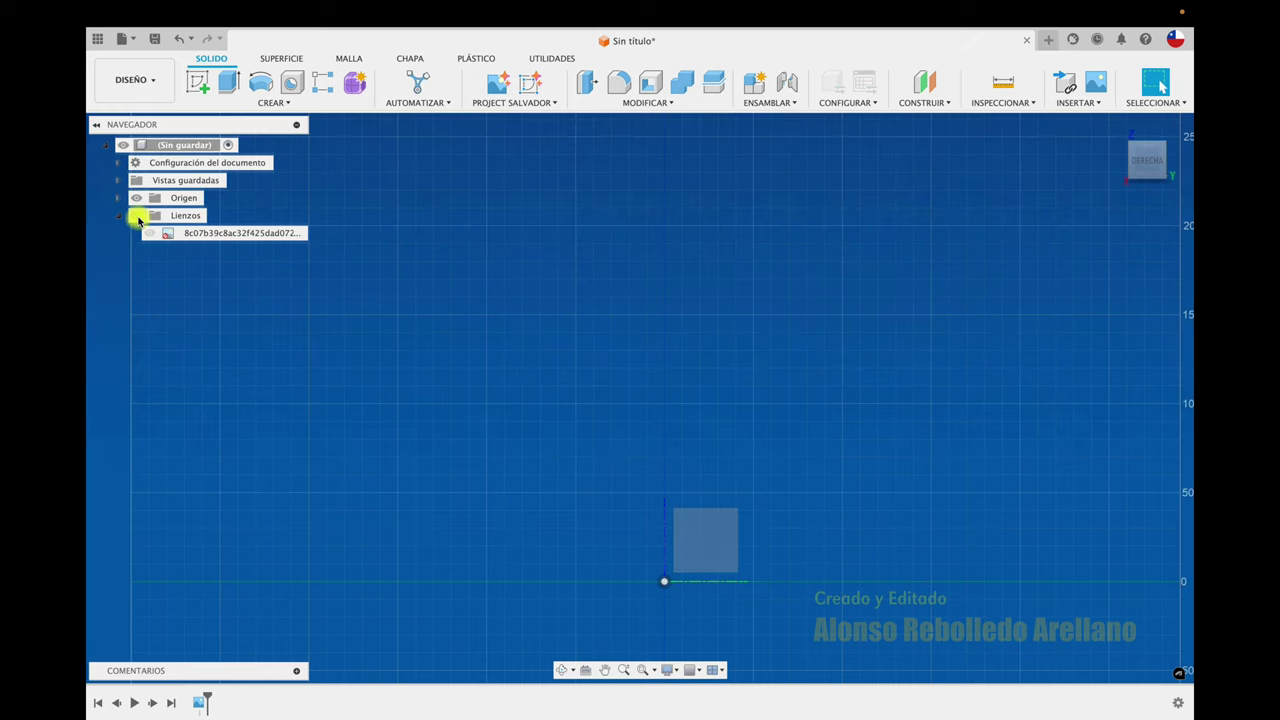
pyautogui.click(137, 217)
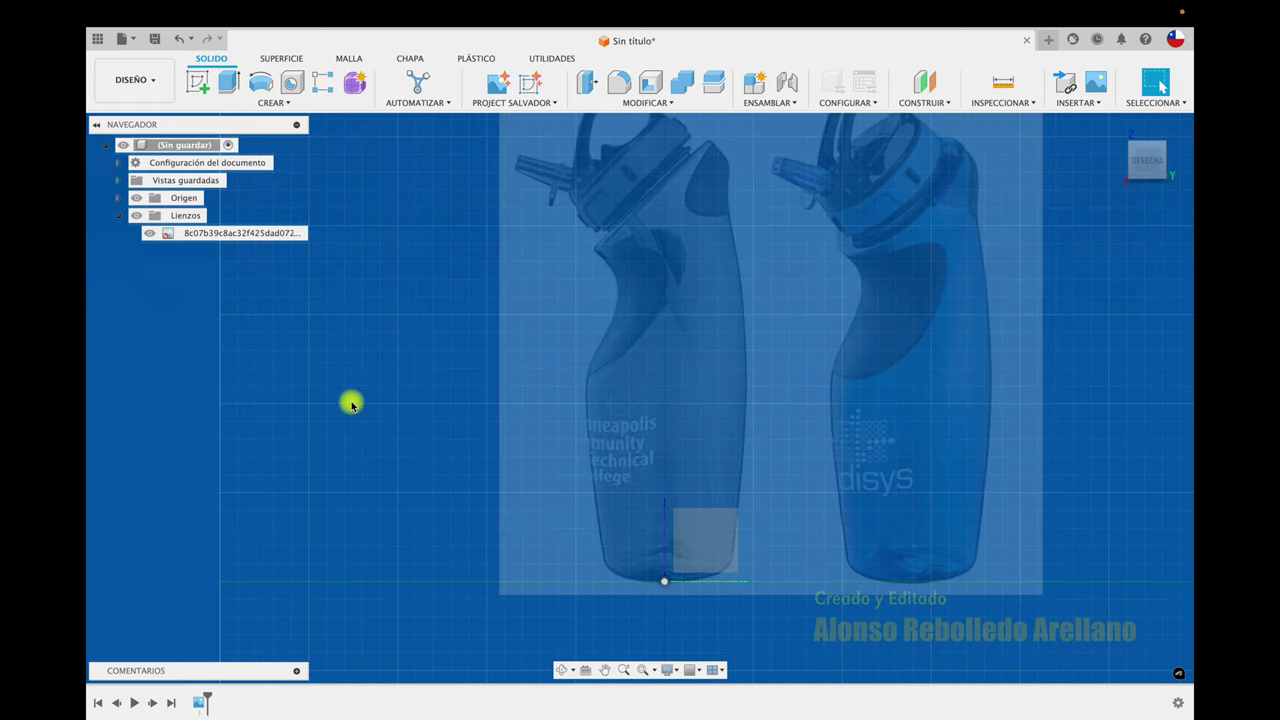
pyautogui.click(198, 82)
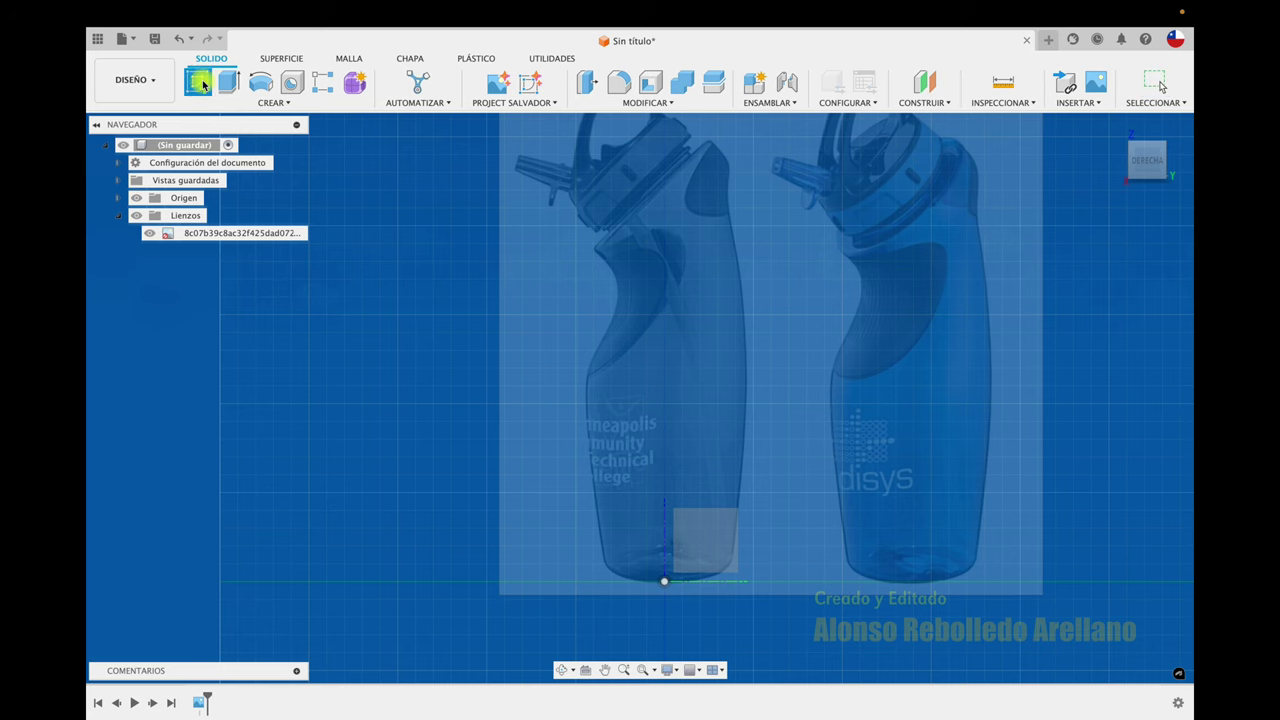
# Step: Start a sketch on the front plane and draw a horizontal line below the bottle
pyautogui.click(716, 525)
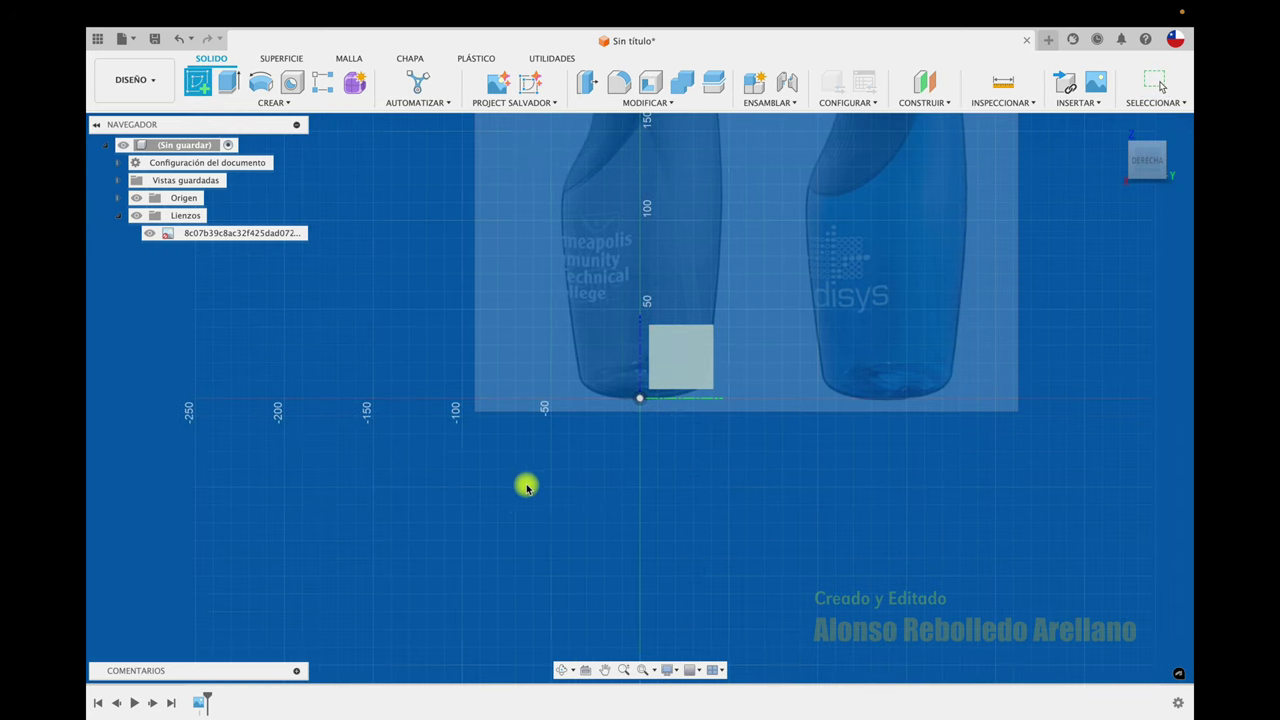
pyautogui.press('l')
pyautogui.click(422, 489)
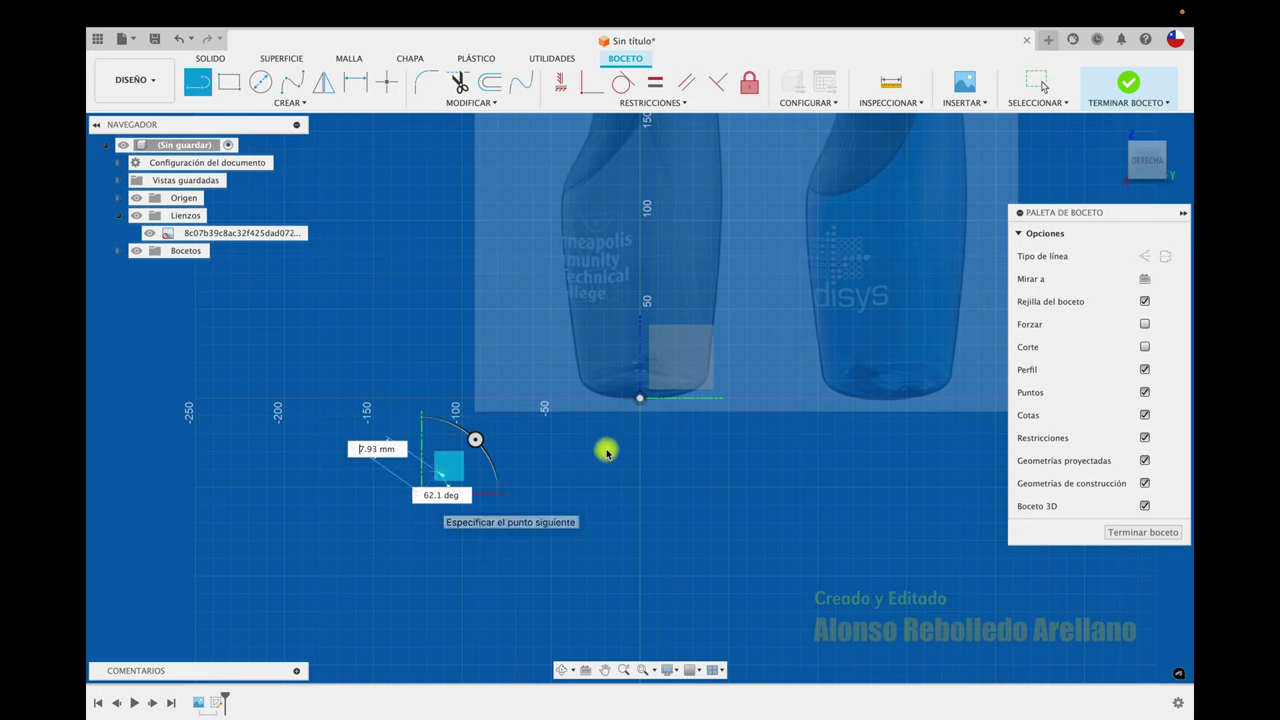
pyautogui.click(706, 493)
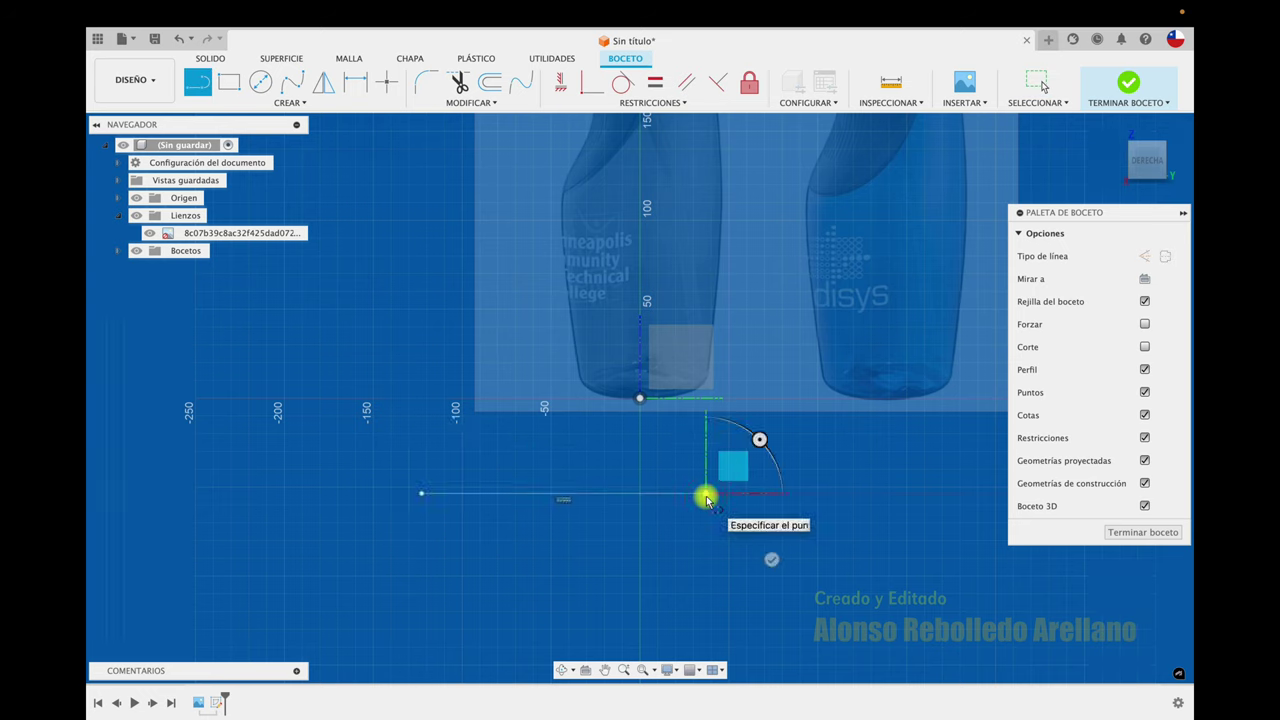
pyautogui.press('Escape')
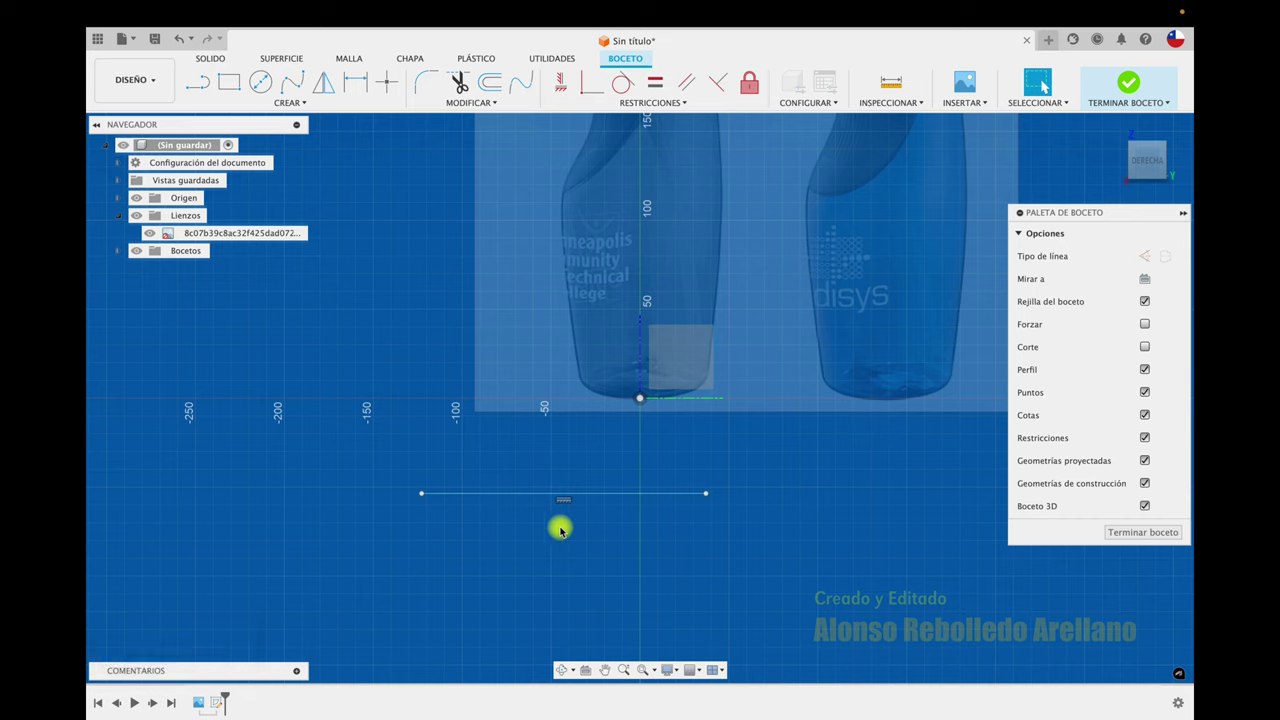
# Step: Dimension the line to 70 mm and drag it beneath the bottle
pyautogui.press('d')
pyautogui.click(540, 495)
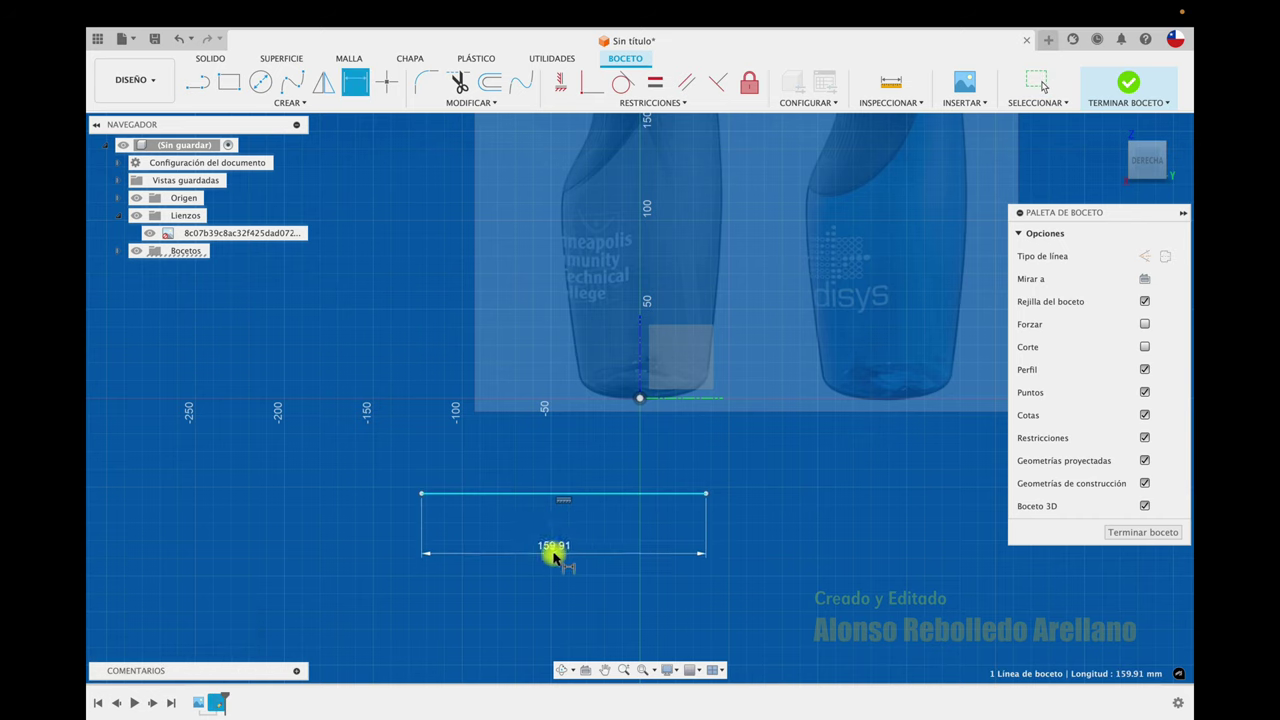
pyautogui.click(557, 549)
pyautogui.write('70')
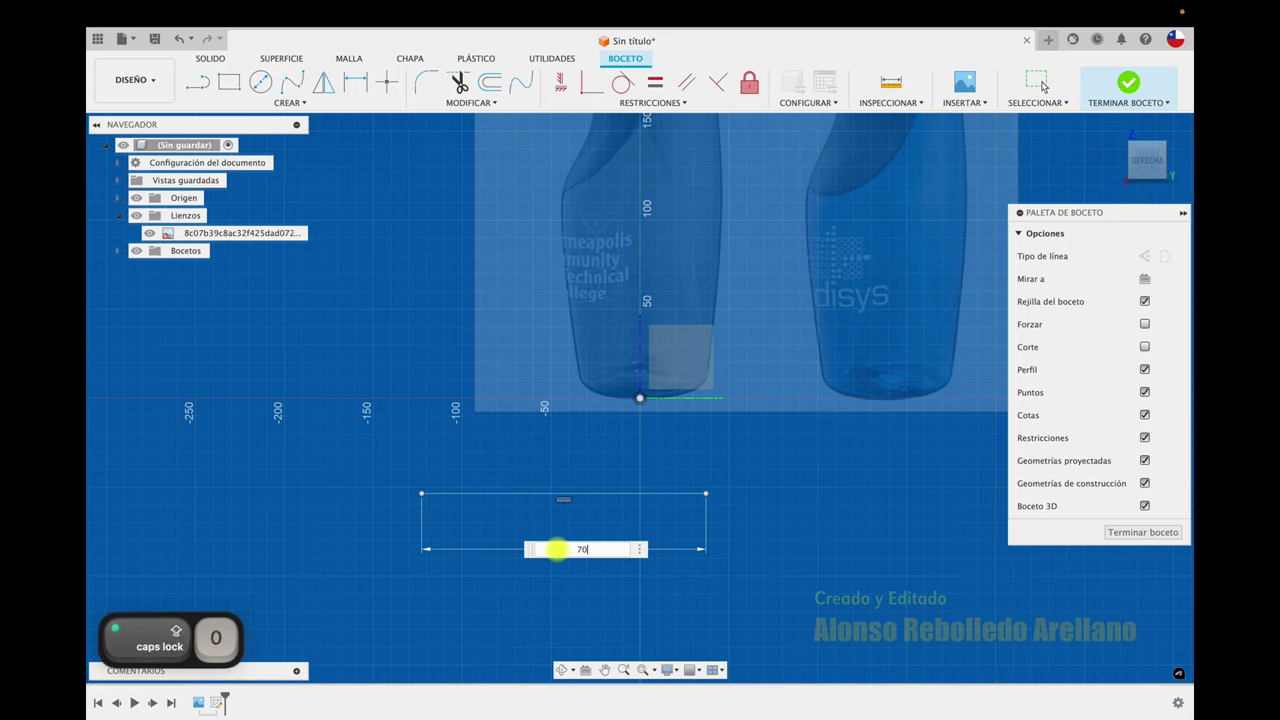
pyautogui.press('Return')
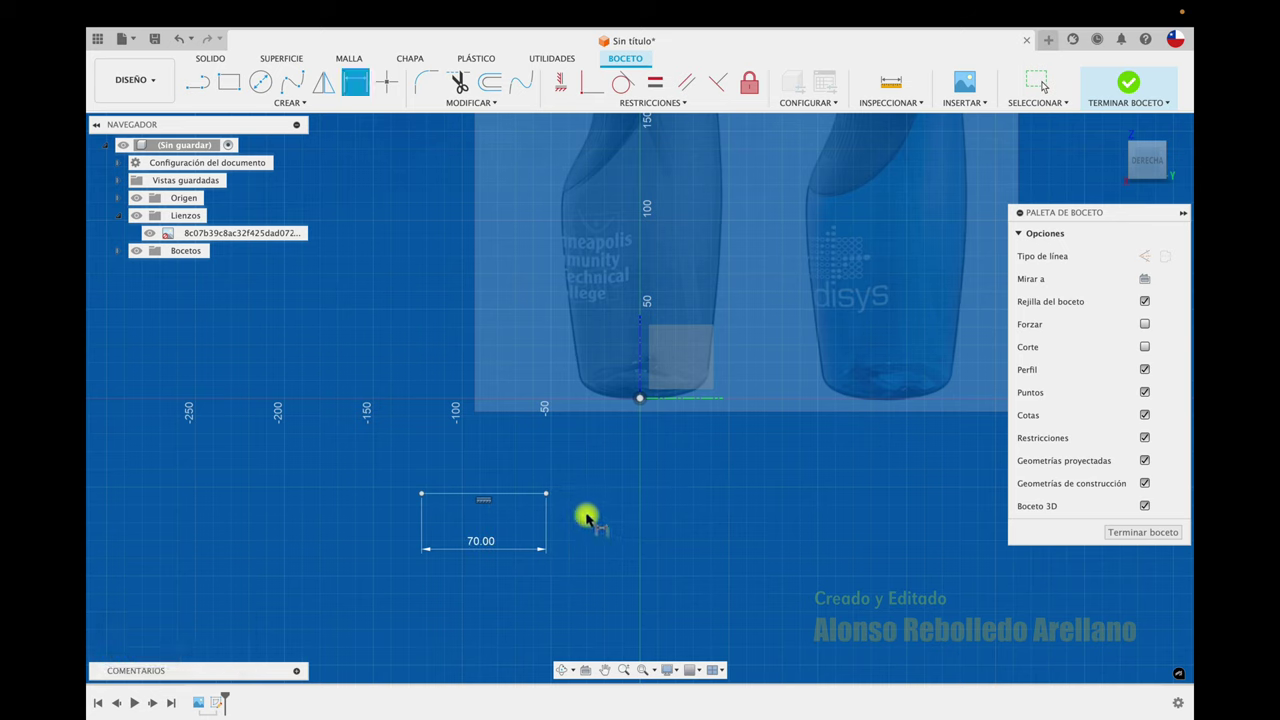
pyautogui.press('Escape')
pyautogui.moveTo(521, 497)
pyautogui.mouseDown()
pyautogui.moveTo(559, 529)
pyautogui.moveTo(680, 402)
pyautogui.mouseUp()
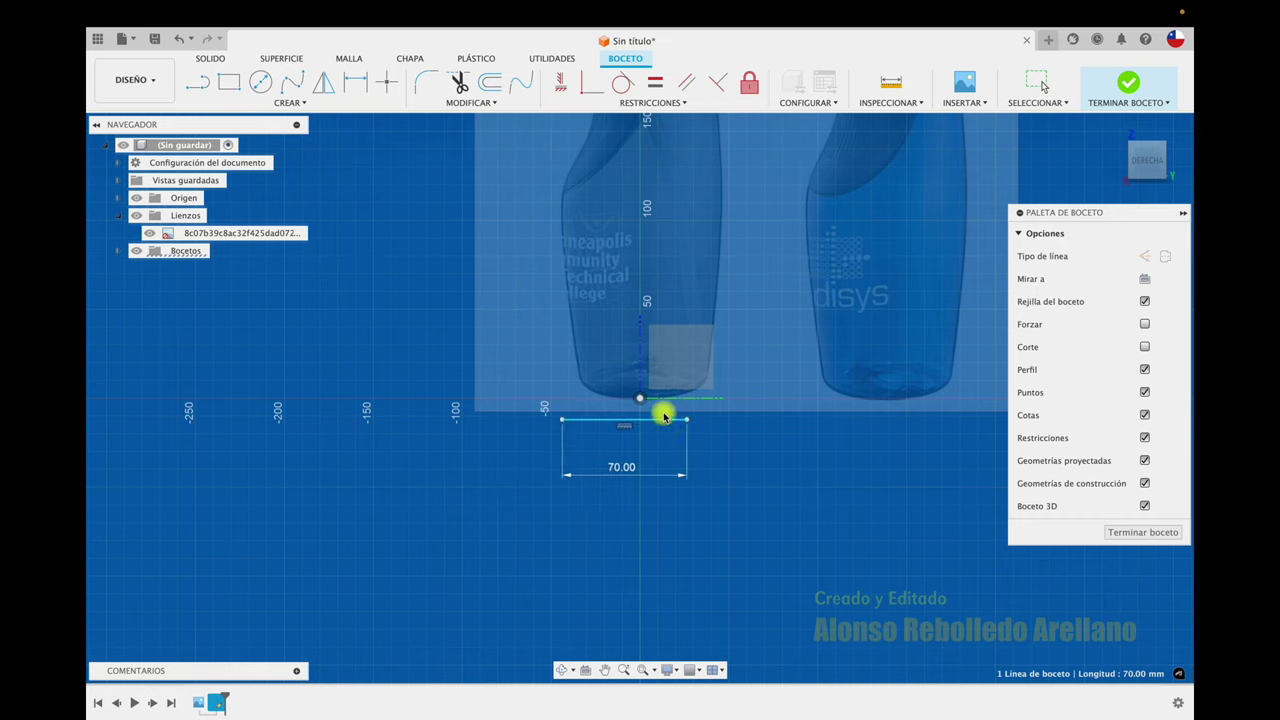
pyautogui.moveTo(680, 402); pyautogui.dragTo(550, 515)
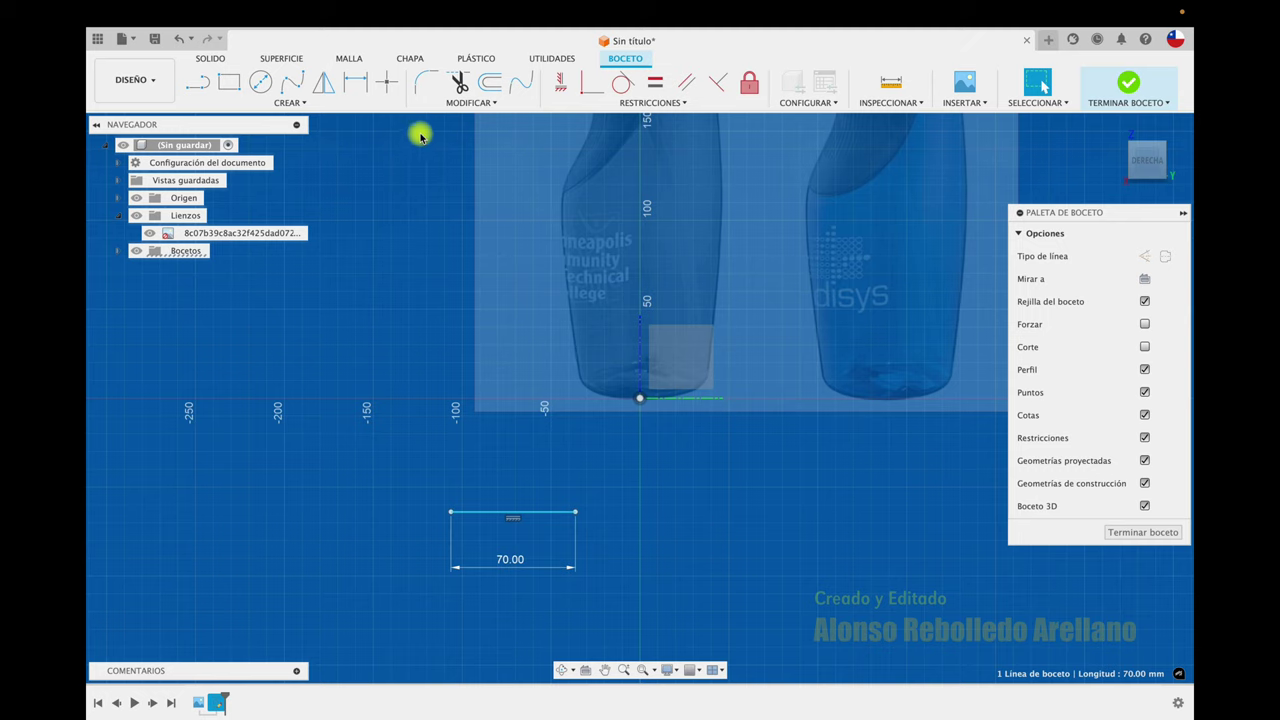
# Step: Constrain the 70 mm line's midpoint to the origin
pyautogui.click(665, 102)
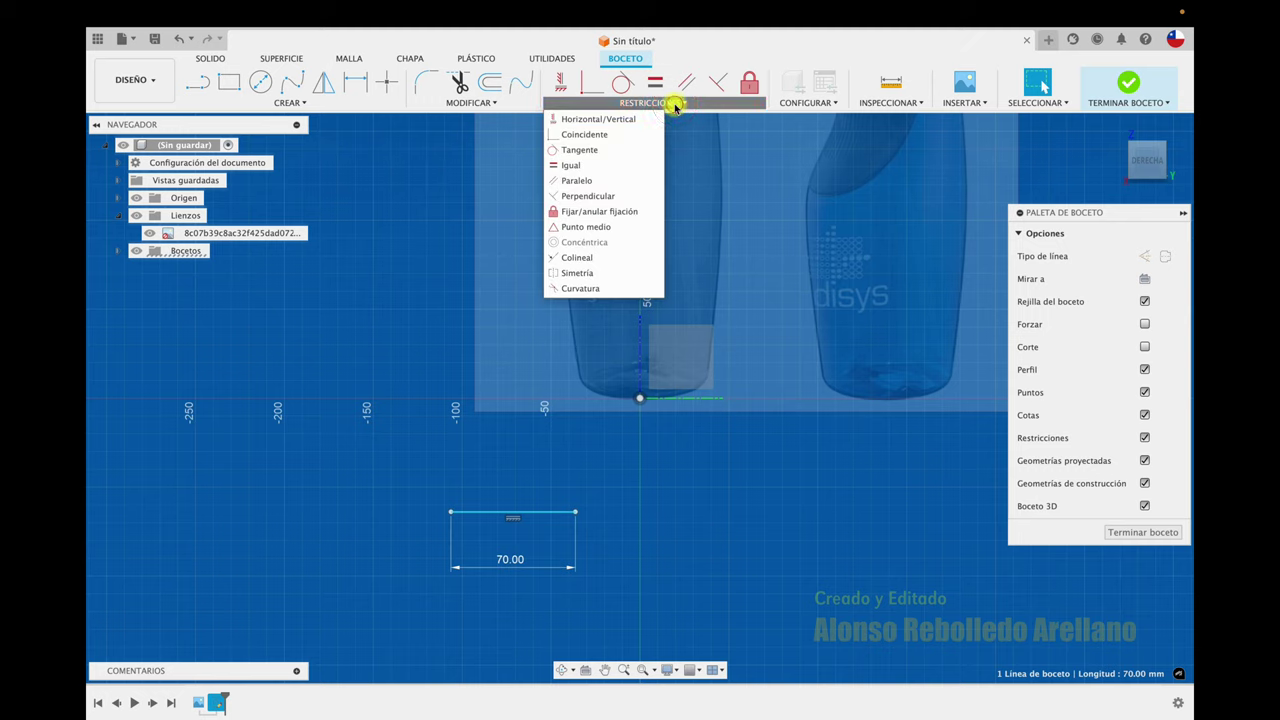
pyautogui.click(604, 228)
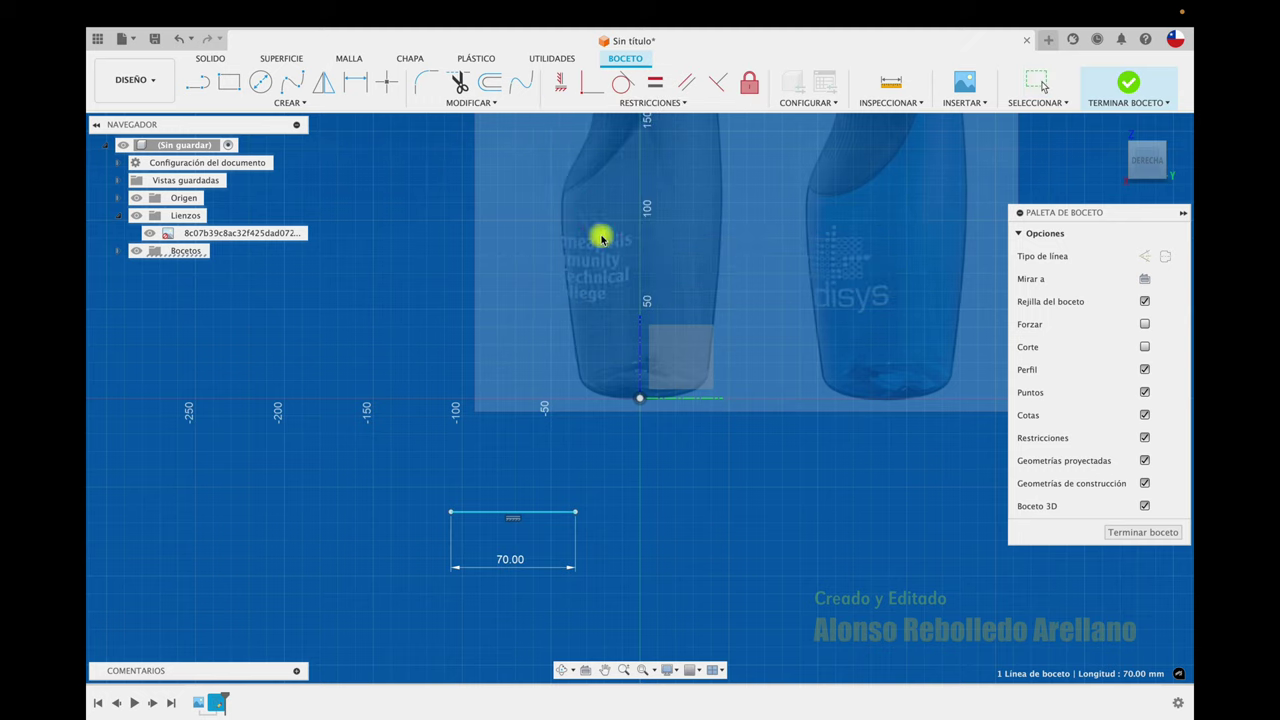
pyautogui.click(513, 513)
pyautogui.click(507, 513)
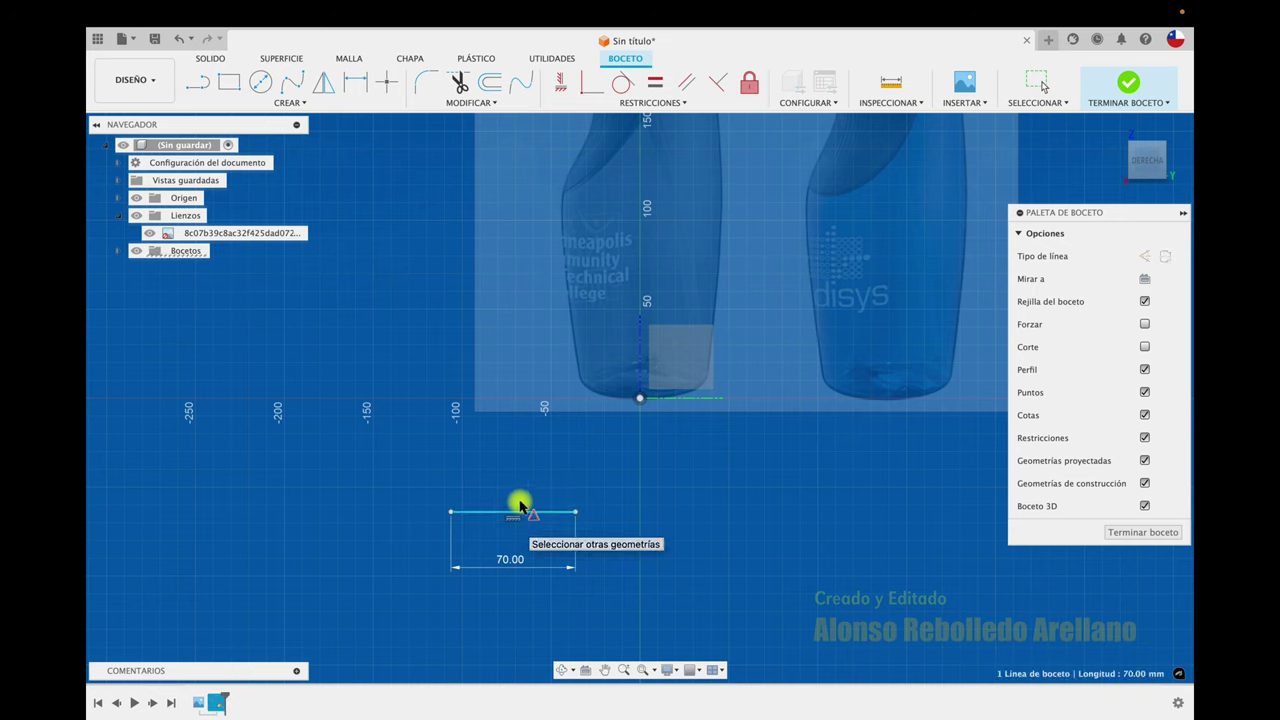
pyautogui.click(641, 401)
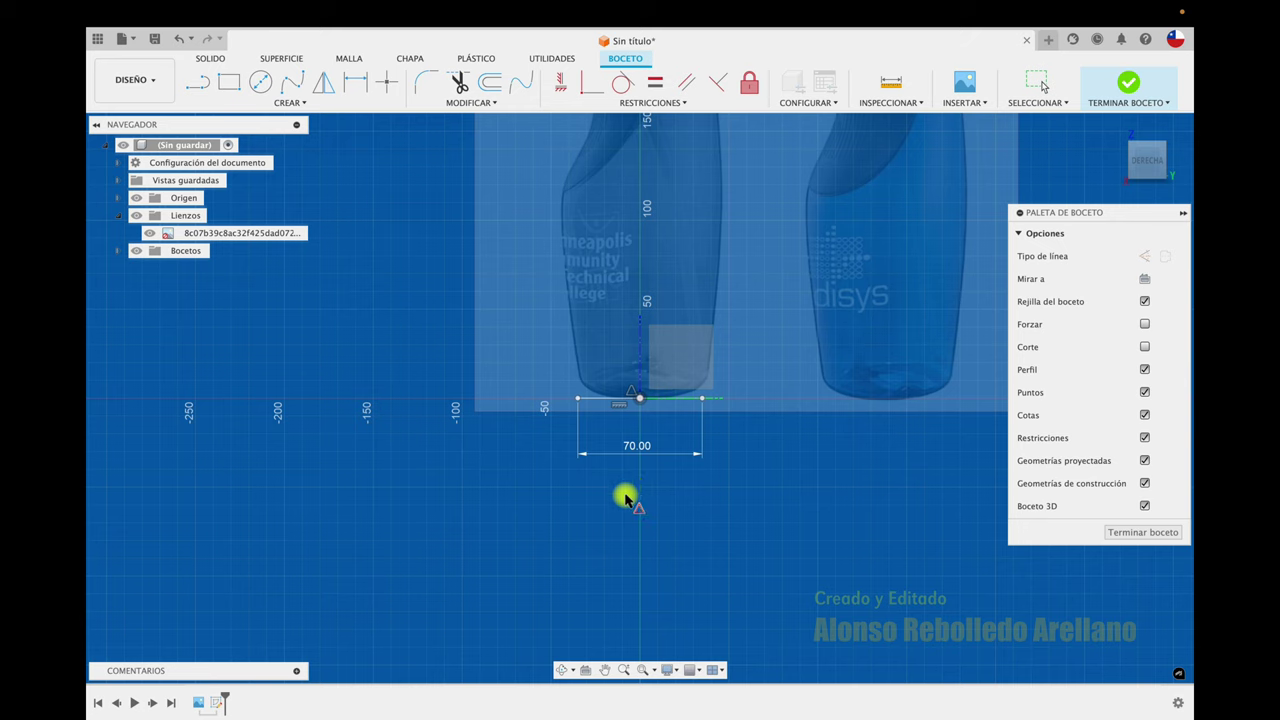
pyautogui.press('Escape')
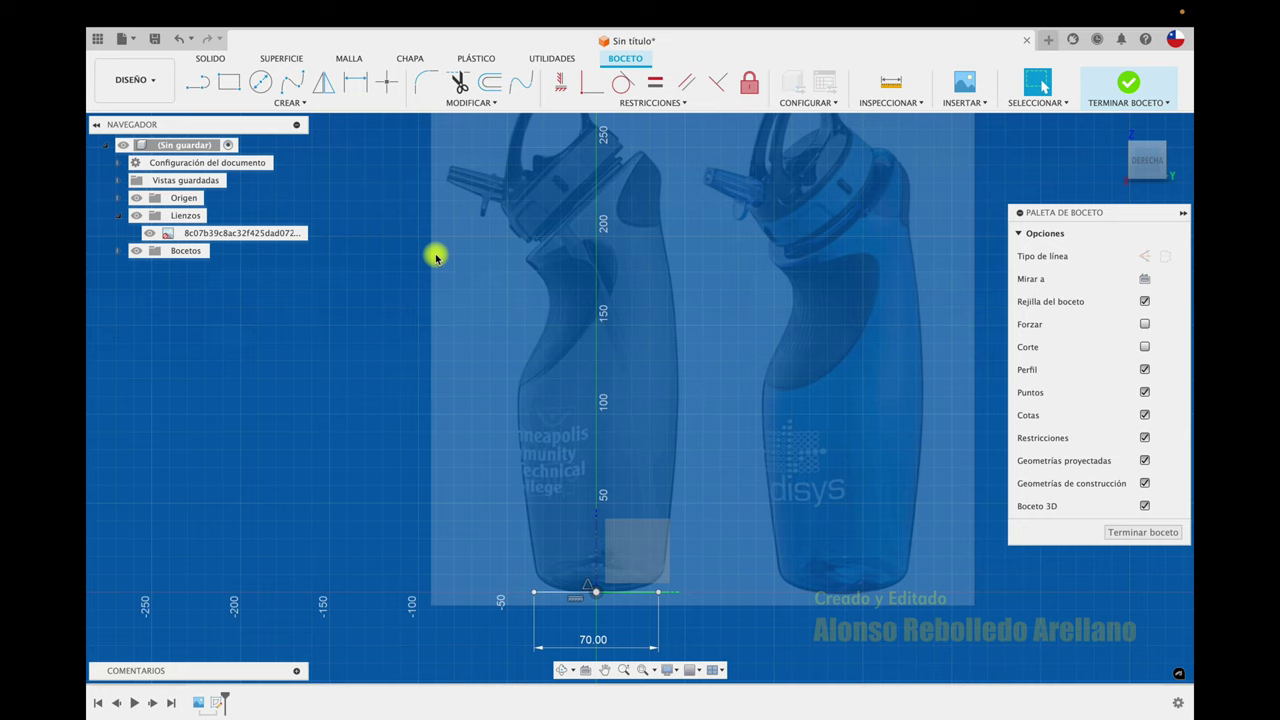
# Step: Draw a 90 mm slanted line across the bottle's neck and finish the sketch
pyautogui.click(199, 84)
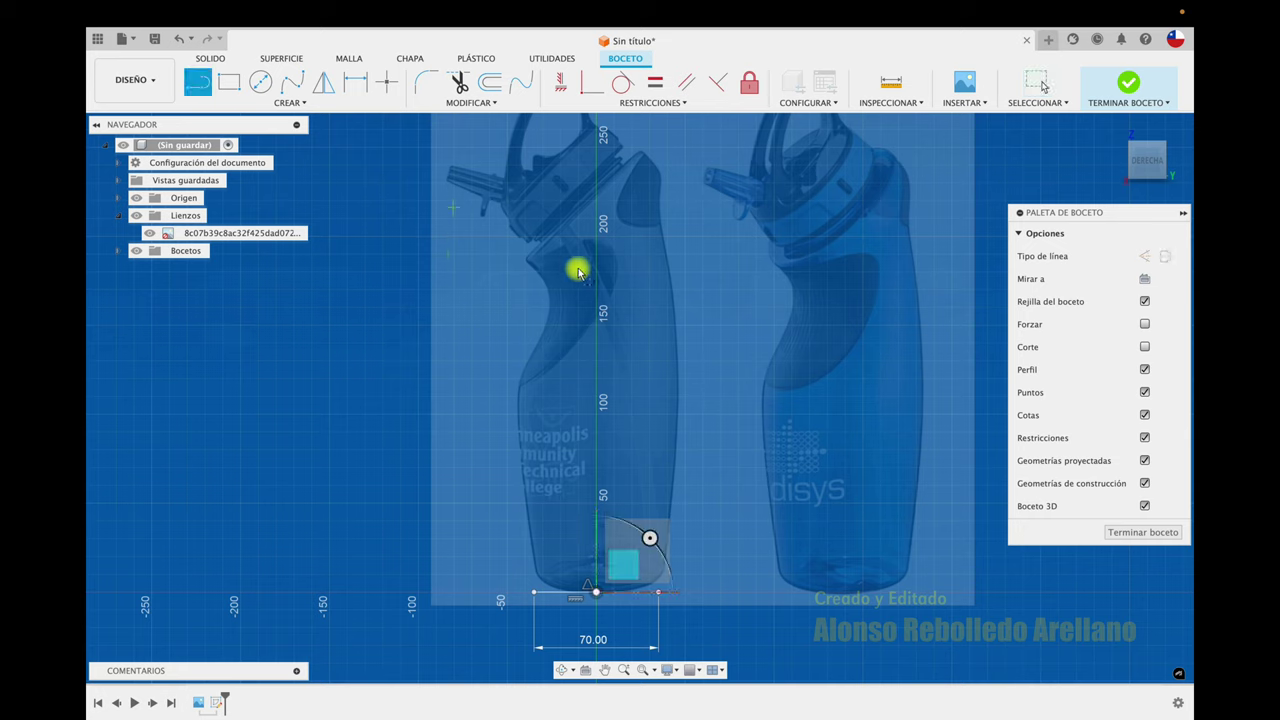
pyautogui.click(527, 259)
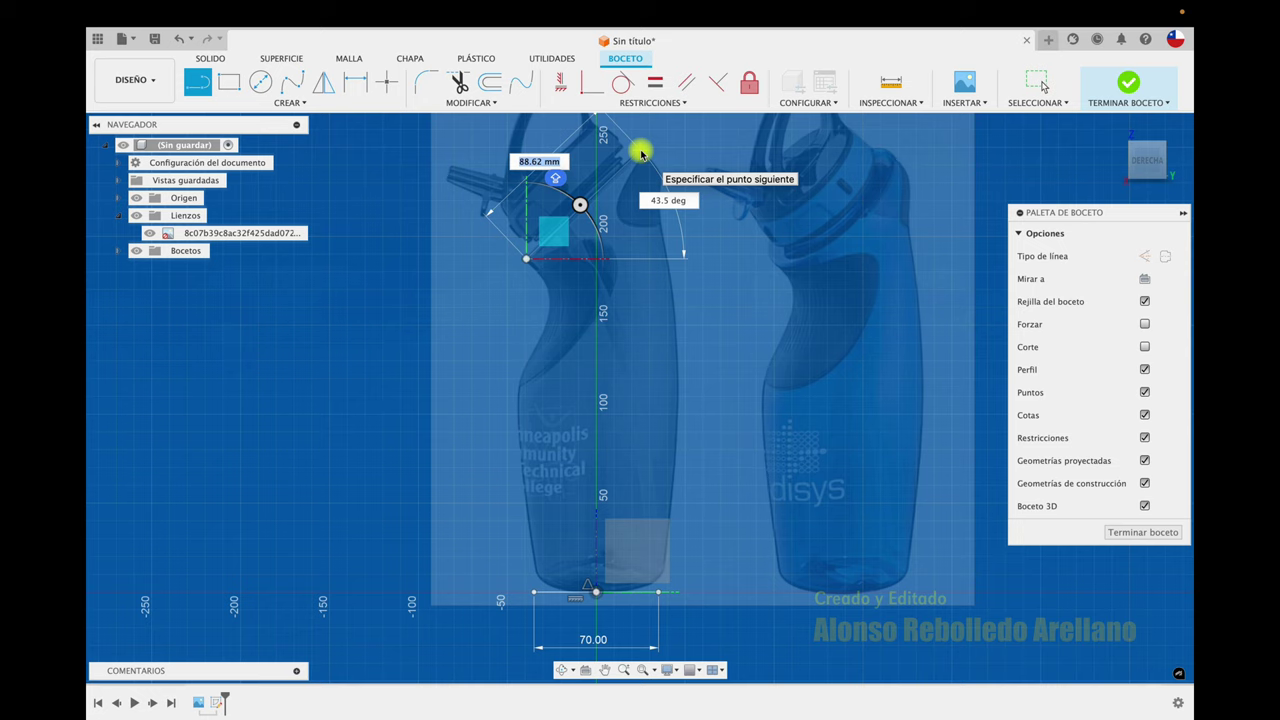
pyautogui.write('90')
pyautogui.press('Return')
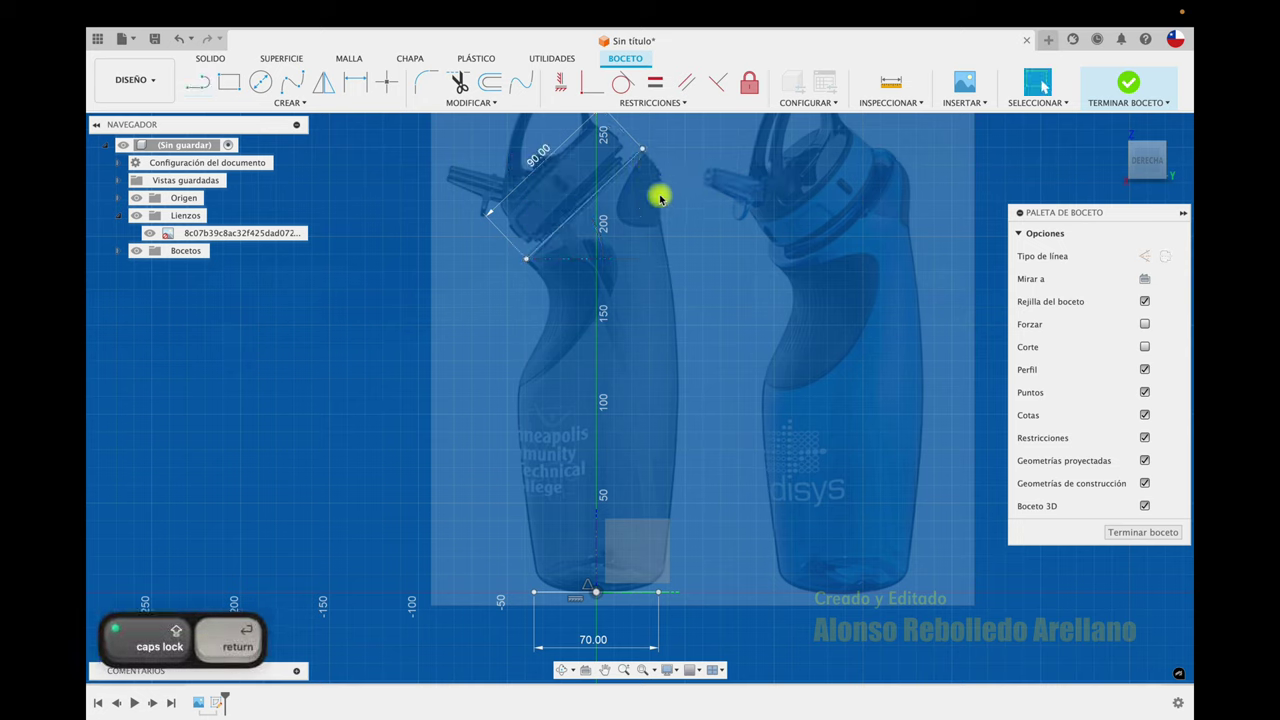
pyautogui.press('Escape')
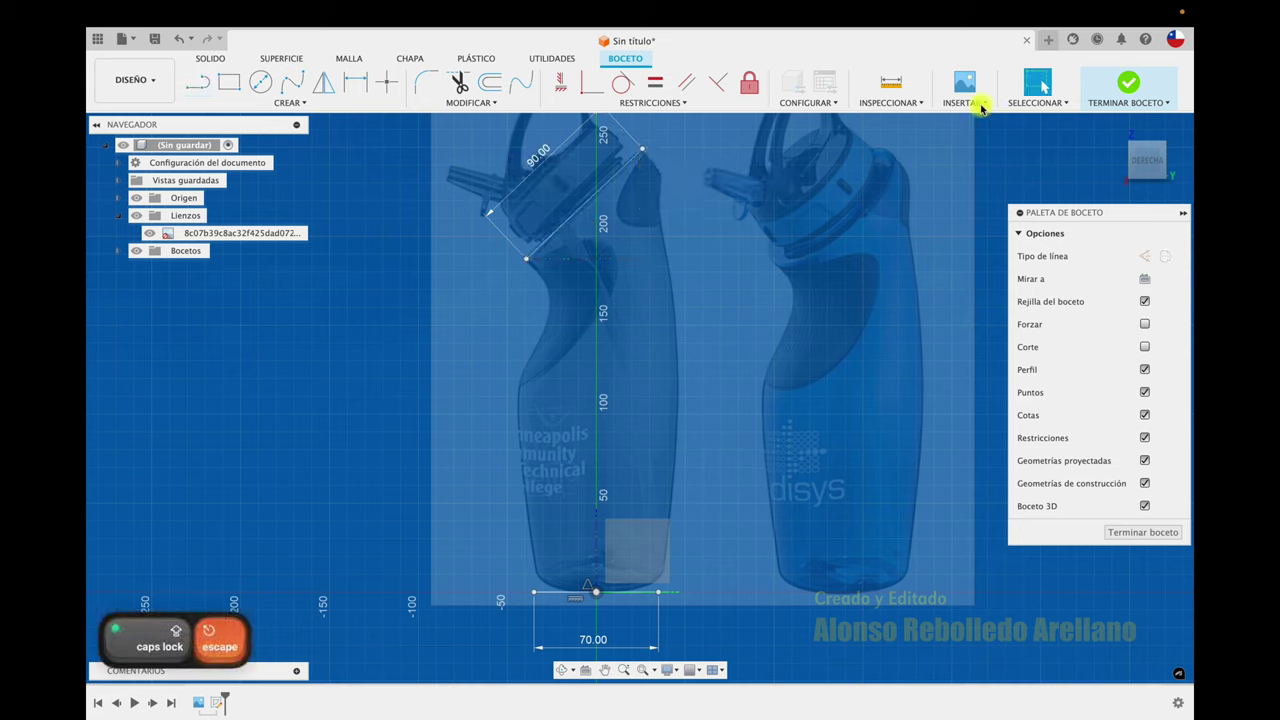
pyautogui.click(1128, 85)
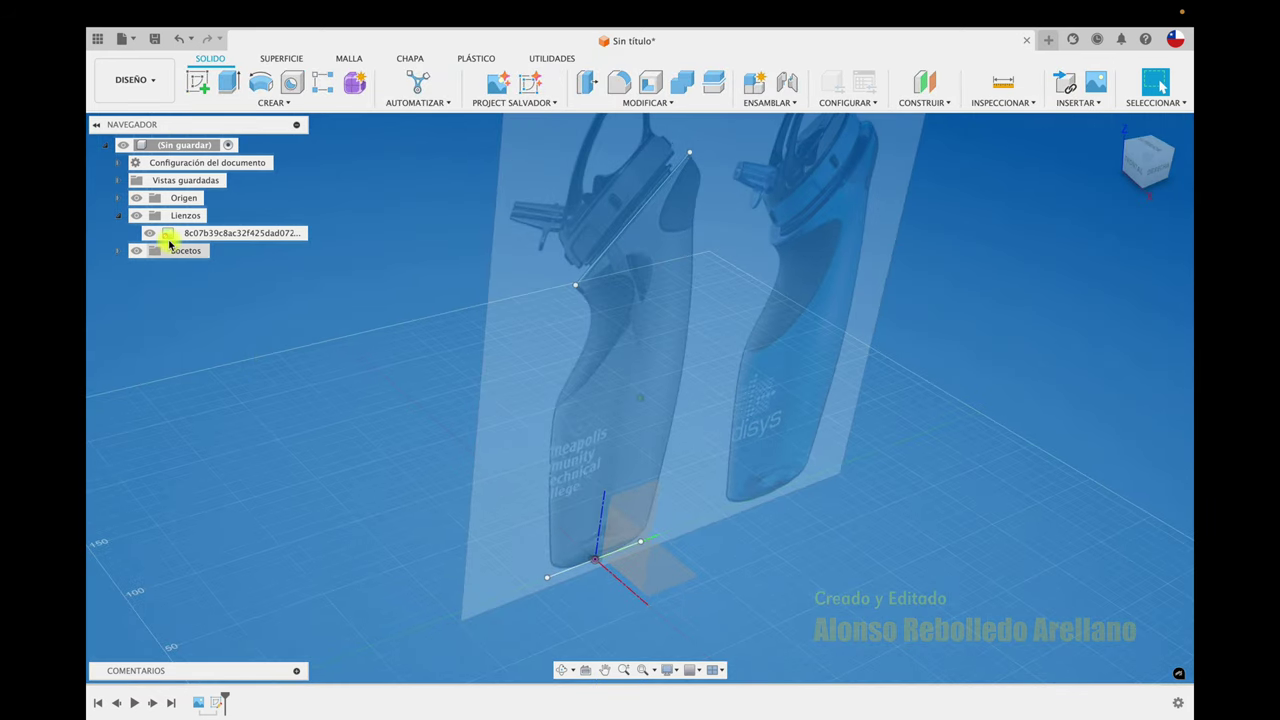
# Step: Compare the slanted line with the bottle image from above, then leave the image hidden
pyautogui.click(149, 233)
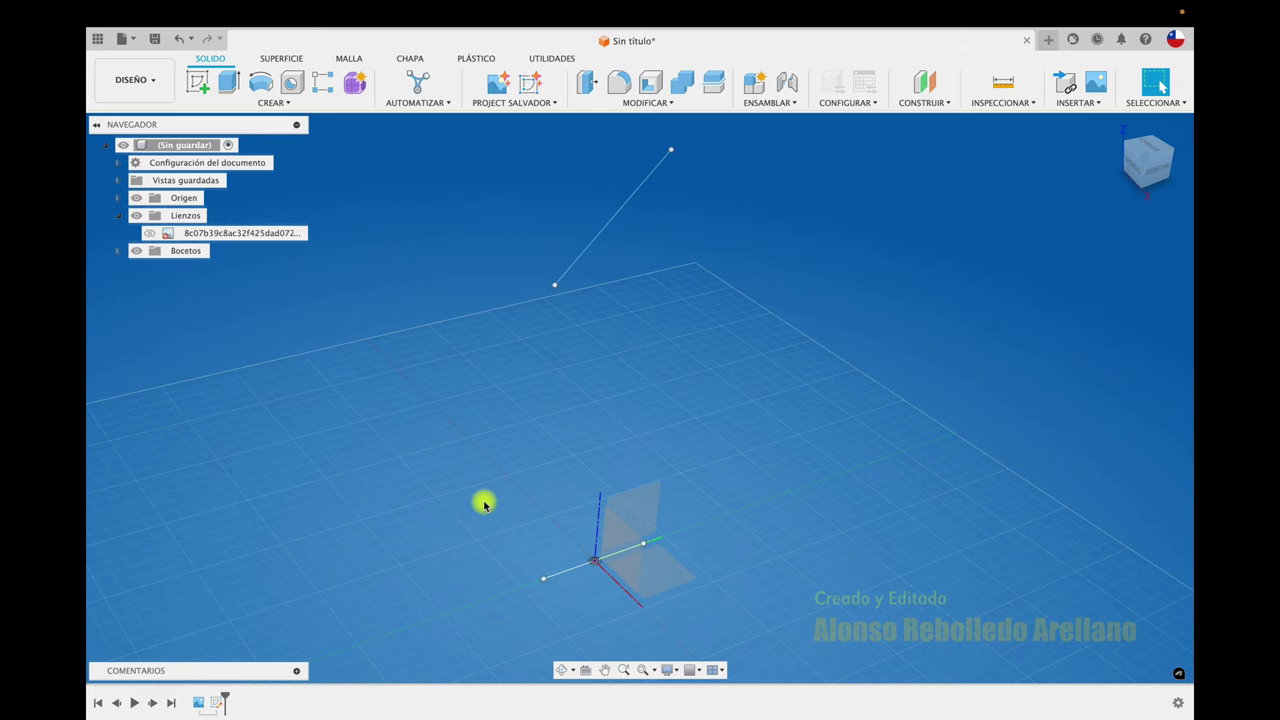
pyautogui.click(600, 230)
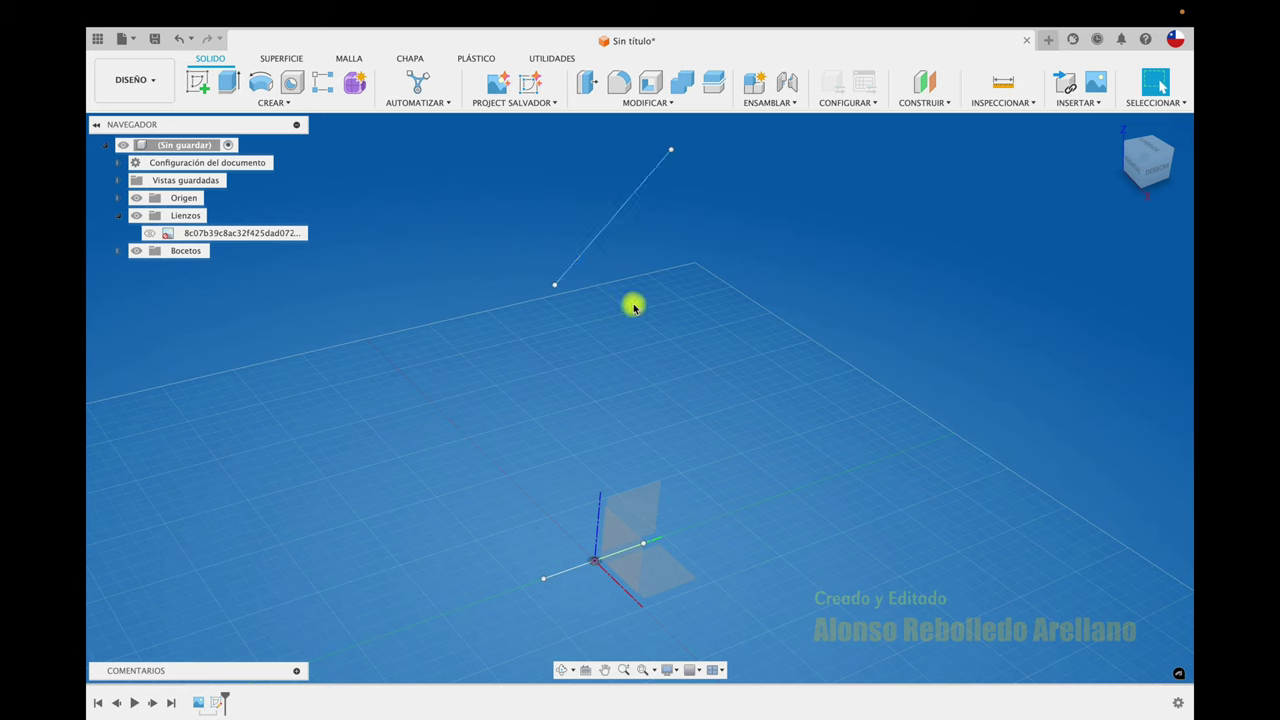
pyautogui.keyDown('shift'); pyautogui.moveTo(472, 400); pyautogui.dragTo(612, 530, button='middle'); pyautogui.keyUp('shift')
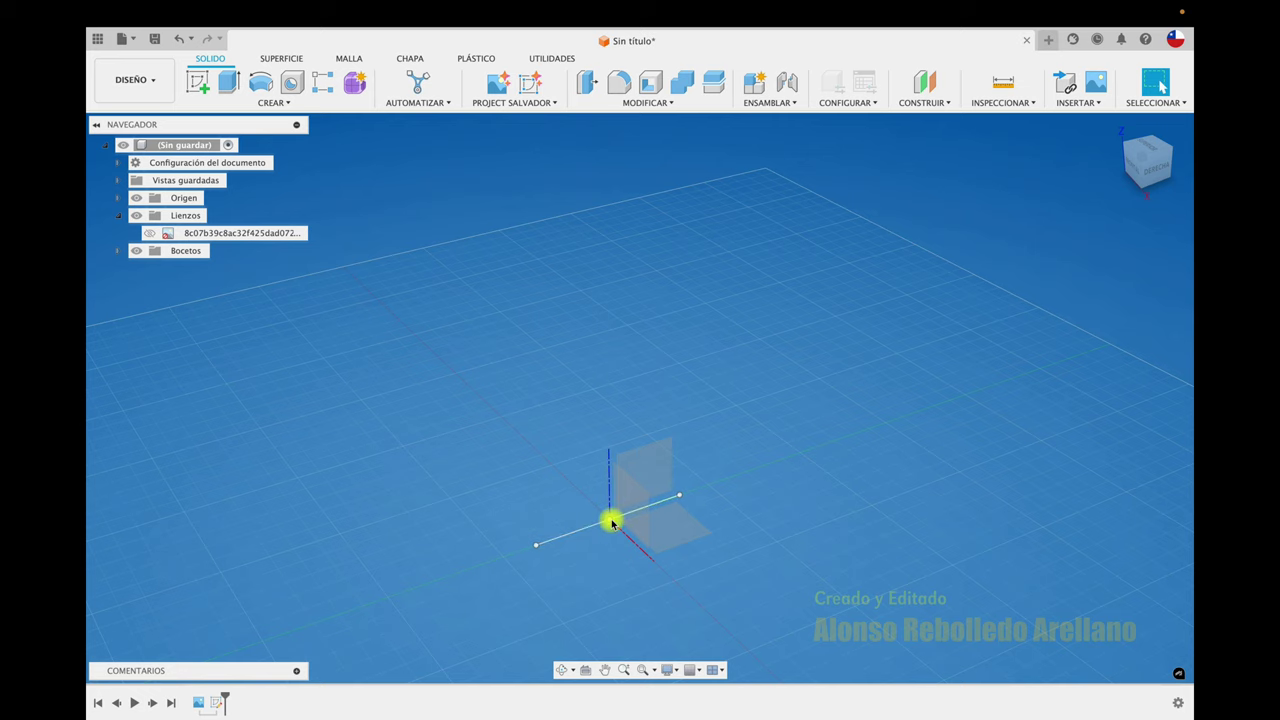
pyautogui.click(149, 233)
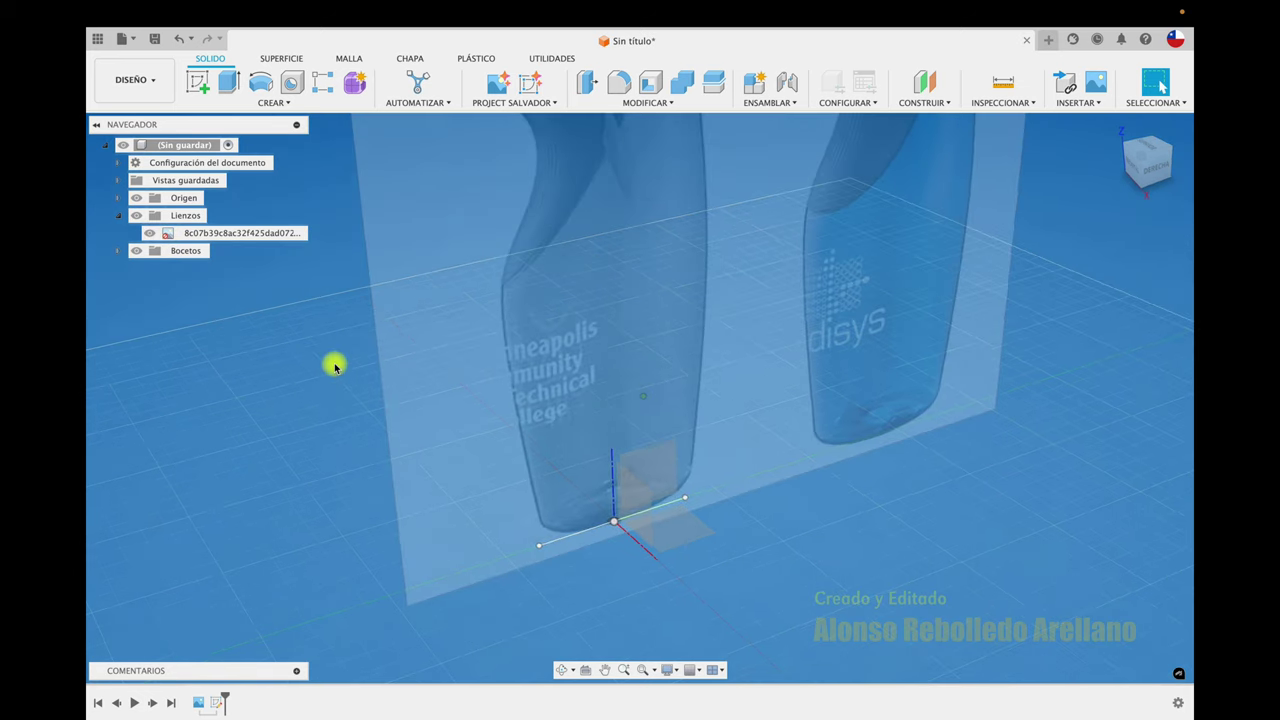
pyautogui.scroll(5, 571, 494)
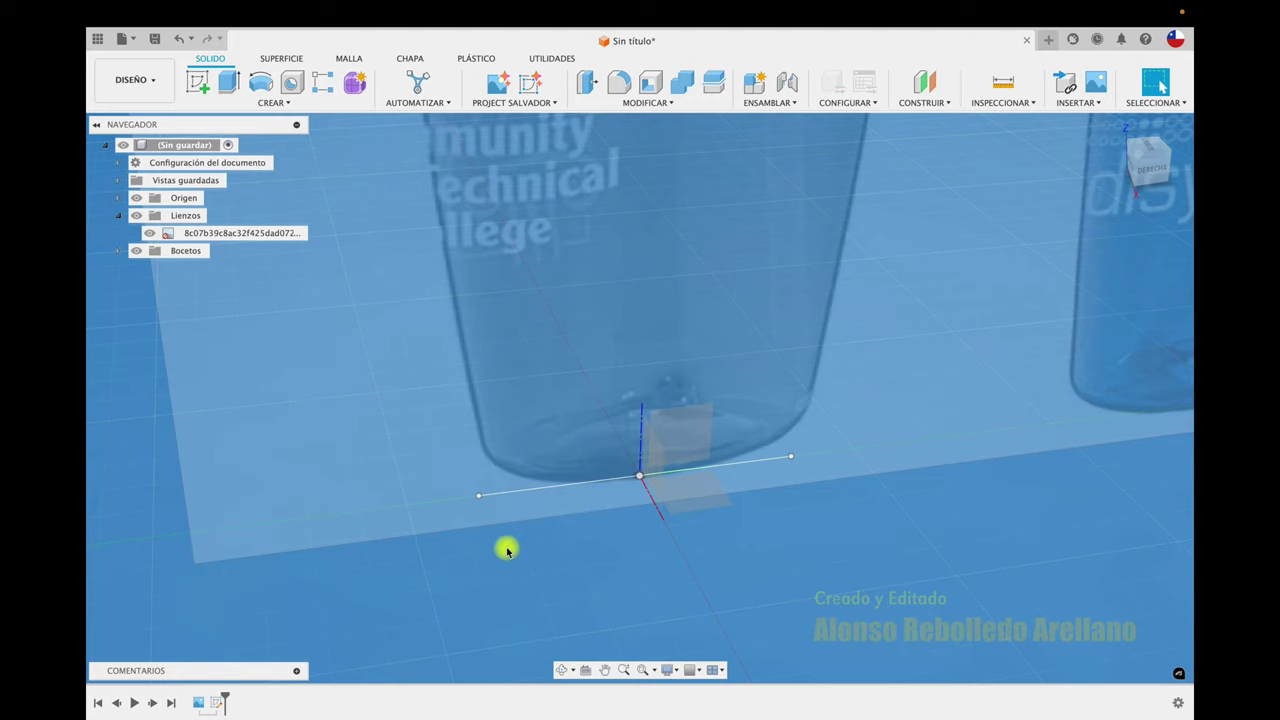
pyautogui.scroll(-2, 506, 548)
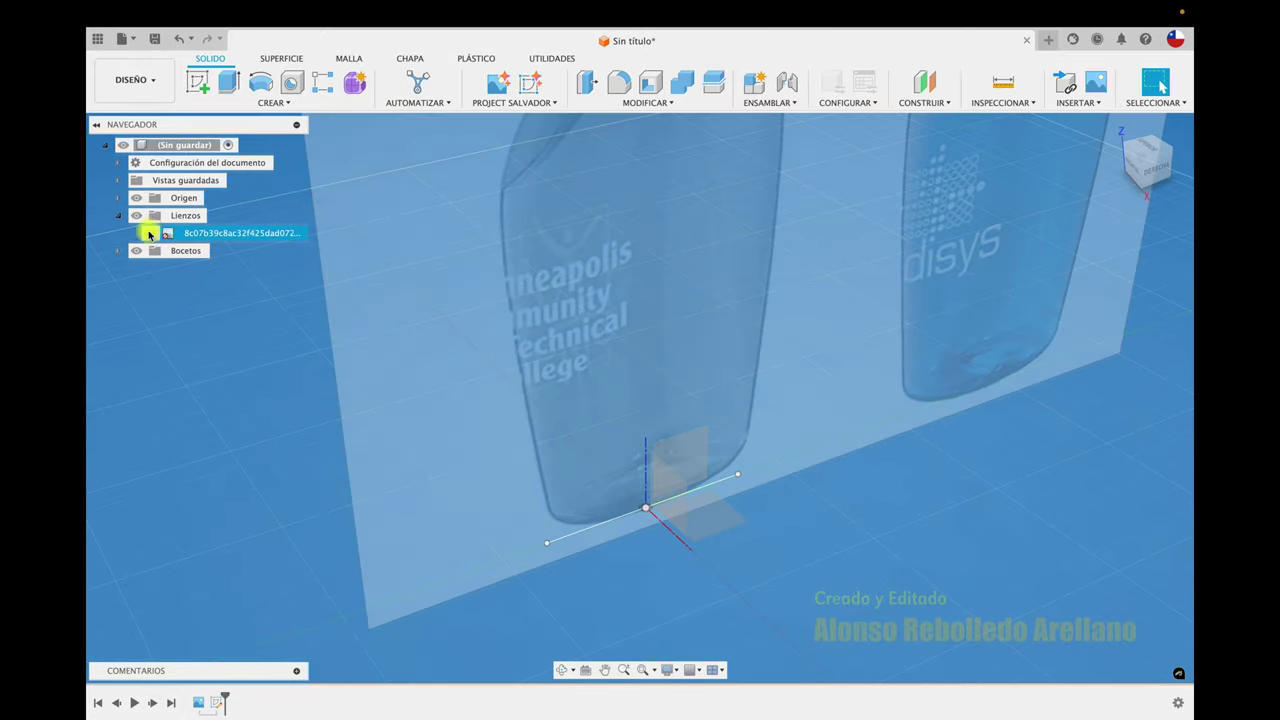
pyautogui.click(150, 234)
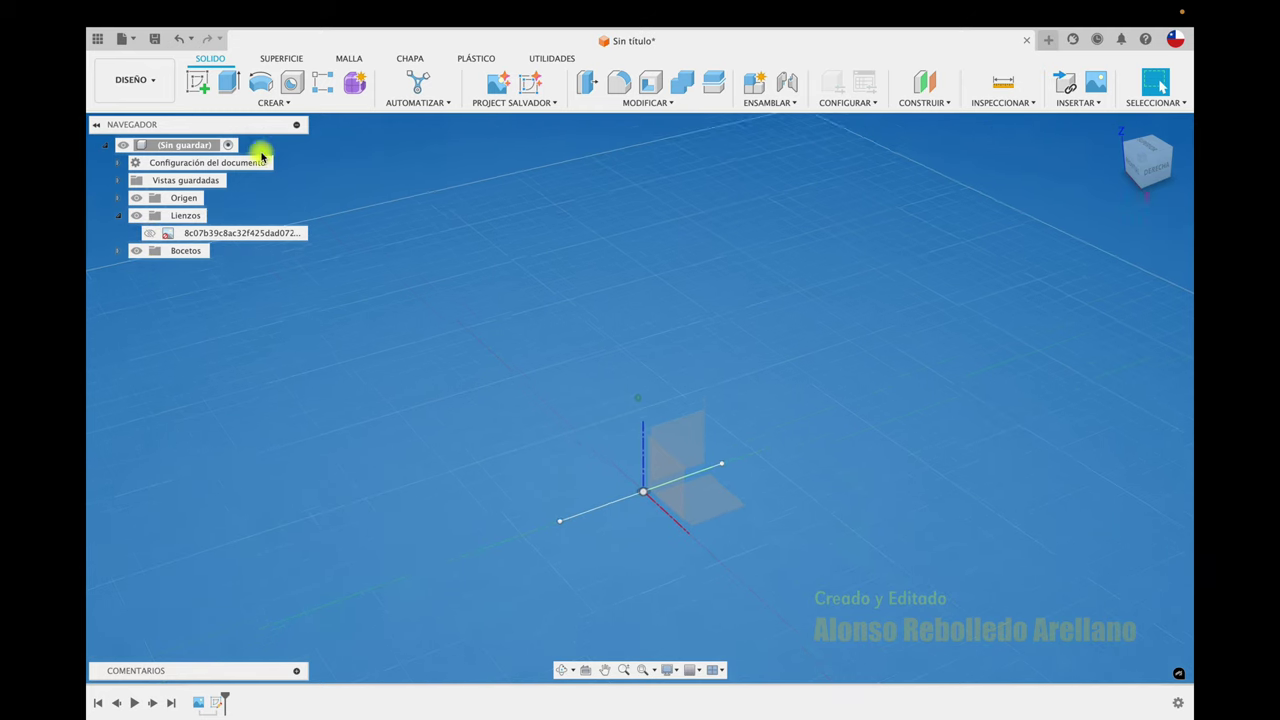
pyautogui.click(199, 82)
# Step: Draw a 70 mm diameter circle at the origin on the ground plane and finish the sketch
pyautogui.click(703, 503)
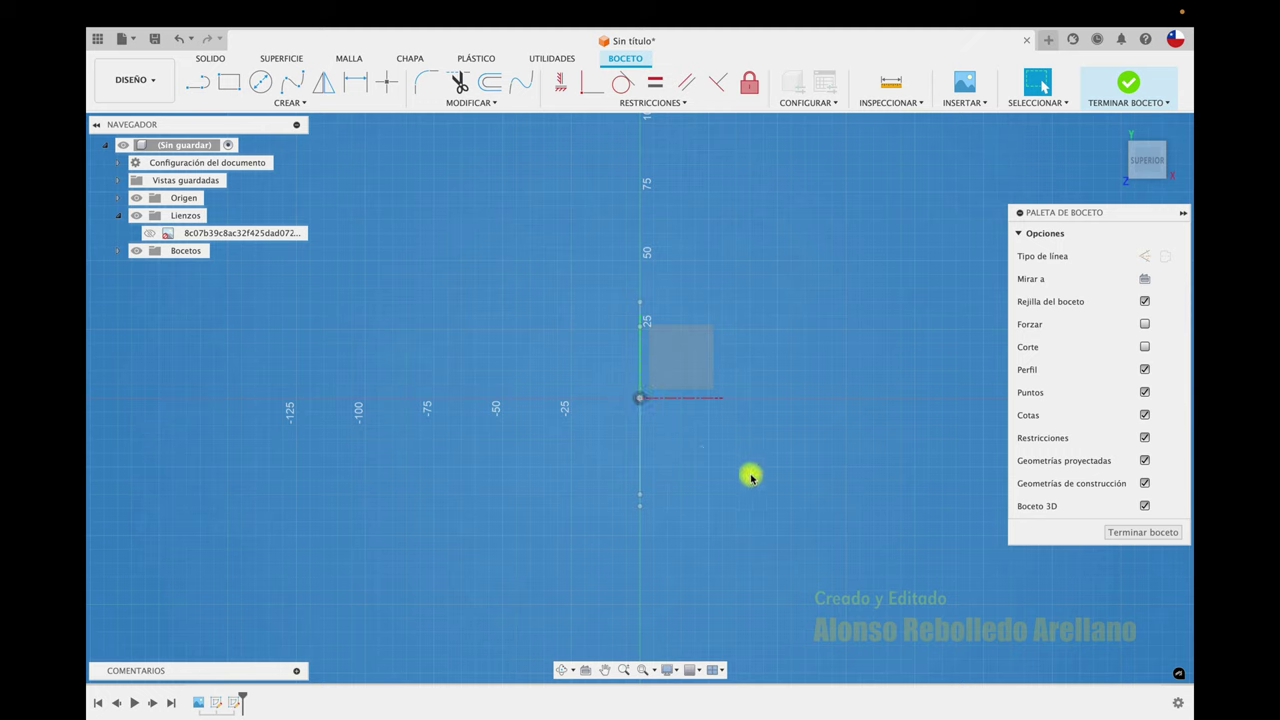
pyautogui.press('c')
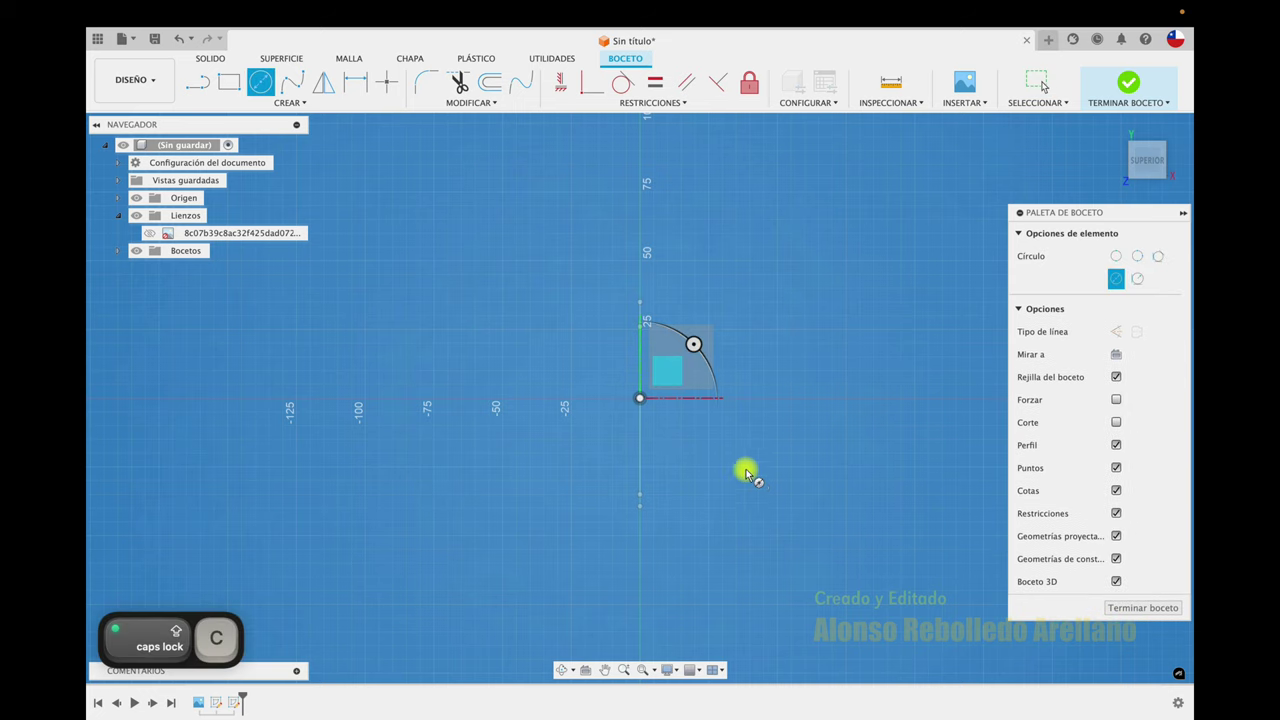
pyautogui.click(640, 398)
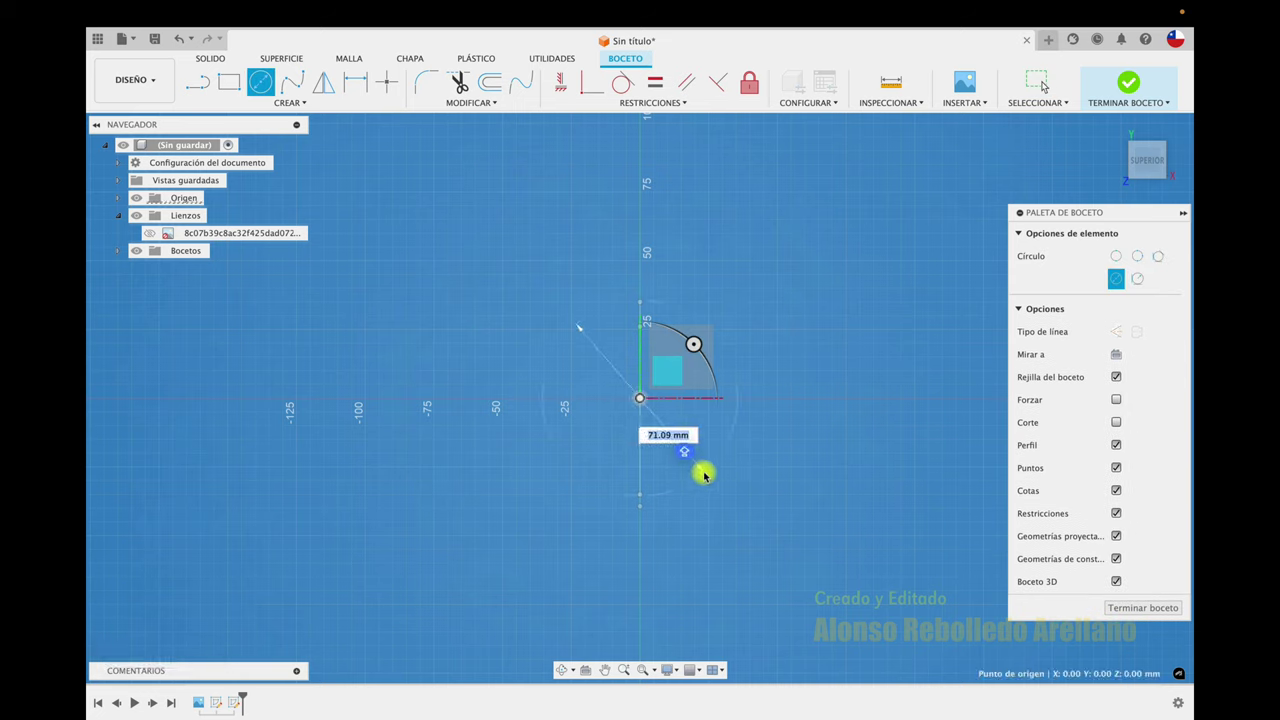
pyautogui.write('70')
pyautogui.press('Return')
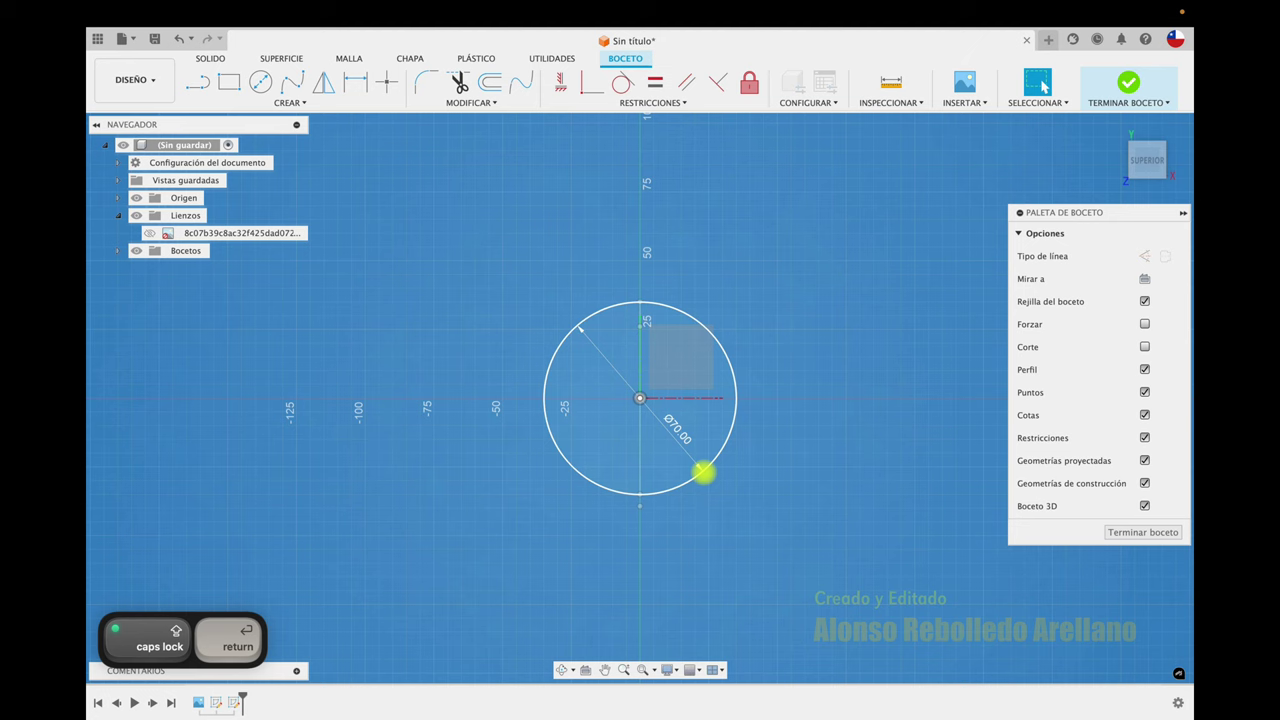
pyautogui.press('Escape')
pyautogui.click(1128, 90)
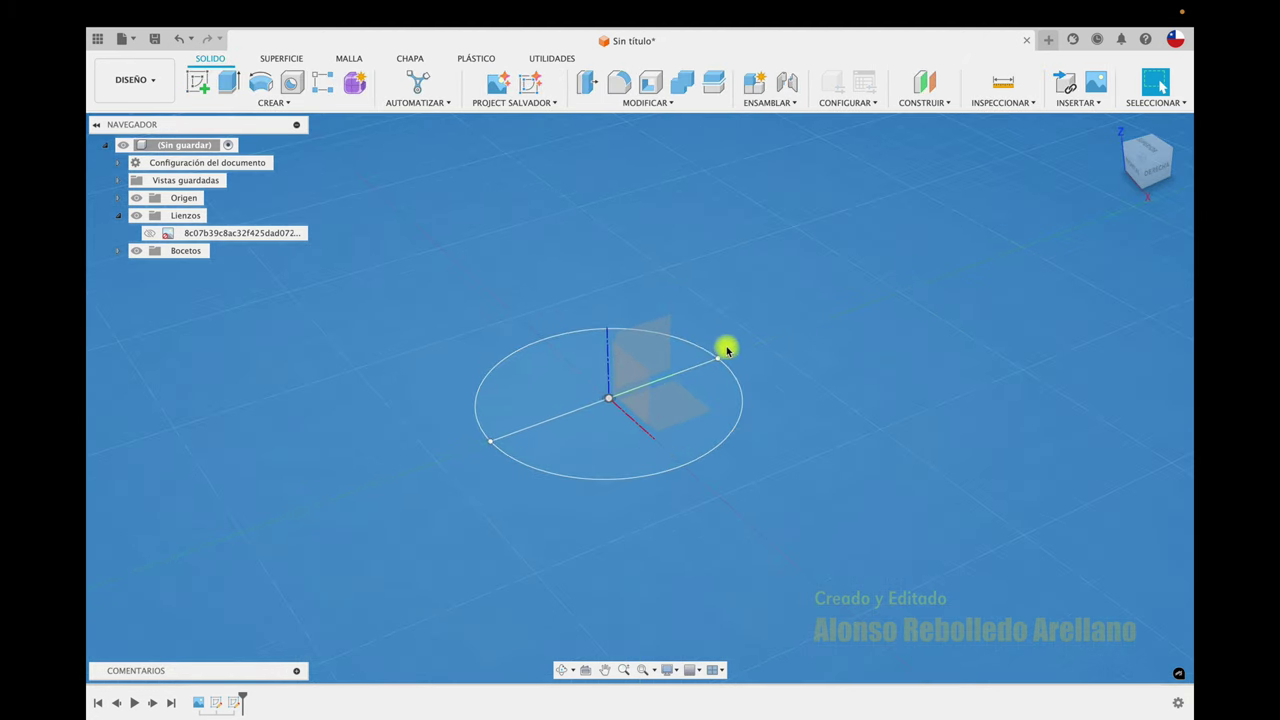
# Step: Delete the 70 mm base line and orbit to bring the slanted line into view
pyautogui.scroll(2, 560, 460)
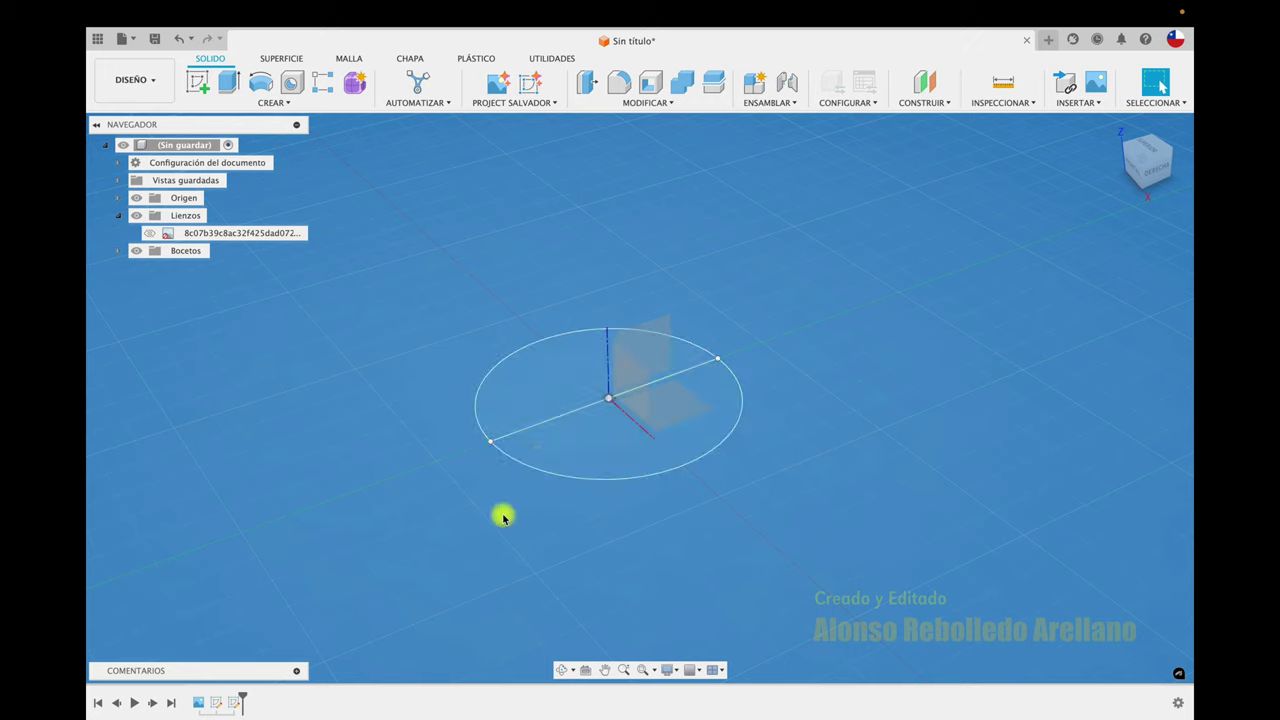
pyautogui.click(530, 429)
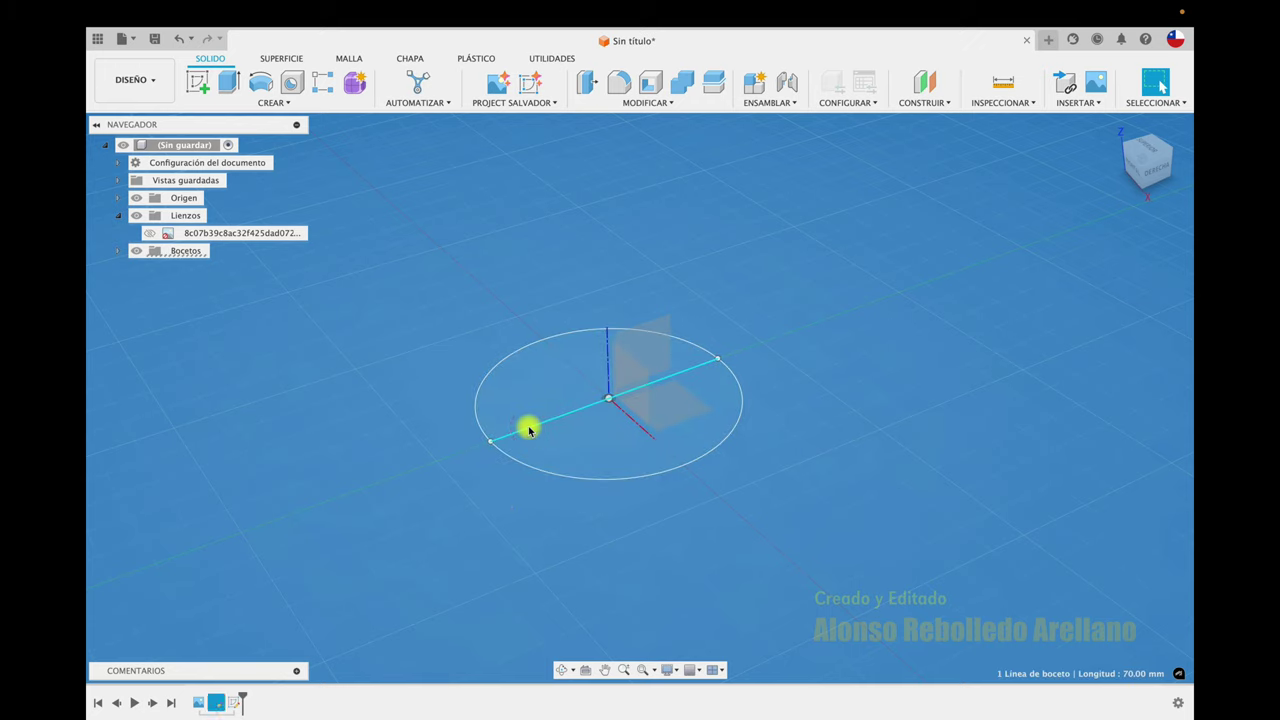
pyautogui.press('Delete')
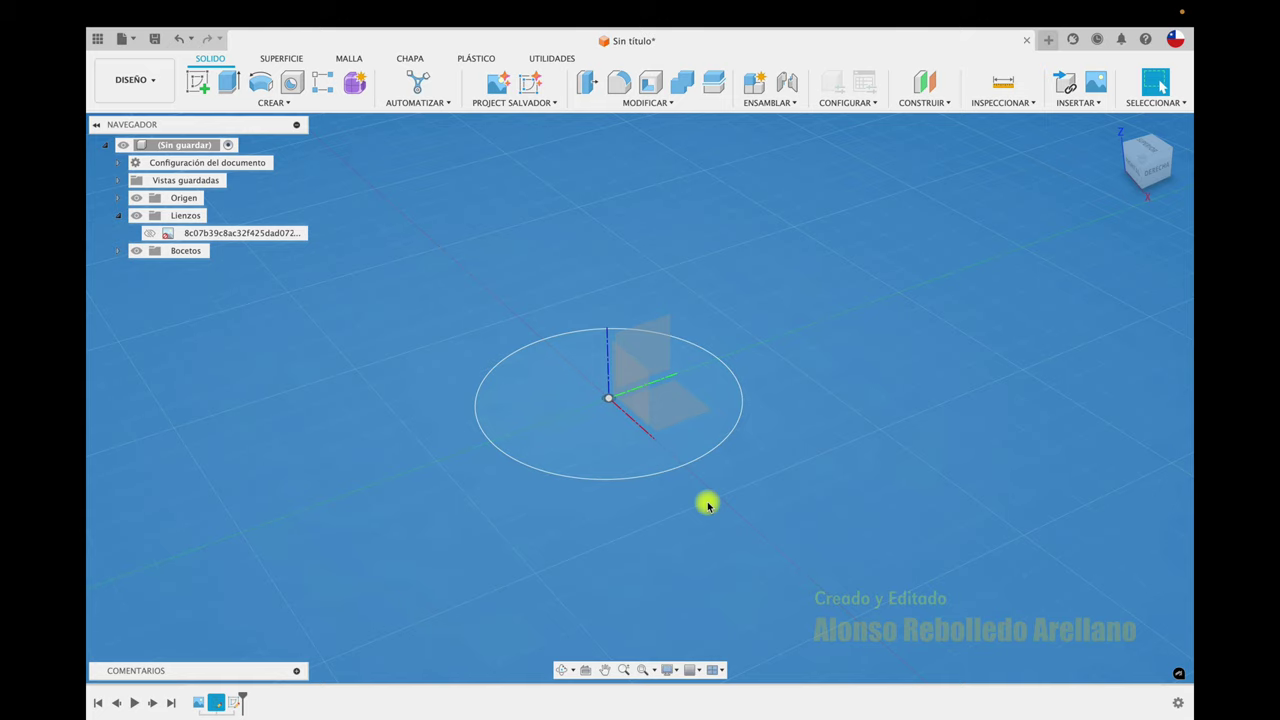
pyautogui.scroll(-3, 706, 503)
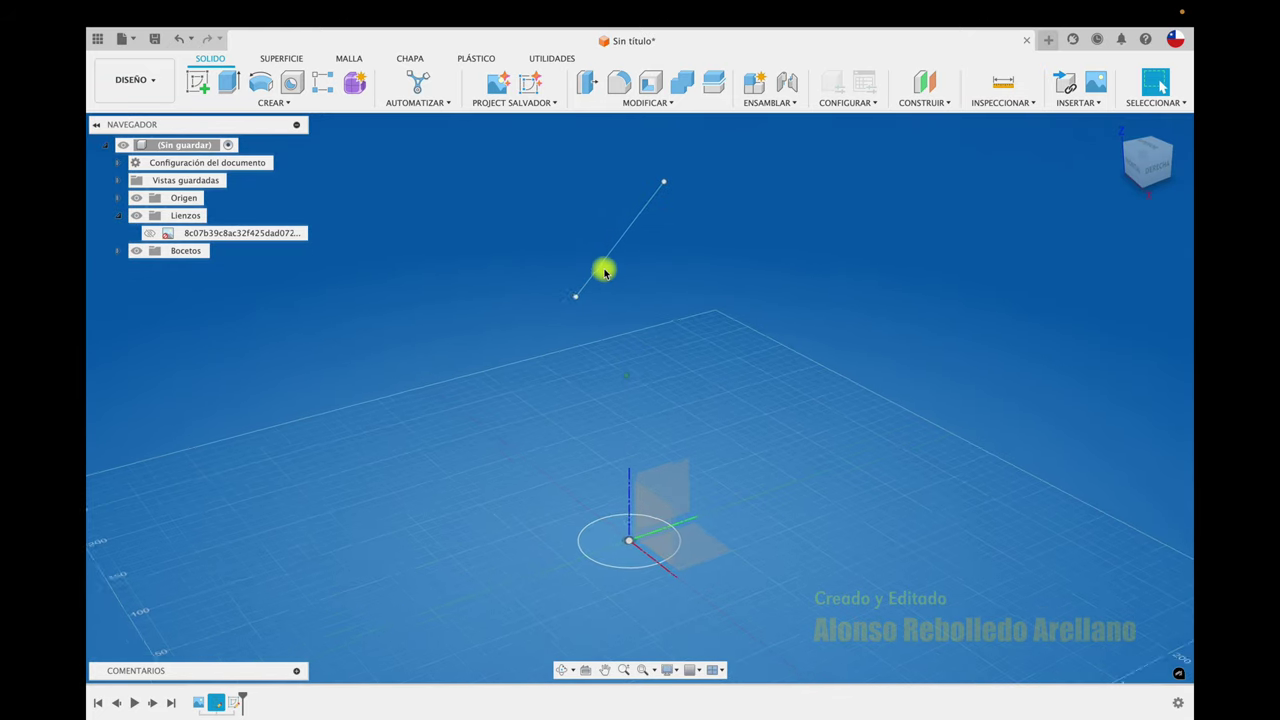
pyautogui.keyDown('shift'); pyautogui.moveTo(637, 280); pyautogui.dragTo(698, 521, button='middle'); pyautogui.keyUp('shift')
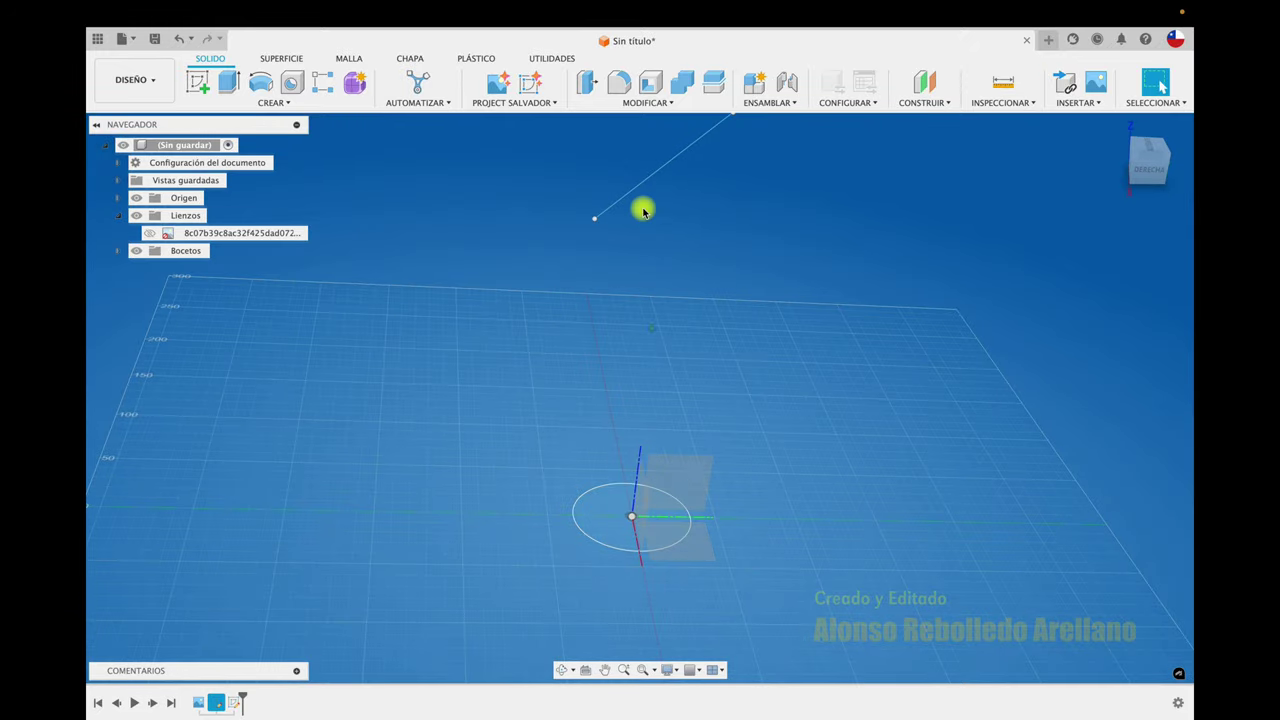
pyautogui.keyDown('shift'); pyautogui.moveTo(643, 208); pyautogui.dragTo(631, 237, button='middle'); pyautogui.keyUp('shift')
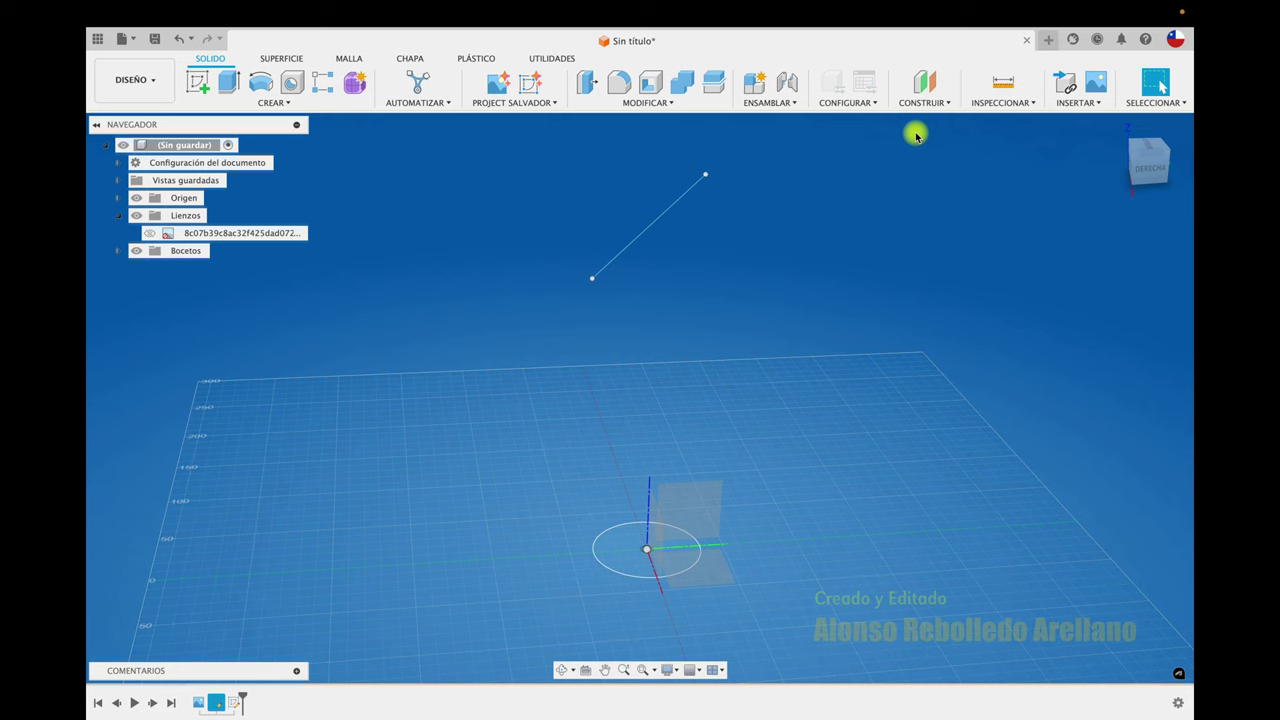
# Step: Create a Plane at Angle construction plane at 90 deg through the slanted 90 mm line
pyautogui.click(934, 104)
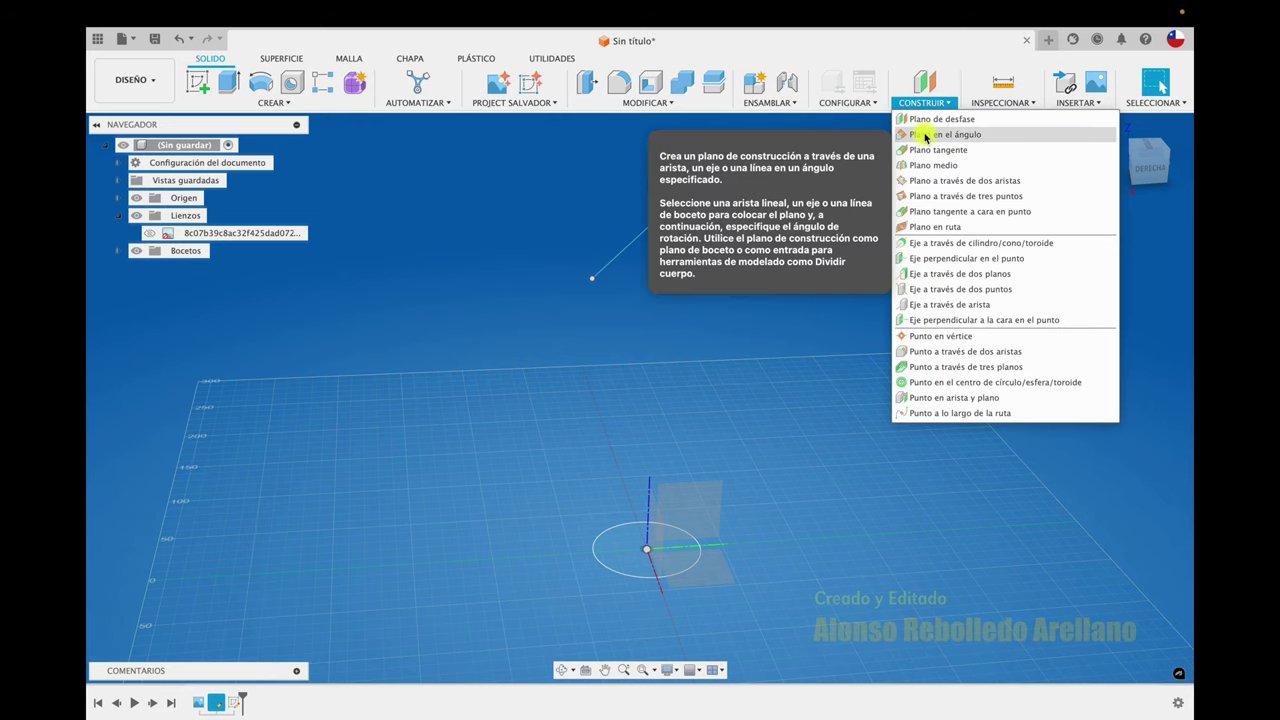
pyautogui.click(925, 136)
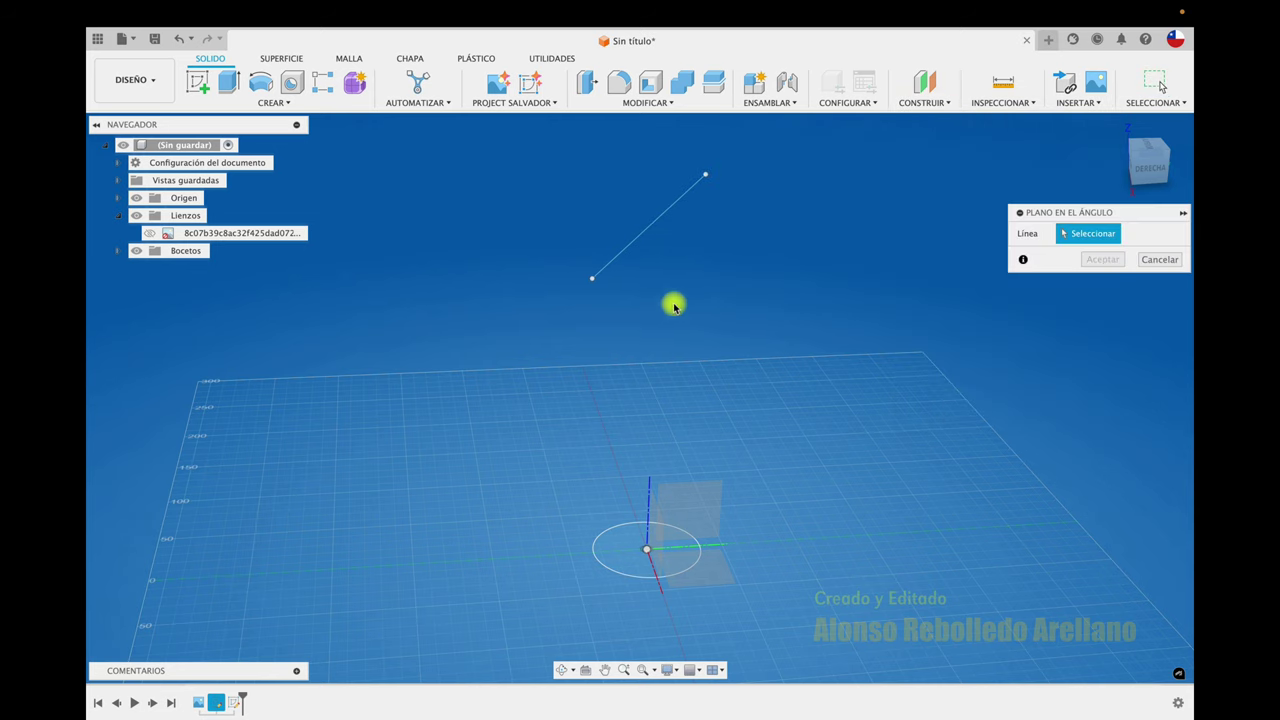
pyautogui.click(642, 245)
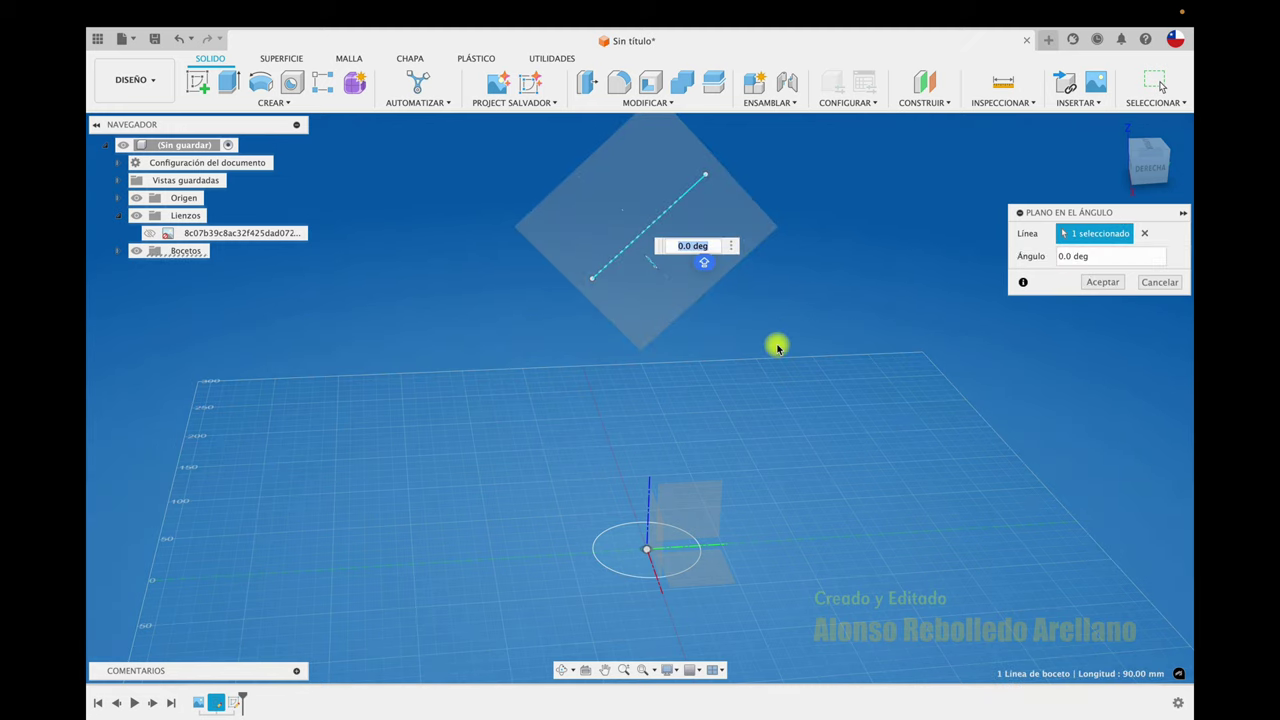
pyautogui.keyDown('shift'); pyautogui.scroll(-2, 777, 347); pyautogui.keyUp('shift')
pyautogui.keyDown('shift'); pyautogui.scroll(-3, 777, 347); pyautogui.keyUp('shift')
pyautogui.keyDown('shift'); pyautogui.scroll(-3, 777, 347); pyautogui.keyUp('shift')
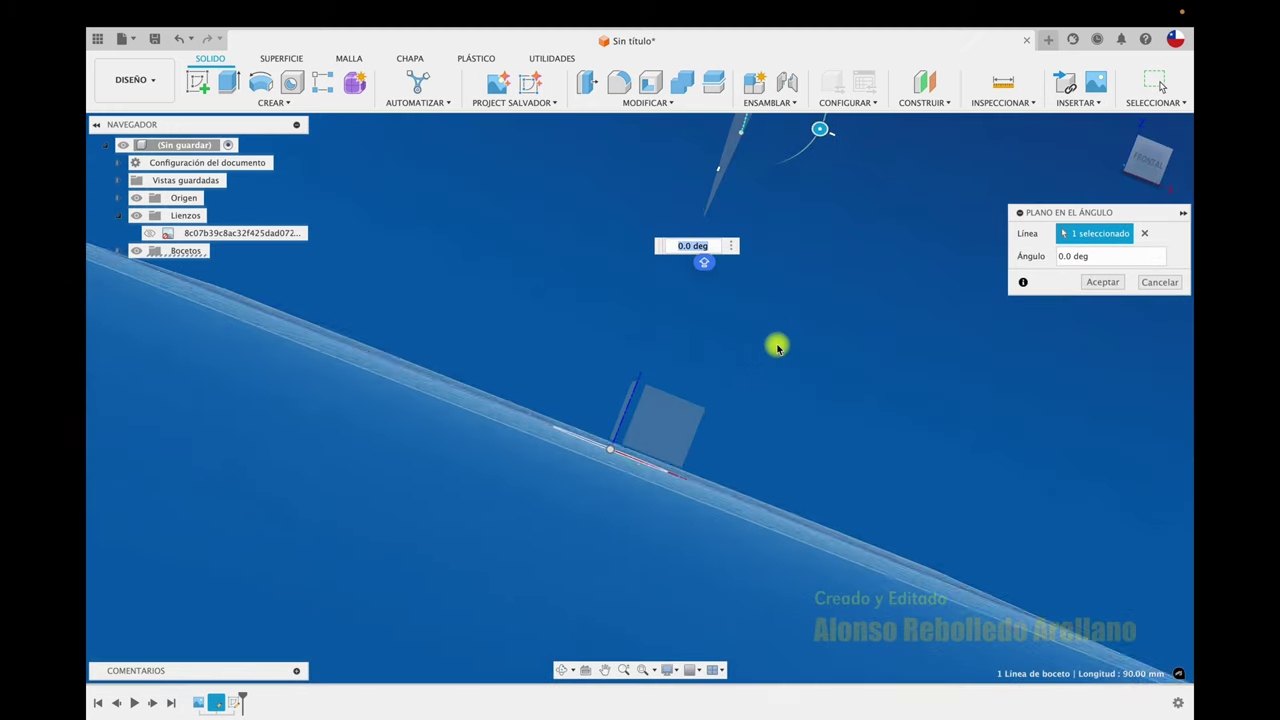
pyautogui.keyDown('shift'); pyautogui.scroll(-2, 777, 347); pyautogui.keyUp('shift')
pyautogui.keyDown('shift'); pyautogui.scroll(3, 777, 347); pyautogui.keyUp('shift')
pyautogui.keyDown('shift'); pyautogui.scroll(2, 775, 345); pyautogui.keyUp('shift')
pyautogui.keyDown('shift'); pyautogui.scroll(3, 775, 344); pyautogui.keyUp('shift')
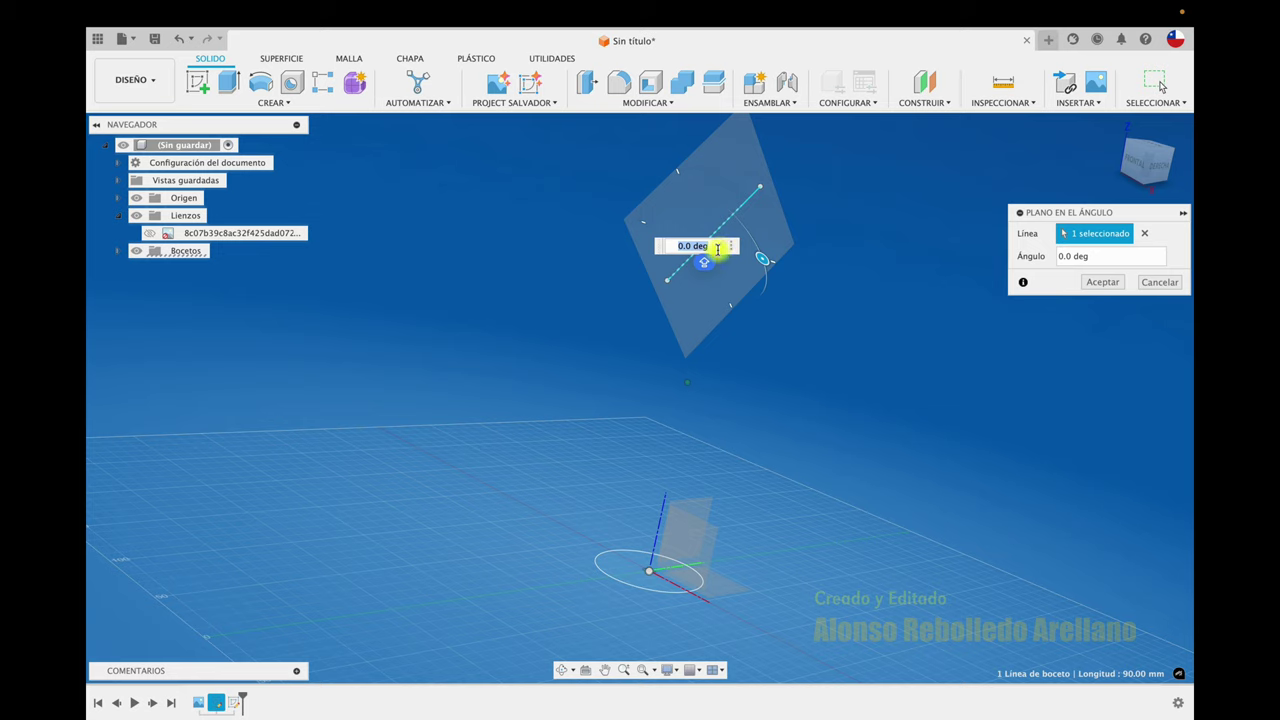
pyautogui.keyDown('shift'); pyautogui.scroll(2, 766, 298); pyautogui.keyUp('shift')
pyautogui.keyDown('shift'); pyautogui.scroll(2, 766, 298); pyautogui.keyUp('shift')
pyautogui.keyDown('shift'); pyautogui.scroll(2, 766, 298); pyautogui.keyUp('shift')
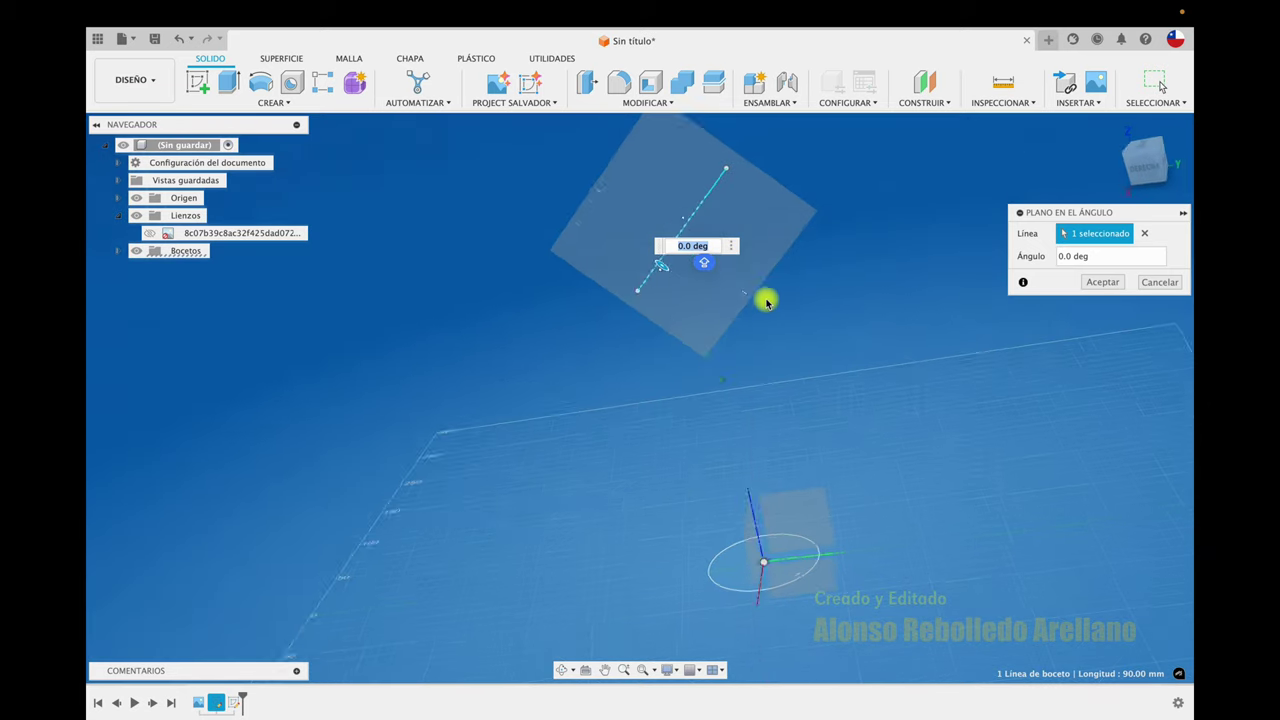
pyautogui.keyDown('shift'); pyautogui.scroll(3, 766, 300); pyautogui.keyUp('shift')
pyautogui.keyDown('shift'); pyautogui.scroll(-3, 766, 298); pyautogui.keyUp('shift')
pyautogui.keyDown('shift'); pyautogui.scroll(-3, 766, 296); pyautogui.keyUp('shift')
pyautogui.keyDown('shift'); pyautogui.scroll(-3, 766, 297); pyautogui.keyUp('shift')
pyautogui.keyDown('shift'); pyautogui.scroll(-2, 750, 280); pyautogui.keyUp('shift')
pyautogui.keyDown('shift'); pyautogui.scroll(-3, 735, 265); pyautogui.keyUp('shift')
pyautogui.keyDown('shift'); pyautogui.scroll(-2, 705, 248); pyautogui.keyUp('shift')
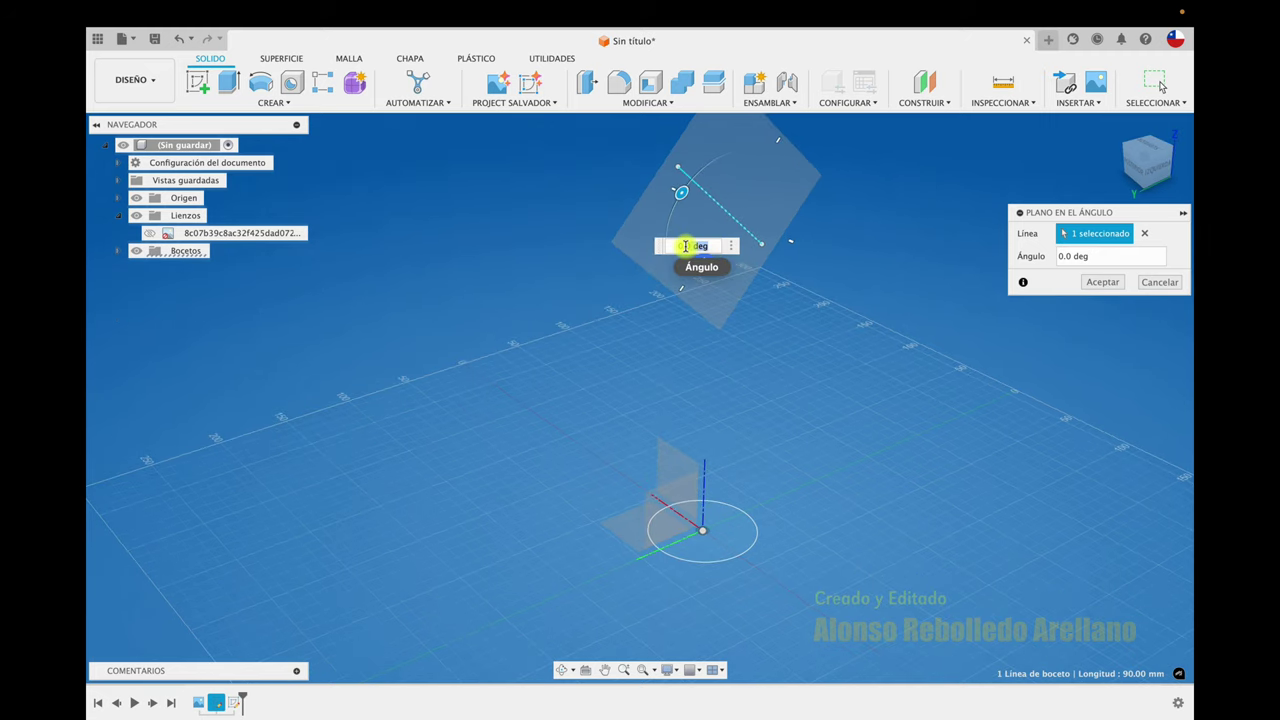
pyautogui.write('90')
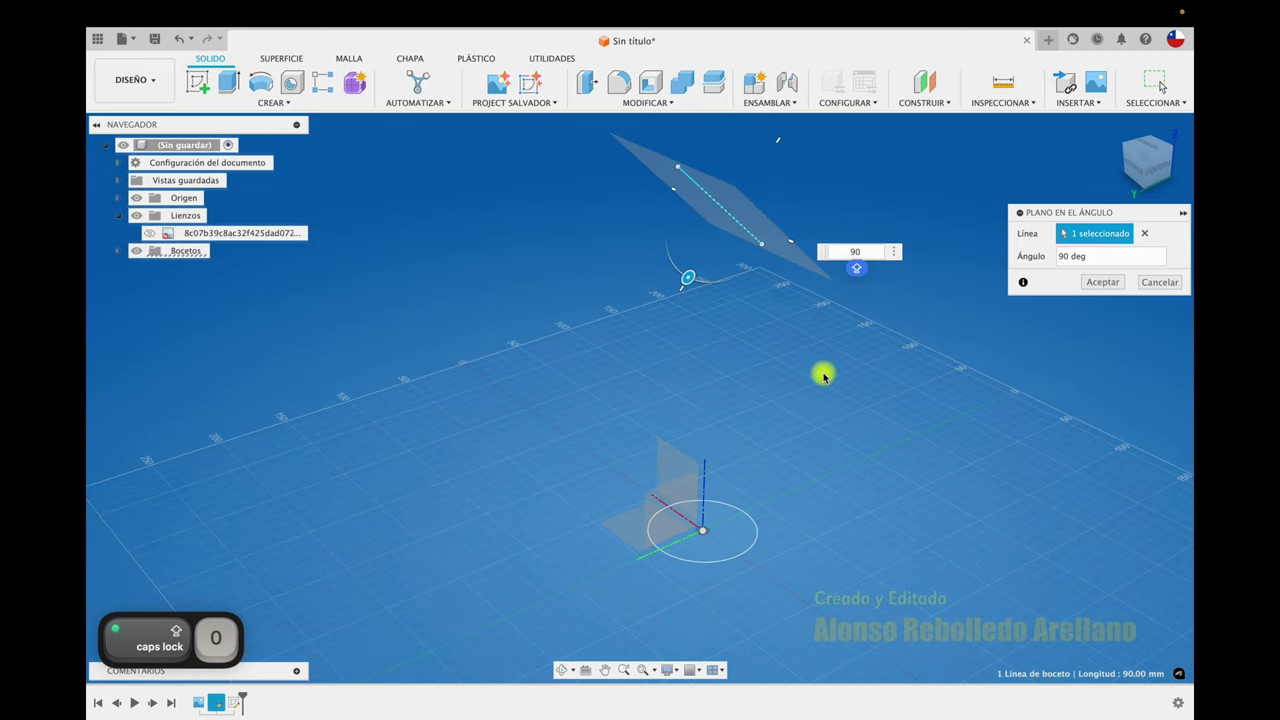
pyautogui.keyDown('shift'); pyautogui.scroll(-3, 823, 374); pyautogui.keyUp('shift')
pyautogui.keyDown('shift'); pyautogui.scroll(-3, 823, 371); pyautogui.keyUp('shift')
pyautogui.keyDown('shift'); pyautogui.scroll(-3, 877, 309); pyautogui.keyUp('shift')
pyautogui.keyDown('shift'); pyautogui.scroll(-2, 1043, 272); pyautogui.keyUp('shift')
pyautogui.click(1103, 282)
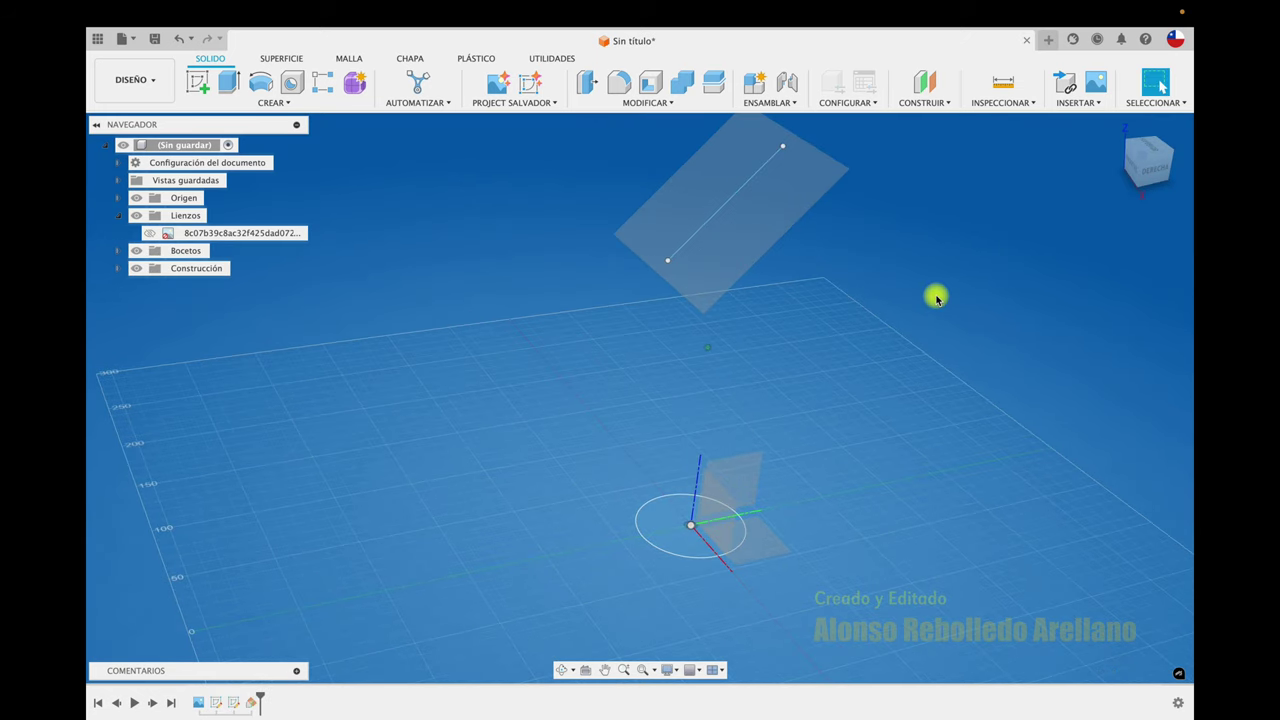
pyautogui.keyDown('shift'); pyautogui.moveTo(934, 294); pyautogui.dragTo(793, 290, button='middle'); pyautogui.keyUp('shift')
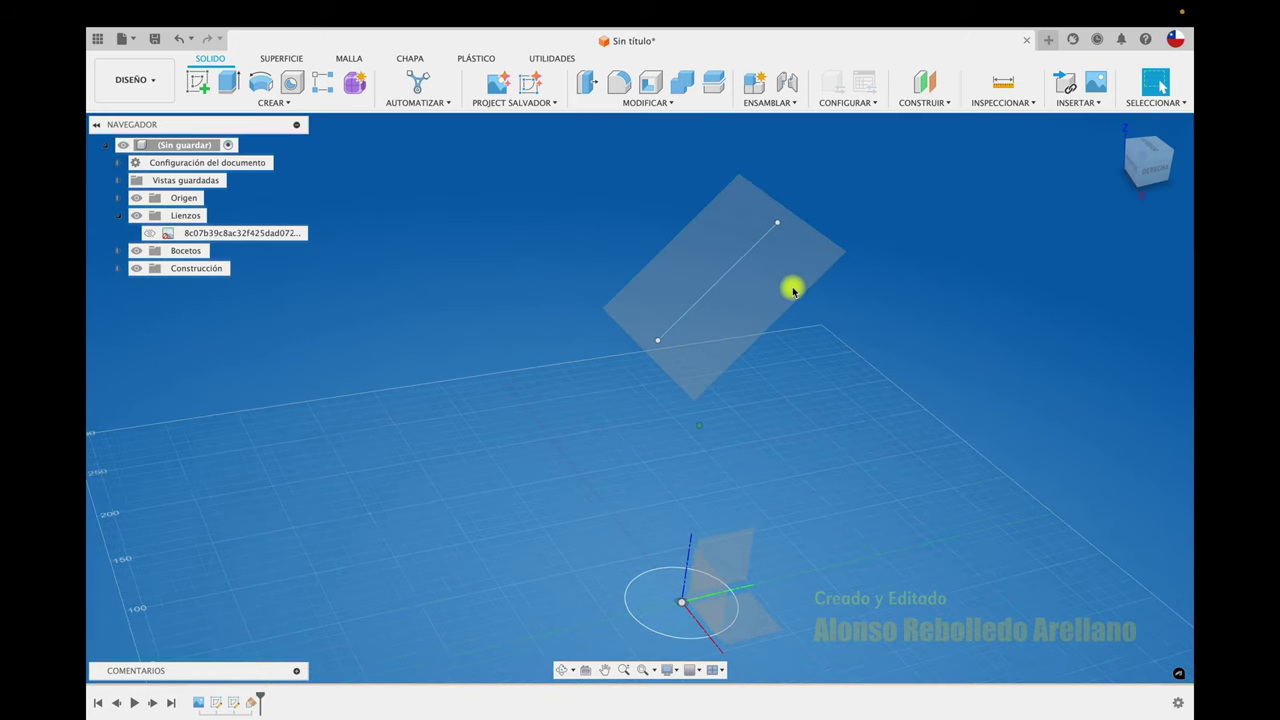
# Step: Sketch a 90 mm neck circle on the angled plane and finish the sketch
pyautogui.click(198, 83)
pyautogui.click(718, 259)
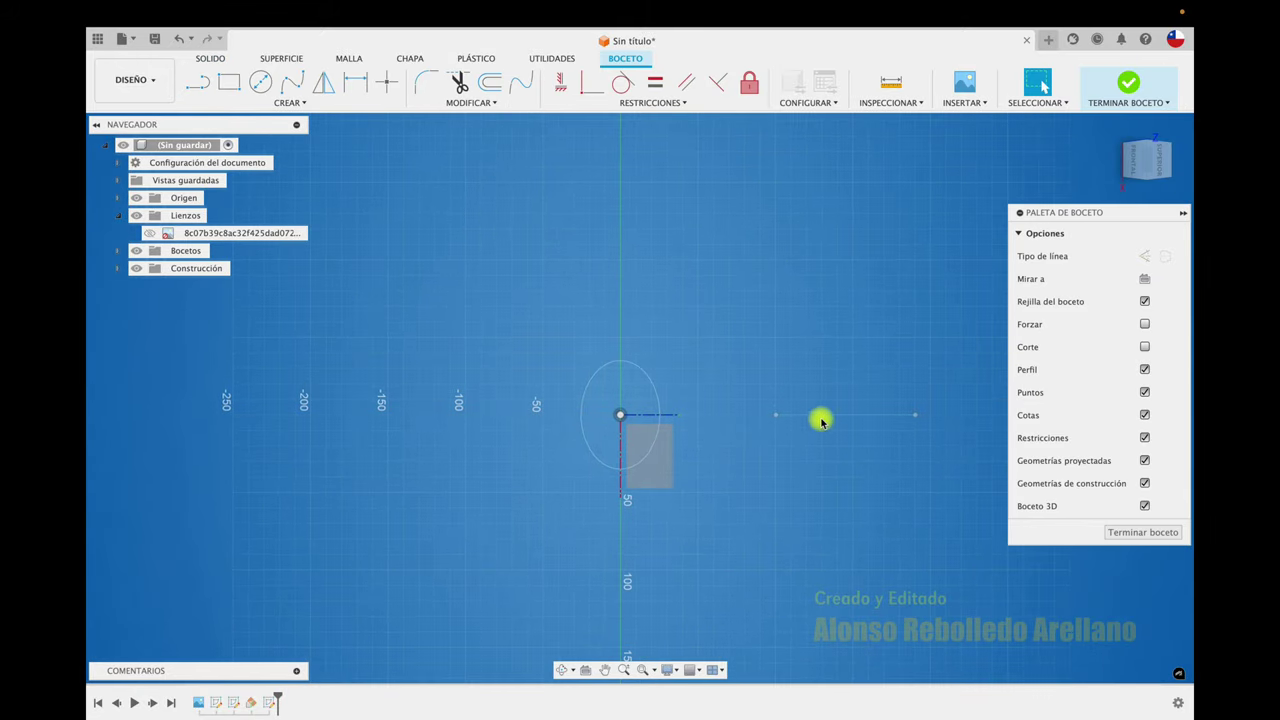
pyautogui.click(260, 82)
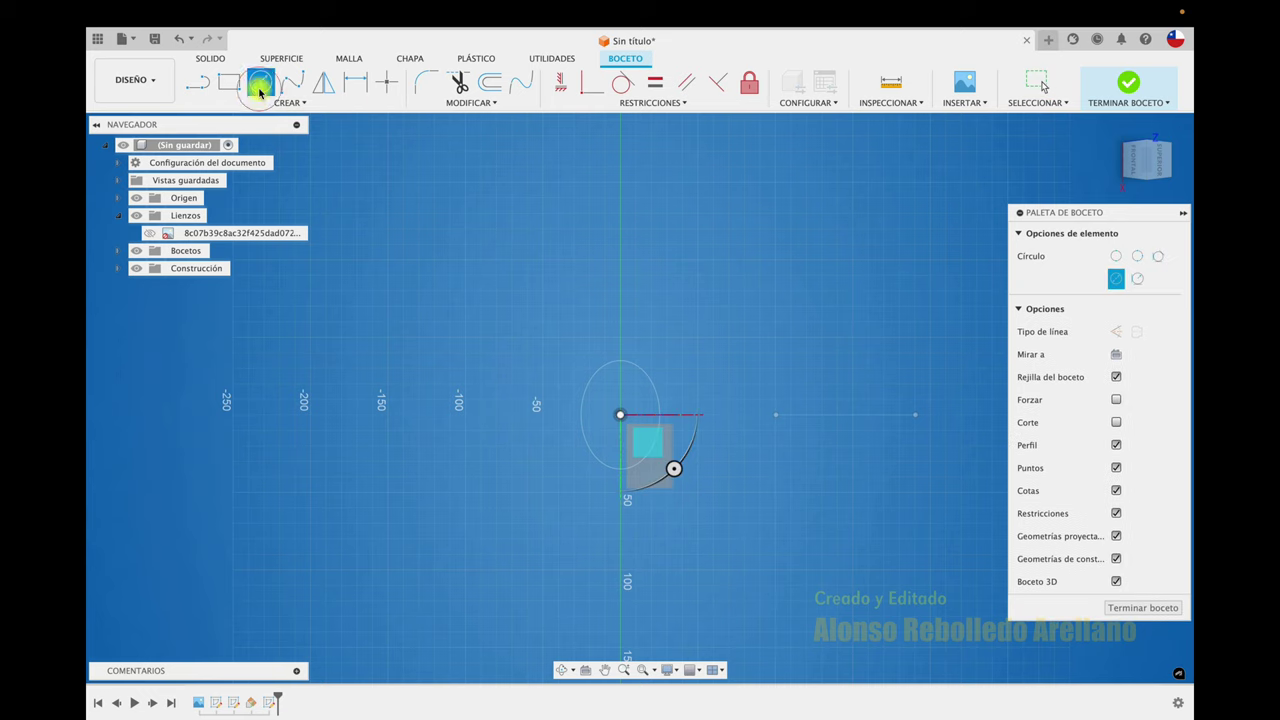
pyautogui.click(845, 415)
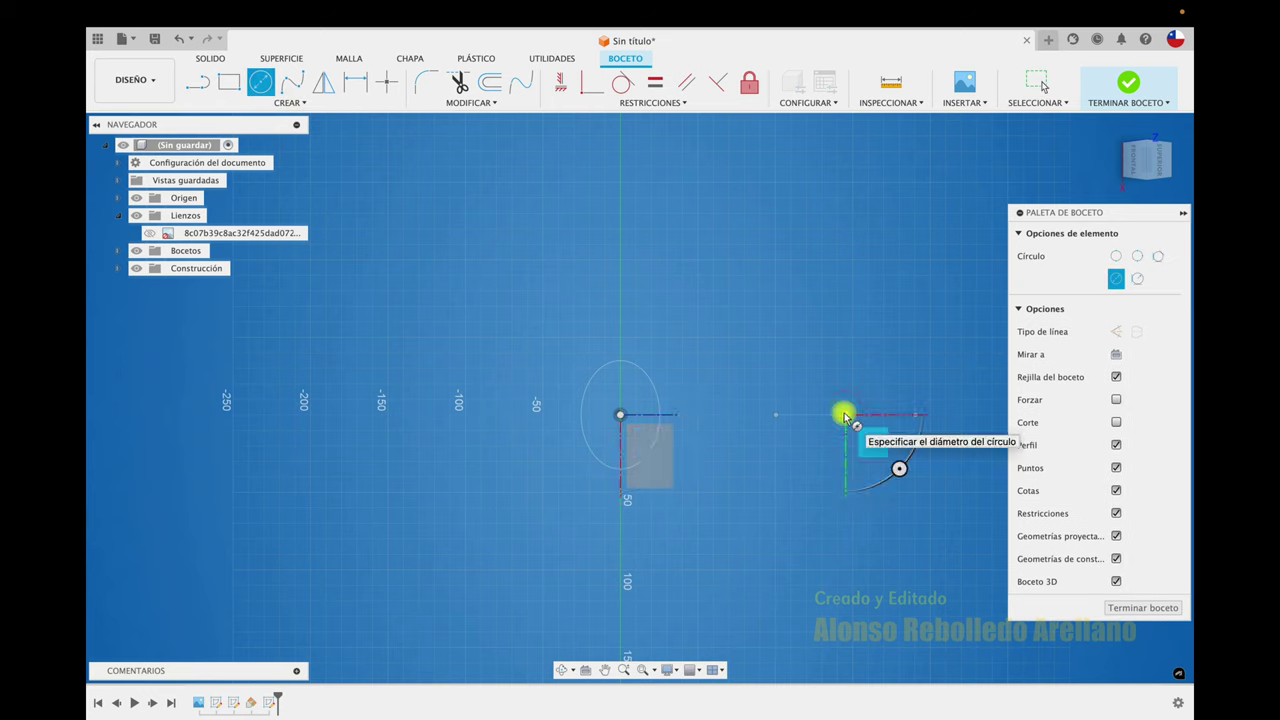
pyautogui.click(777, 415)
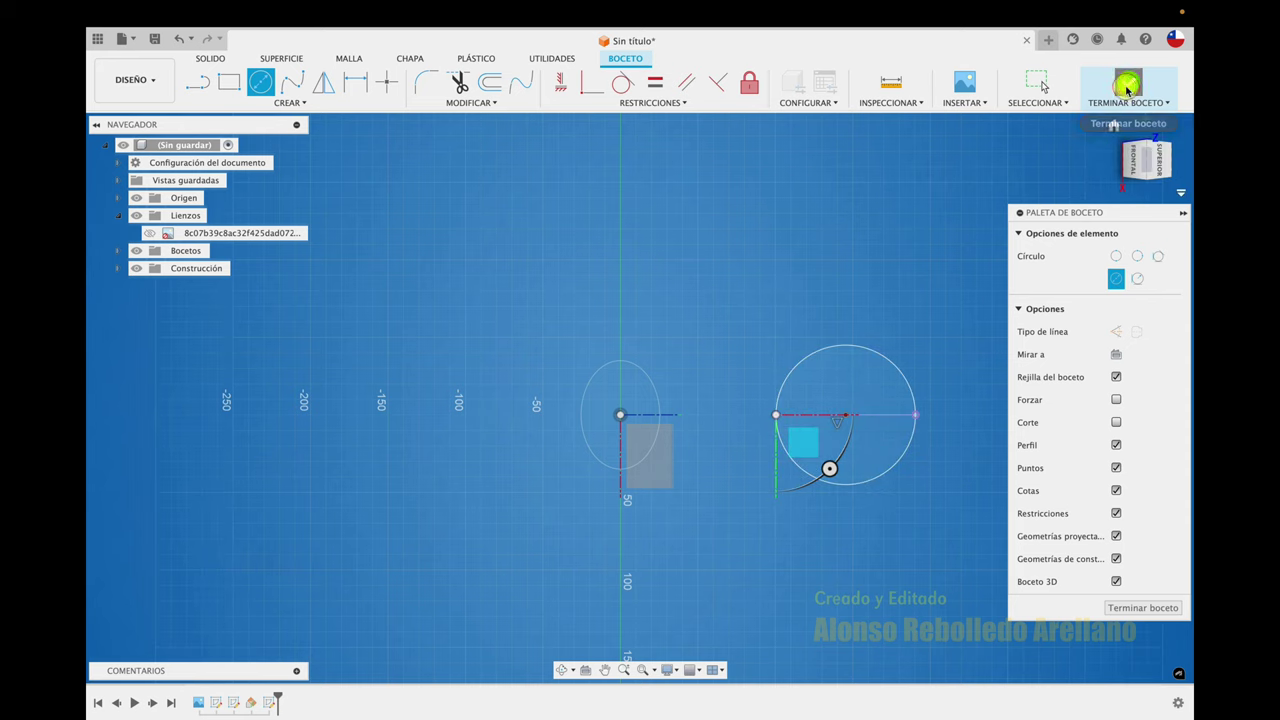
pyautogui.click(1127, 88)
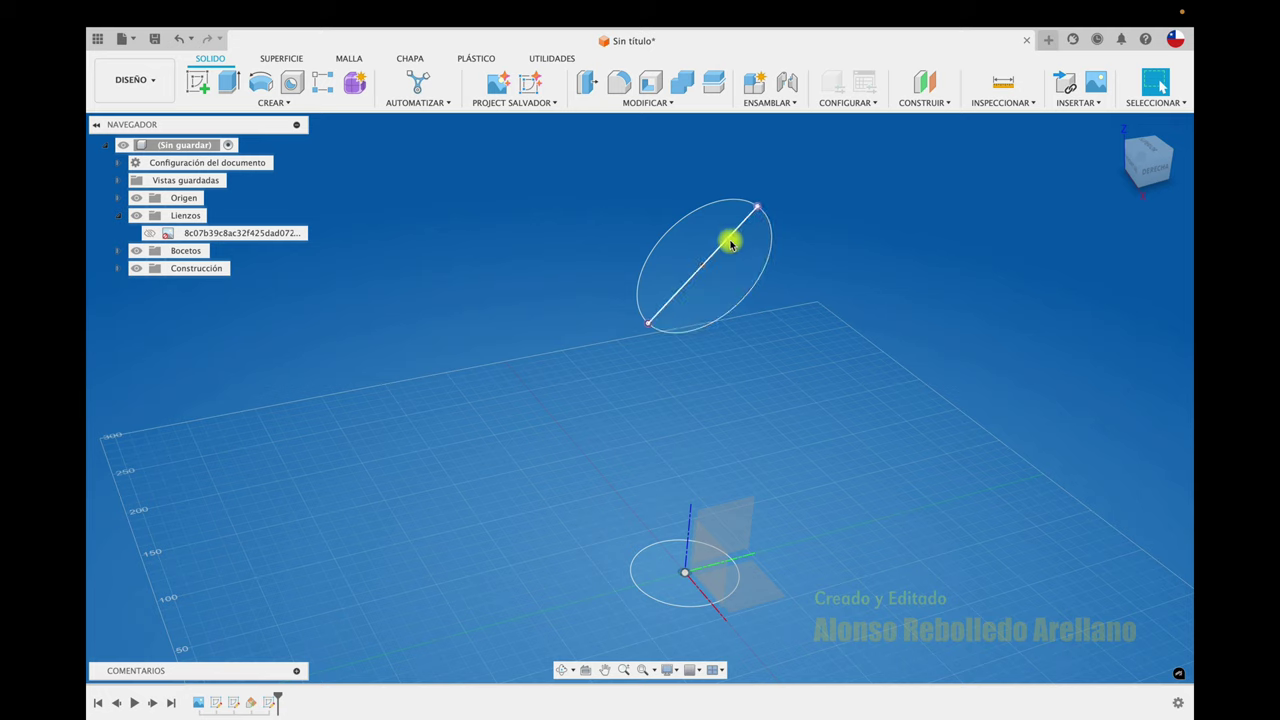
# Step: Delete the diagonal line inside the neck circle
pyautogui.click(729, 242)
pyautogui.press('BackSpace')
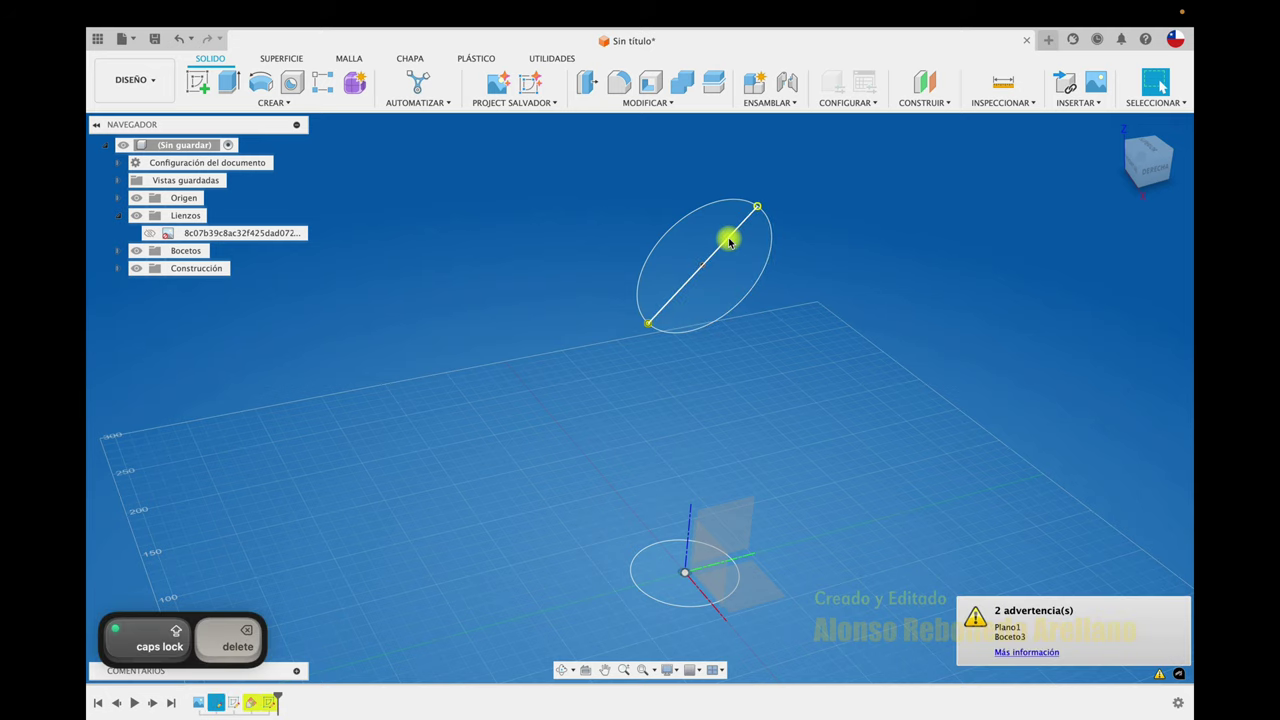
pyautogui.click(729, 242)
pyautogui.press('BackSpace')
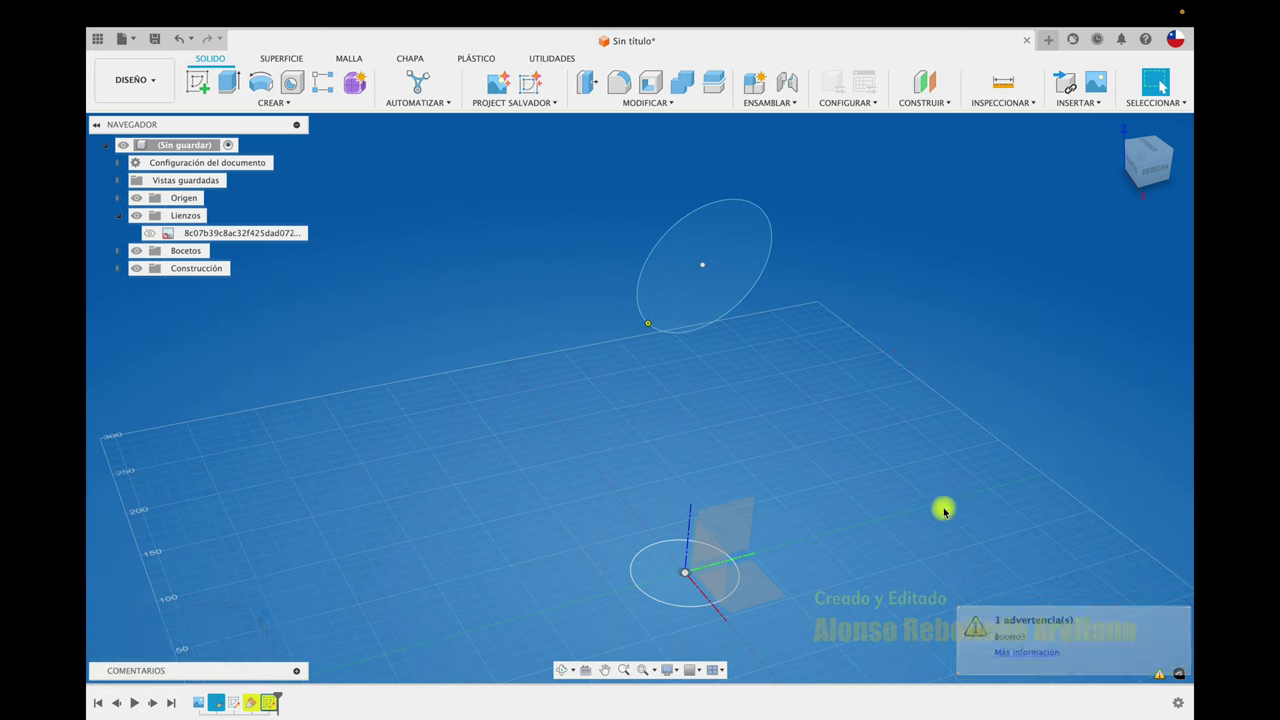
# Step: Delete the stray point at the neck circle's lower edge and show the bottle reference image
pyautogui.click(646, 325)
pyautogui.press('Delete')
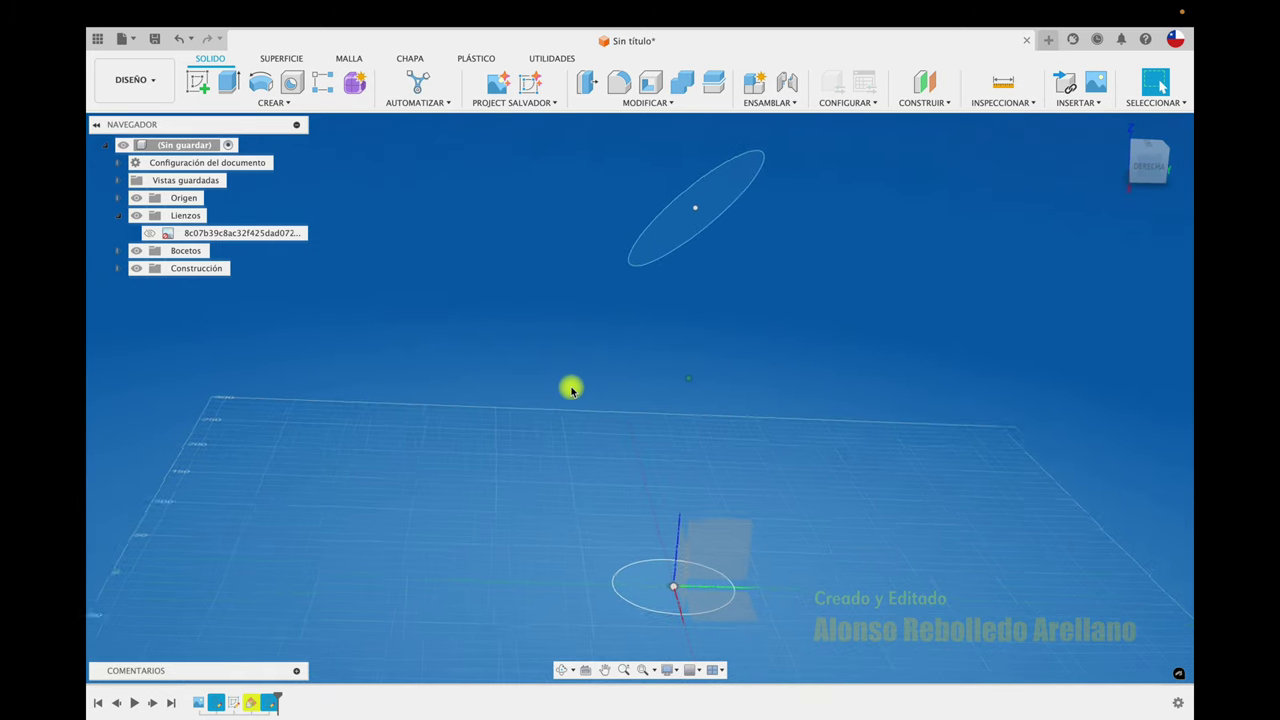
pyautogui.click(156, 233)
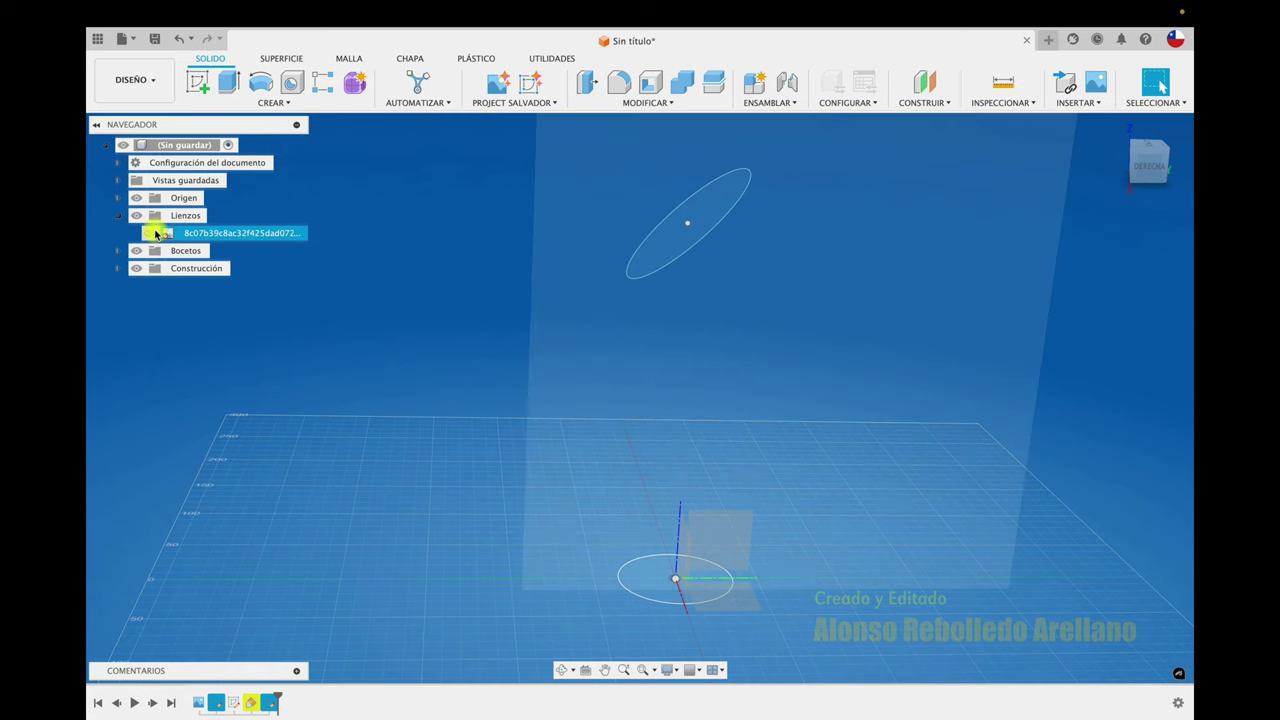
pyautogui.click(153, 233)
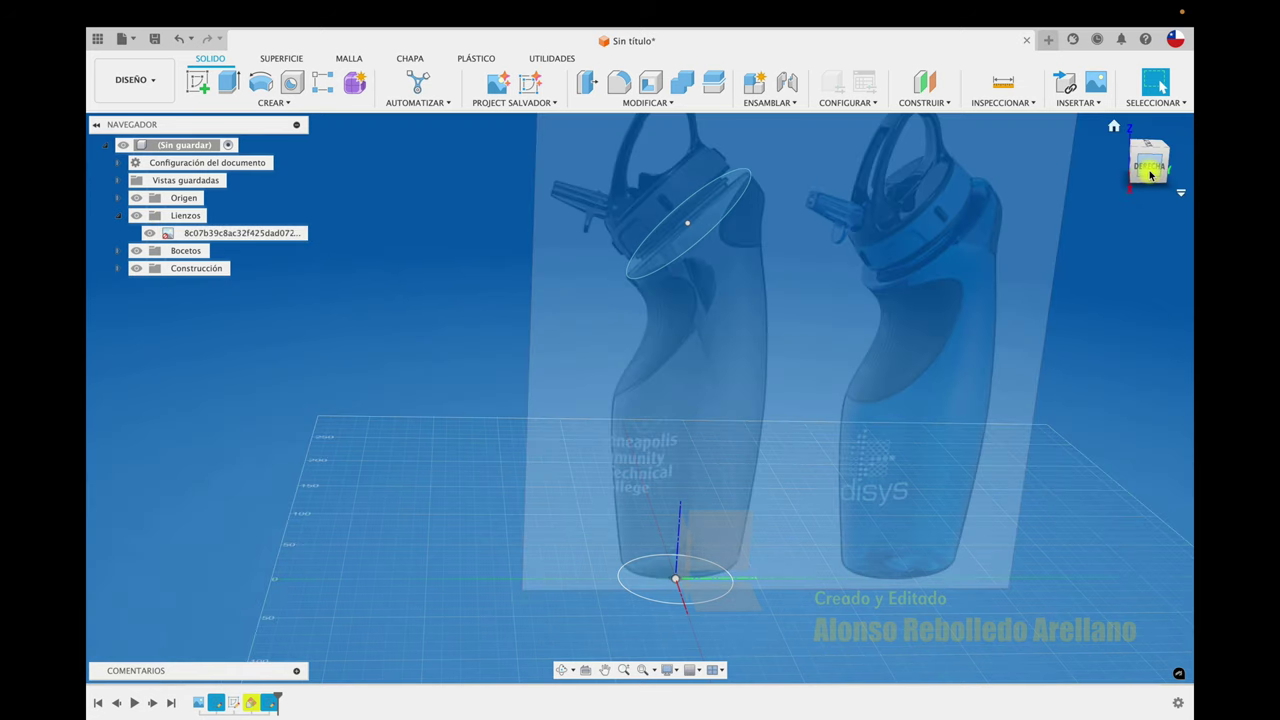
# Step: Orbit and use the right-side view to check the circles against the left bottle
pyautogui.moveTo(1150, 175); pyautogui.dragTo(741, 188)
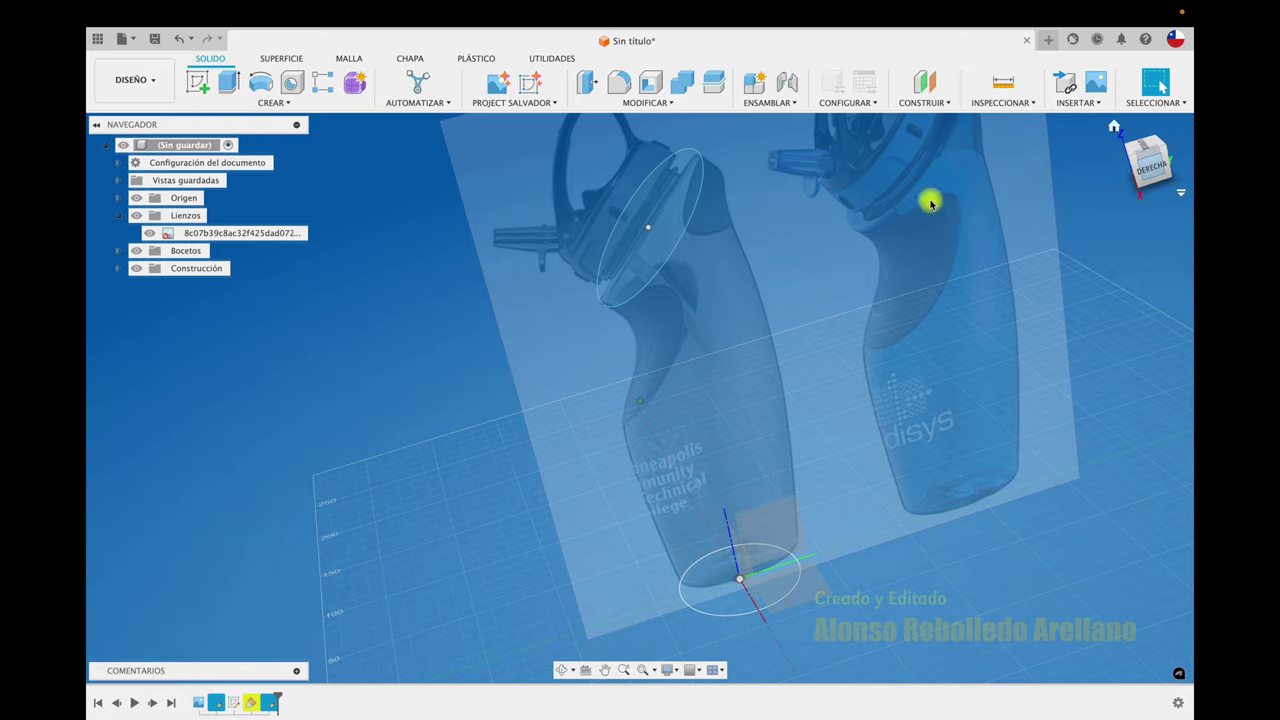
pyautogui.click(1152, 172)
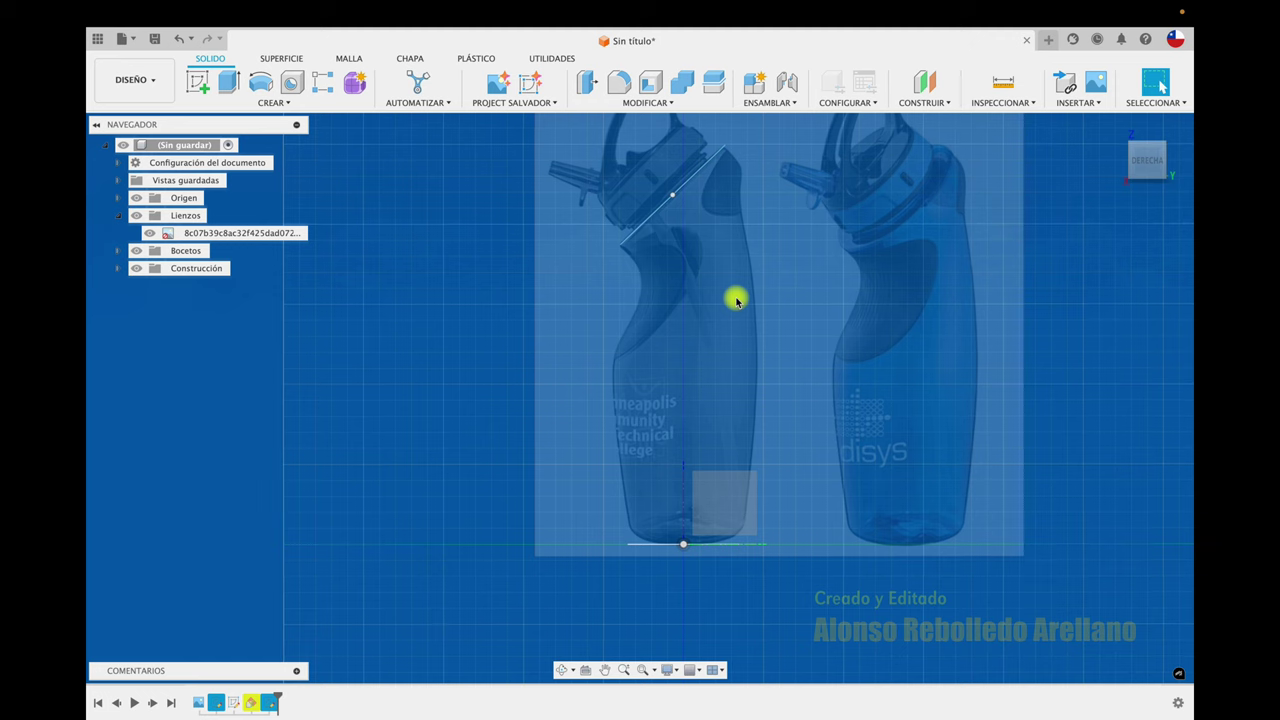
pyautogui.press('F6')
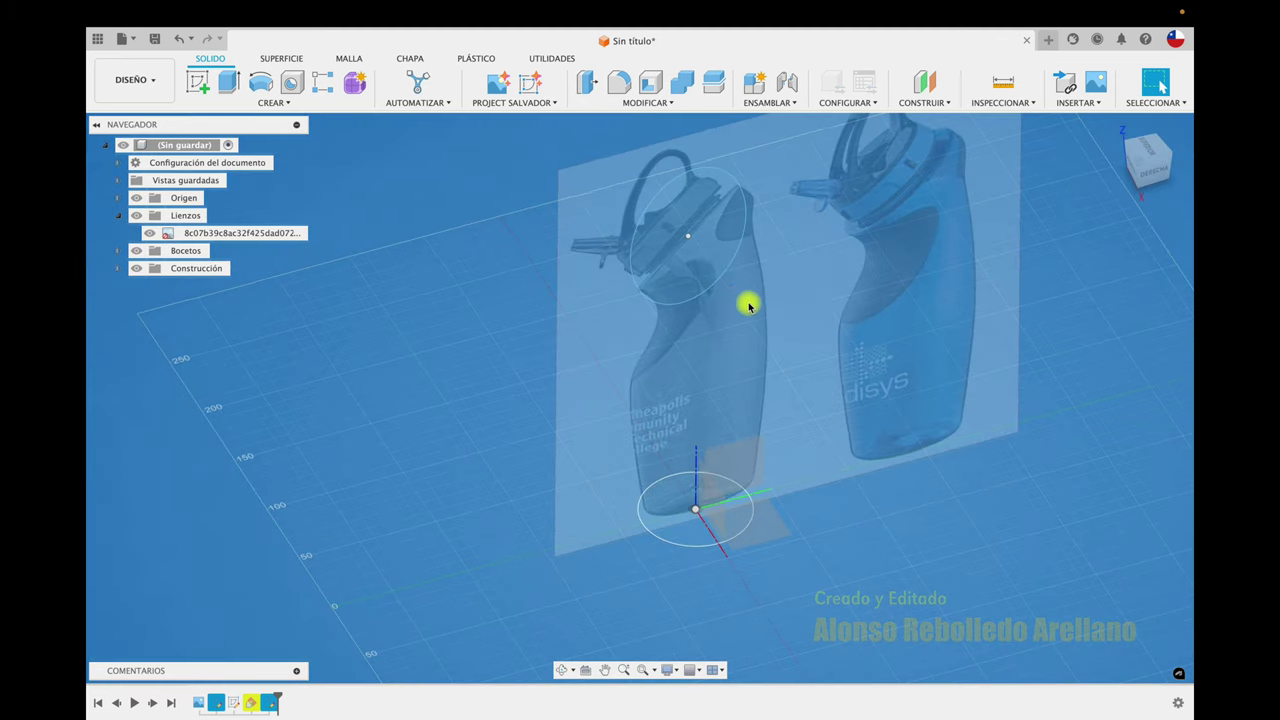
pyautogui.keyDown('shift'); pyautogui.moveTo(785, 297); pyautogui.dragTo(774, 303, button='middle'); pyautogui.keyUp('shift')
pyautogui.press('F6')
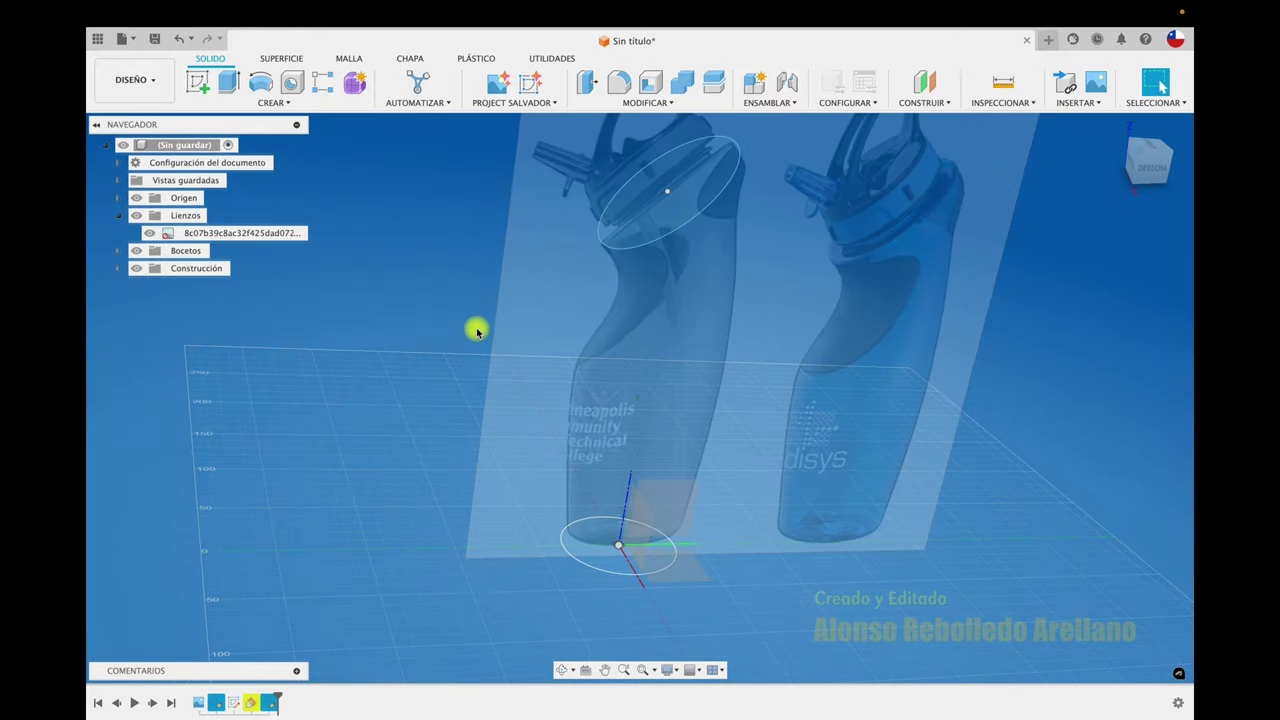
# Step: Check the circles from the right side and in 3D, then hide the bottle reference image
pyautogui.click(1155, 165)
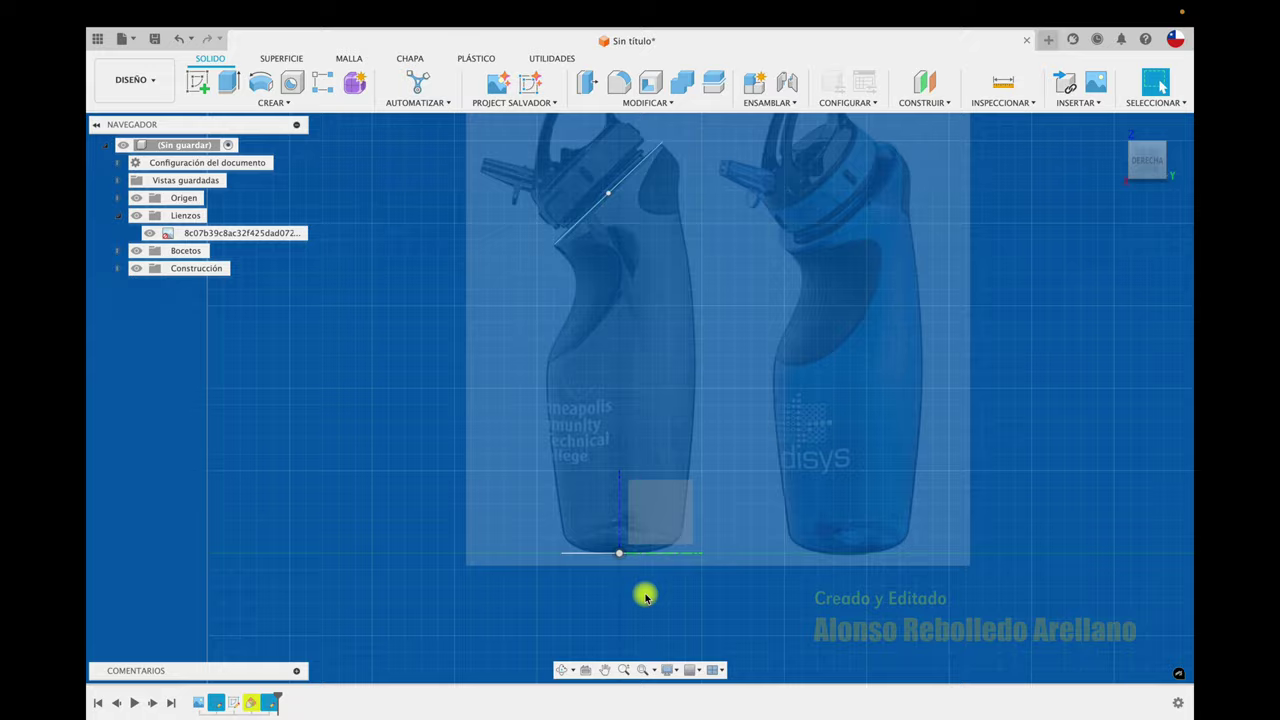
pyautogui.moveTo(646, 594)
pyautogui.keyDown('shift'); pyautogui.mouseDown(button='middle')
pyautogui.moveTo(494, 574)
pyautogui.moveTo(374, 469)
pyautogui.mouseUp(button='middle'); pyautogui.keyUp('shift')
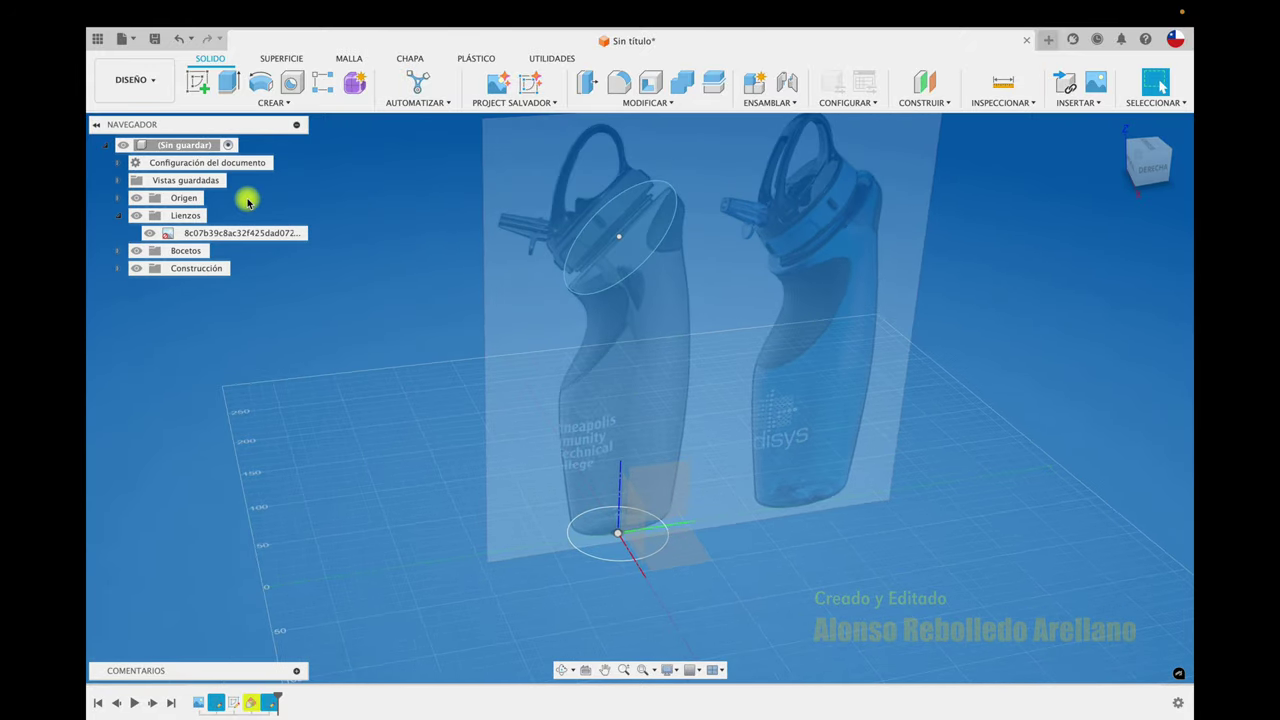
pyautogui.click(141, 235)
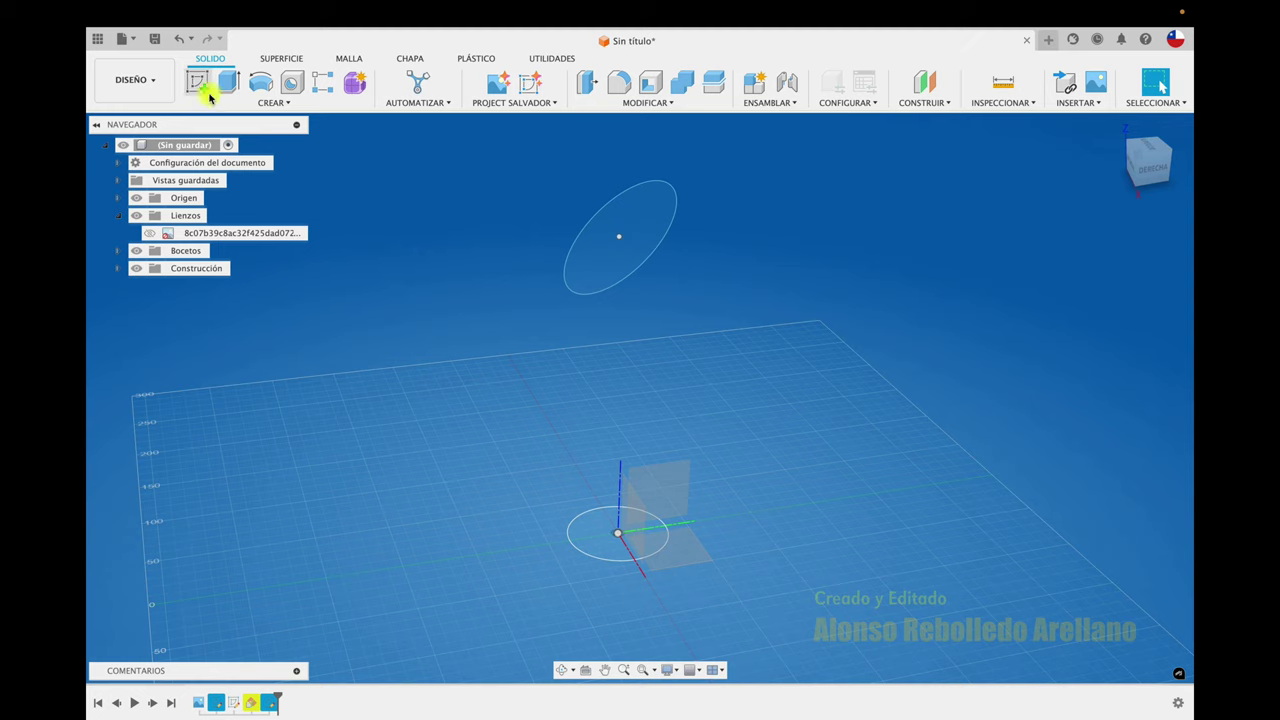
# Step: Create a sketch on the vertical side plane with intersections of the neck and base circles
pyautogui.click(281, 104)
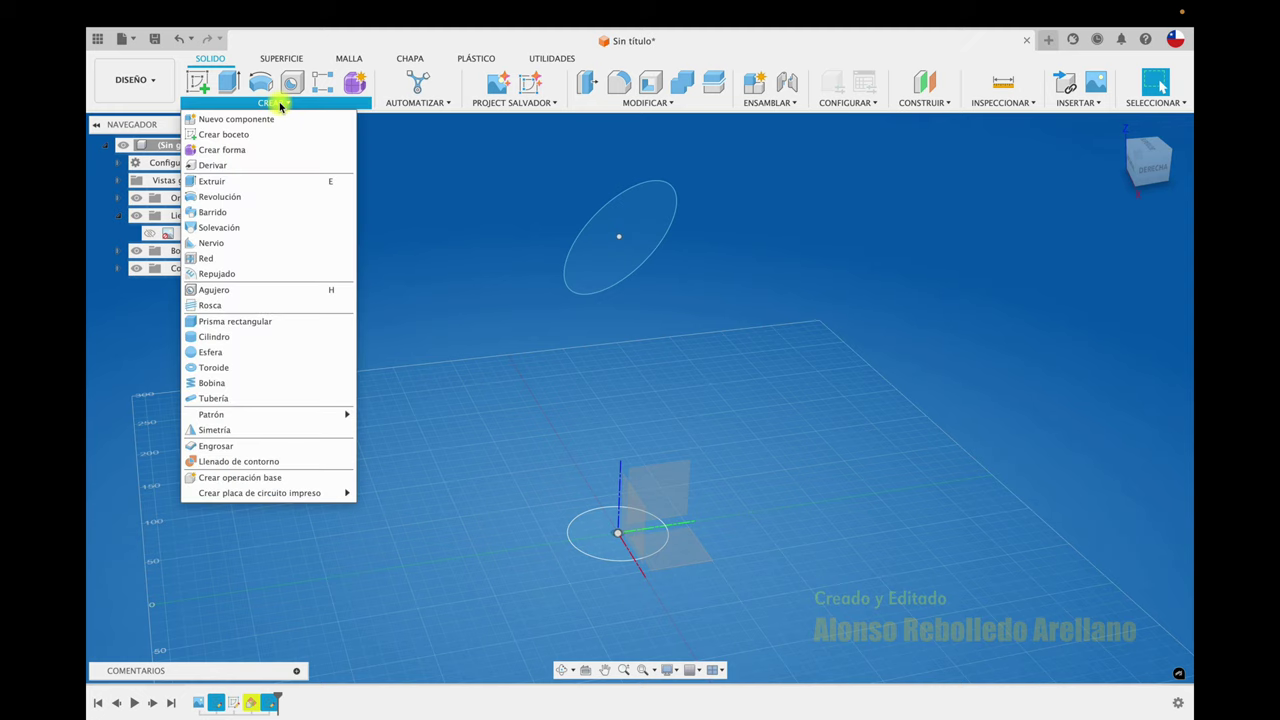
pyautogui.click(196, 82)
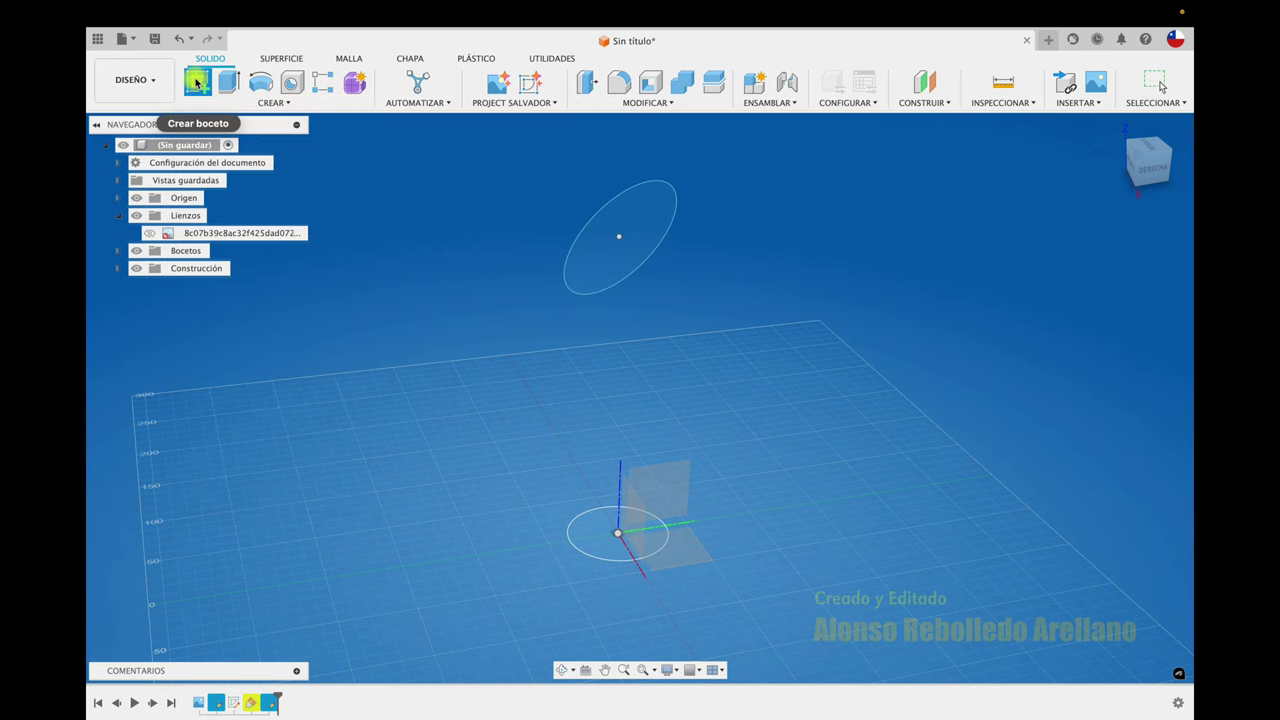
pyautogui.click(690, 470)
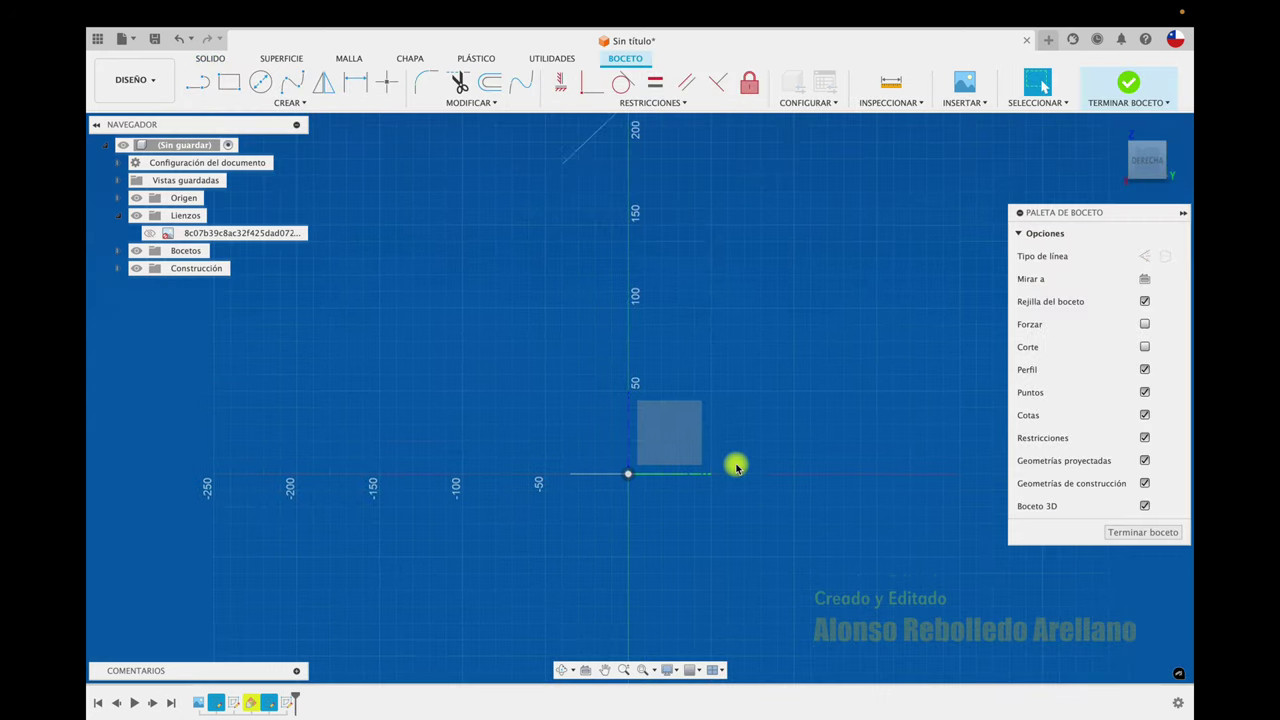
pyautogui.click(310, 102)
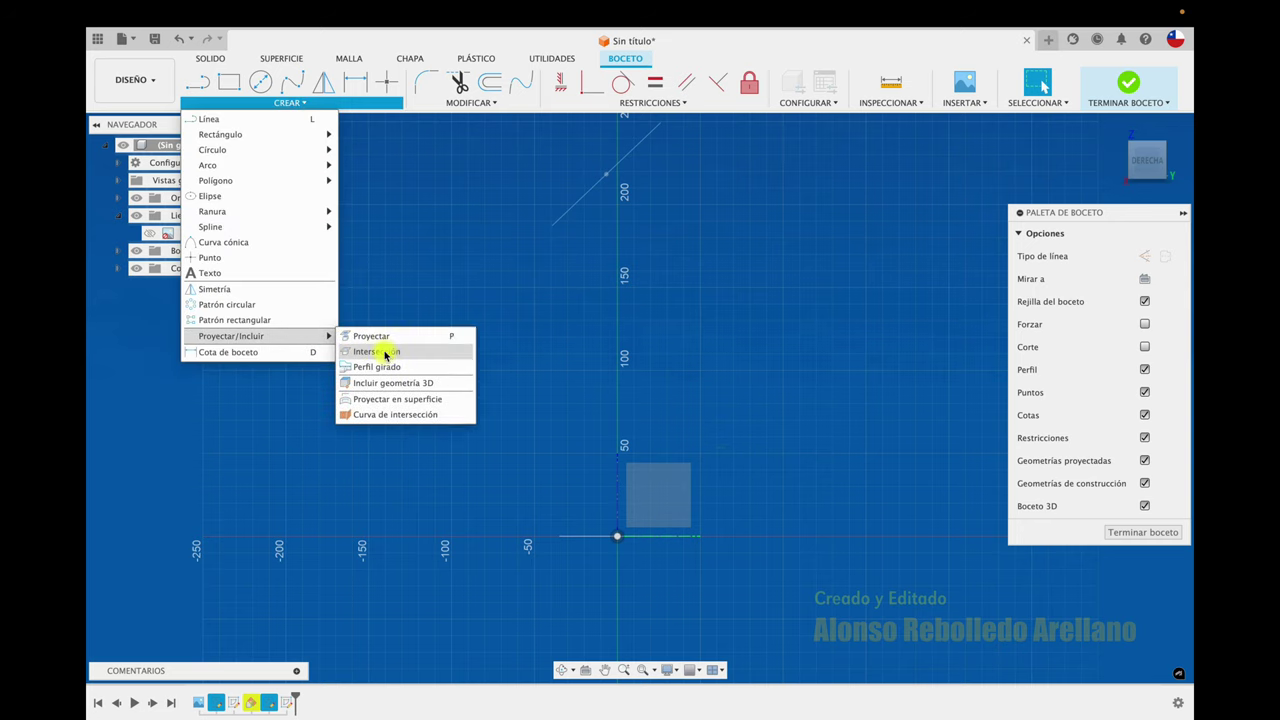
pyautogui.click(385, 351)
pyautogui.click(569, 216)
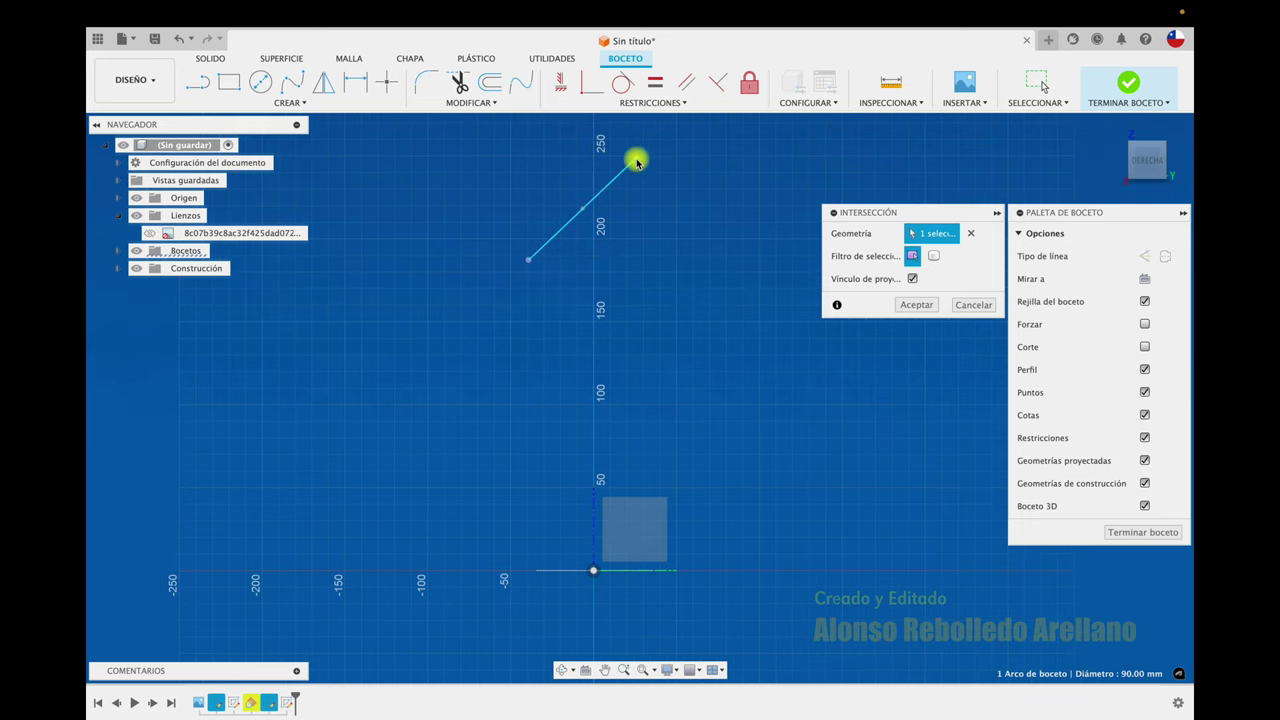
pyautogui.click(580, 573)
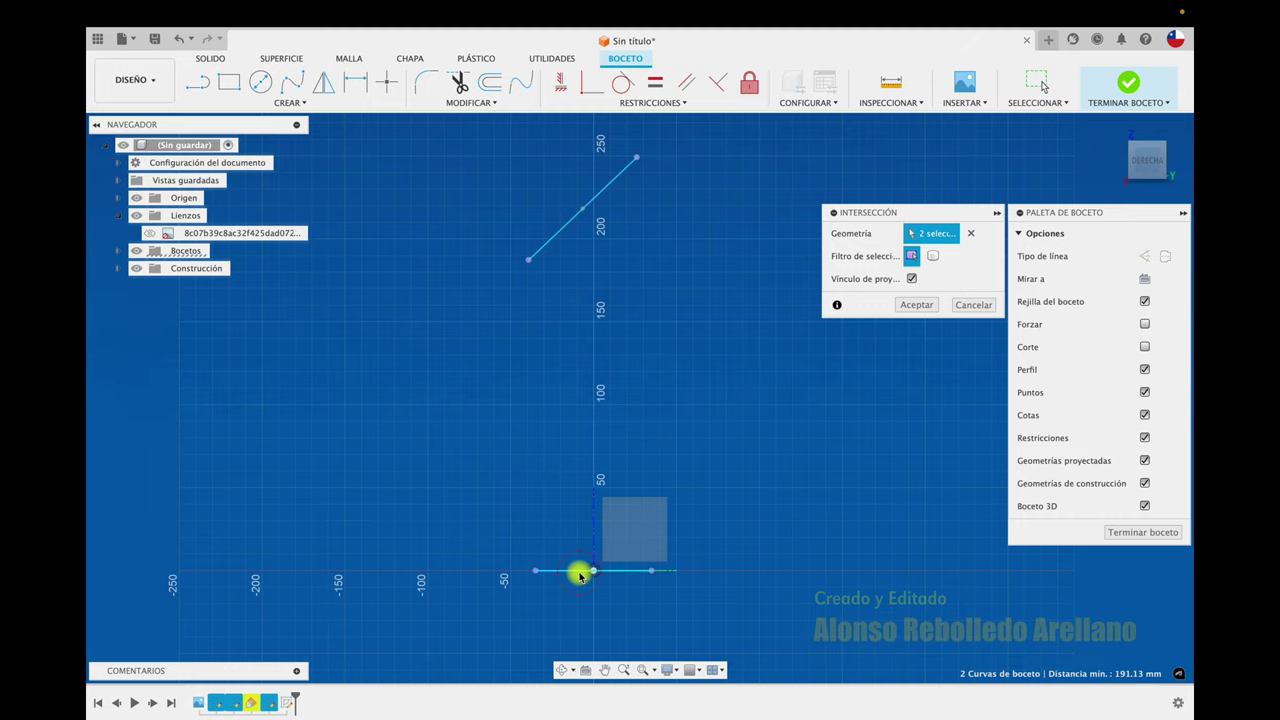
pyautogui.click(917, 305)
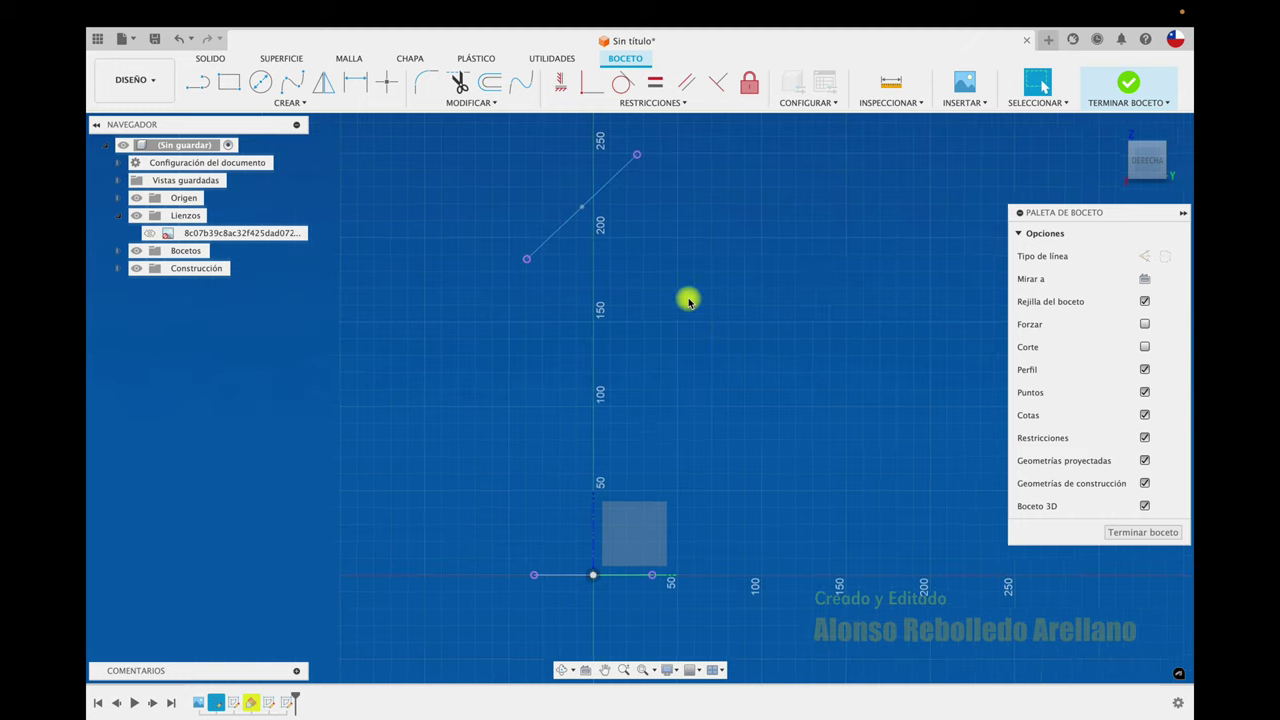
# Step: Finish the sketch and show the bottle reference image in the right-side view
pyautogui.click(1114, 126)
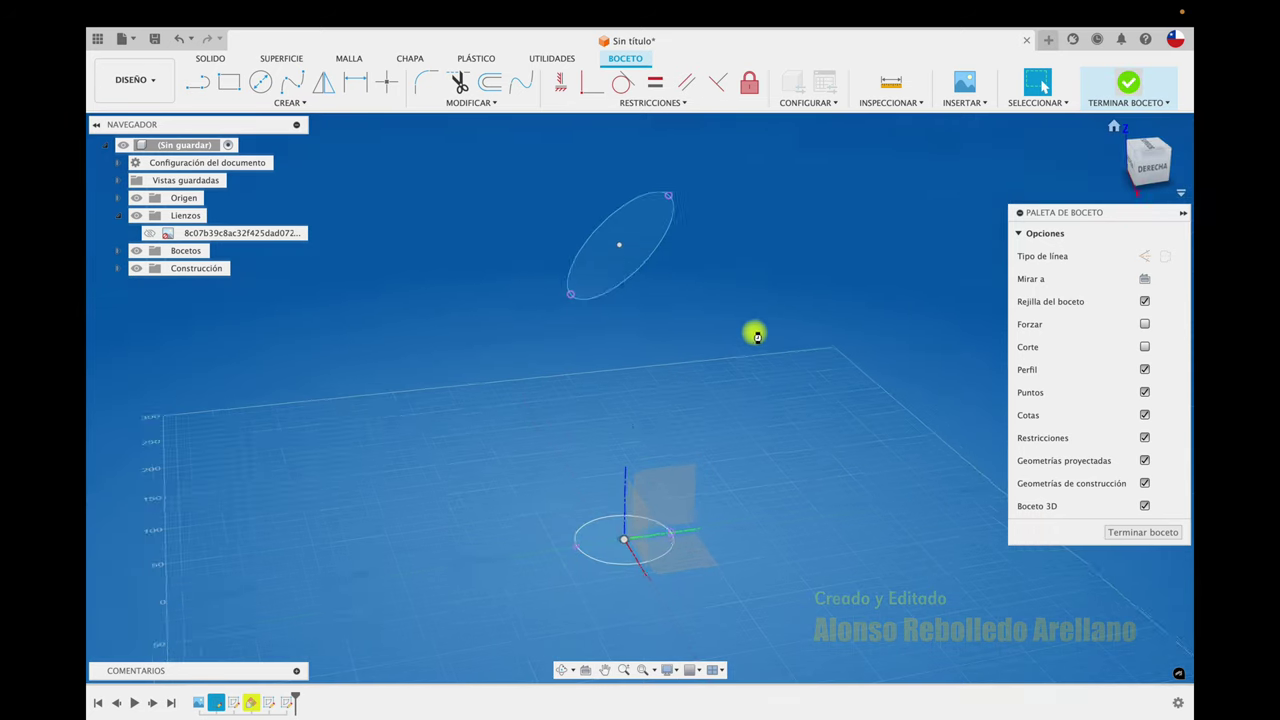
pyautogui.press('Escape')
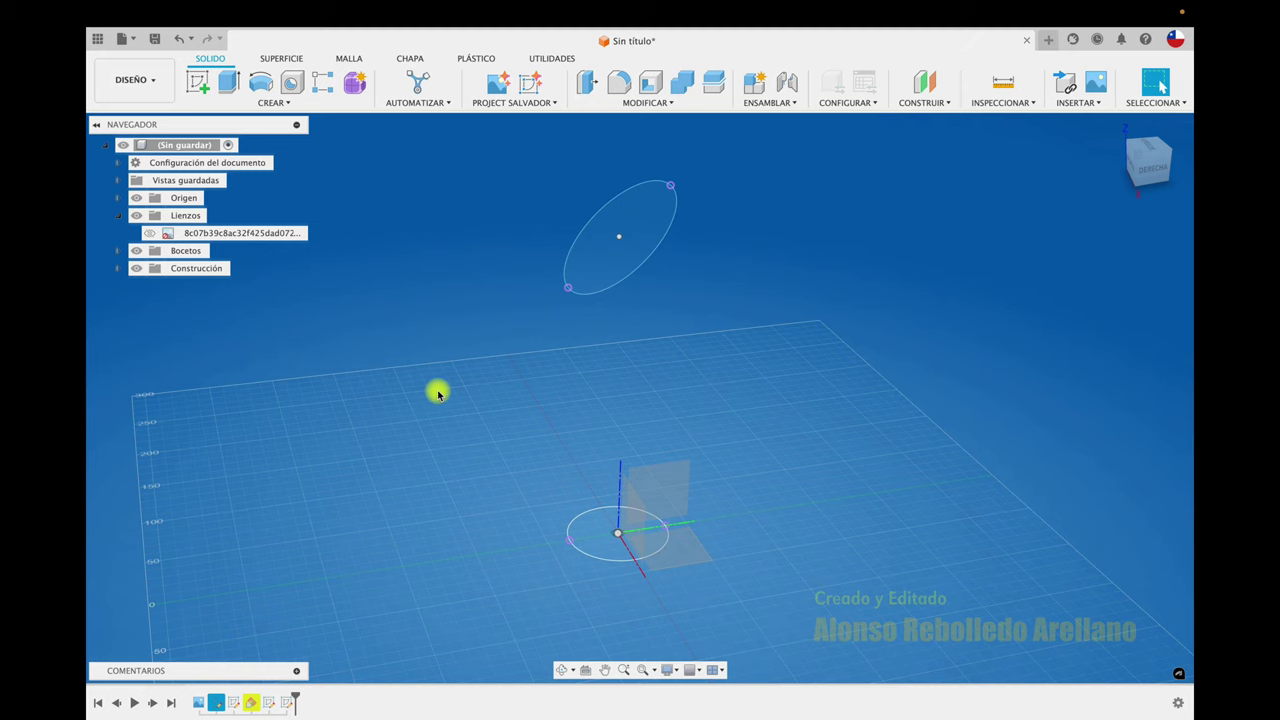
pyautogui.click(150, 233)
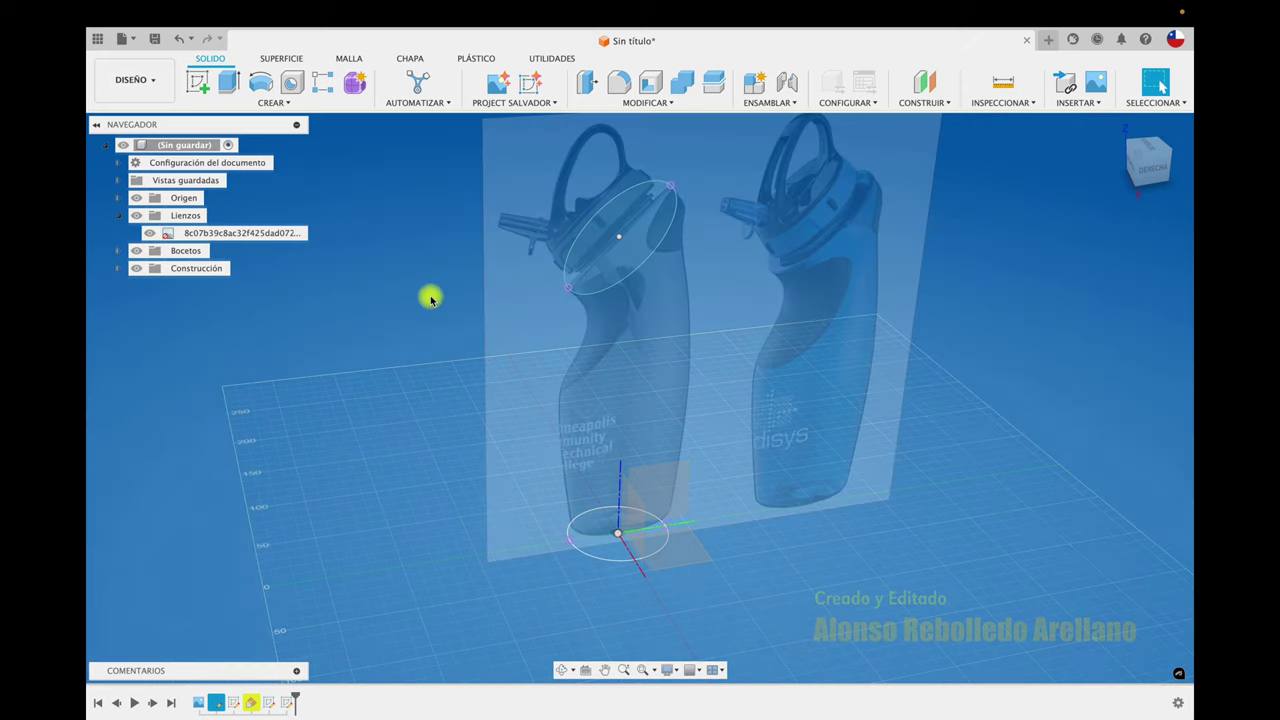
pyautogui.click(1153, 172)
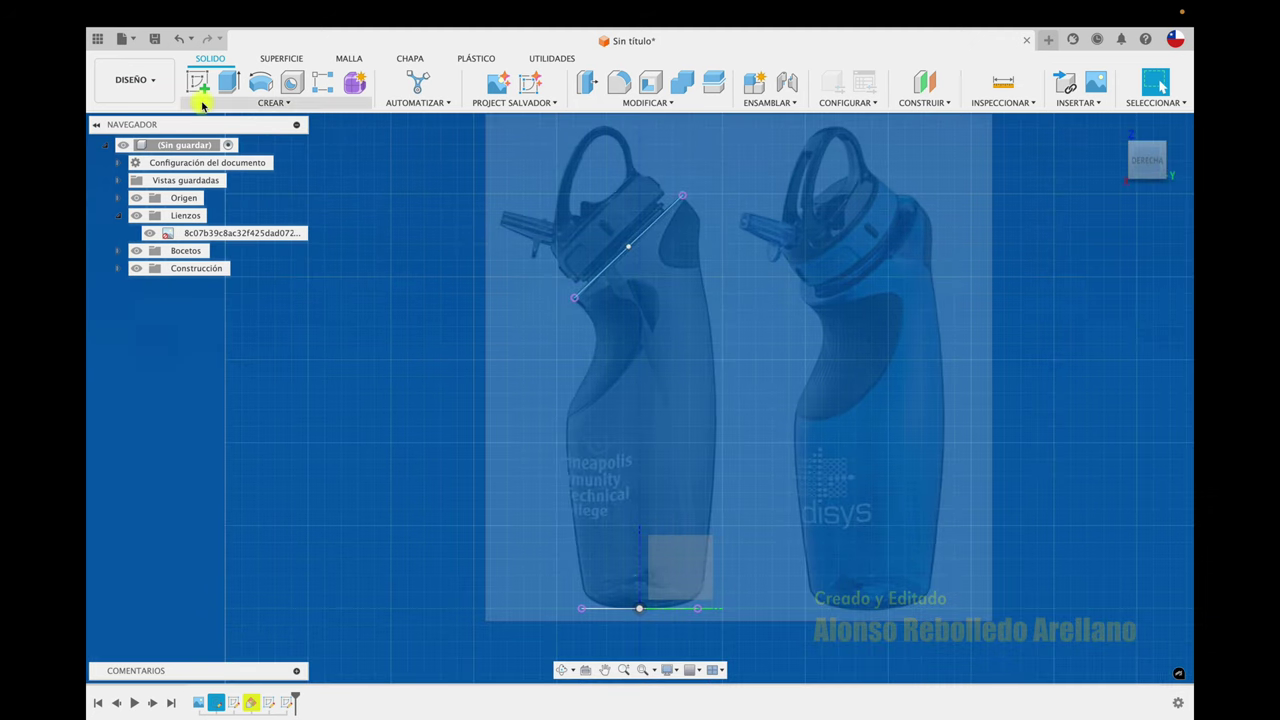
# Step: Start a new sketch on the vertical side plane
pyautogui.click(197, 82)
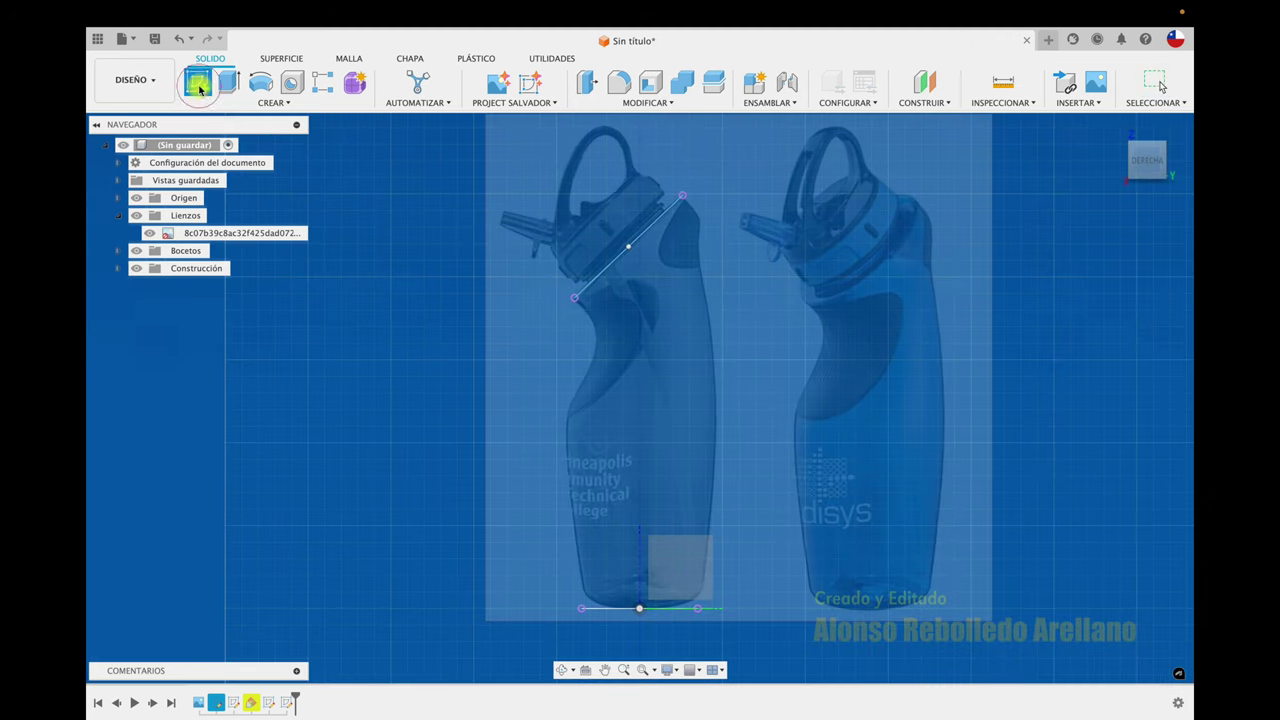
pyautogui.click(706, 562)
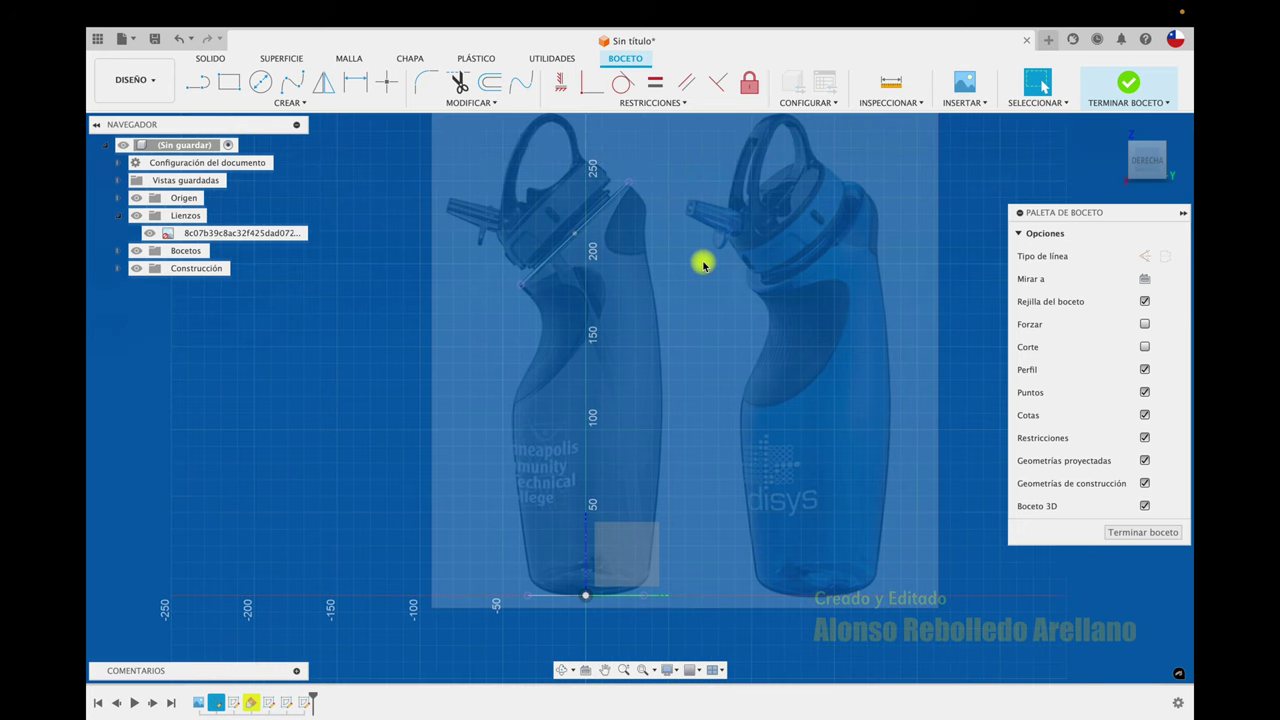
pyautogui.scroll(1, 703, 263)
pyautogui.scroll(2, 703, 263)
pyautogui.scroll(3, 703, 263)
pyautogui.scroll(3, 703, 263)
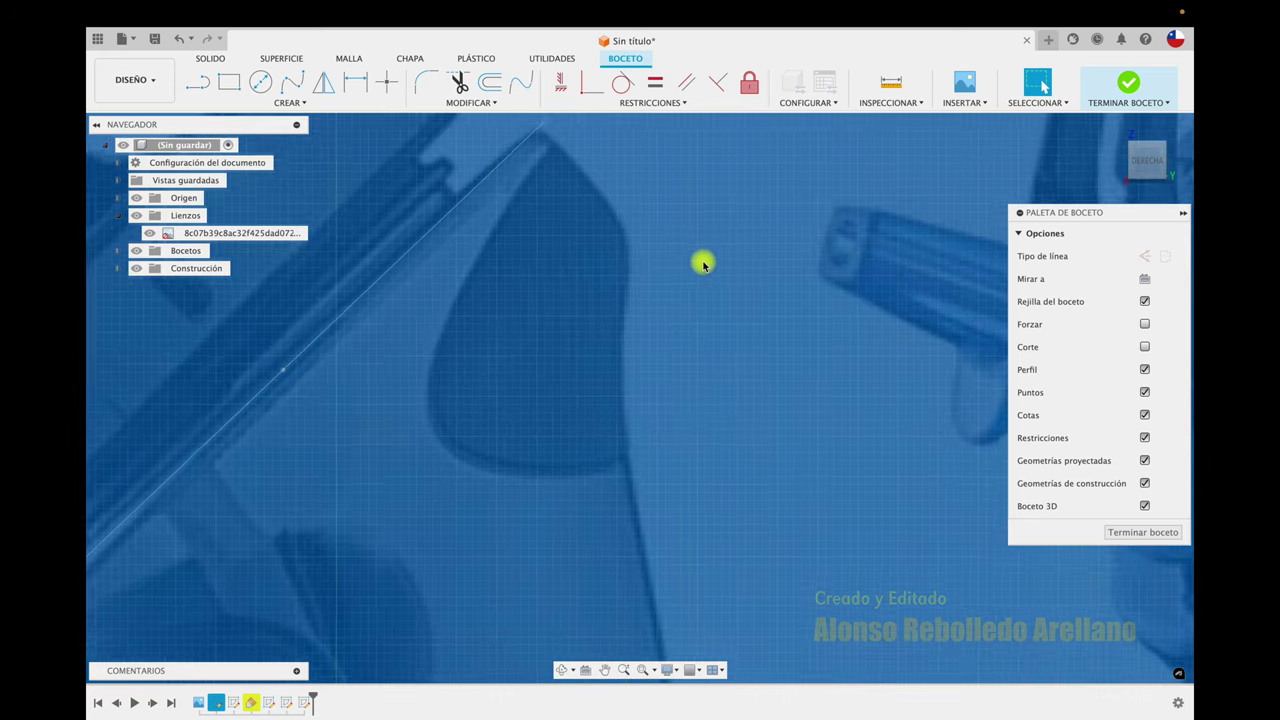
pyautogui.scroll(-2, 703, 263)
pyautogui.scroll(-3, 703, 263)
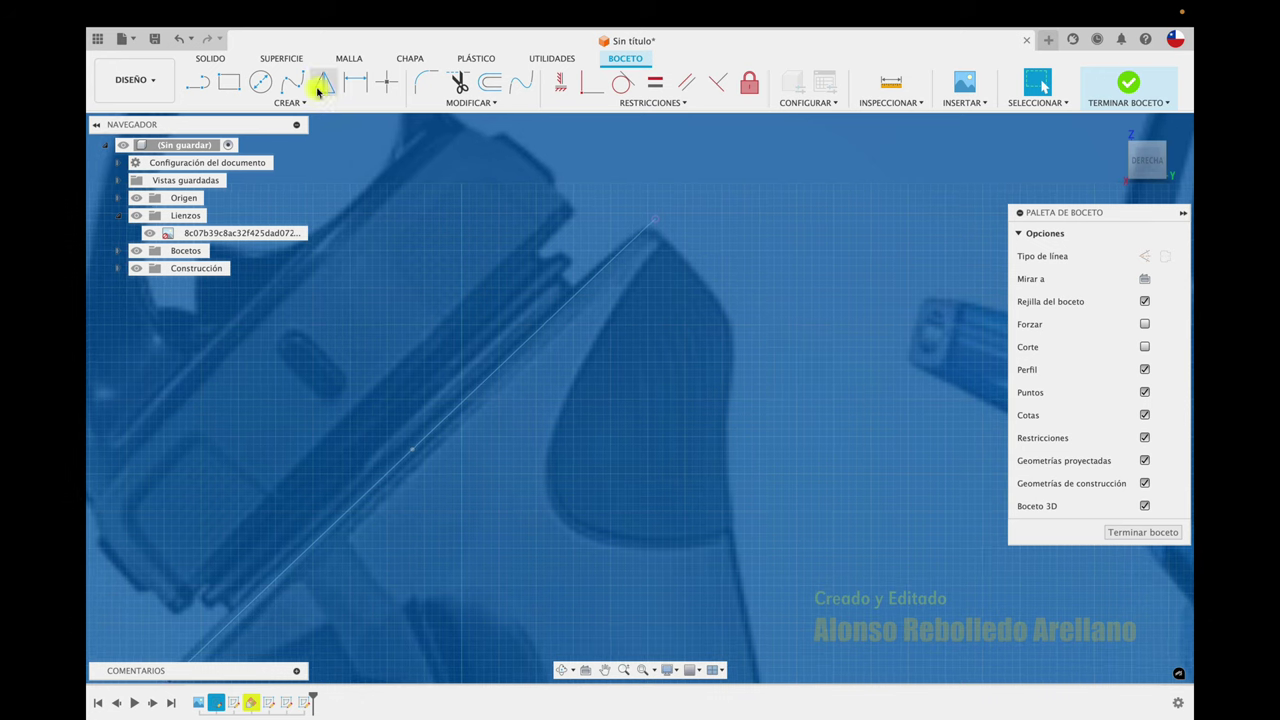
# Step: Start a spline at the slanted top line's right end and trace the bottle's right shoulder
pyautogui.click(291, 84)
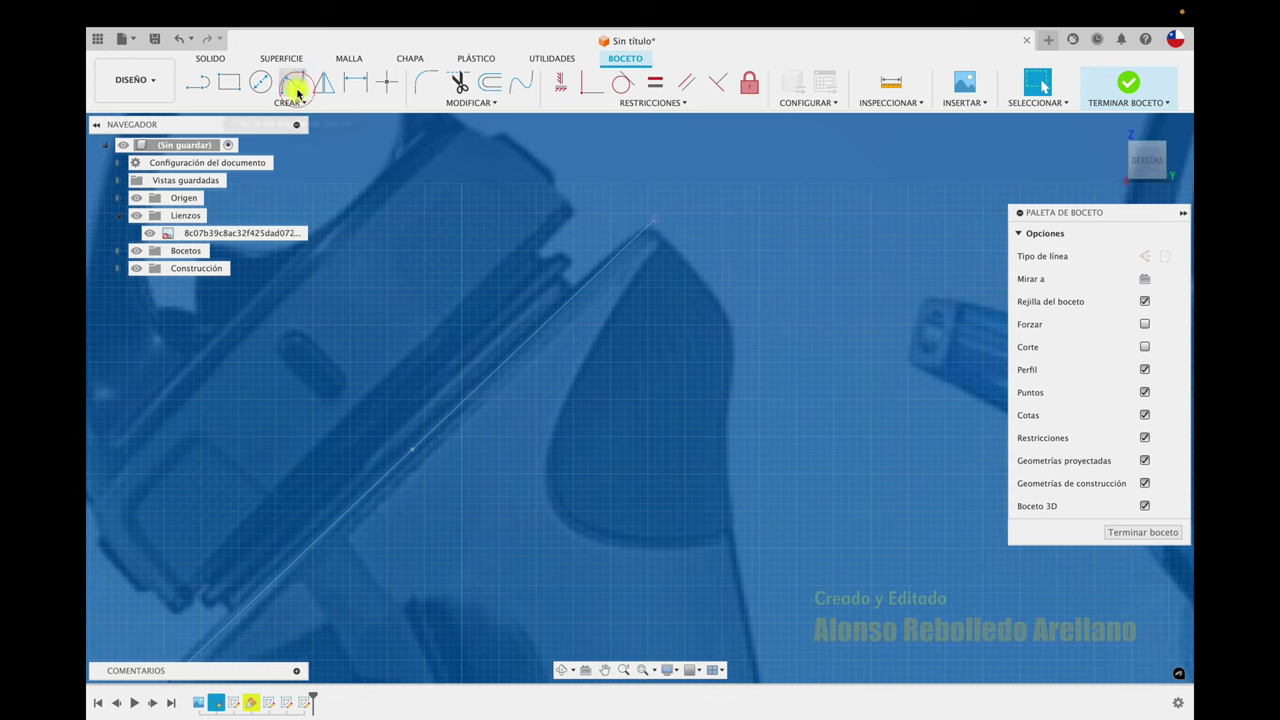
pyautogui.click(655, 218)
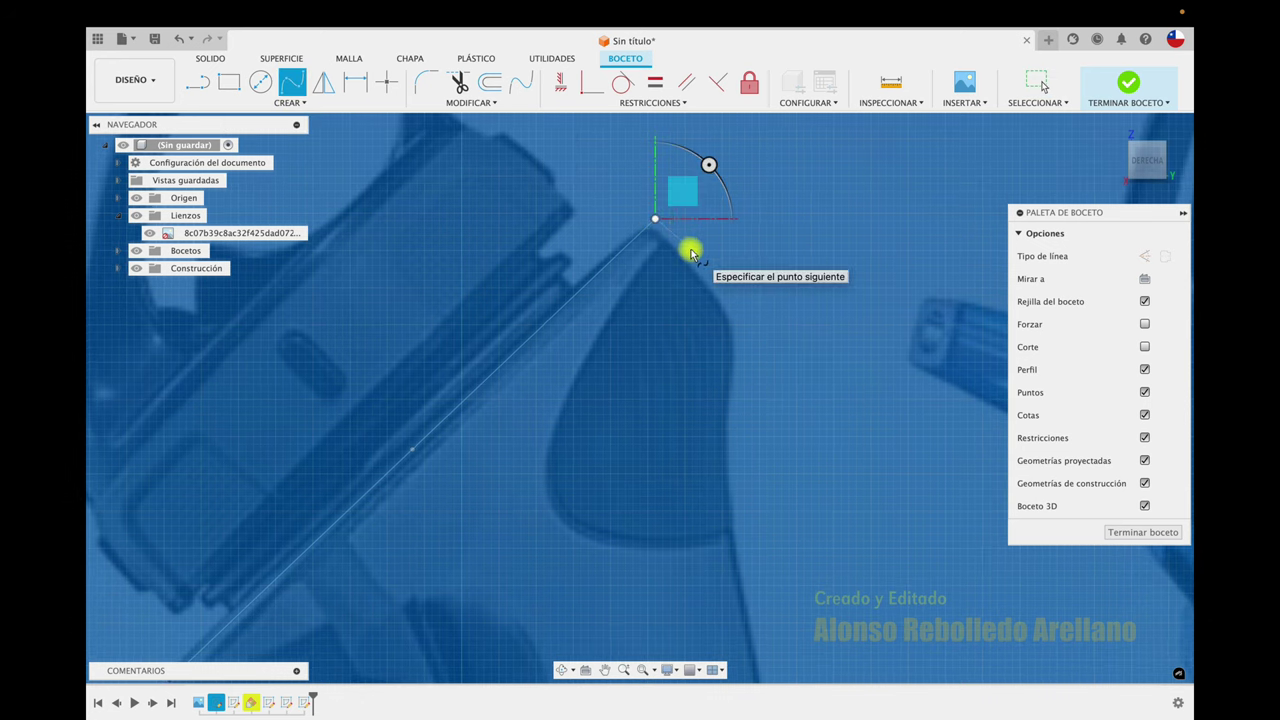
pyautogui.click(690, 254)
pyautogui.click(719, 284)
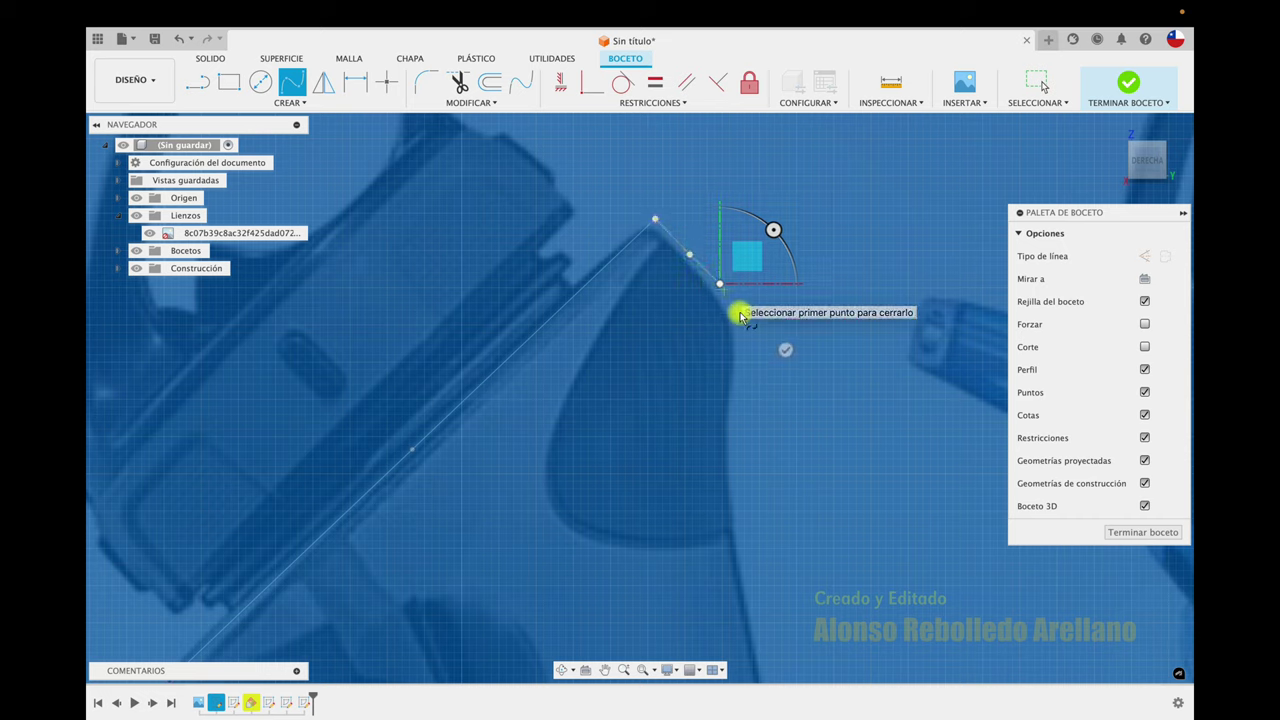
pyautogui.click(740, 314)
pyautogui.click(730, 389)
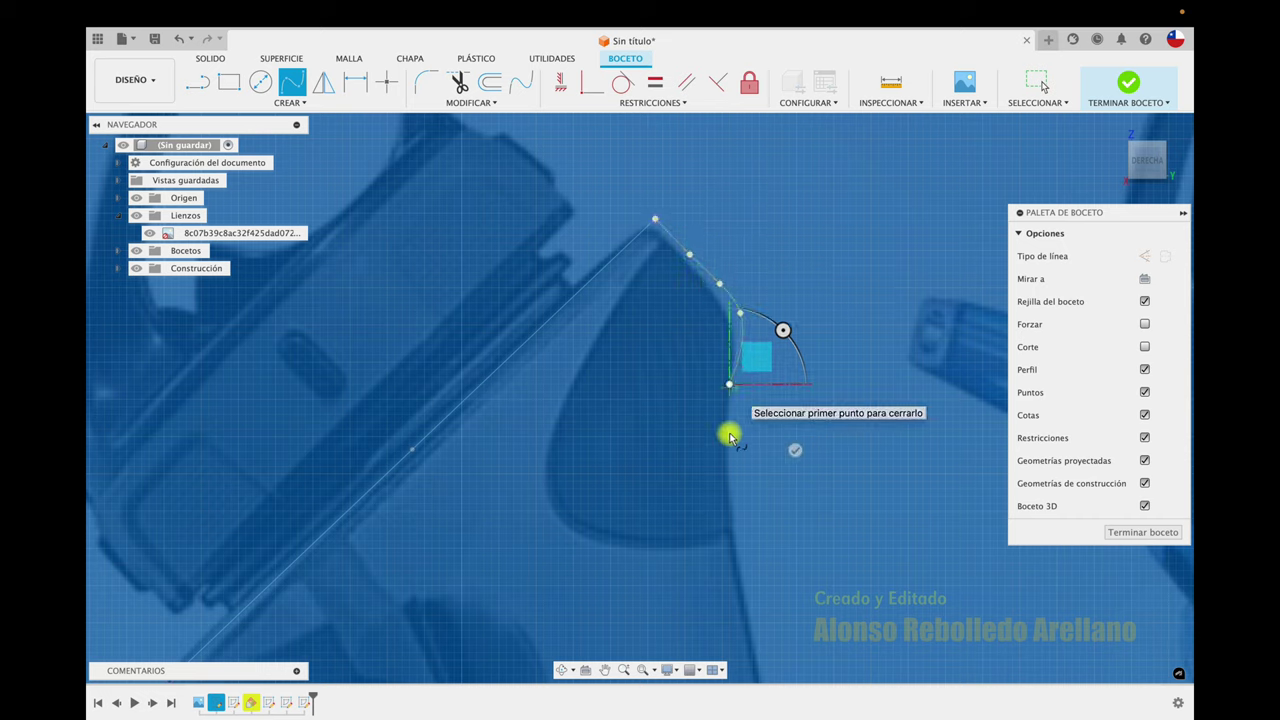
pyautogui.click(729, 492)
# Step: Continue the spline down the bottle's right edge to the bottom line's right end
pyautogui.scroll(-5, 730, 495)
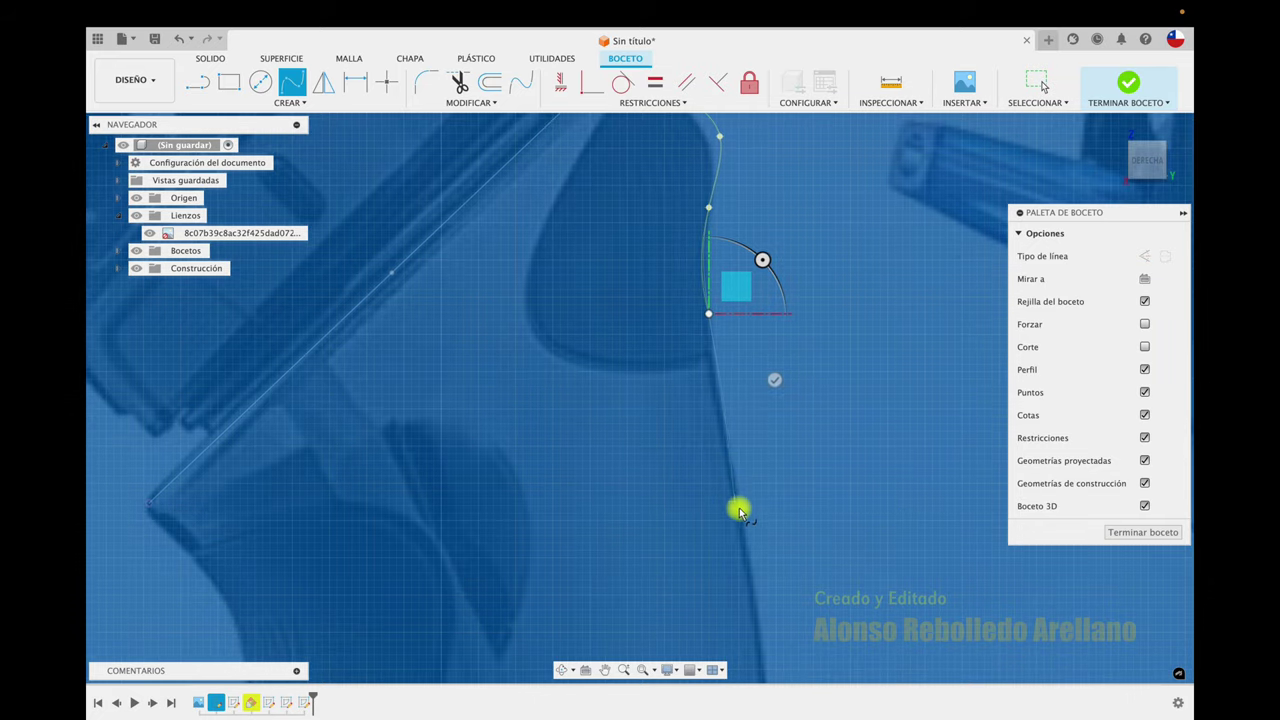
pyautogui.click(731, 497)
pyautogui.scroll(-5, 737, 514)
pyautogui.scroll(-3, 735, 515)
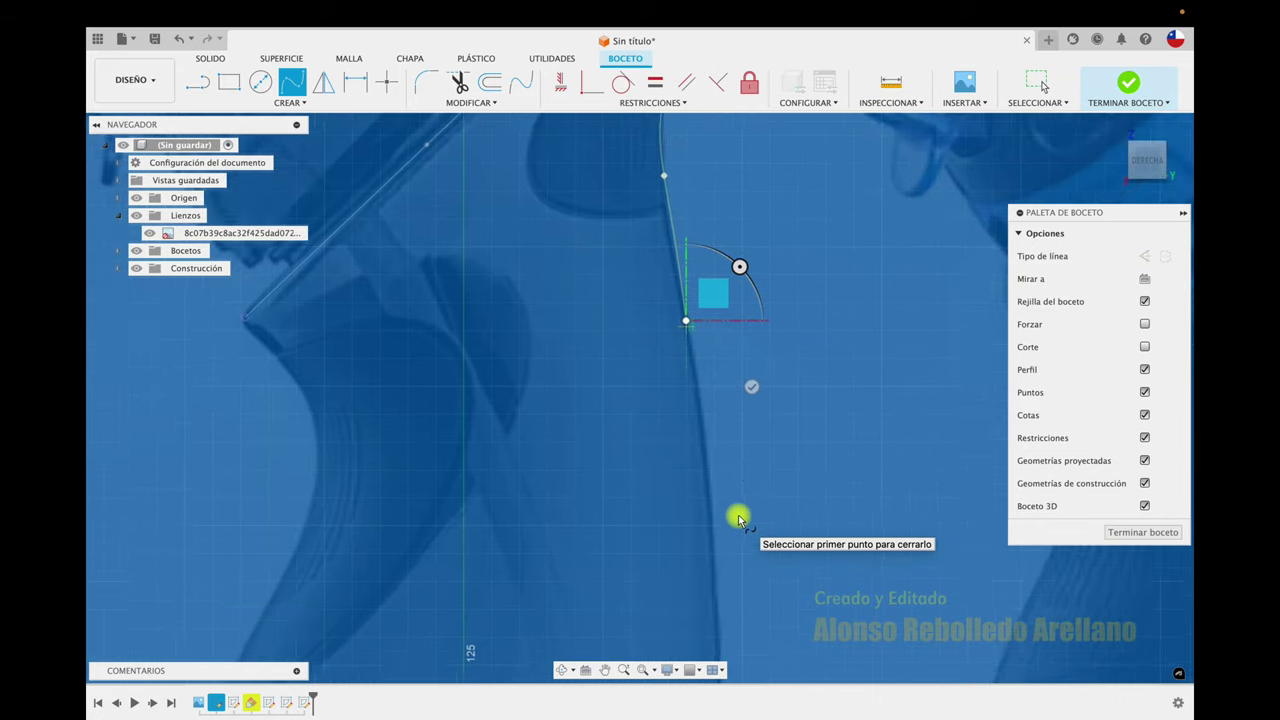
pyautogui.click(704, 488)
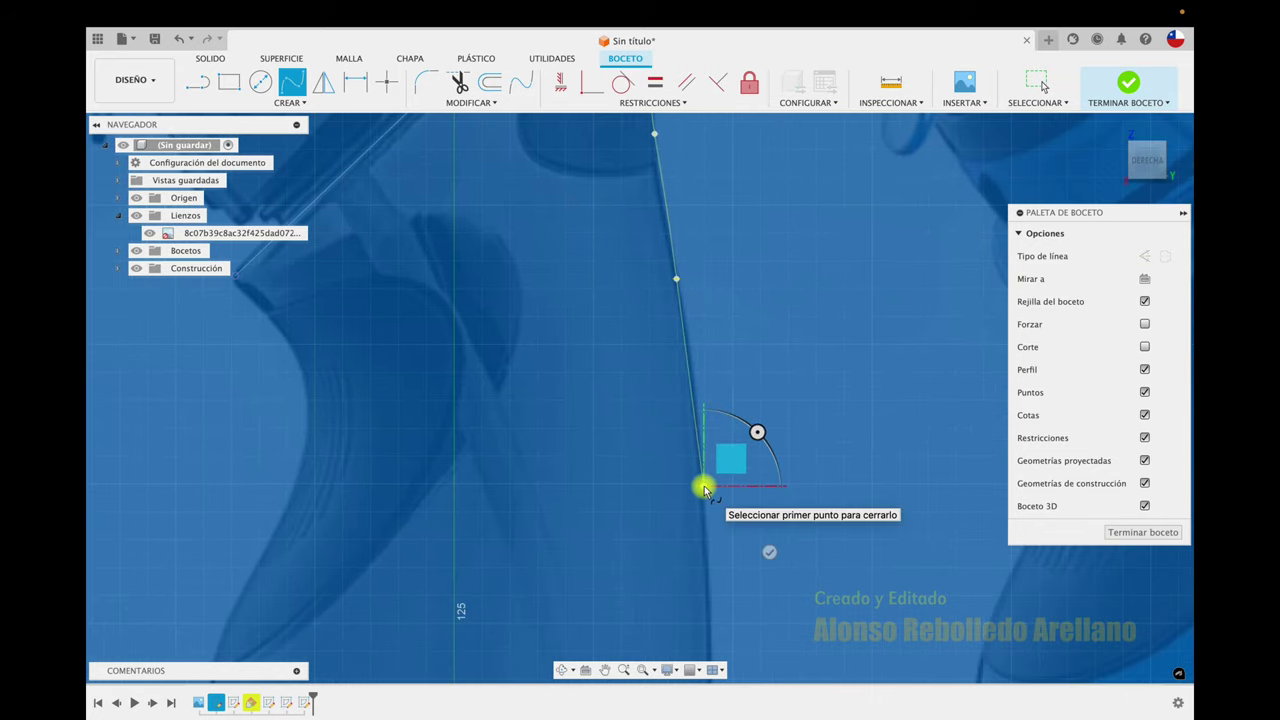
pyautogui.scroll(-2, 703, 486)
pyautogui.scroll(-2, 700, 486)
pyautogui.scroll(-2, 705, 480)
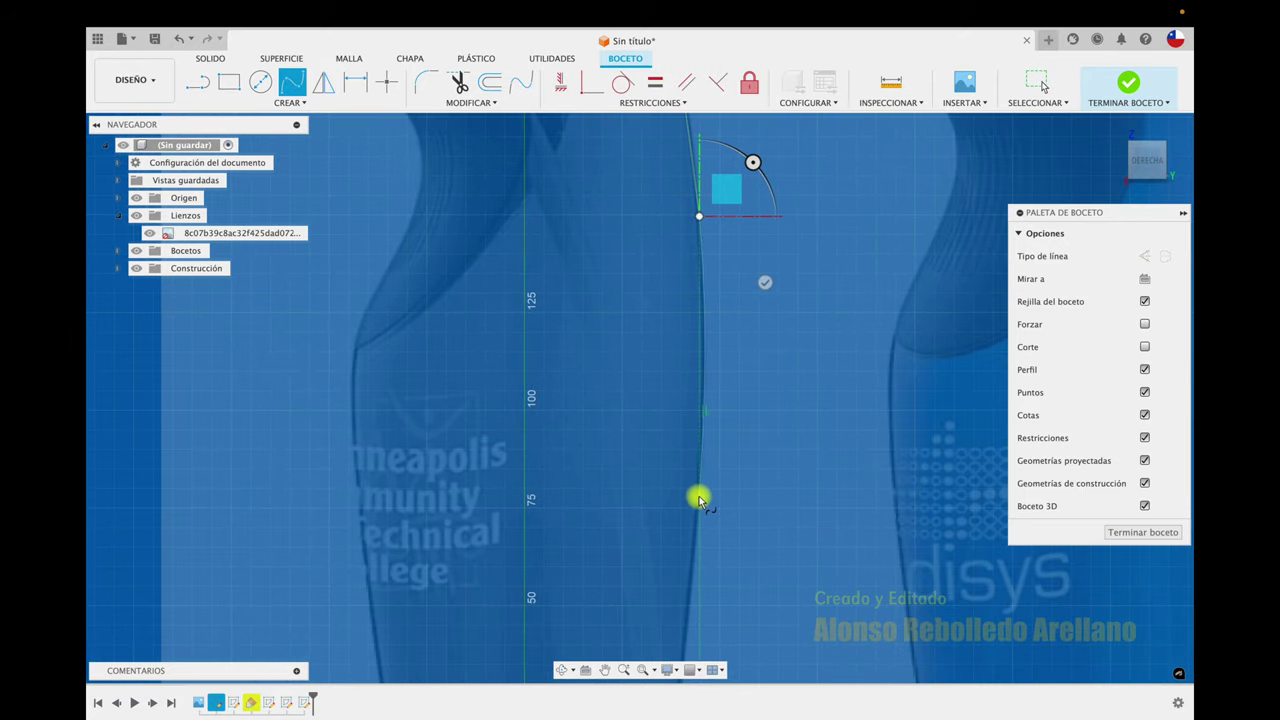
pyautogui.click(696, 493)
pyautogui.scroll(-5, 695, 545)
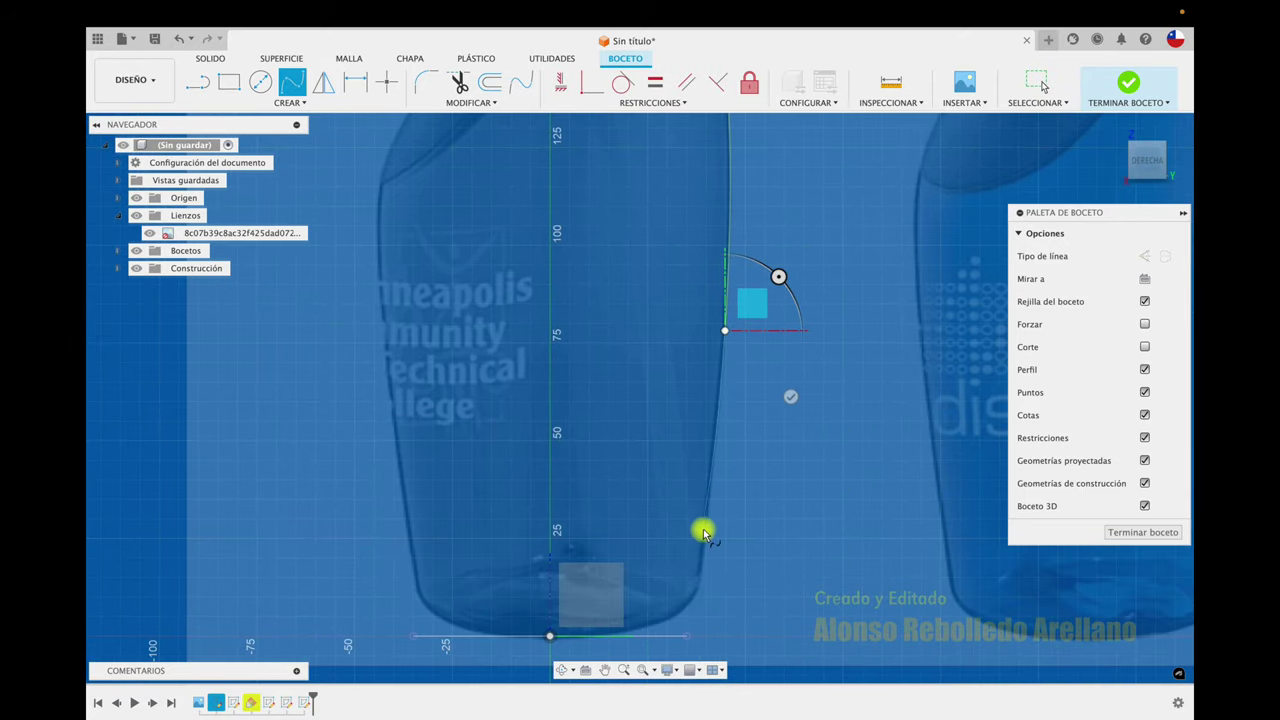
pyautogui.click(705, 534)
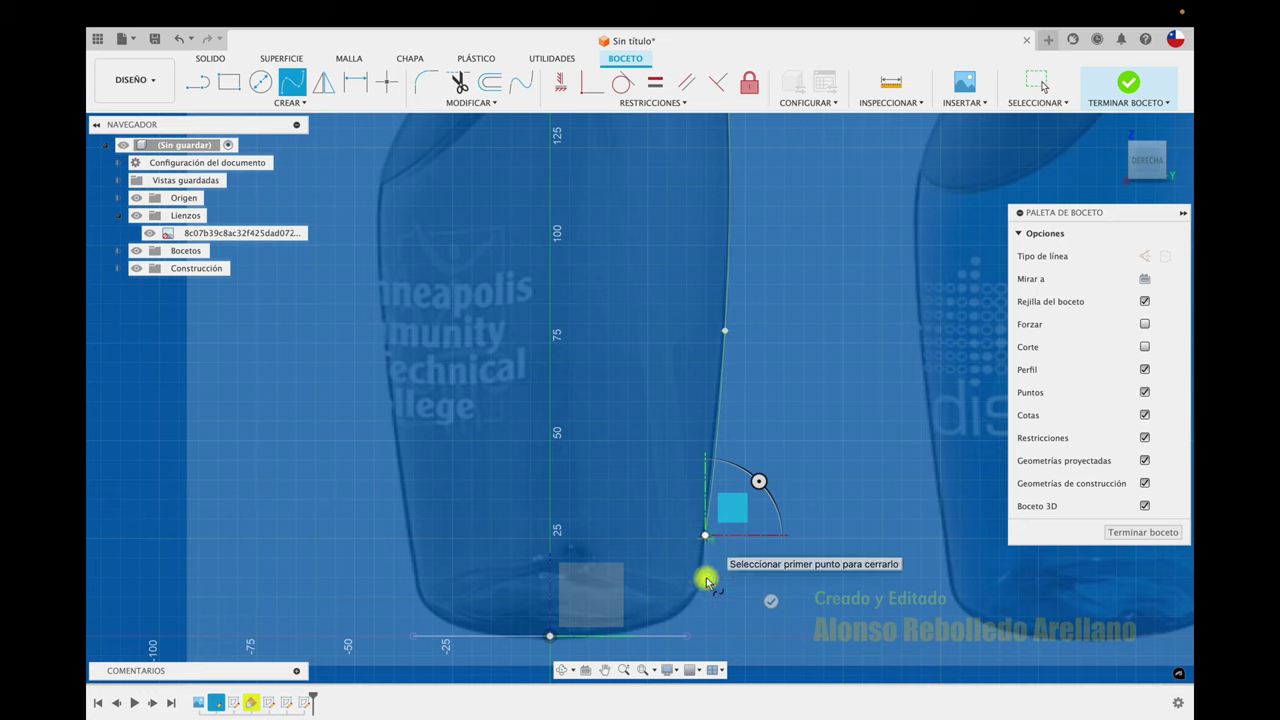
pyautogui.click(687, 637)
pyautogui.scroll(-5, 748, 590)
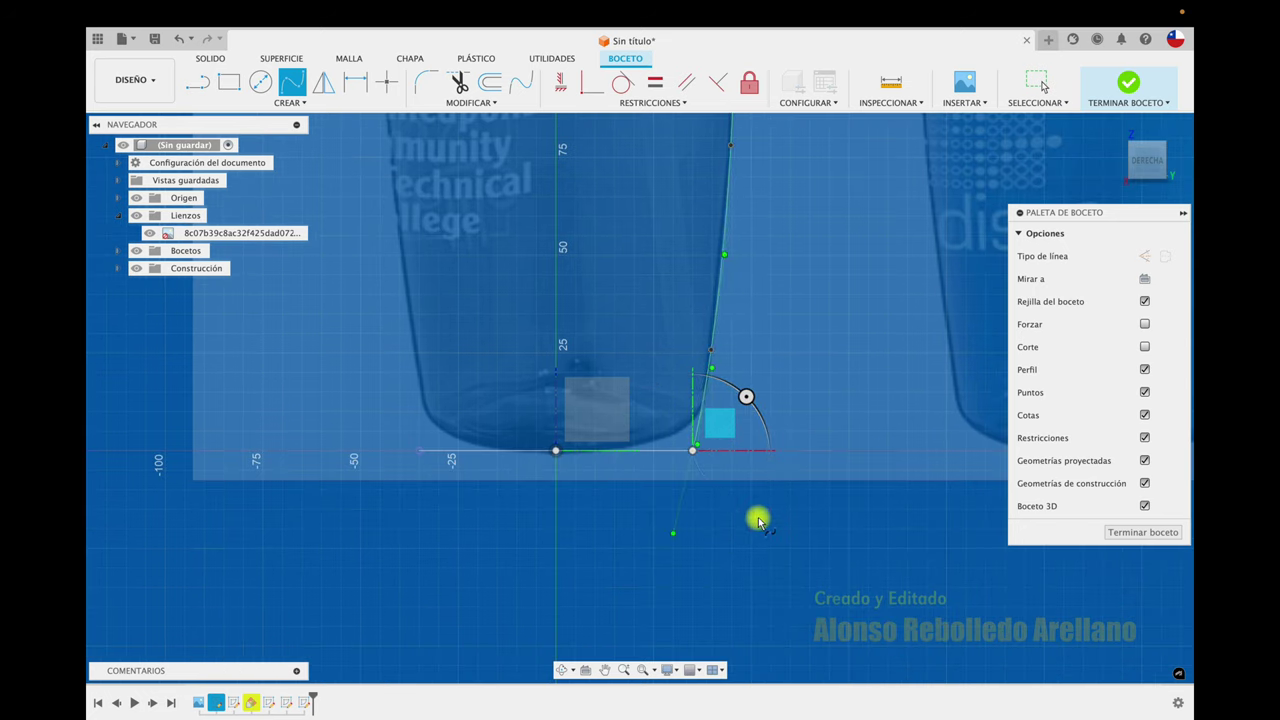
pyautogui.scroll(3, 728, 535)
pyautogui.scroll(5, 730, 556)
pyautogui.scroll(5, 730, 556)
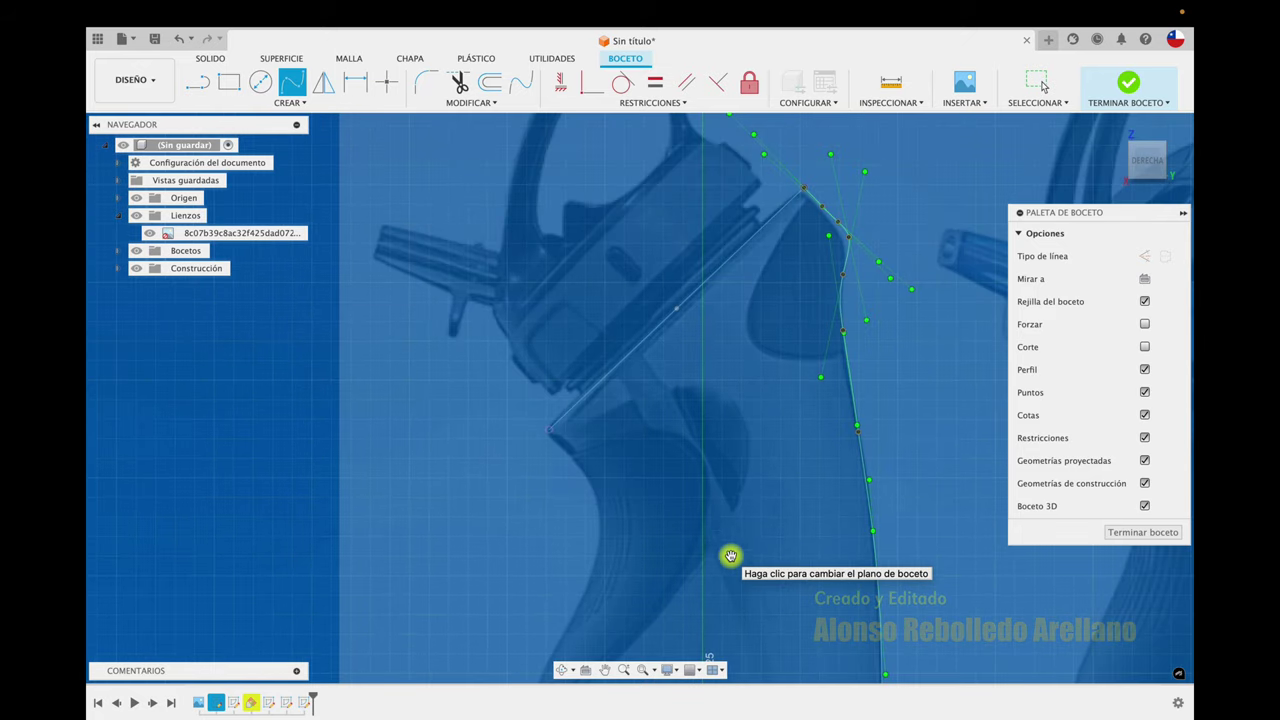
pyautogui.scroll(2, 620, 460)
# Step: Start a spline at the slanted line's left end and trace the bottle's left shoulder
pyautogui.scroll(2, 620, 460)
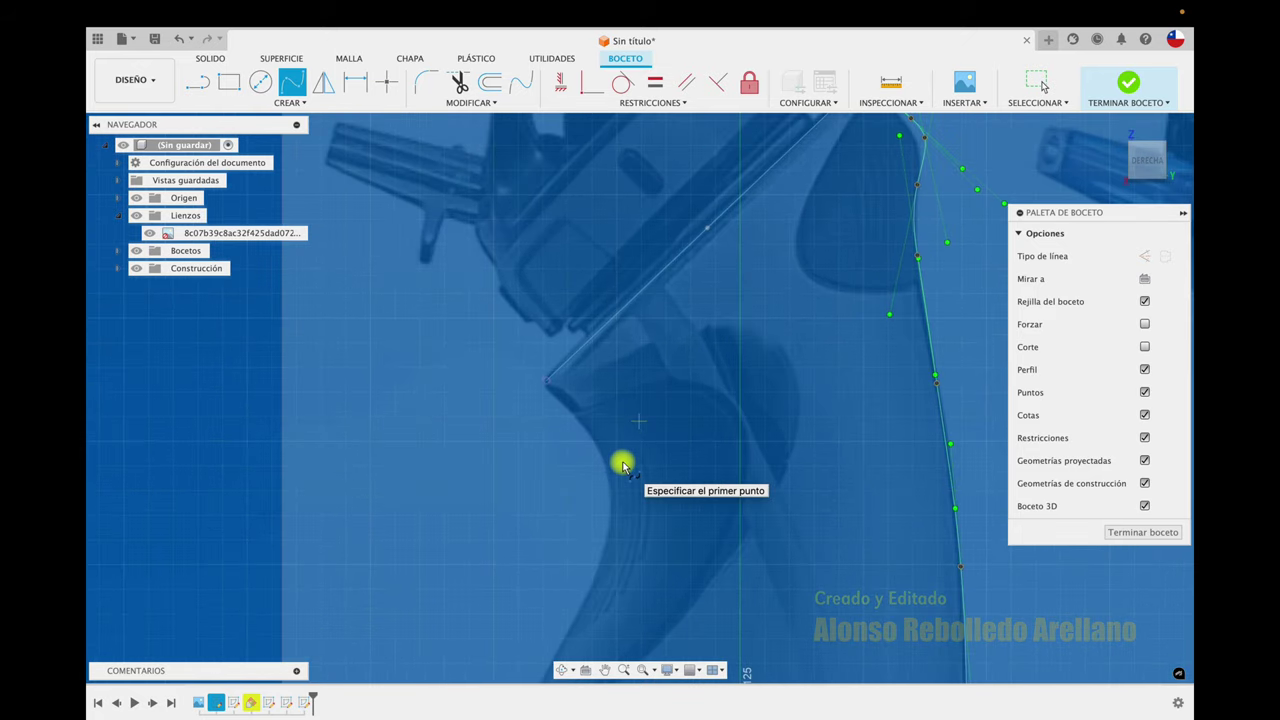
pyautogui.click(546, 380)
pyautogui.click(573, 403)
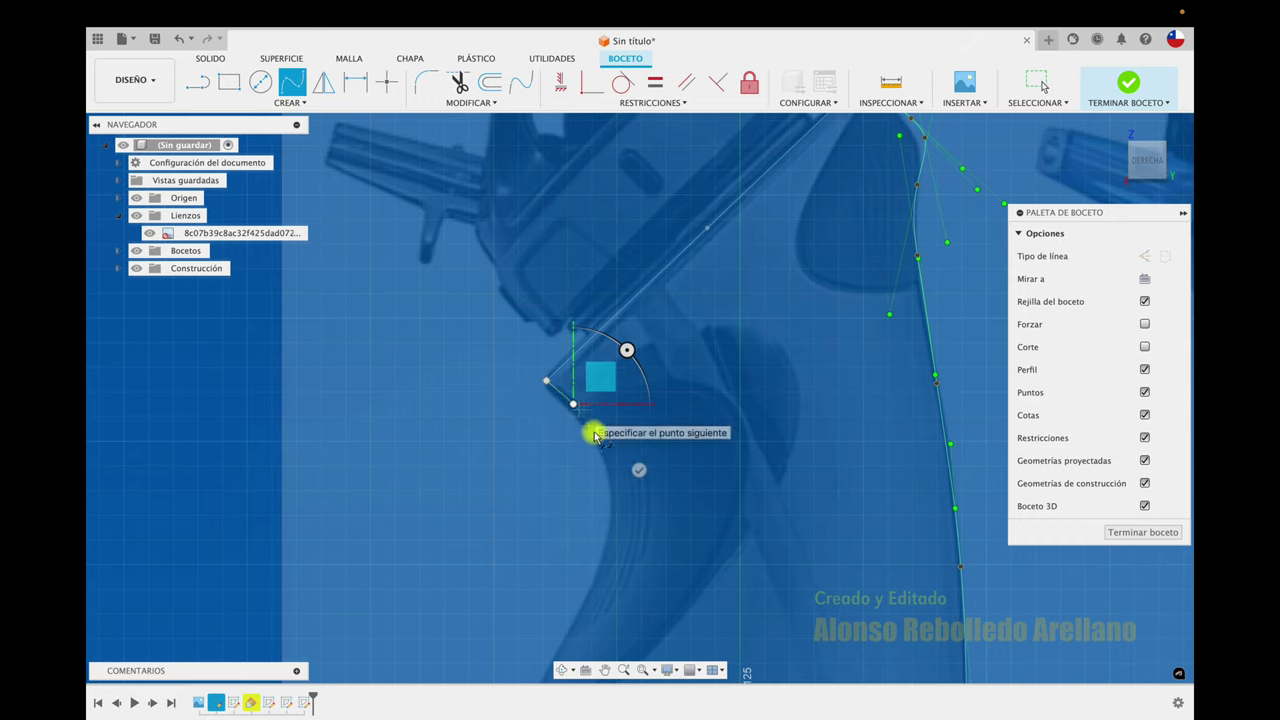
pyautogui.click(607, 446)
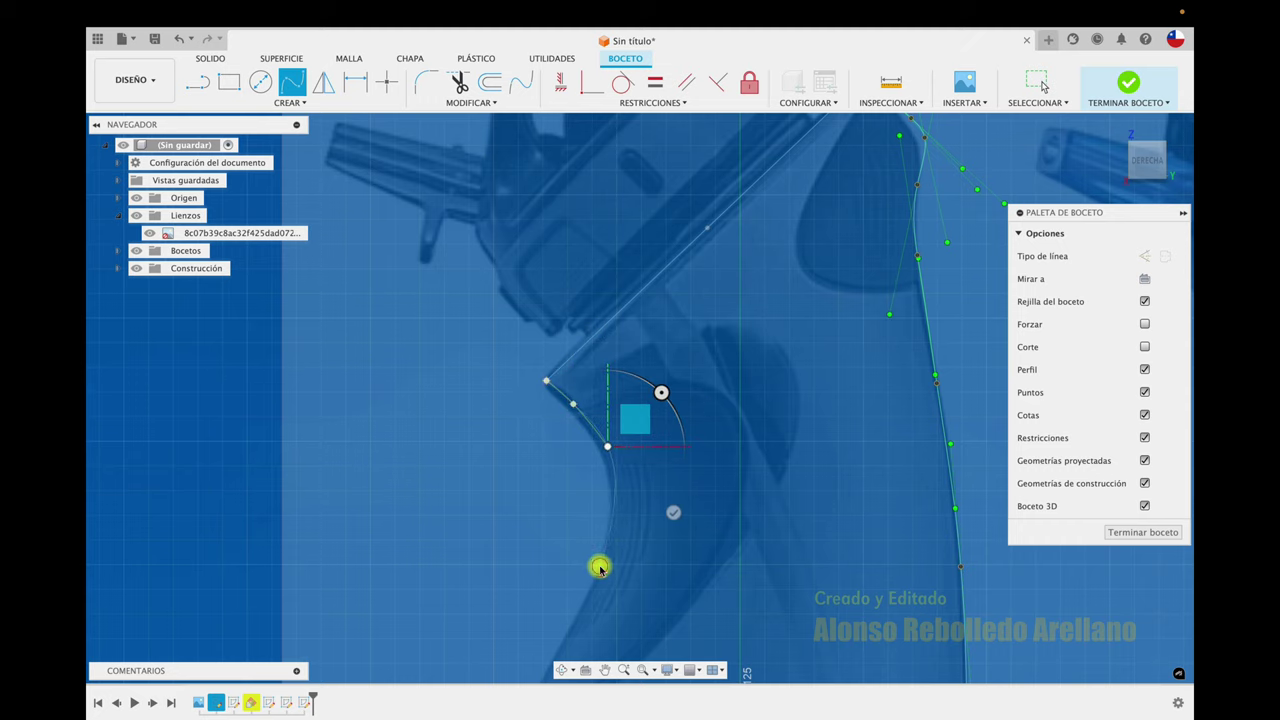
pyautogui.scroll(-5, 598, 567)
pyautogui.scroll(-1, 595, 447)
pyautogui.click(586, 443)
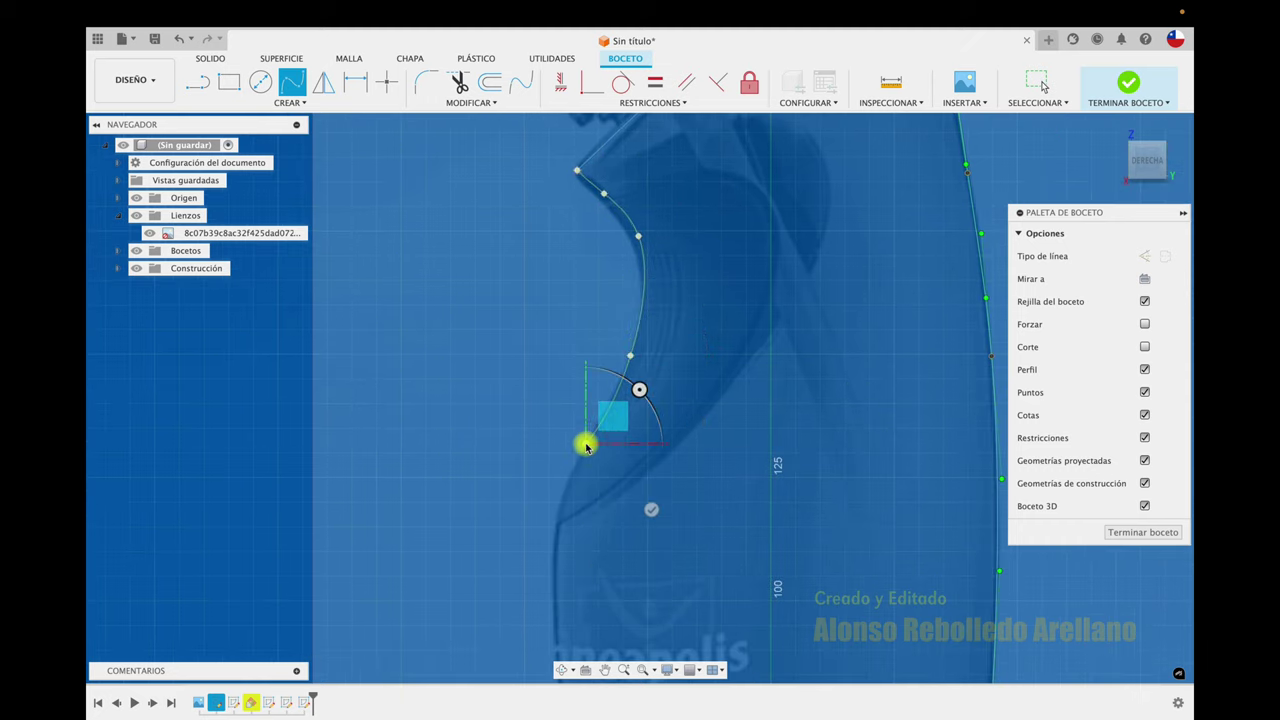
pyautogui.click(566, 490)
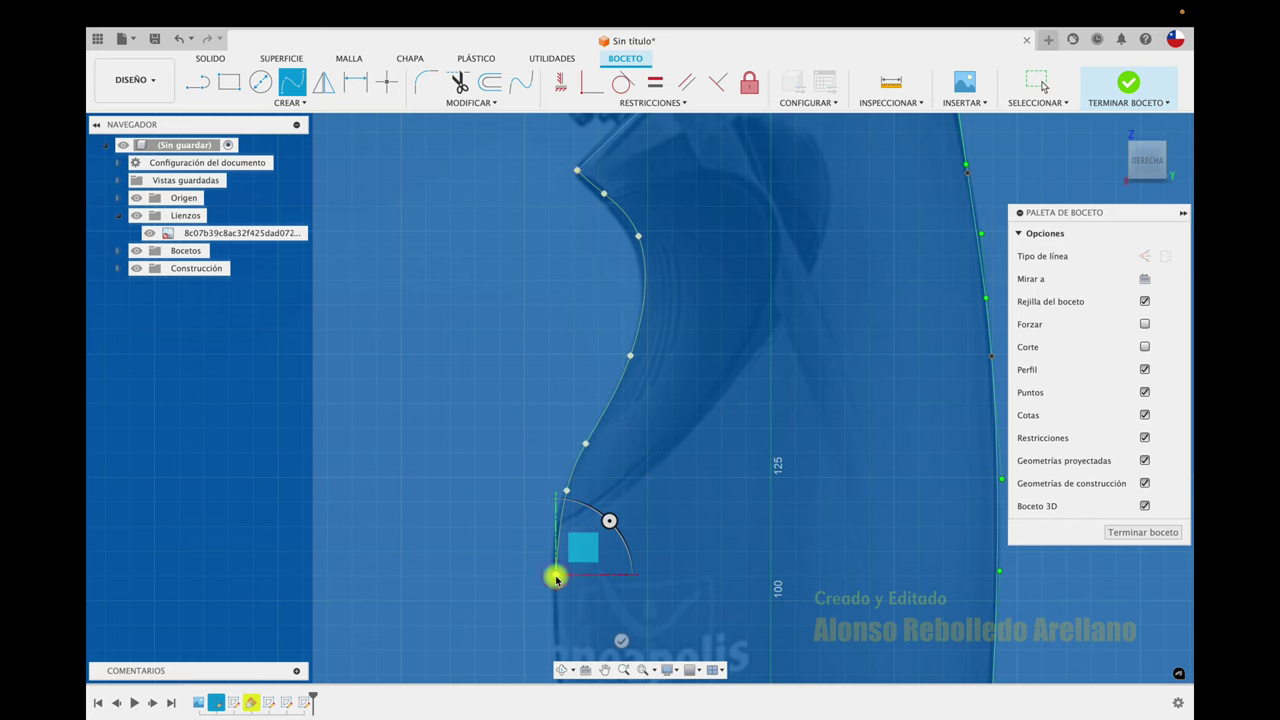
# Step: End the left spline at the bottom line's left end, hide the photo, and reshape the curve
pyautogui.scroll(-4, 557, 573)
pyautogui.scroll(-5, 557, 573)
pyautogui.click(538, 506)
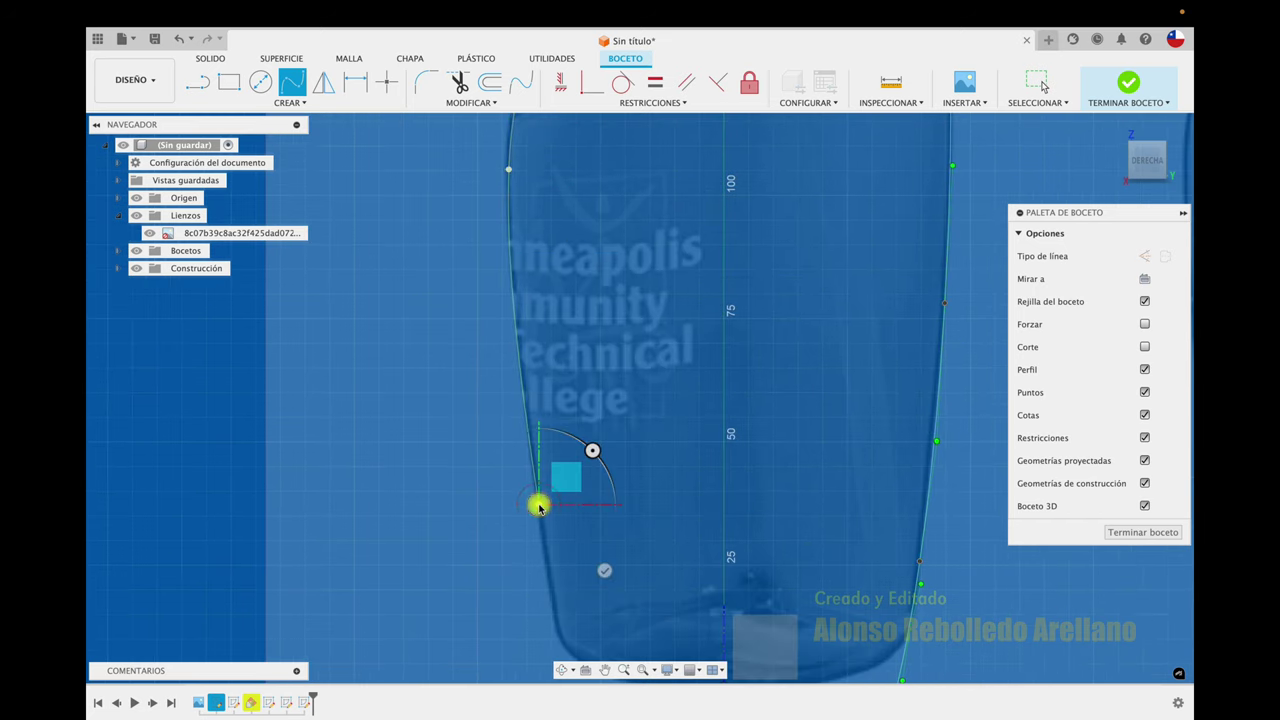
pyautogui.scroll(-4, 537, 503)
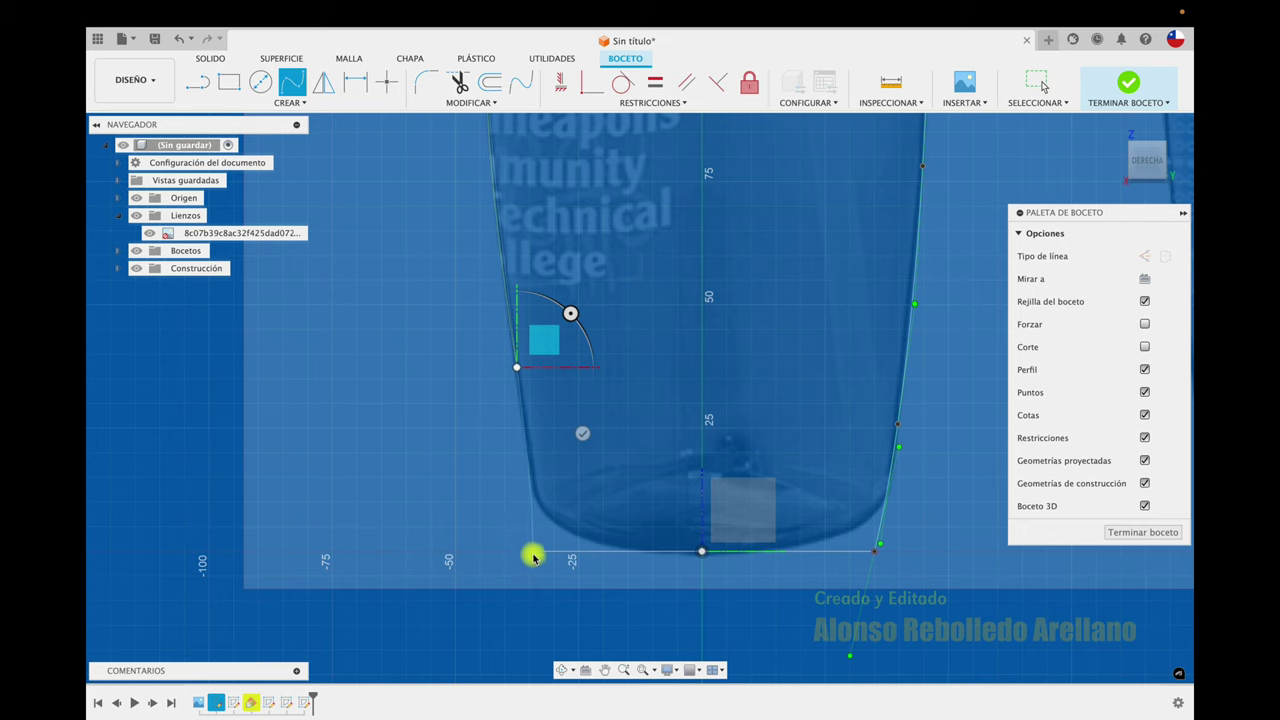
pyautogui.click(530, 551)
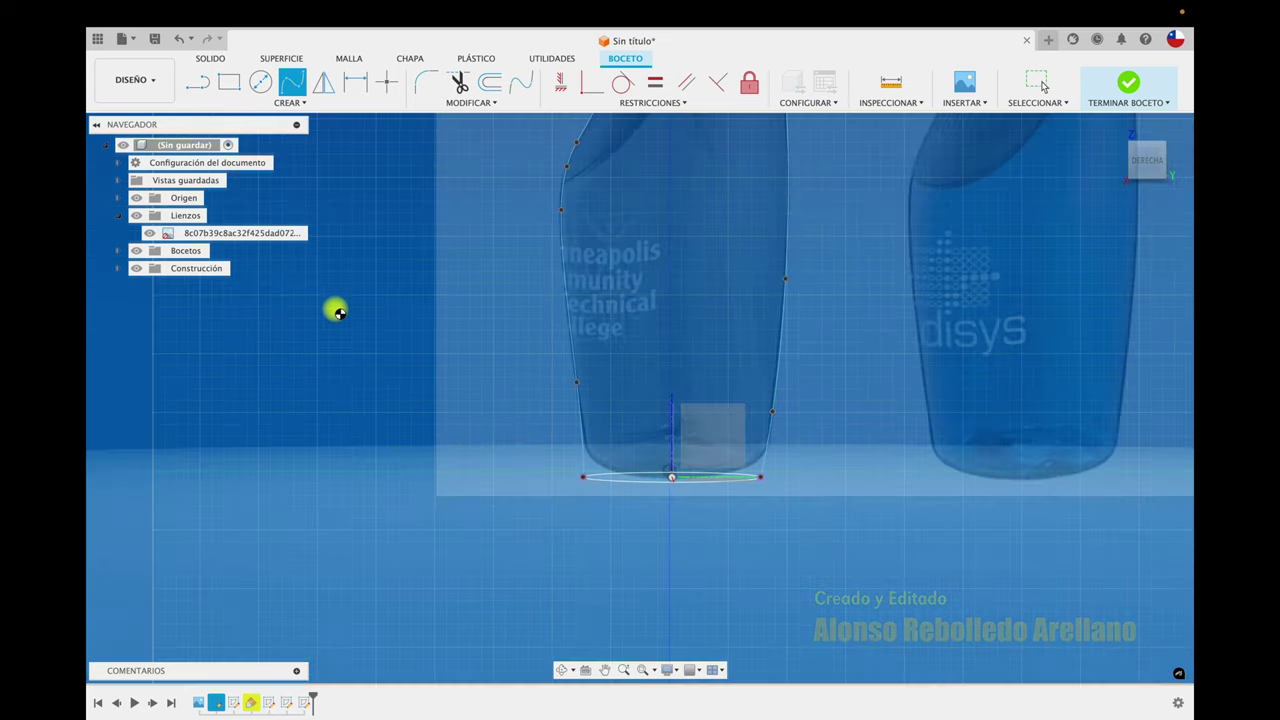
pyautogui.click(150, 233)
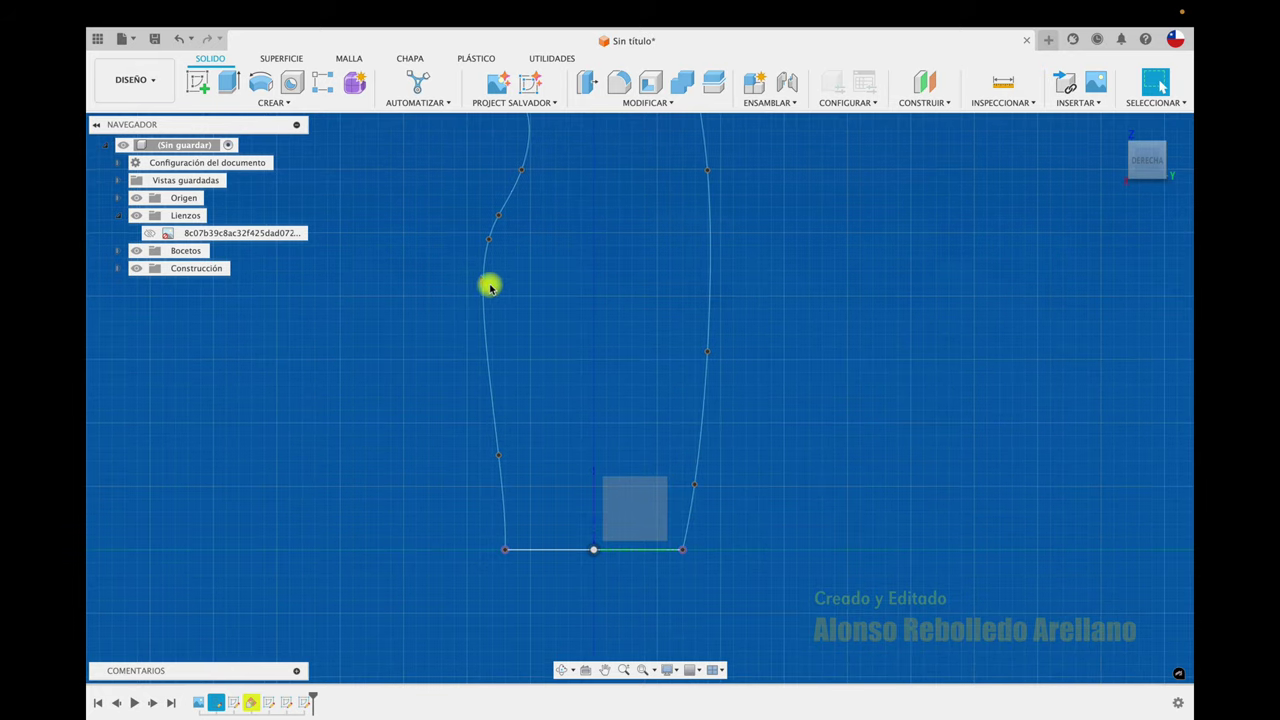
pyautogui.moveTo(485, 288); pyautogui.dragTo(480, 298)
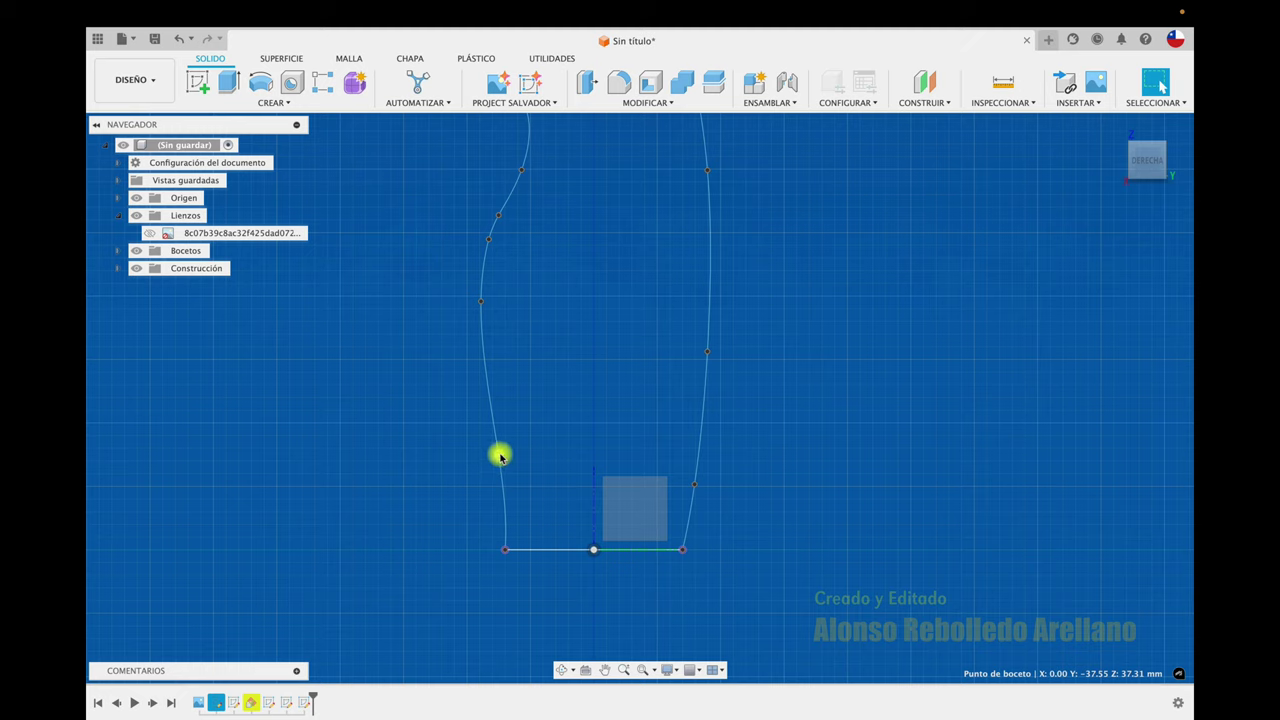
# Step: Drag the left spline's lower part slightly outward and view the bottle wireframe in 3D
pyautogui.moveTo(500, 456); pyautogui.dragTo(486, 448)
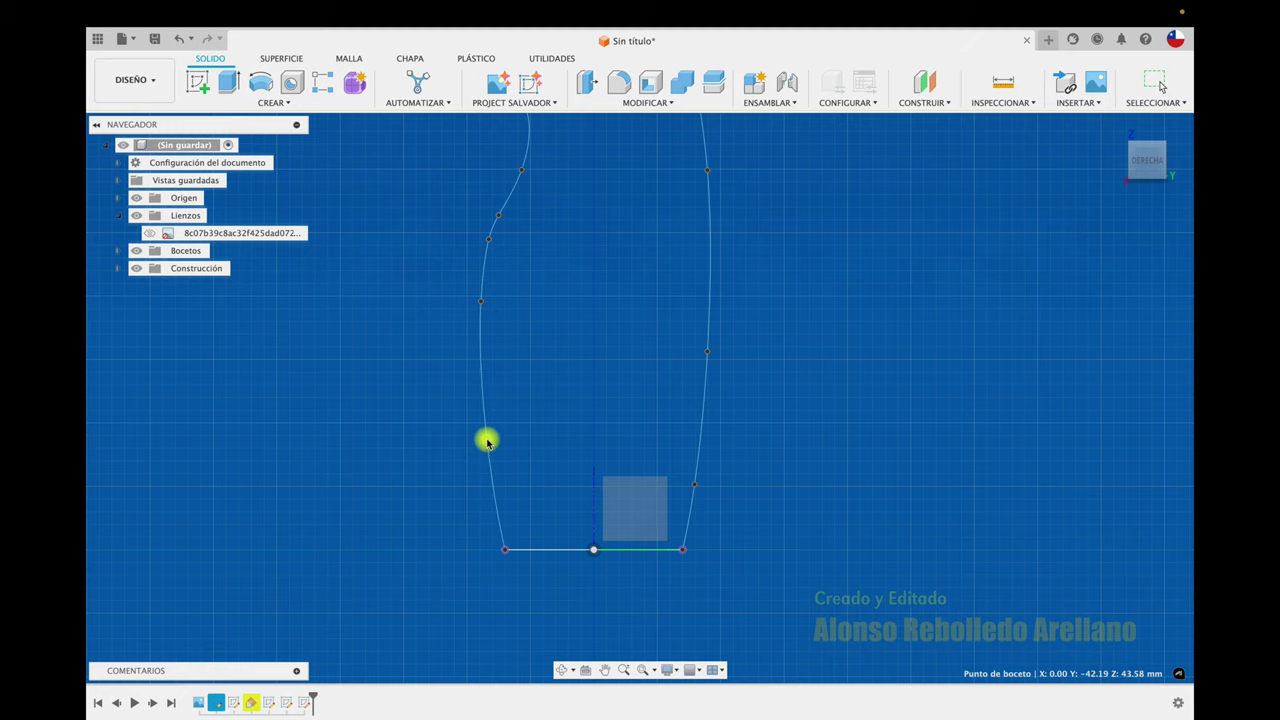
pyautogui.scroll(5, 487, 441)
pyautogui.scroll(5, 491, 443)
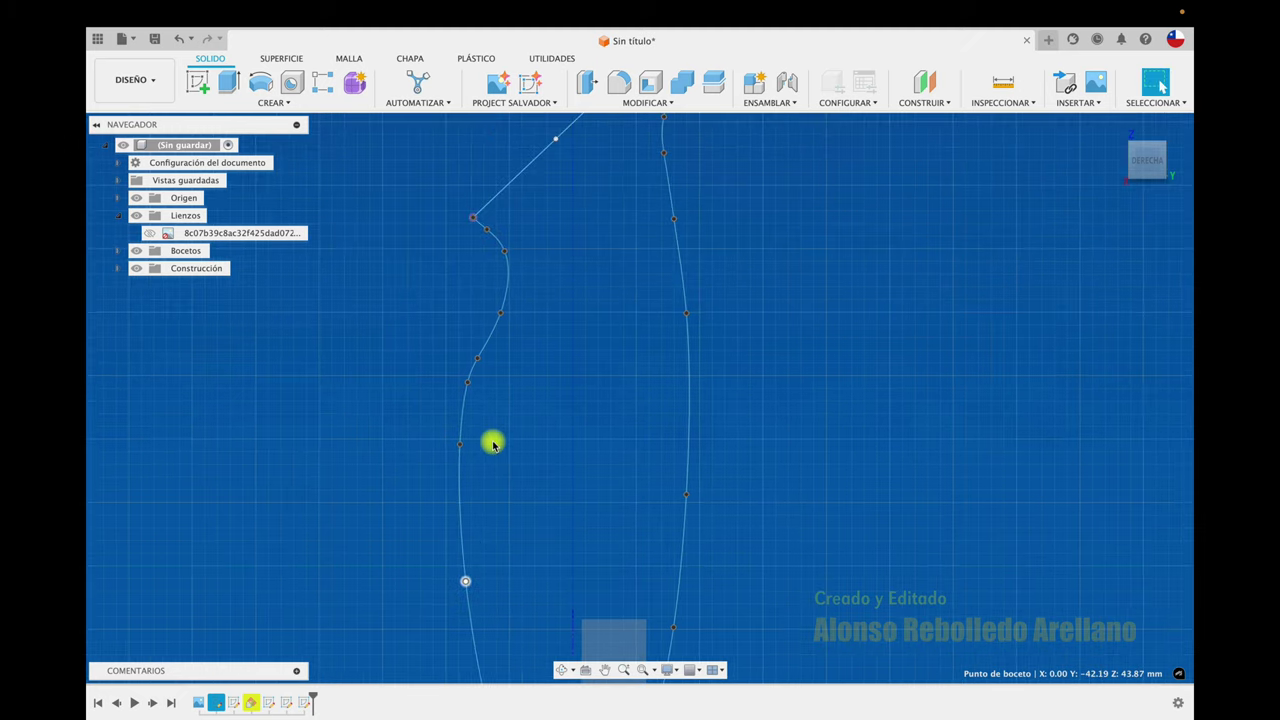
pyautogui.scroll(5, 517, 383)
pyautogui.scroll(3, 517, 383)
pyautogui.scroll(3, 517, 383)
pyautogui.scroll(3, 518, 383)
pyautogui.scroll(3, 519, 383)
pyautogui.scroll(5, 519, 383)
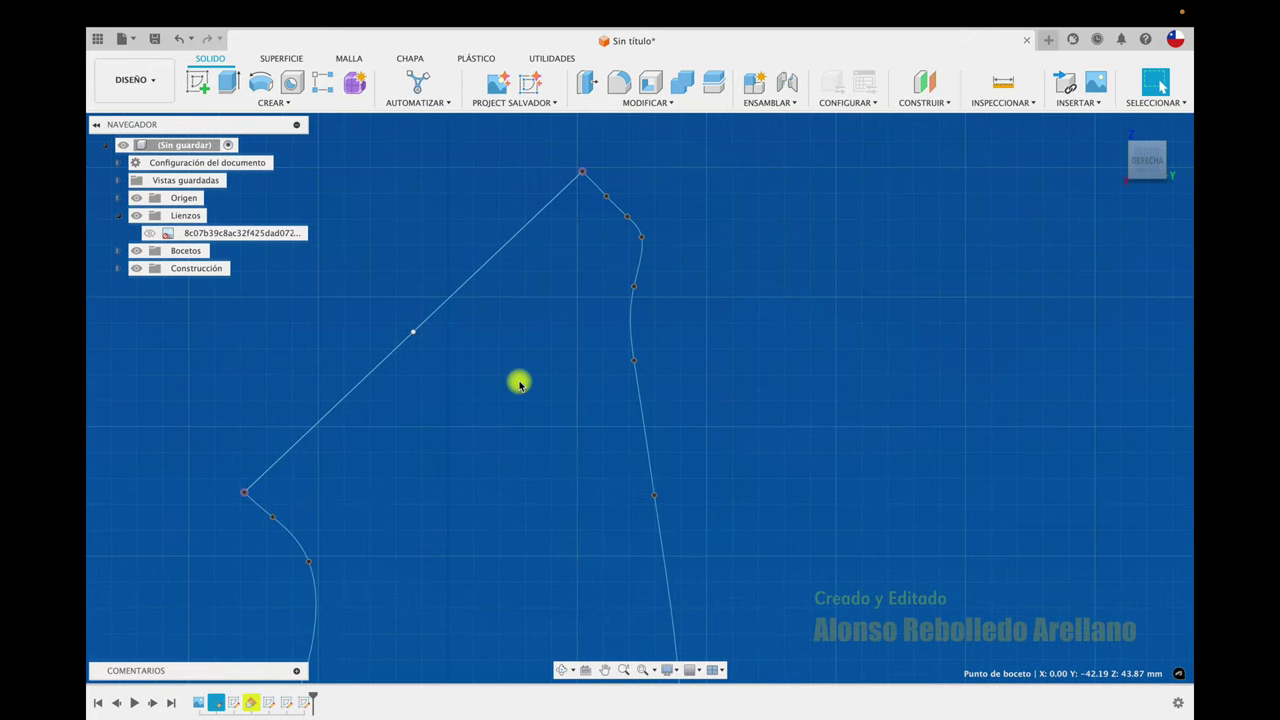
pyautogui.scroll(-2, 545, 323)
pyautogui.scroll(-3, 545, 323)
pyautogui.scroll(-3, 545, 323)
pyautogui.press('F6')
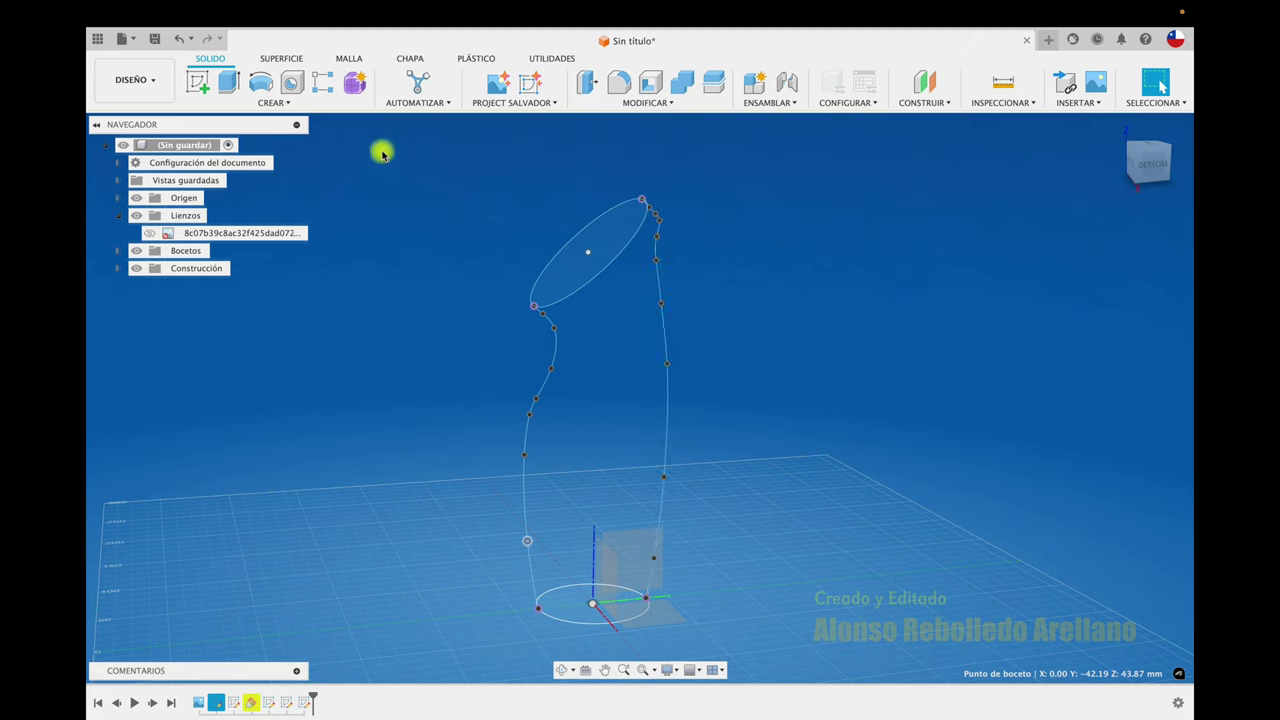
pyautogui.click(275, 103)
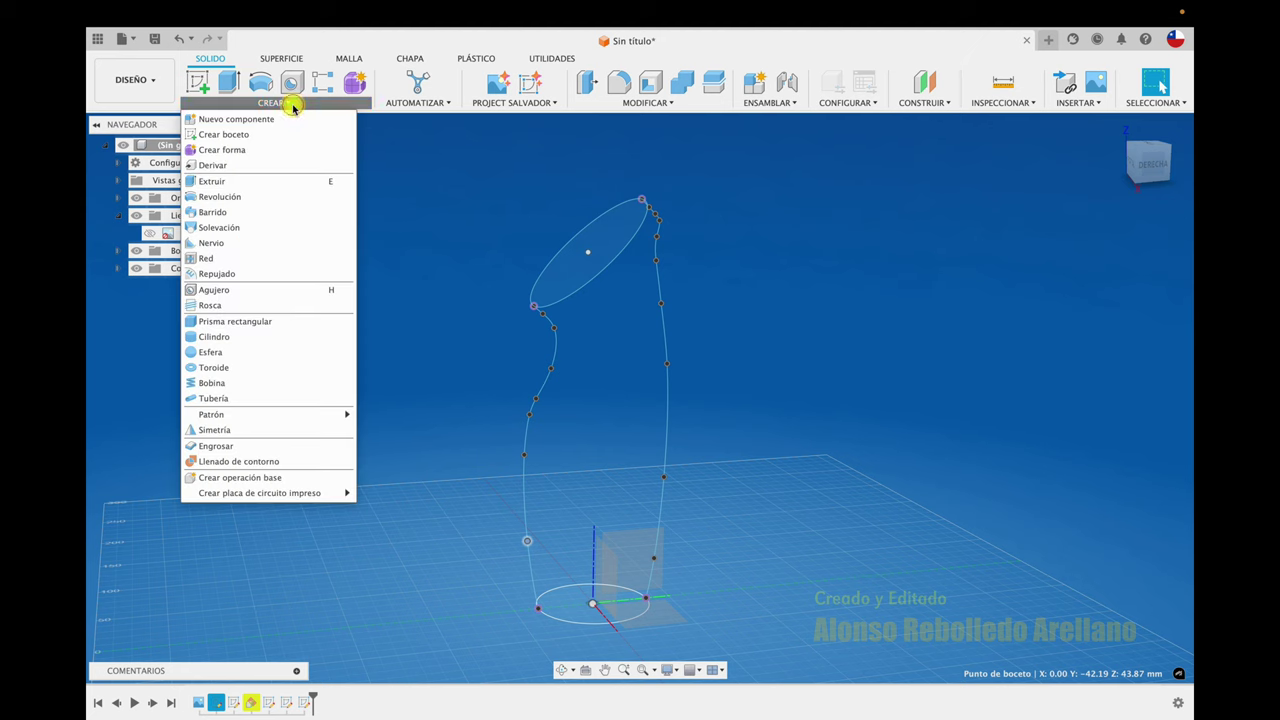
# Step: Begin a loft from the top ellipse, then cancel it
pyautogui.click(272, 228)
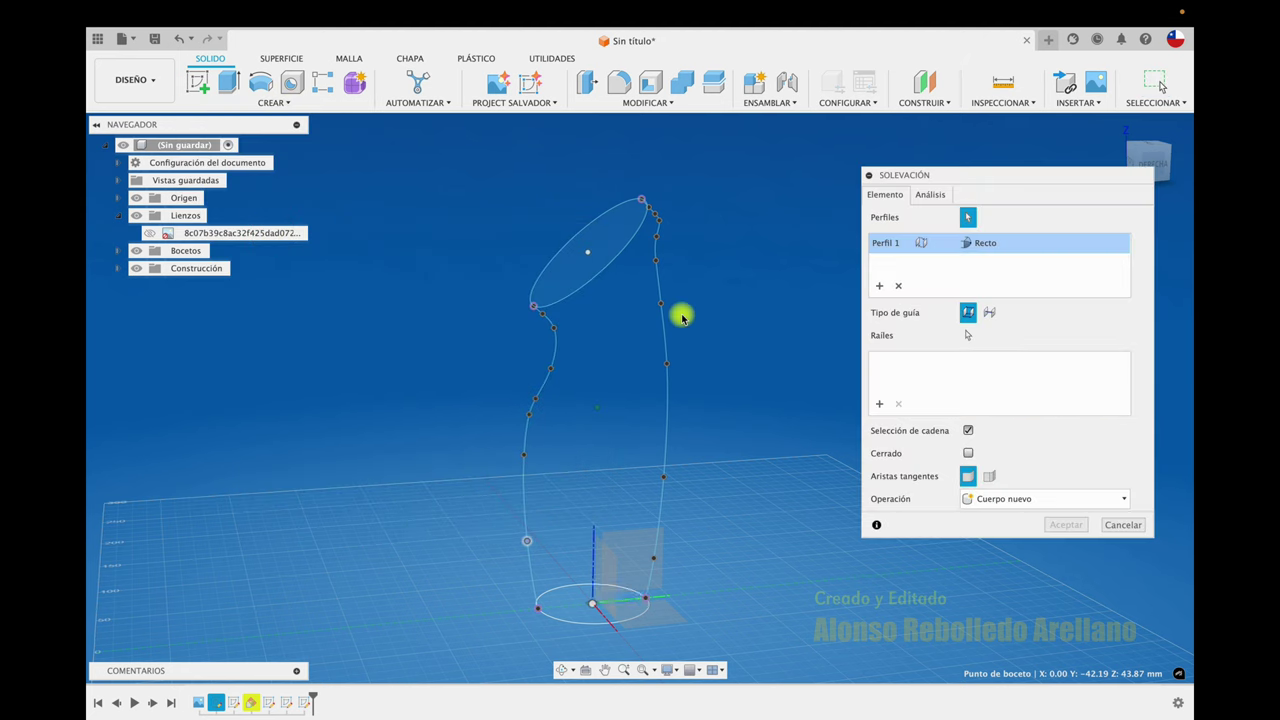
pyautogui.click(615, 221)
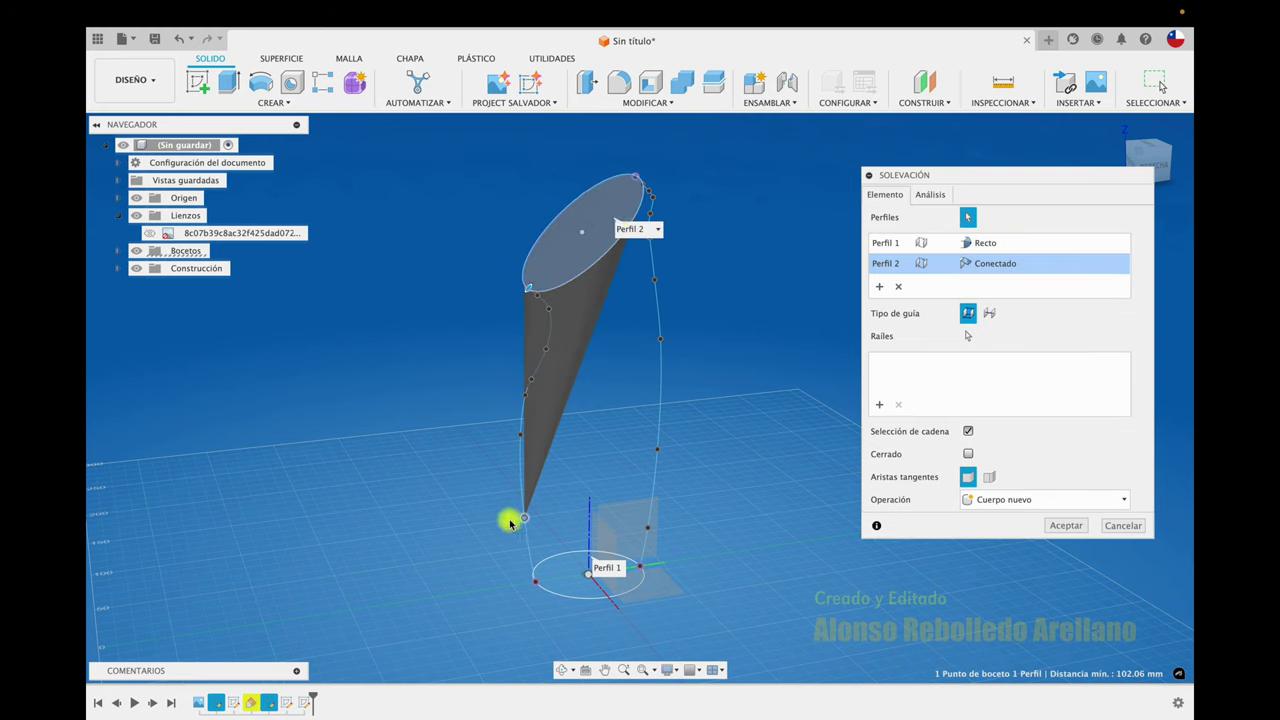
pyautogui.click(1125, 526)
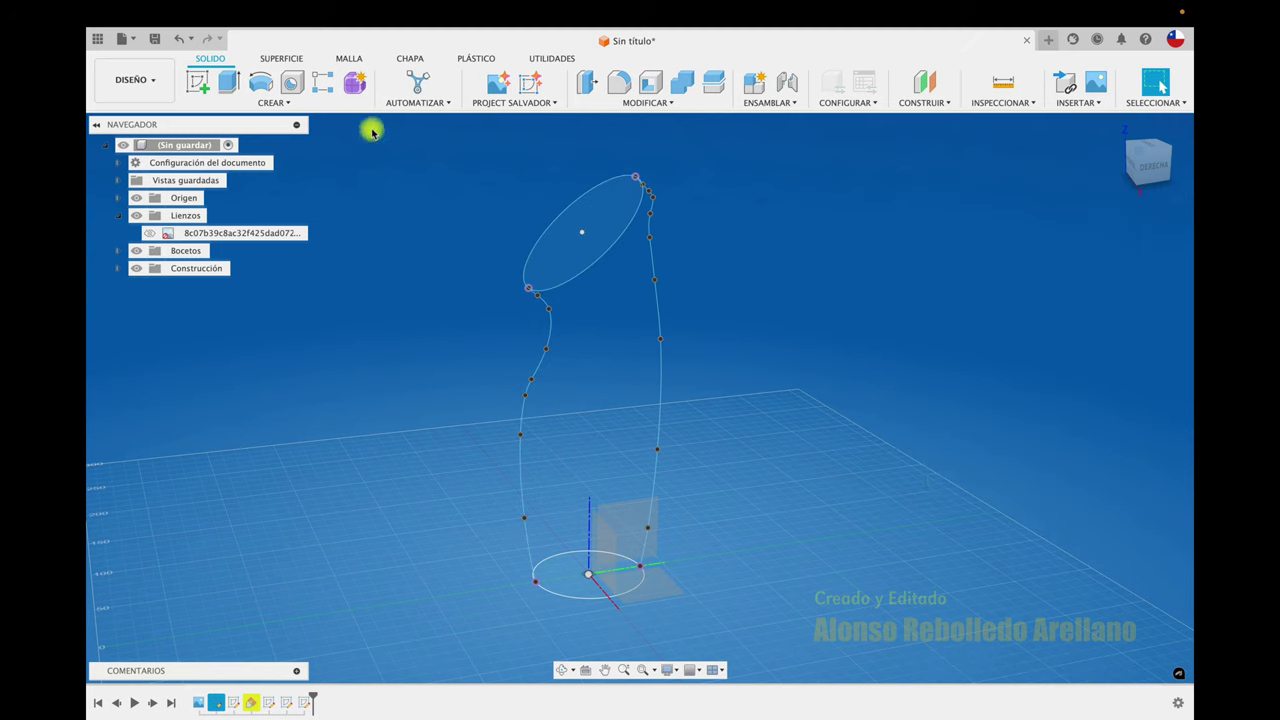
# Step: Loft a solid from the bottom ellipse to the top ellipse, guided by both side splines
pyautogui.click(275, 102)
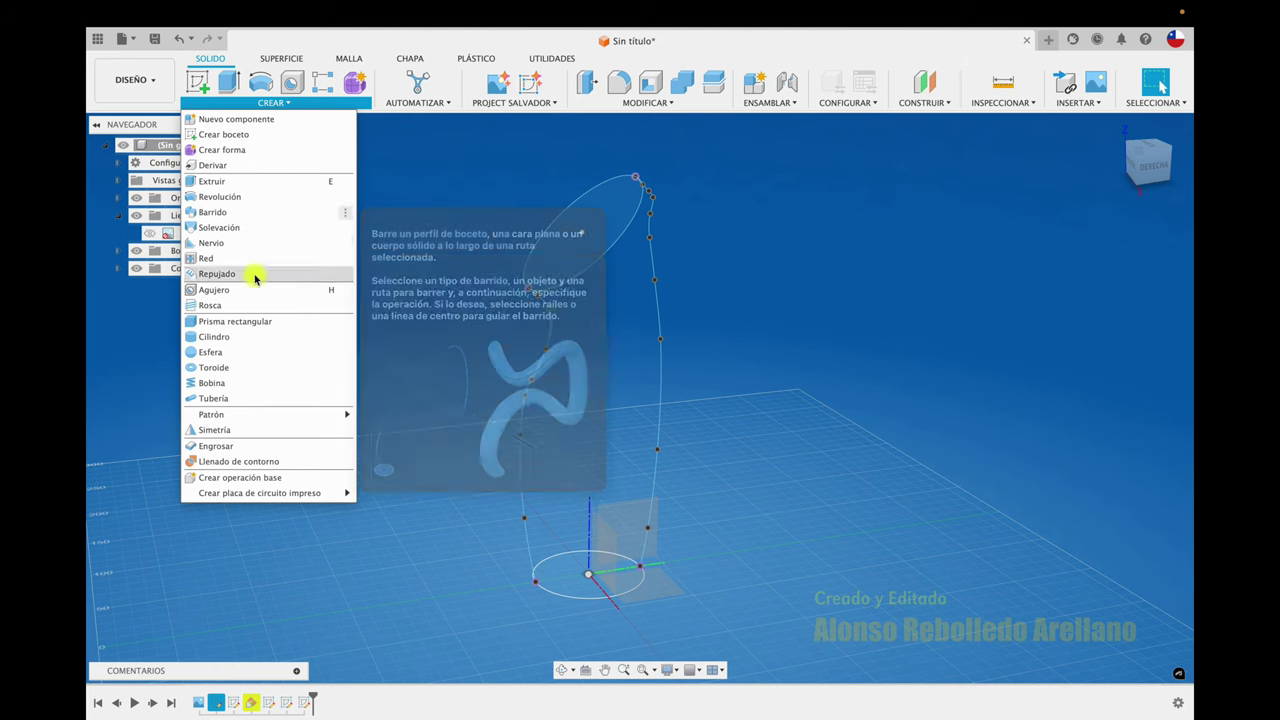
pyautogui.click(257, 229)
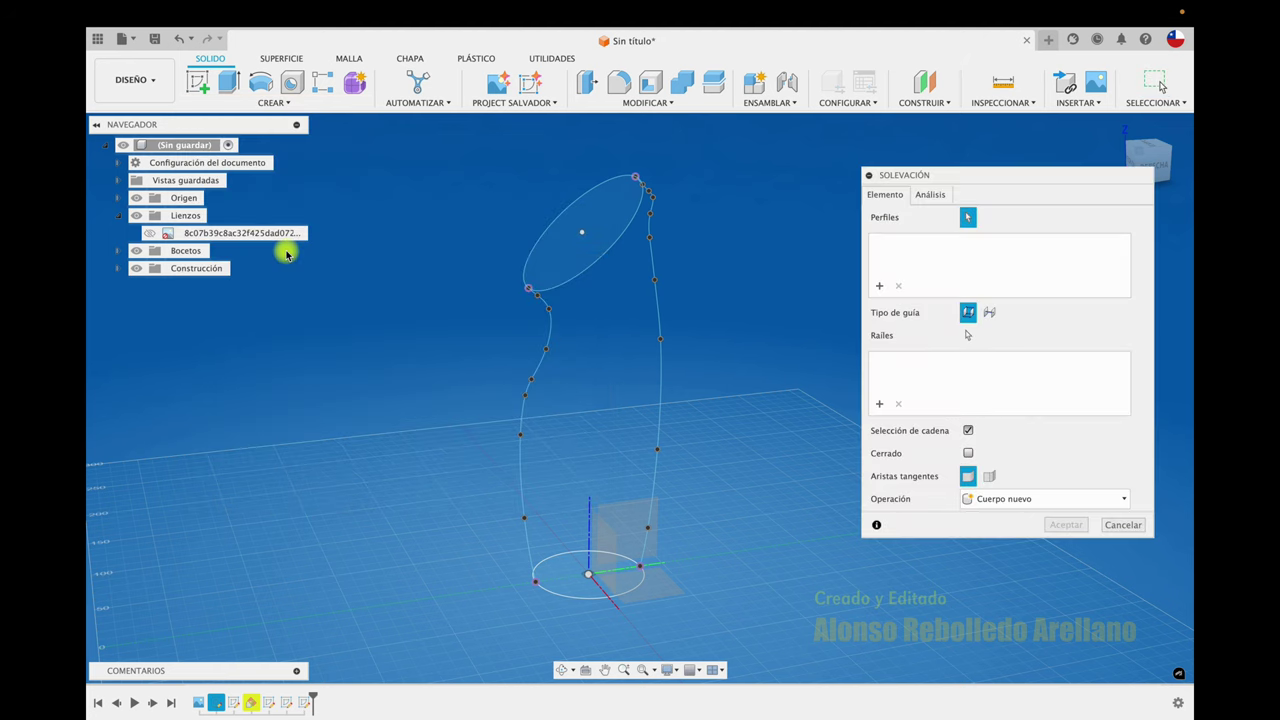
pyautogui.click(565, 578)
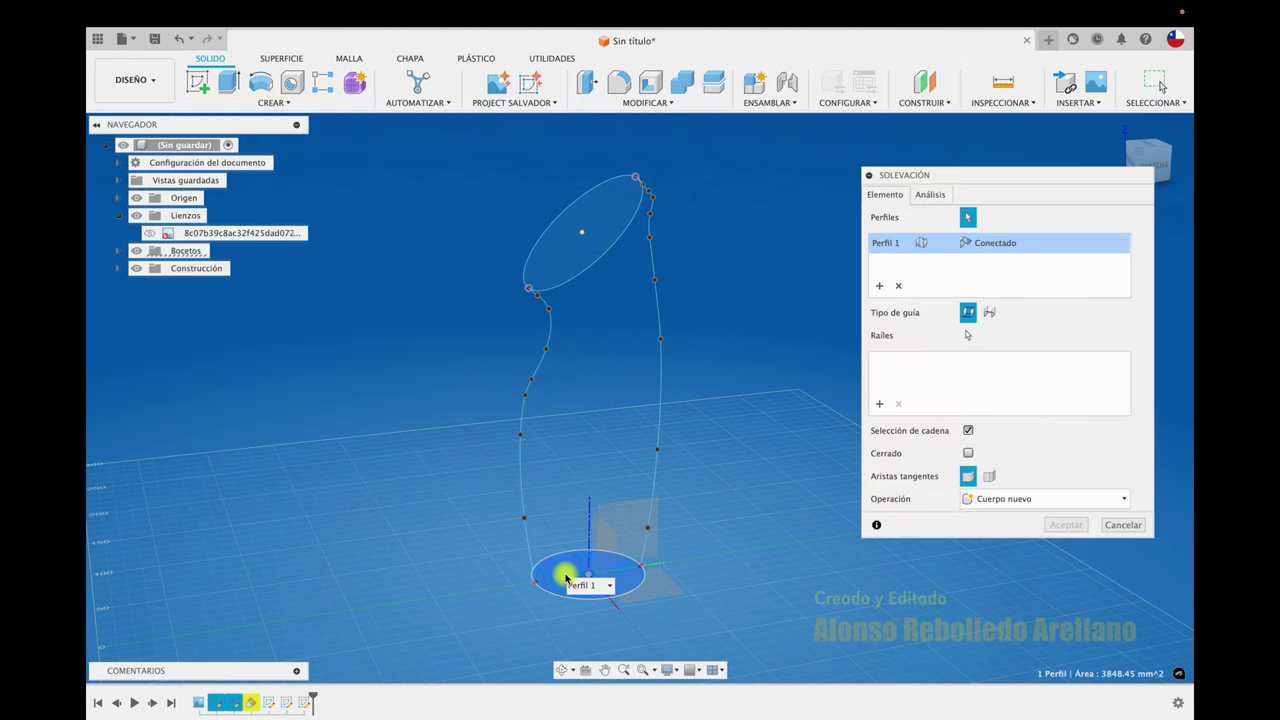
pyautogui.click(560, 260)
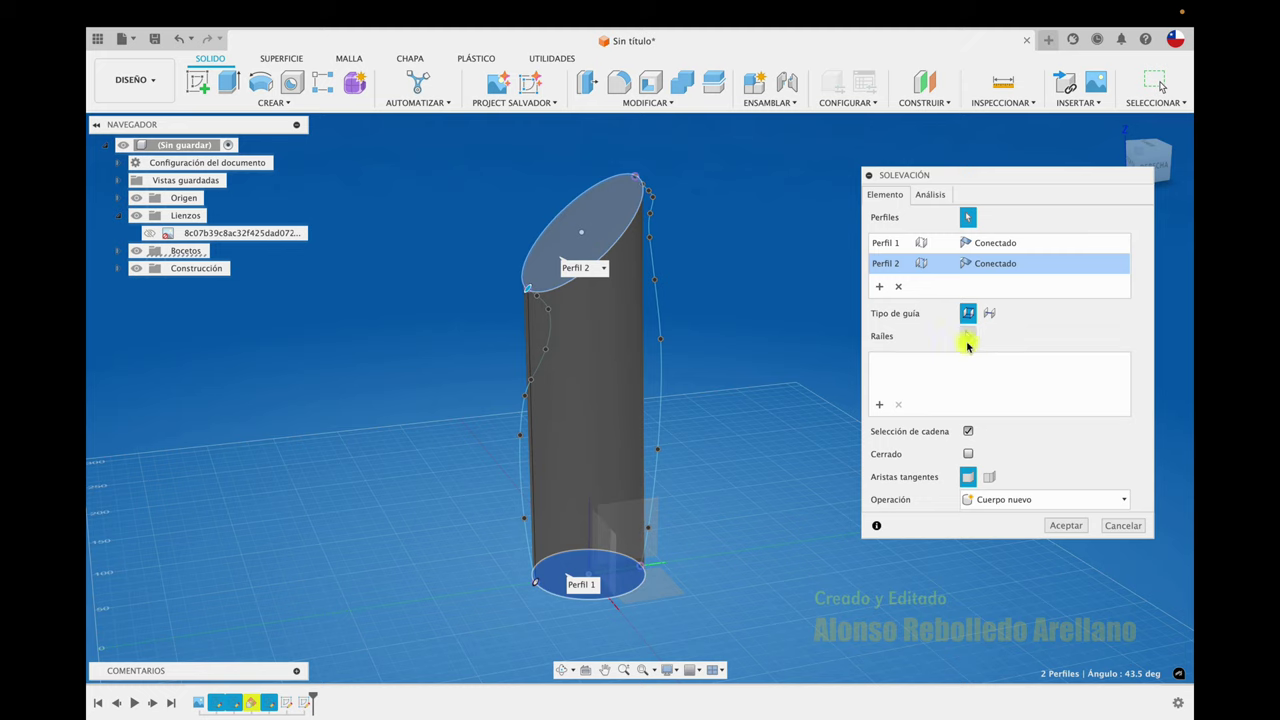
pyautogui.click(659, 306)
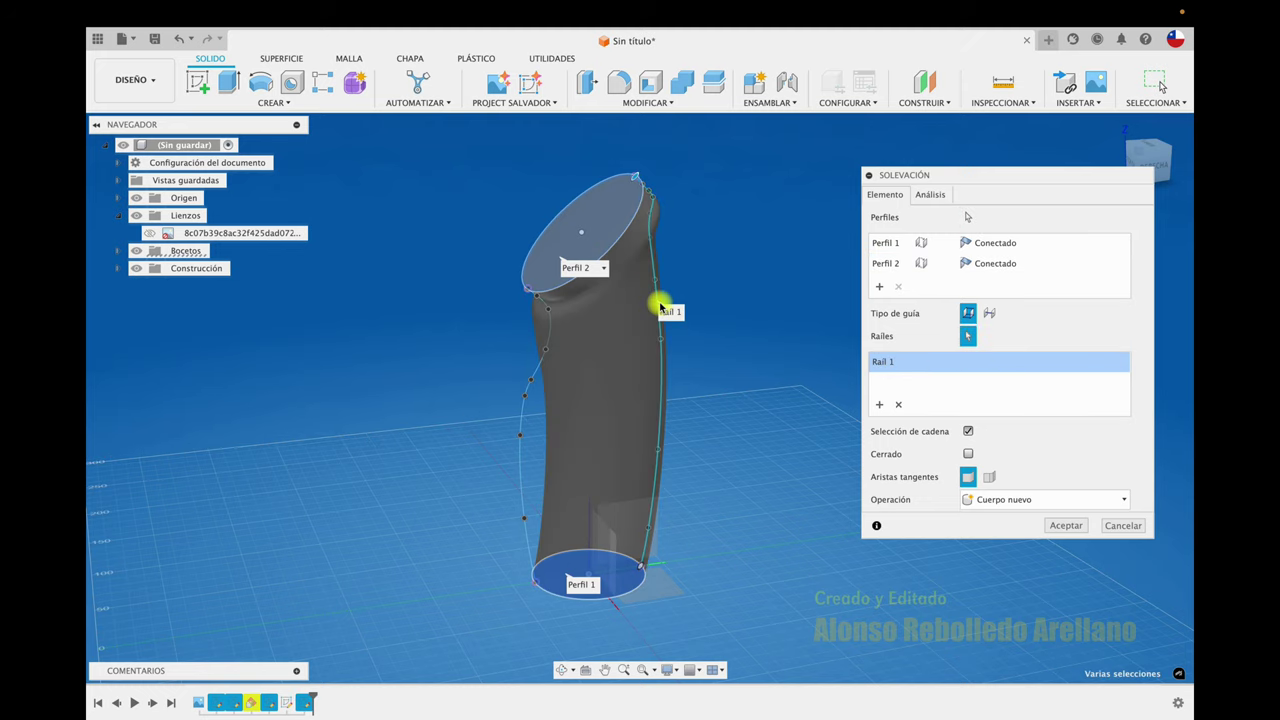
pyautogui.click(521, 459)
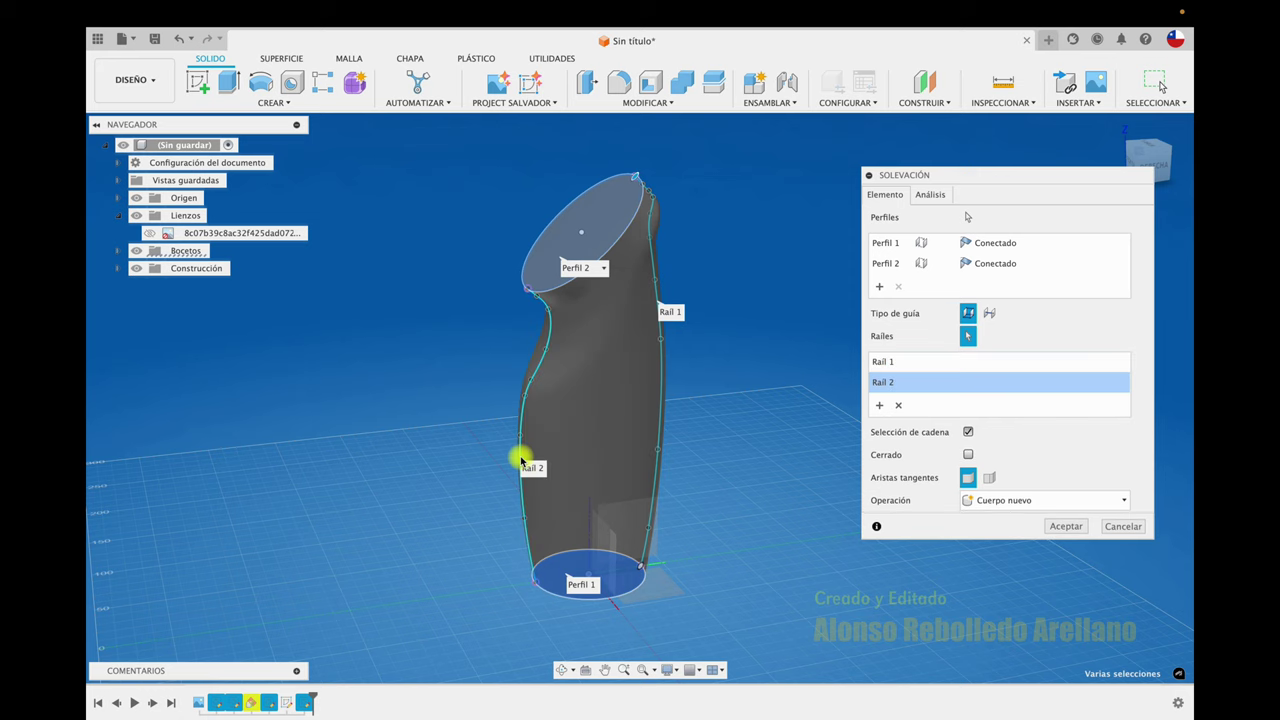
pyautogui.click(1066, 527)
pyautogui.moveTo(851, 342)
pyautogui.keyDown('shift'); pyautogui.mouseDown(button='middle')
pyautogui.moveTo(1021, 128)
pyautogui.moveTo(809, 240)
pyautogui.moveTo(636, 368)
pyautogui.mouseUp(button='middle'); pyautogui.keyUp('shift')
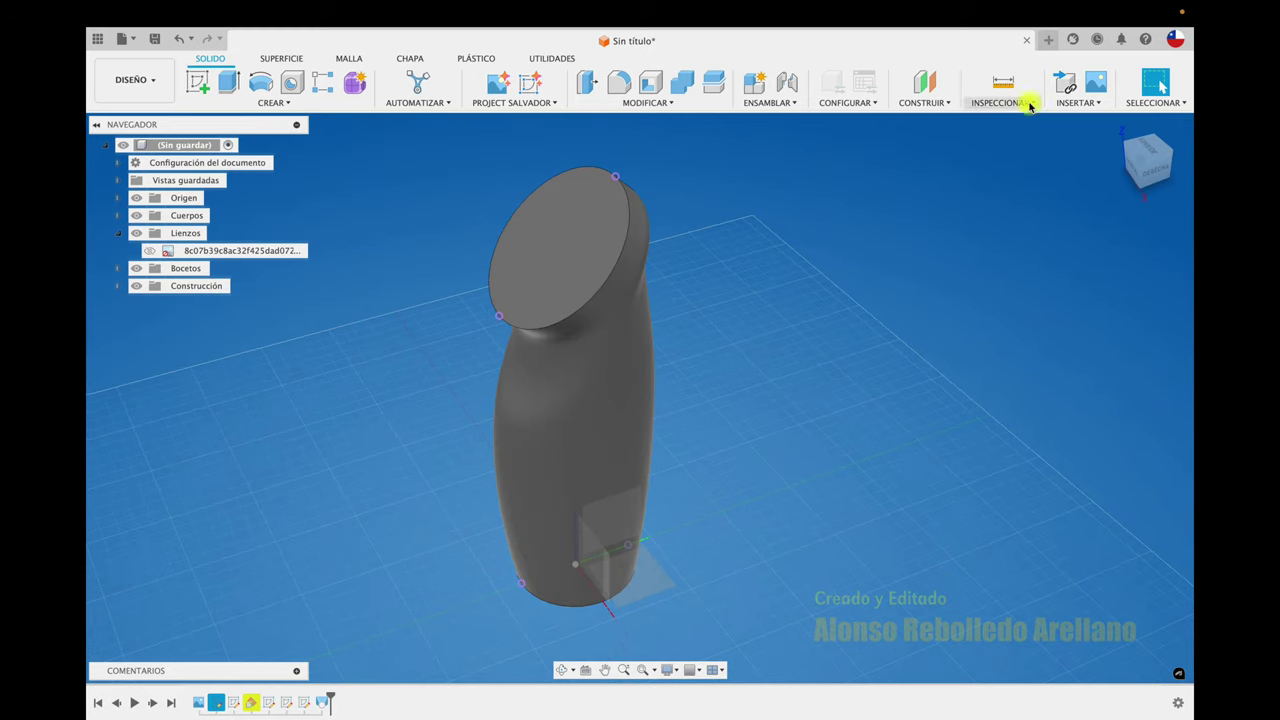
# Step: Turn on component colours so the bottle body shows in purple, and zoom in
pyautogui.click(1070, 100)
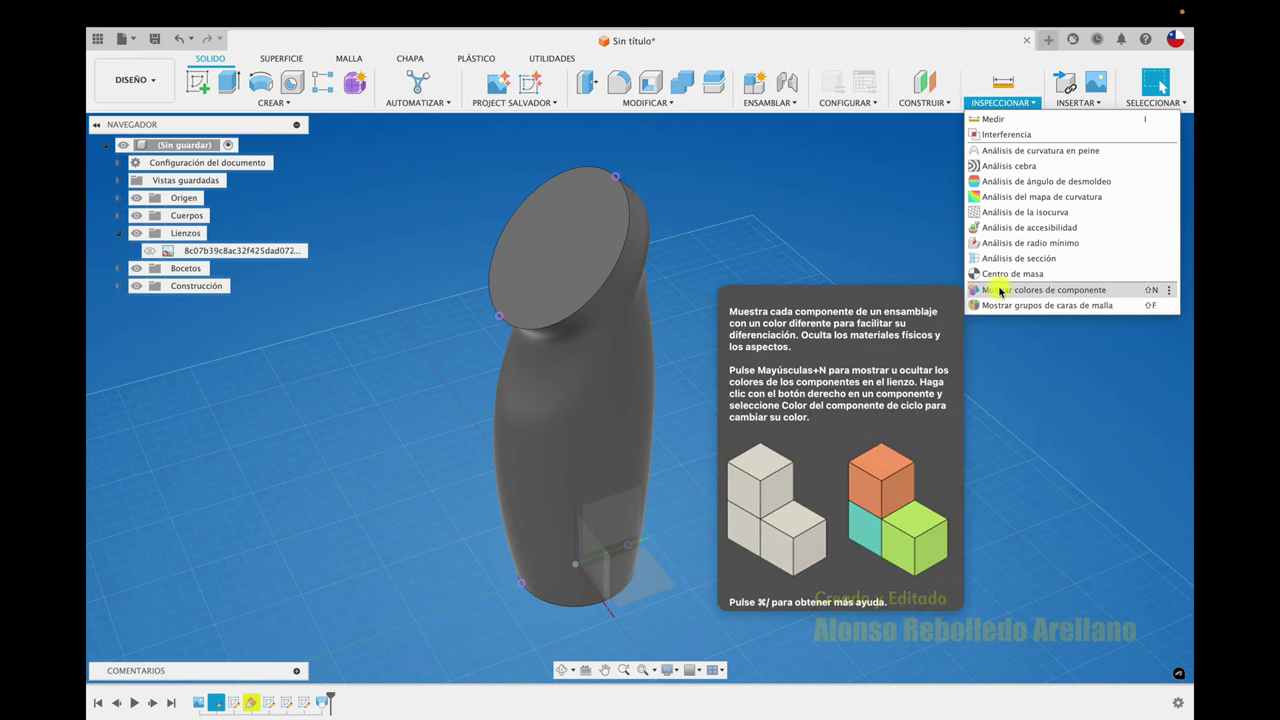
pyautogui.click(1000, 290)
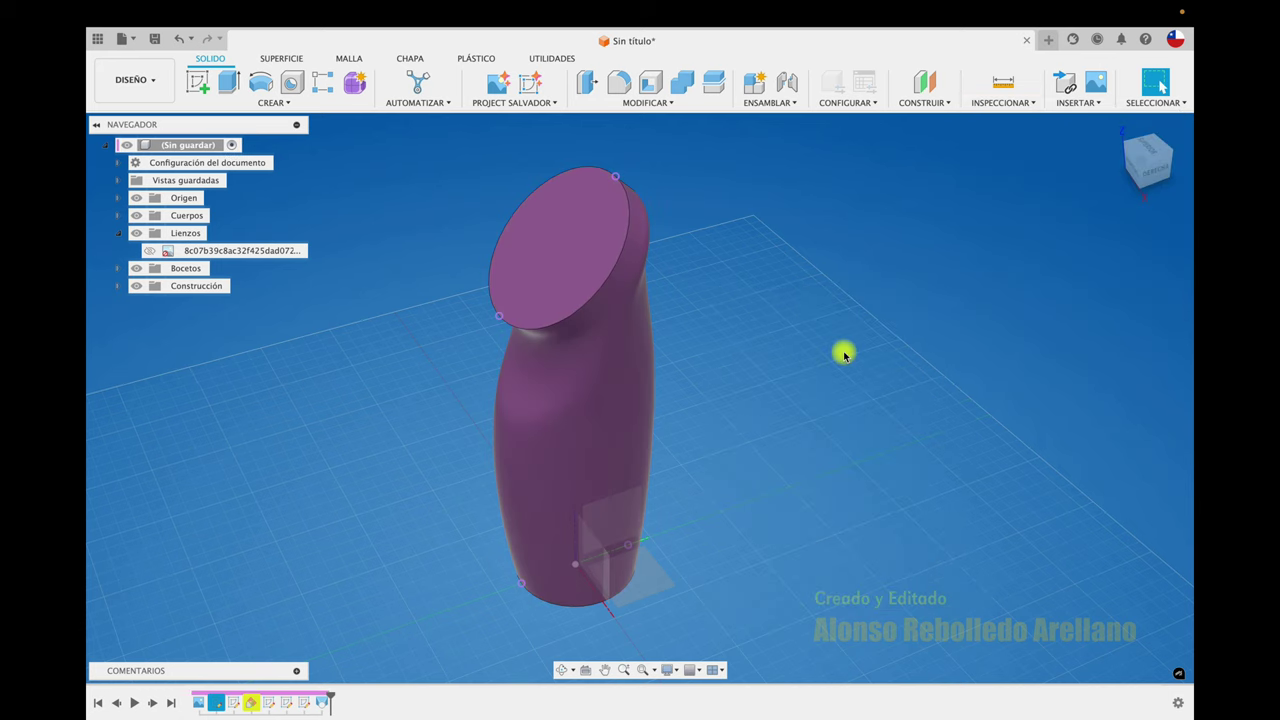
pyautogui.keyDown('shift'); pyautogui.scroll(10, 843, 353); pyautogui.keyUp('shift')
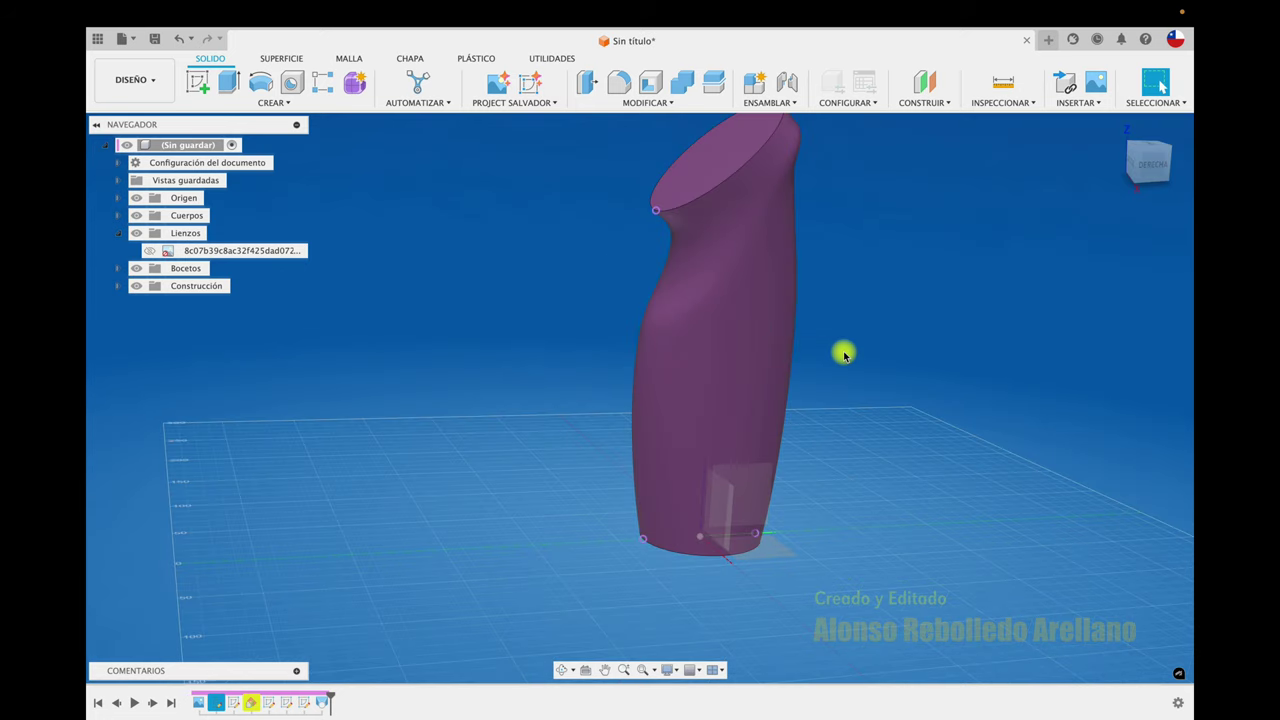
pyautogui.keyDown('shift'); pyautogui.scroll(5, 843, 353); pyautogui.keyUp('shift')
pyautogui.keyDown('shift'); pyautogui.scroll(5, 843, 353); pyautogui.keyUp('shift')
pyautogui.keyDown('shift'); pyautogui.scroll(5, 790, 400); pyautogui.keyUp('shift')
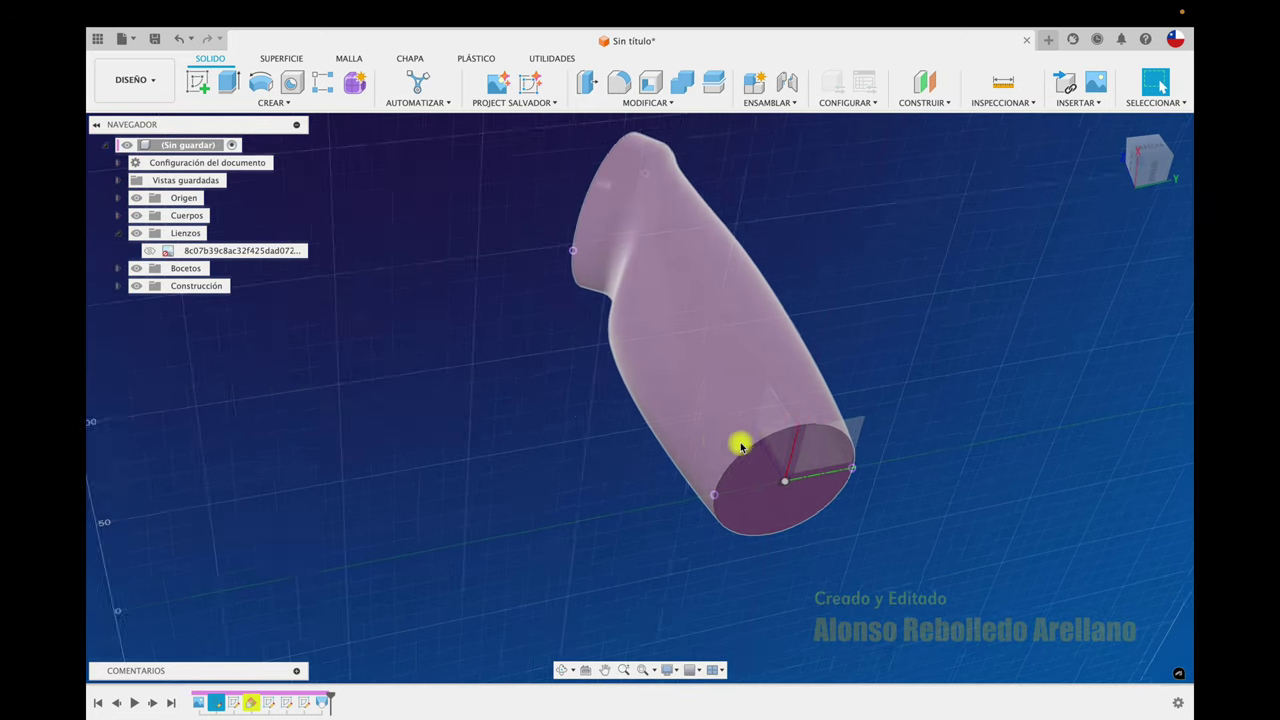
pyautogui.scroll(3, 737, 446)
pyautogui.click(619, 82)
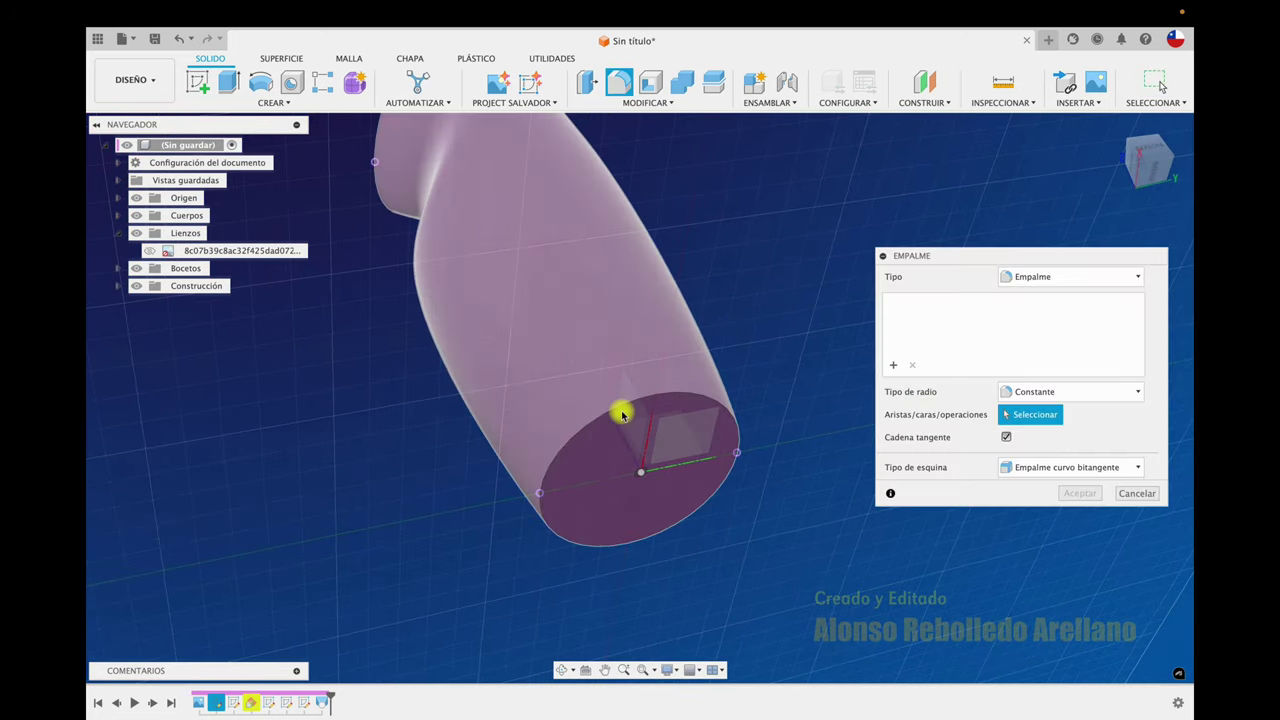
# Step: Abandon rounding the bottom edge and orbit to a low side view
pyautogui.click(589, 425)
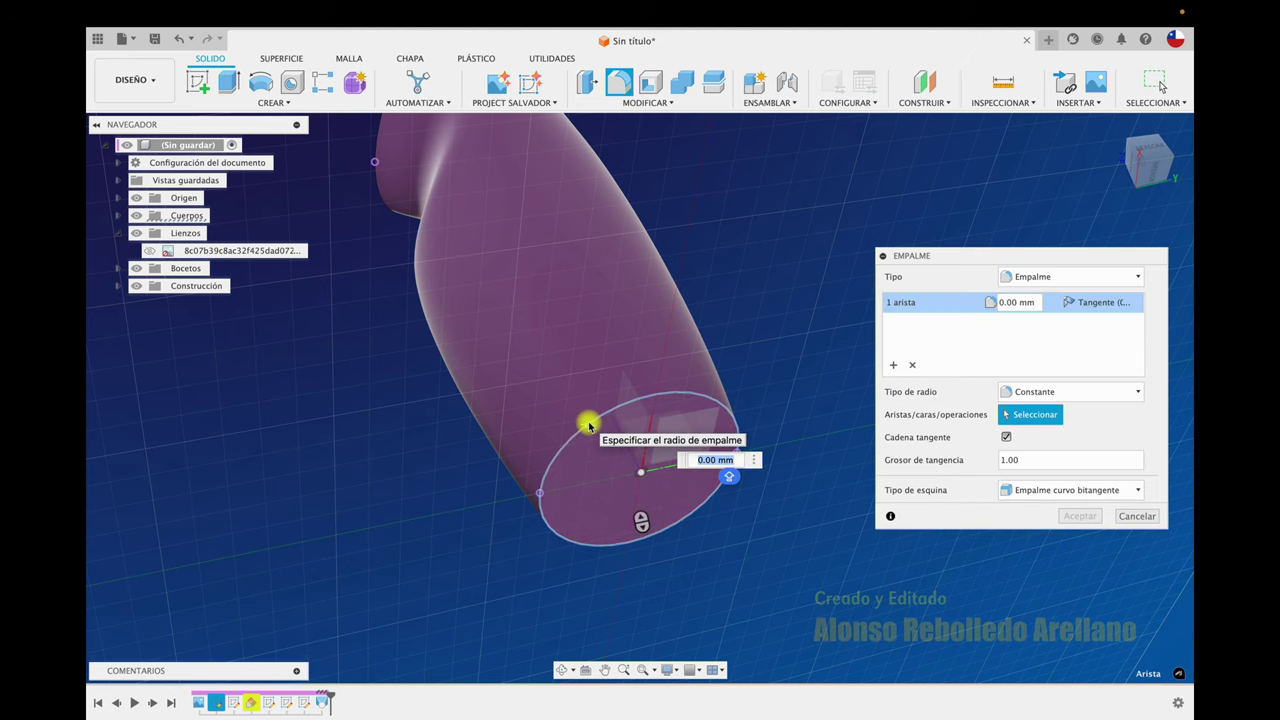
pyautogui.press('Escape')
pyautogui.moveTo(589, 425)
pyautogui.keyDown('shift'); pyautogui.mouseDown(button='middle')
pyautogui.moveTo(623, 377)
pyautogui.moveTo(583, 491)
pyautogui.moveTo(731, 317)
pyautogui.moveTo(706, 300)
pyautogui.moveTo(706, 189)
pyautogui.moveTo(611, 120)
pyautogui.mouseUp(button='middle'); pyautogui.keyUp('shift')
# Step: Fillet the bottle's top elliptical edge at 5 mm and show the reference photo again
pyautogui.click(619, 82)
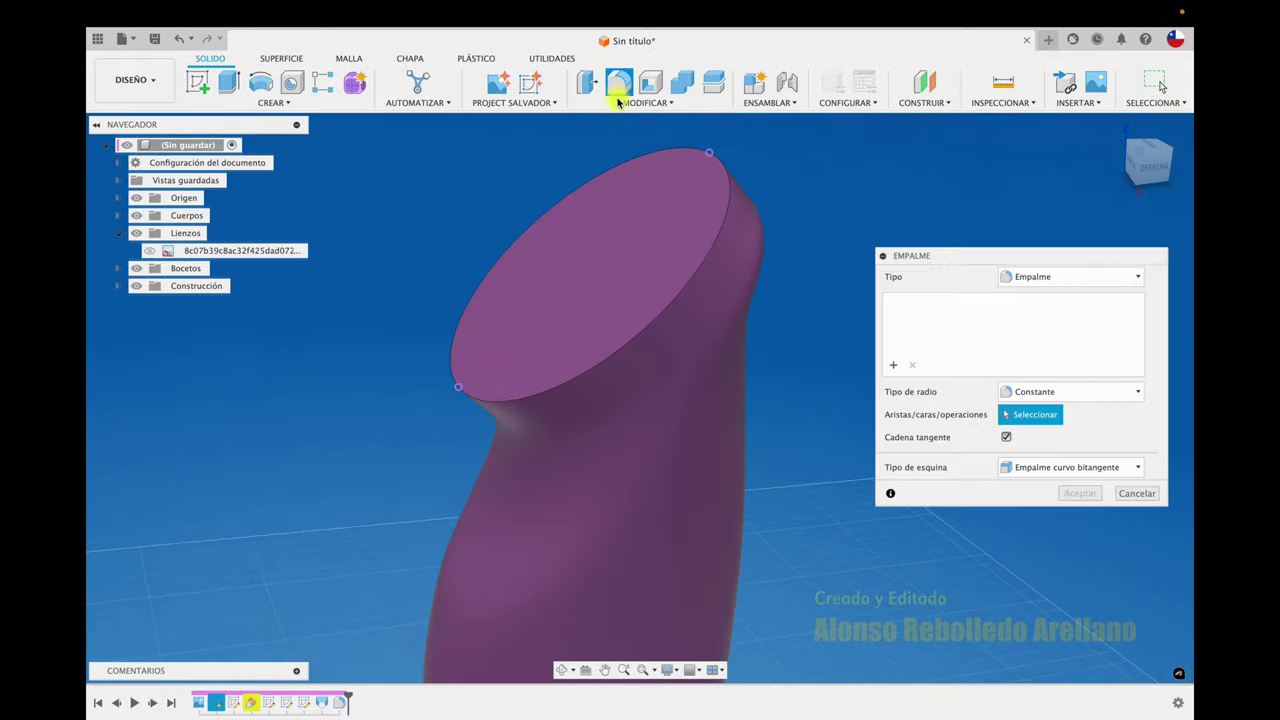
pyautogui.click(608, 363)
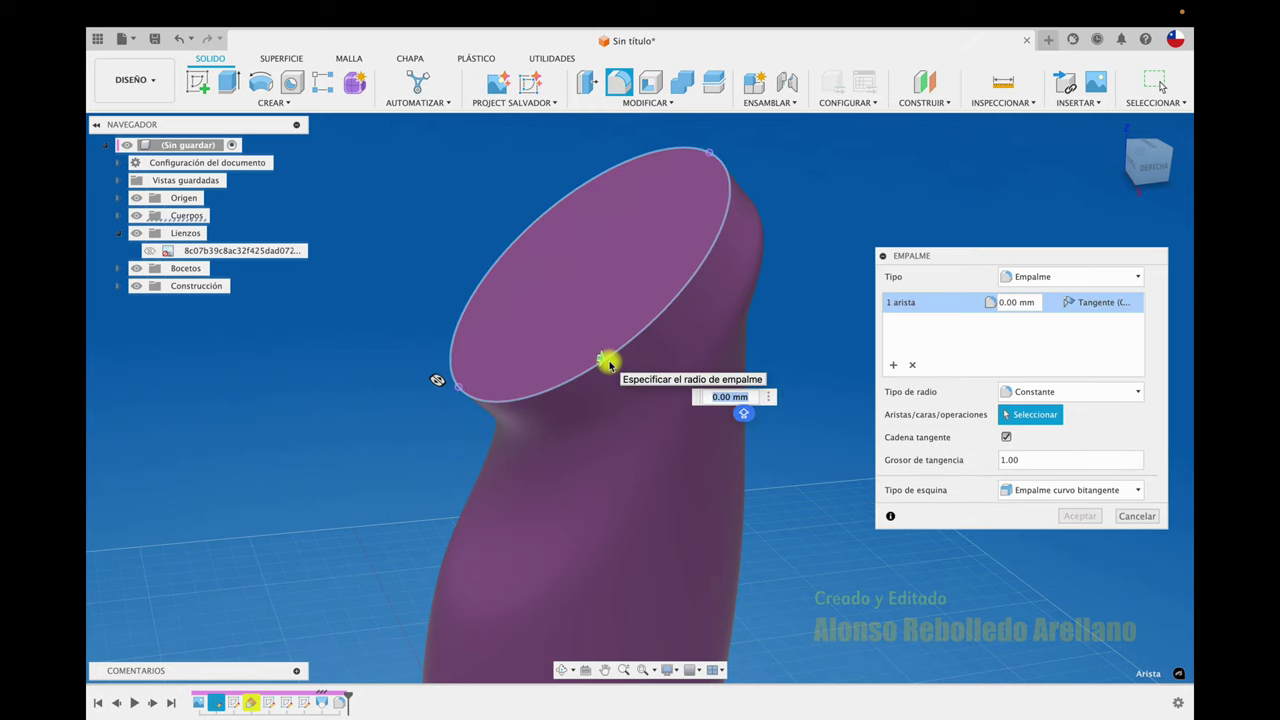
pyautogui.write('5')
pyautogui.keyDown('shift'); pyautogui.moveTo(748, 371); pyautogui.dragTo(854, 414, button='middle'); pyautogui.keyUp('shift')
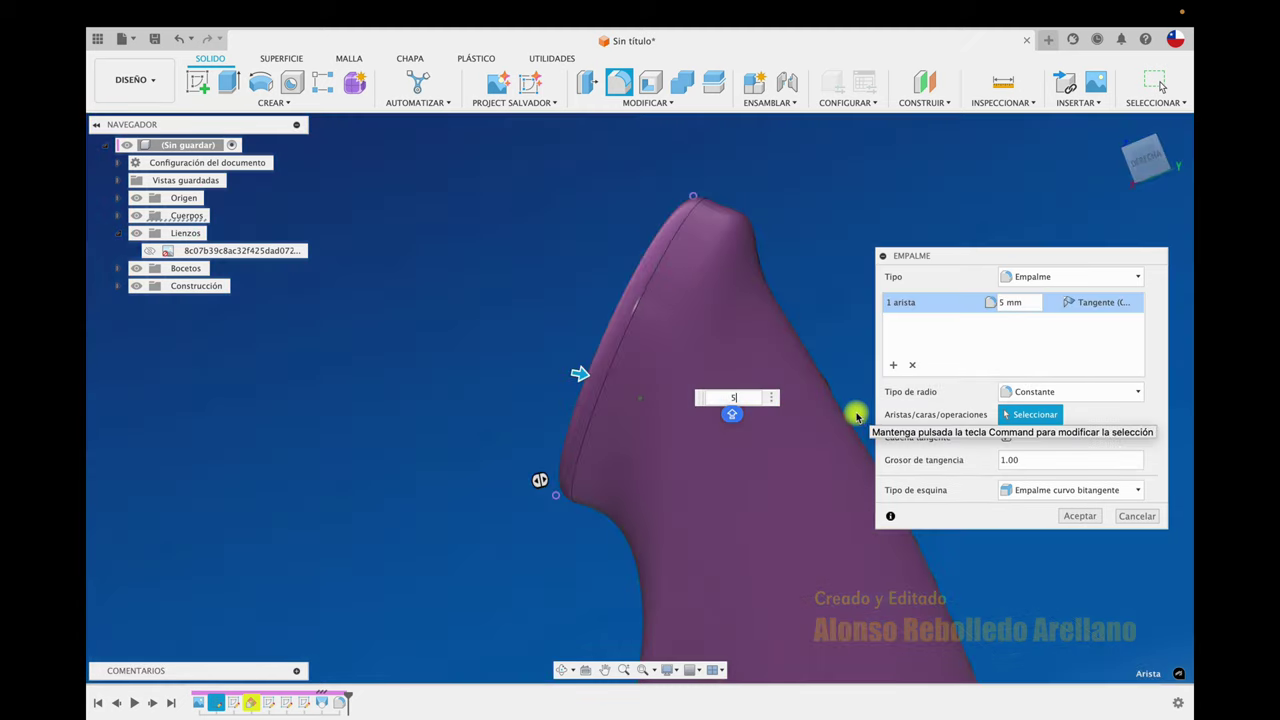
pyautogui.click(1078, 516)
pyautogui.keyDown('shift'); pyautogui.moveTo(854, 371); pyautogui.dragTo(849, 371, button='middle'); pyautogui.keyUp('shift')
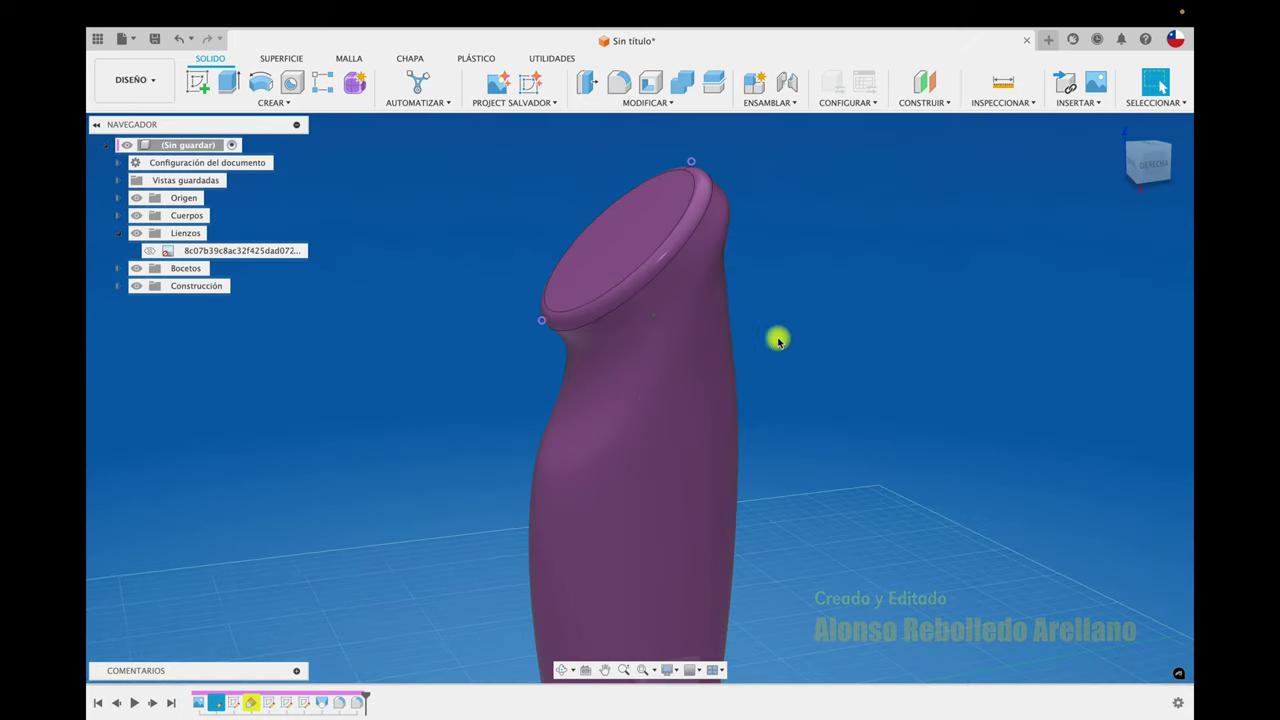
pyautogui.keyDown('shift'); pyautogui.moveTo(629, 242); pyautogui.dragTo(651, 266, button='middle'); pyautogui.keyUp('shift')
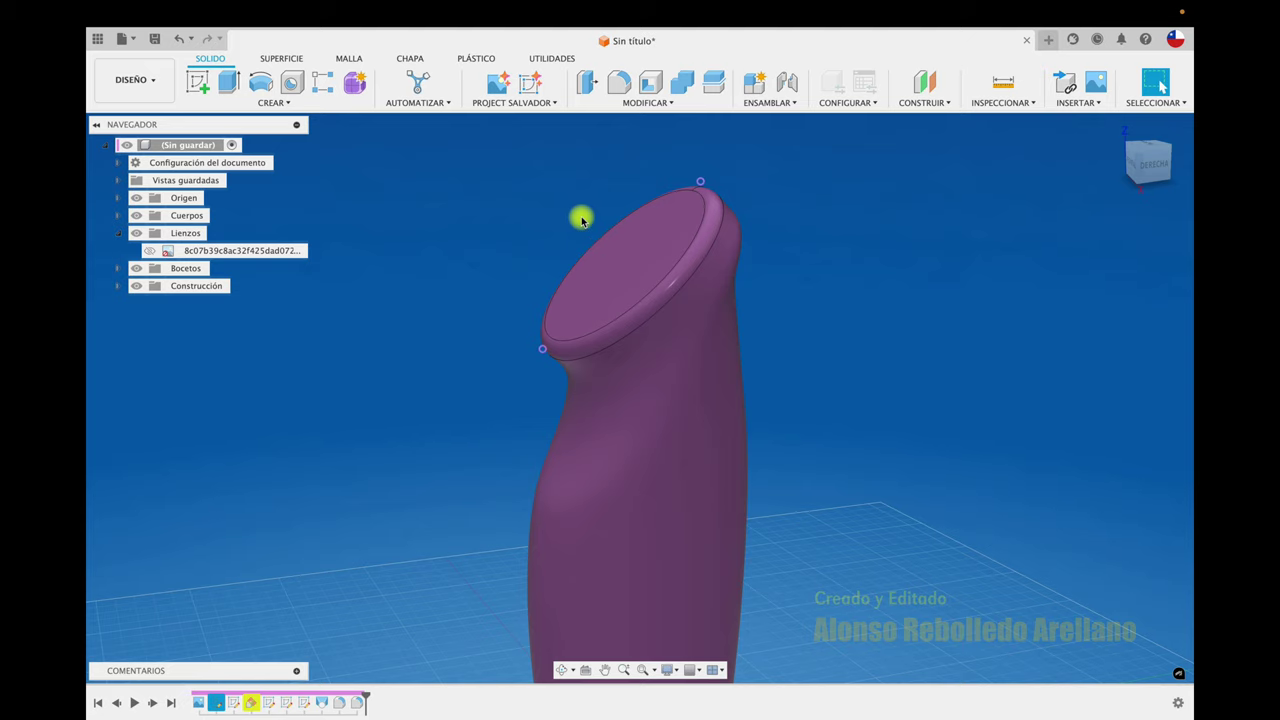
pyautogui.click(150, 250)
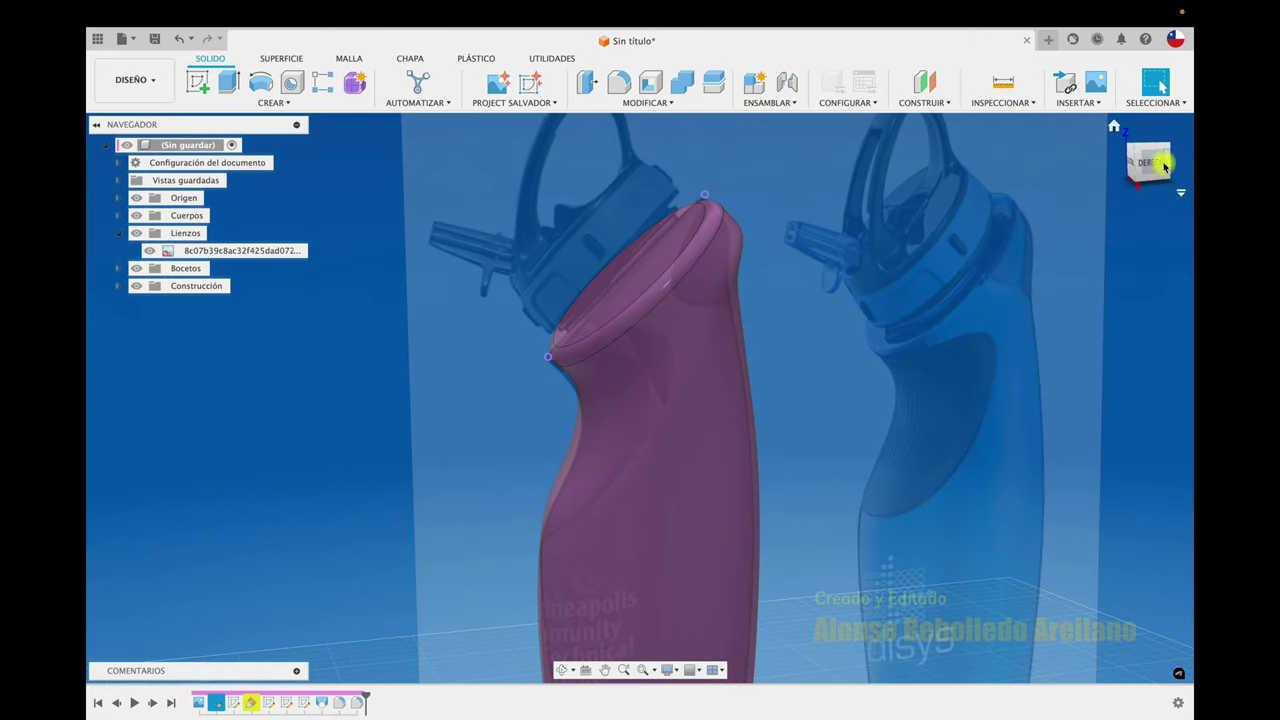
pyautogui.click(1154, 172)
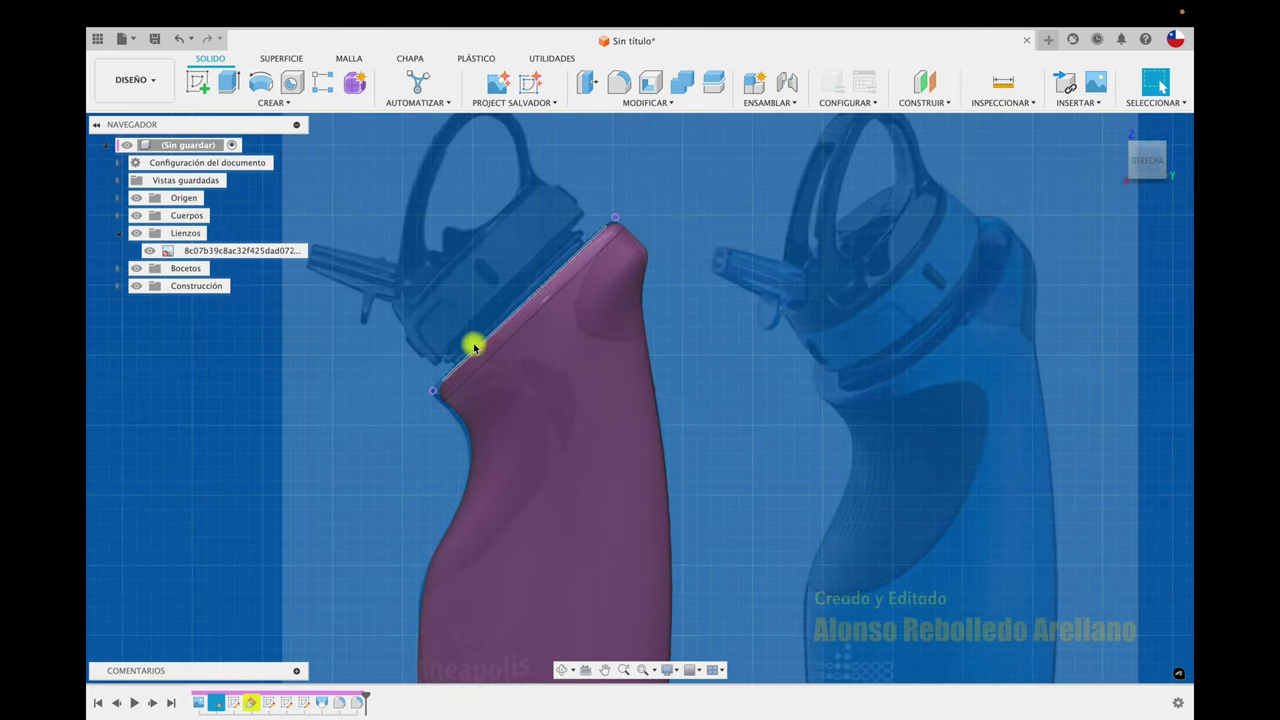
pyautogui.click(1003, 88)
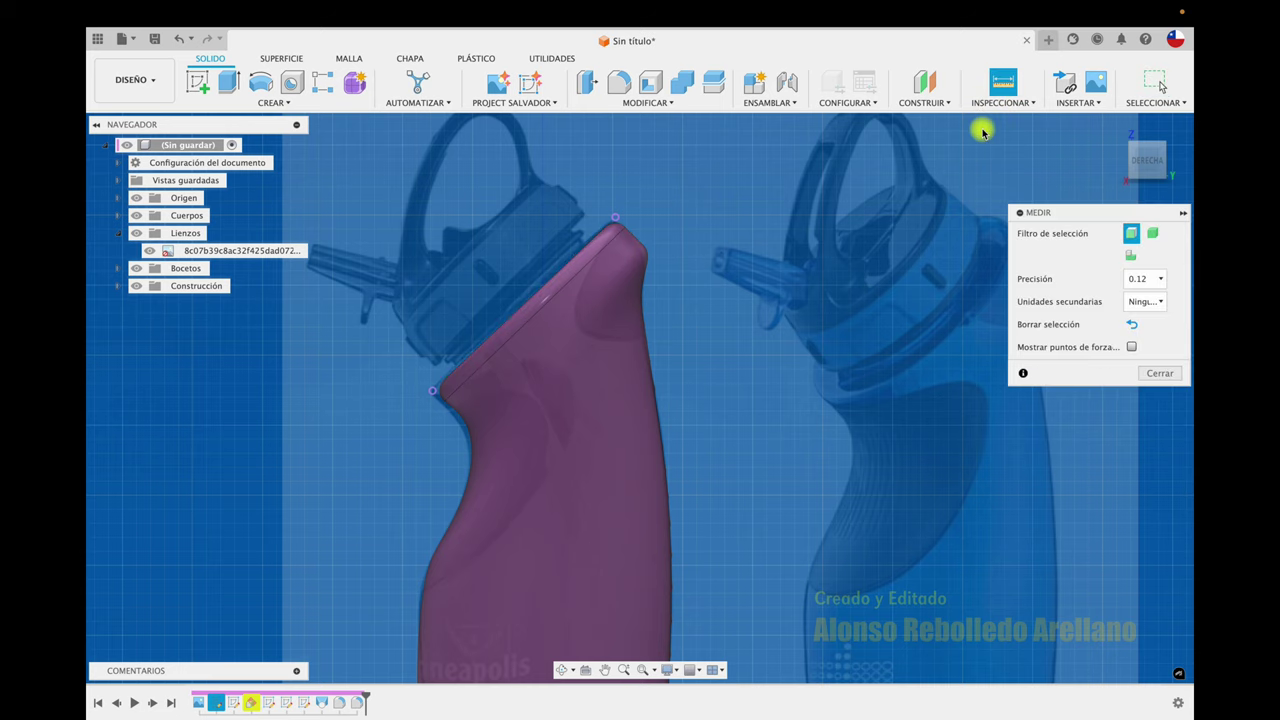
pyautogui.click(1158, 374)
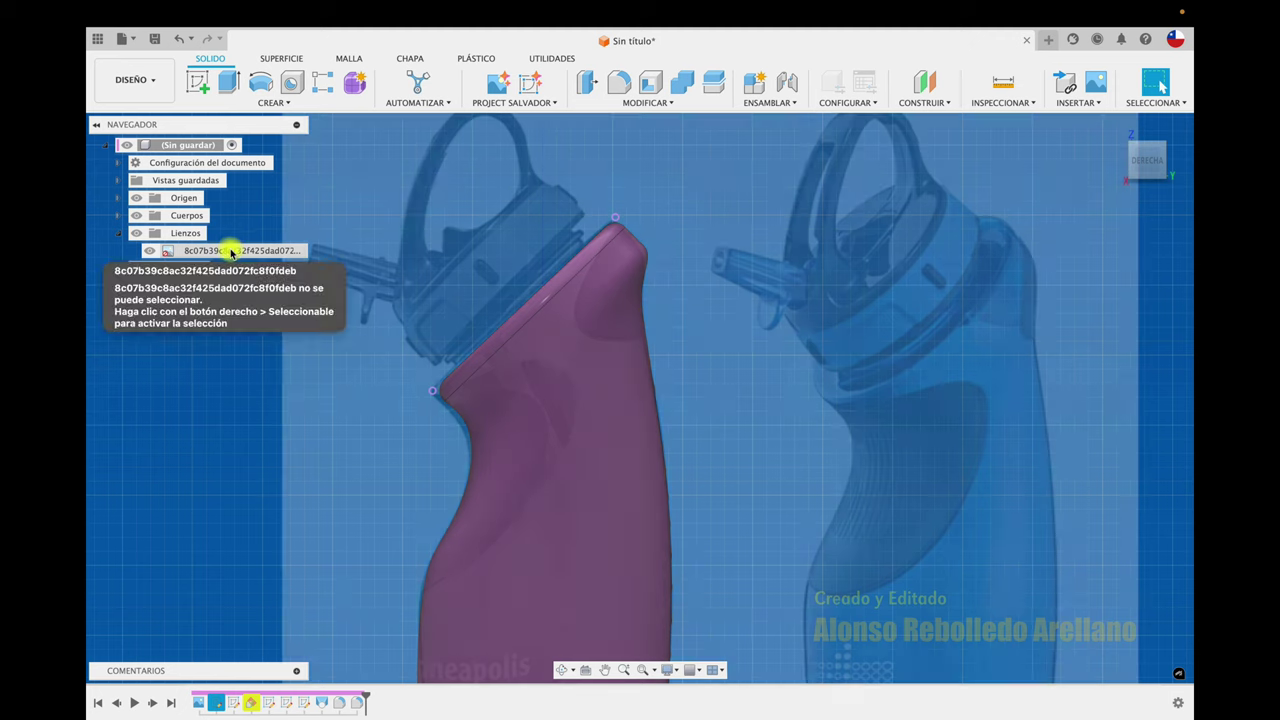
pyautogui.click(232, 251)
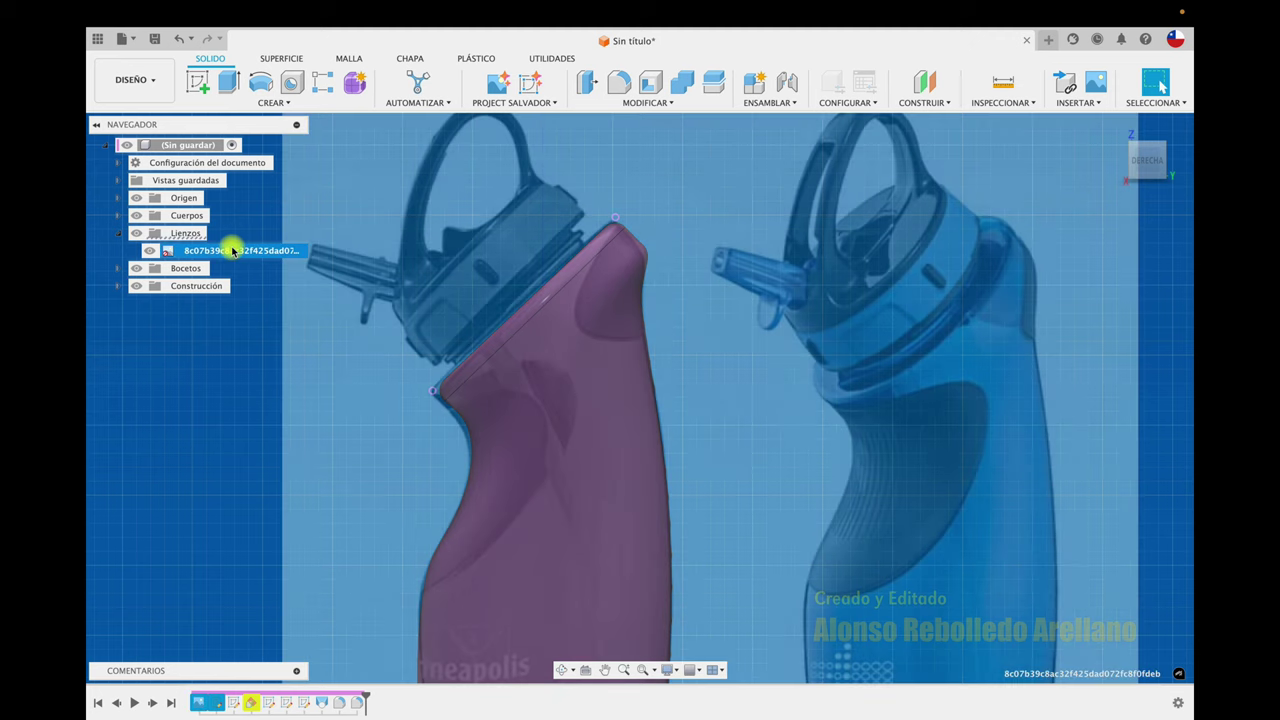
pyautogui.click(232, 251)
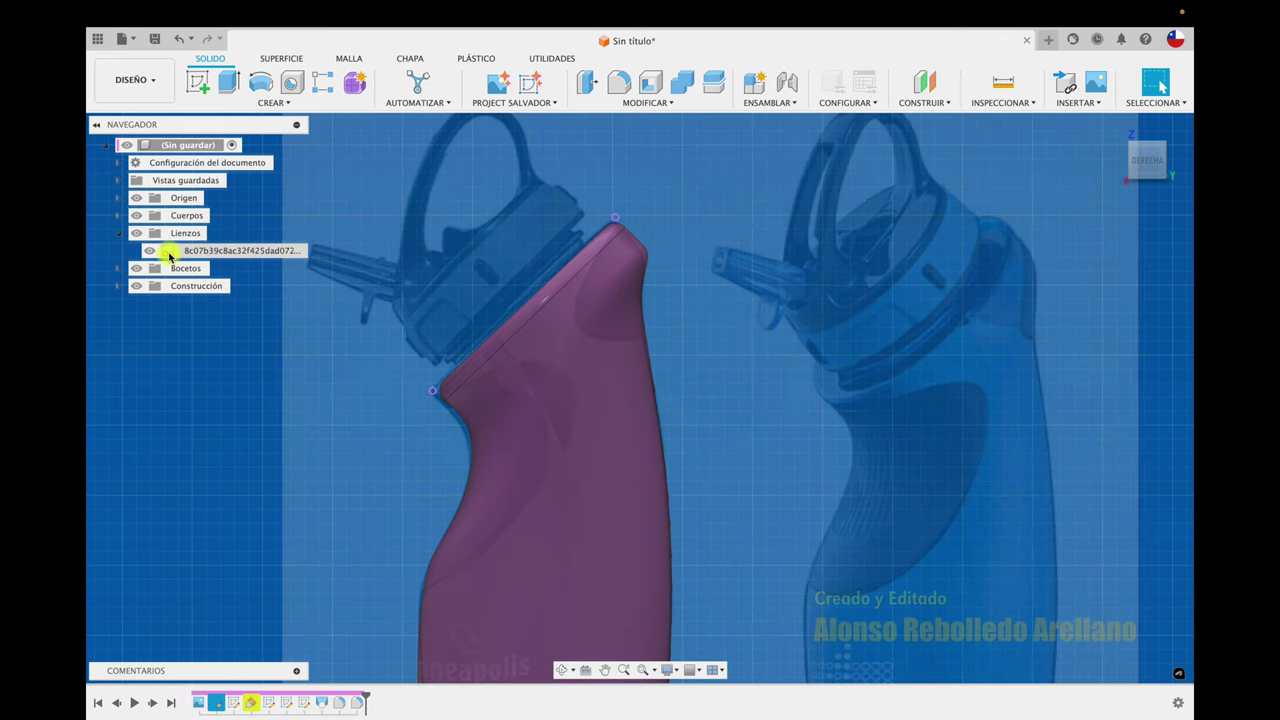
pyautogui.rightClick(169, 256)
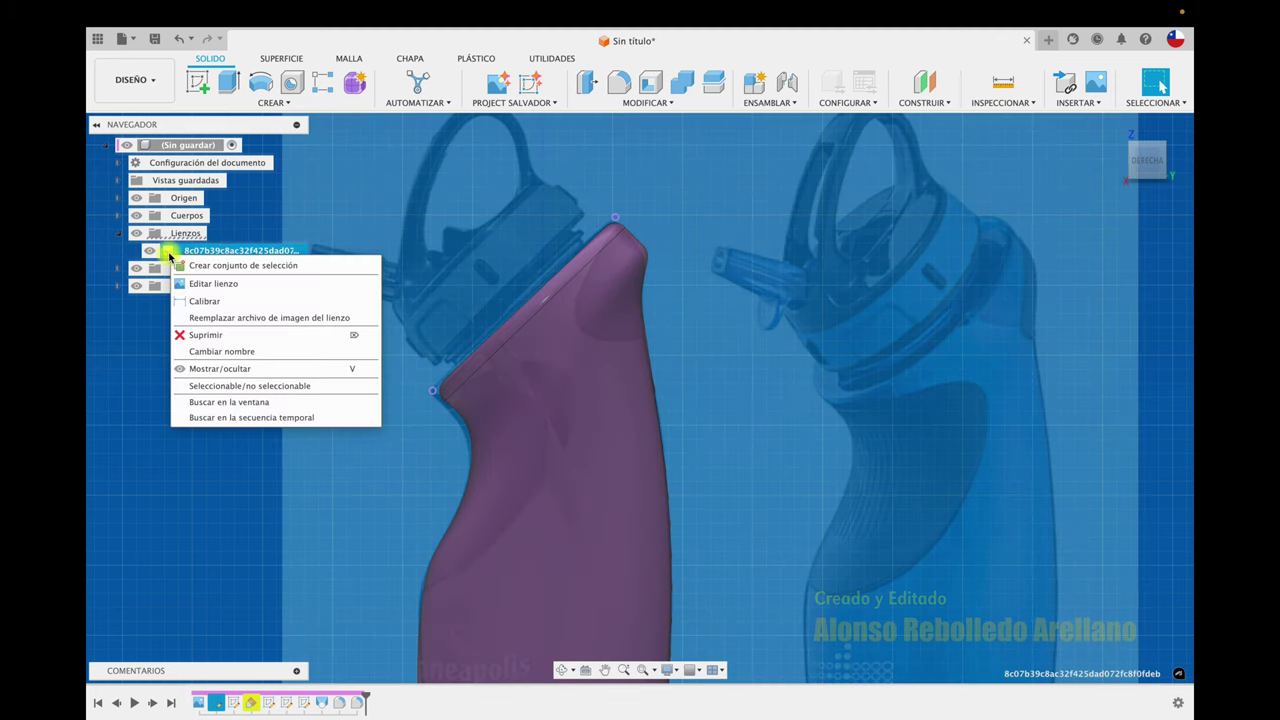
pyautogui.click(203, 300)
pyautogui.click(581, 238)
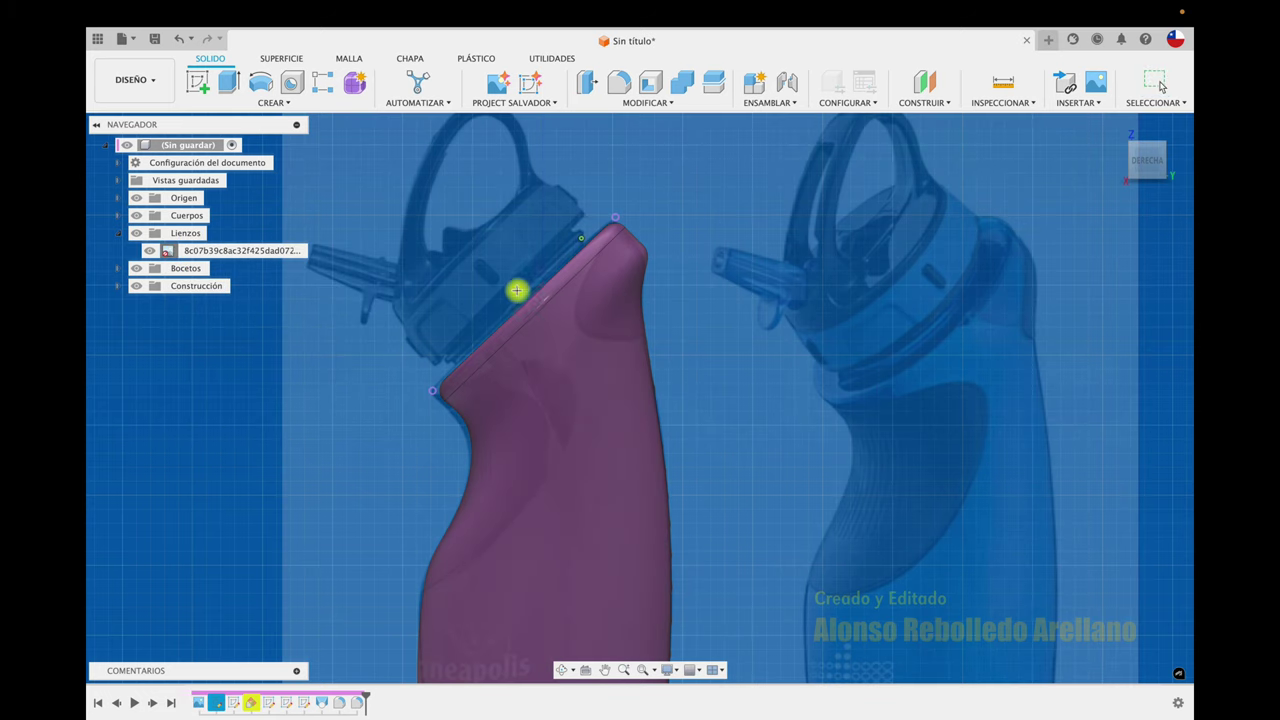
pyautogui.click(452, 361)
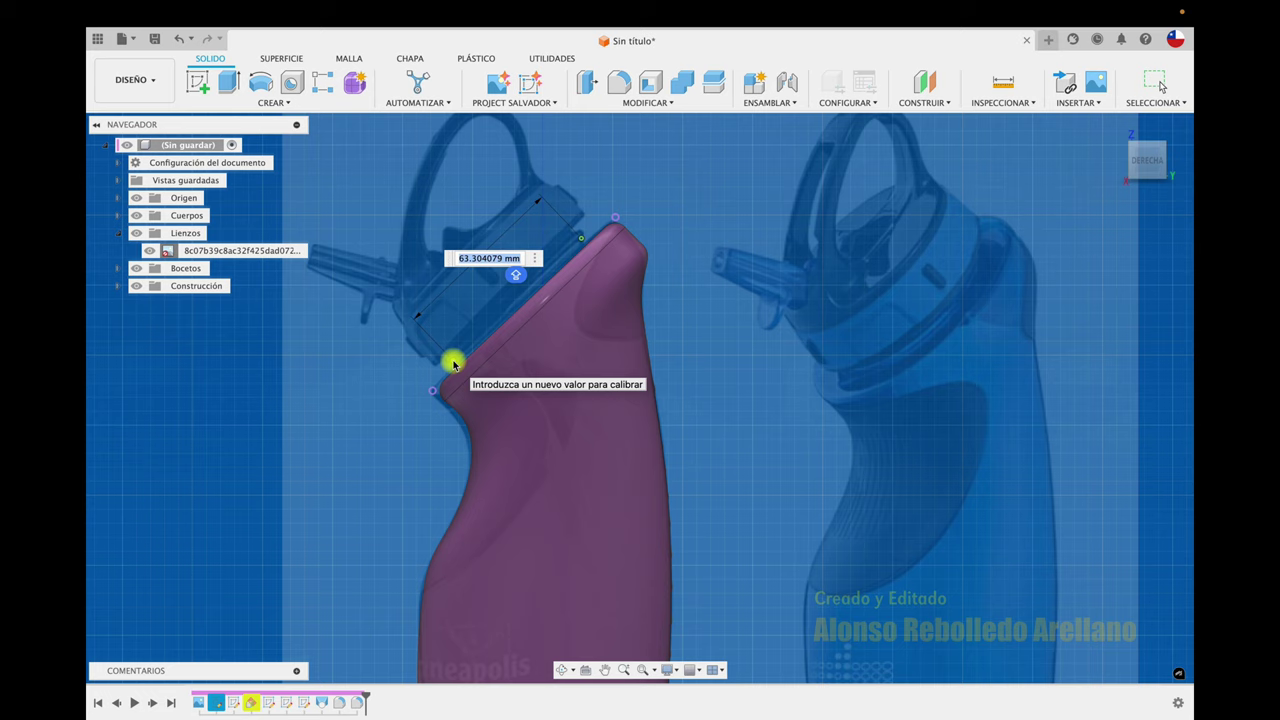
pyautogui.press('Escape')
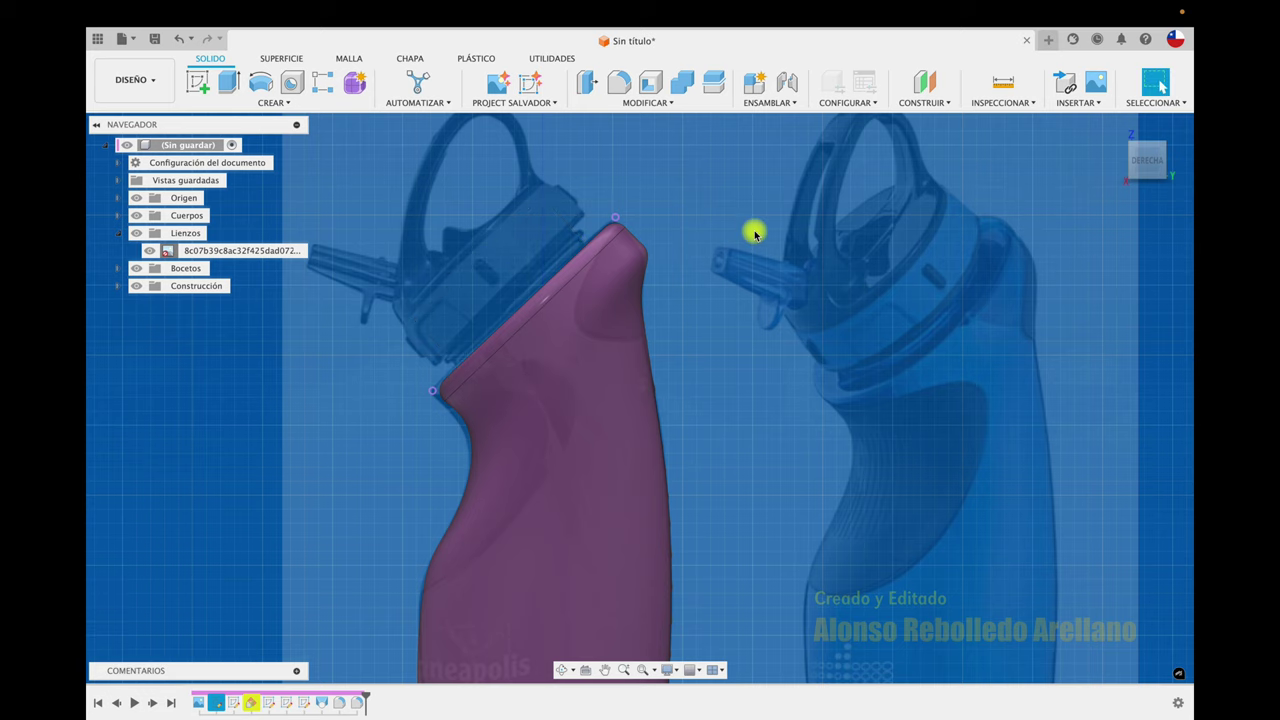
pyautogui.scroll(5, 568, 240)
pyautogui.scroll(-3, 568, 240)
pyautogui.scroll(-3, 554, 226)
pyautogui.scroll(-2, 546, 231)
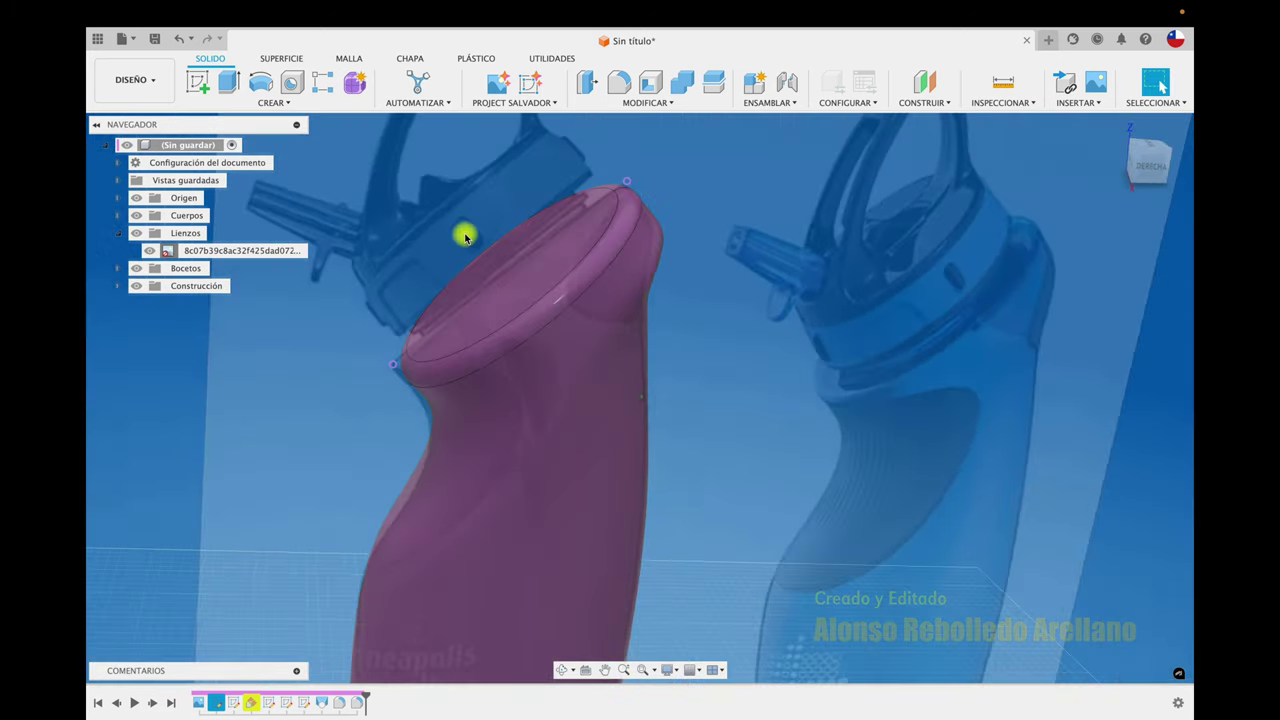
pyautogui.click(149, 252)
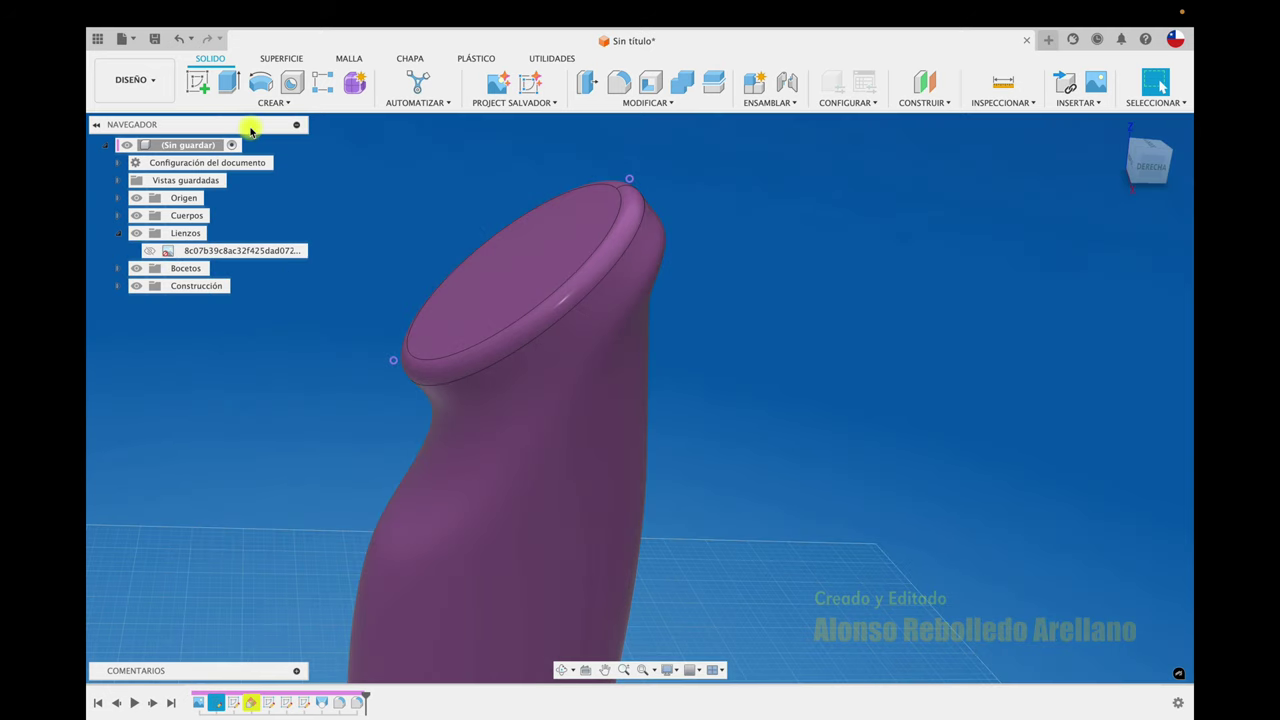
# Step: Start a sketch on the bottle's flat top face and project its rim edge into it
pyautogui.click(197, 82)
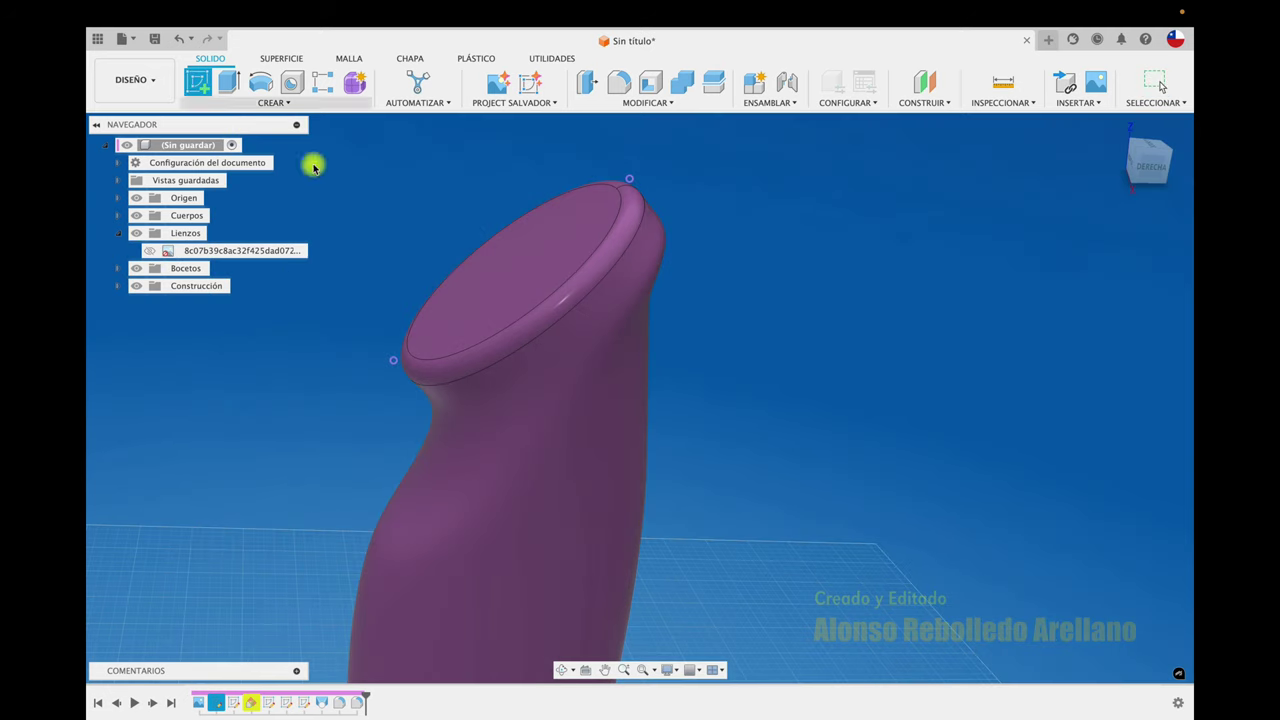
pyautogui.click(490, 305)
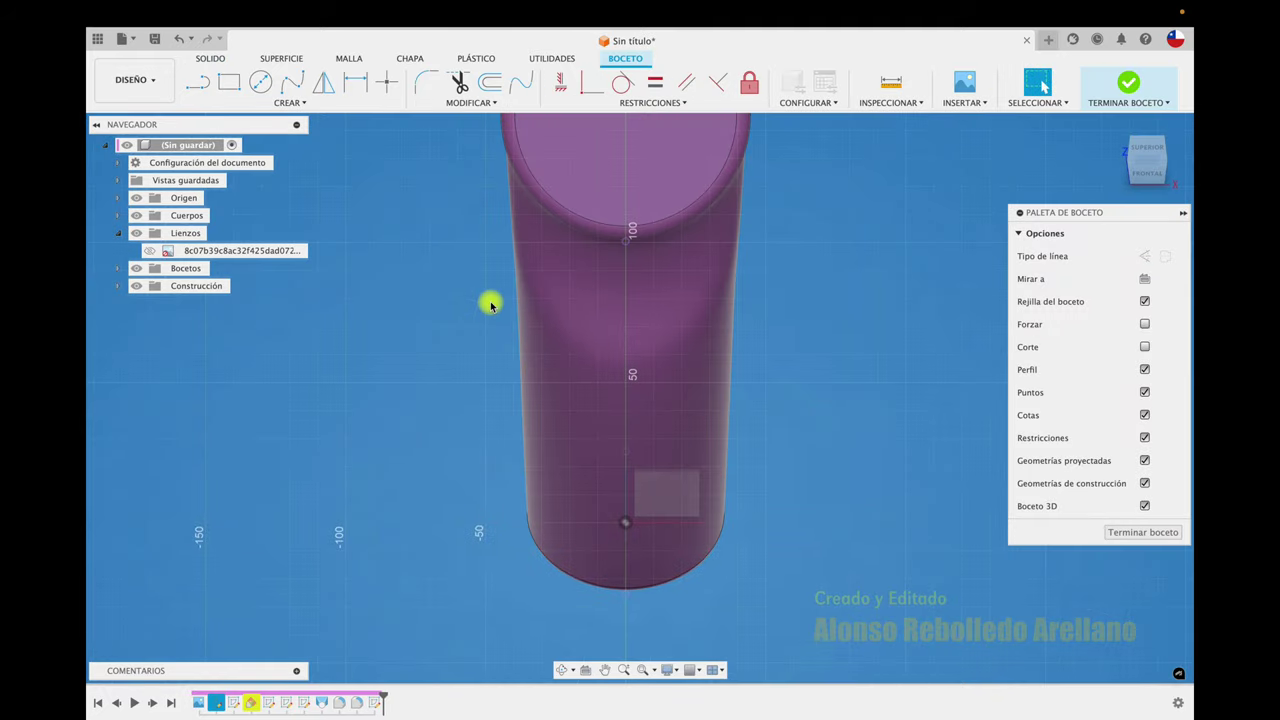
pyautogui.press('c')
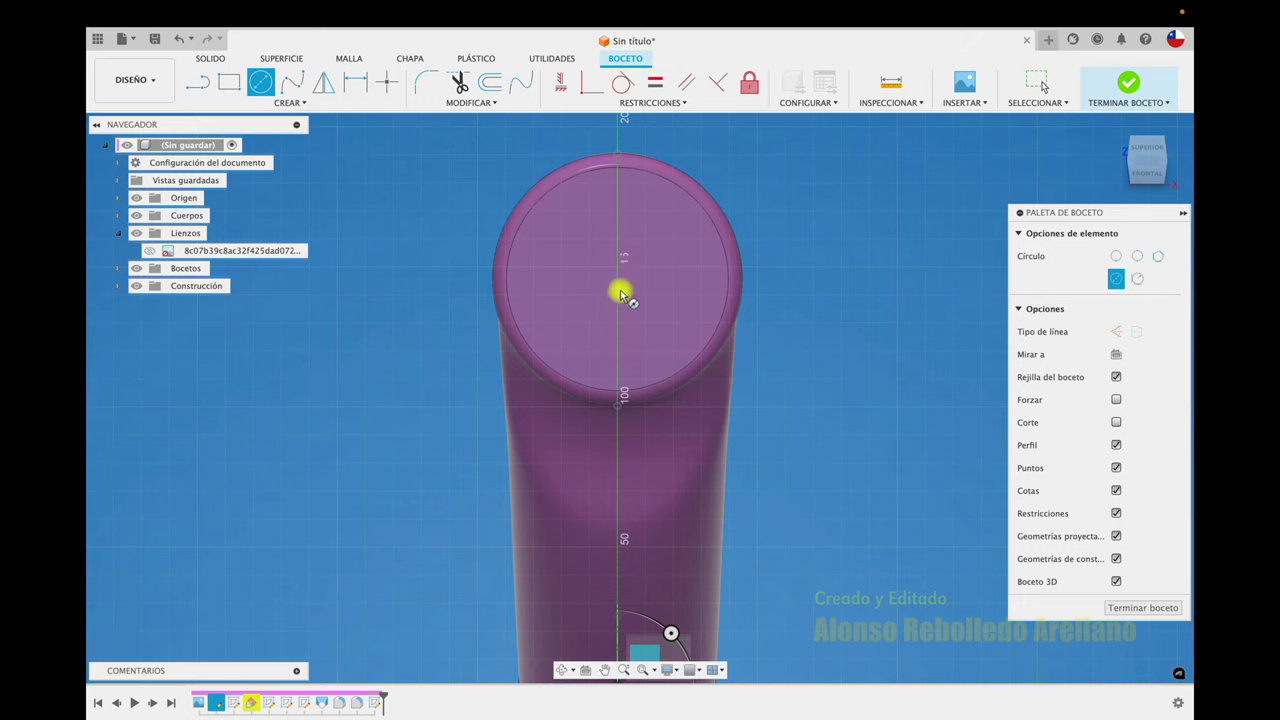
pyautogui.click(318, 104)
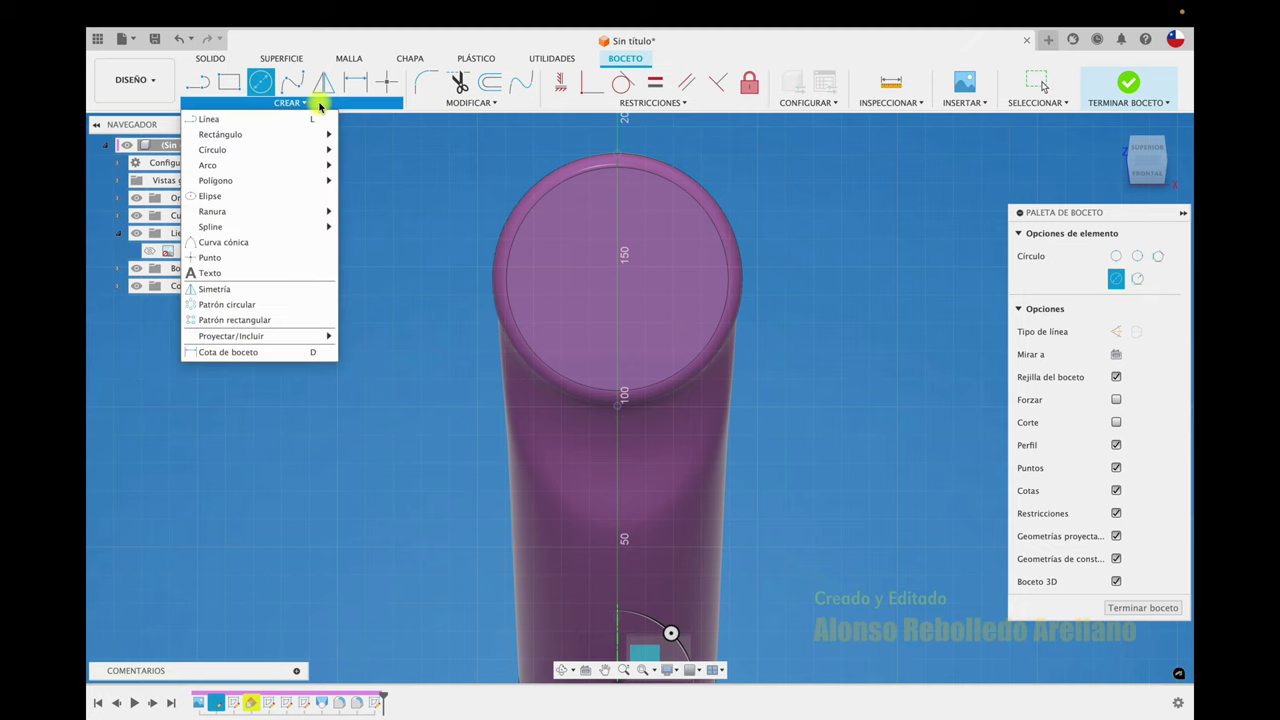
pyautogui.moveTo(240, 336)
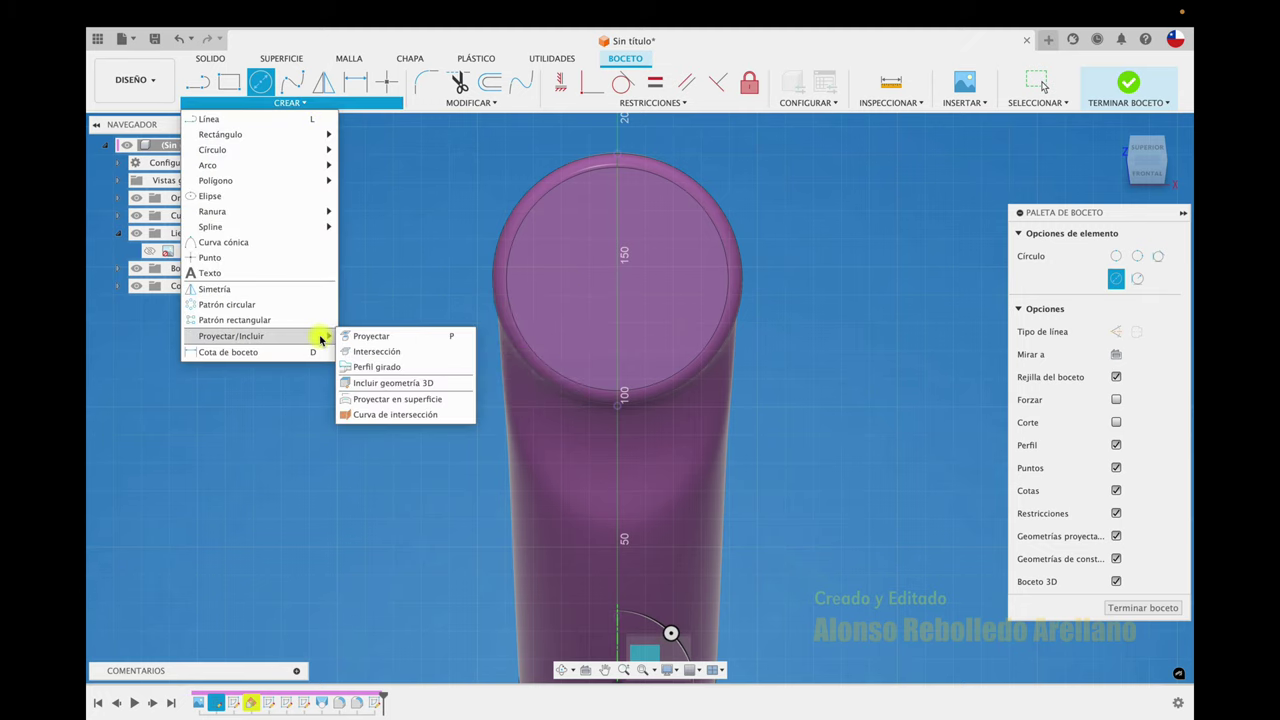
pyautogui.click(355, 336)
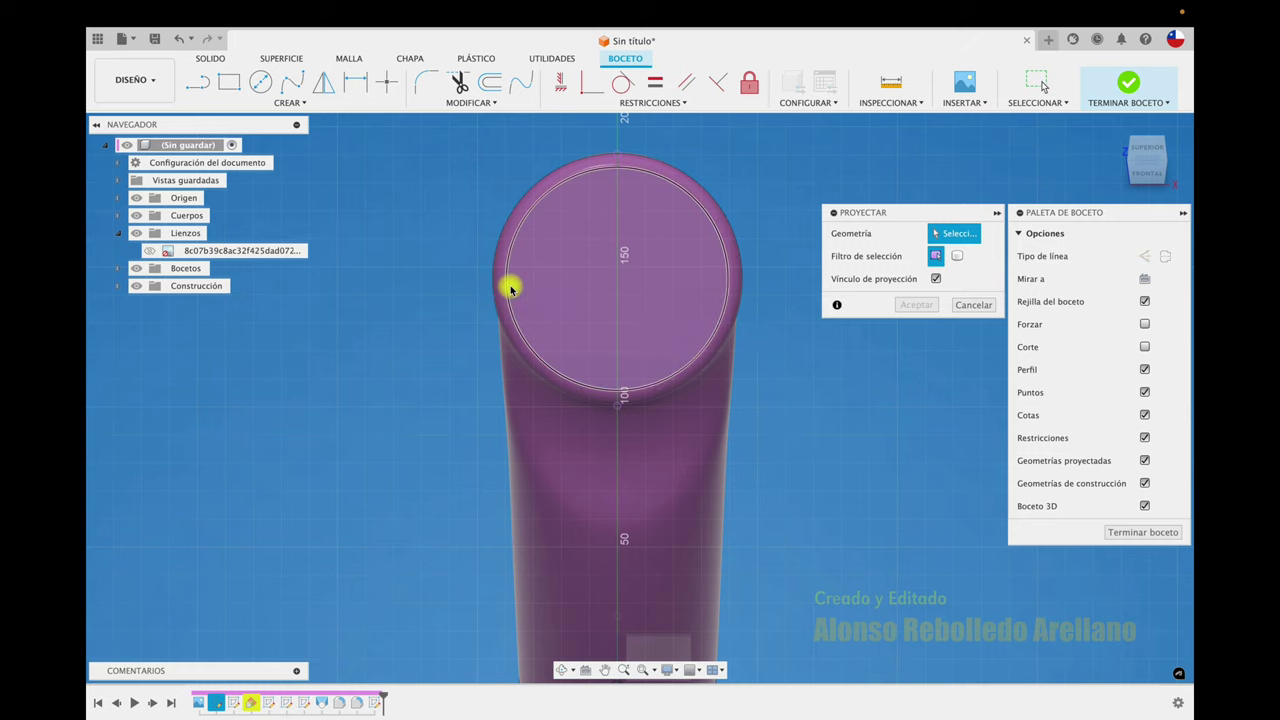
pyautogui.click(508, 290)
pyautogui.click(916, 304)
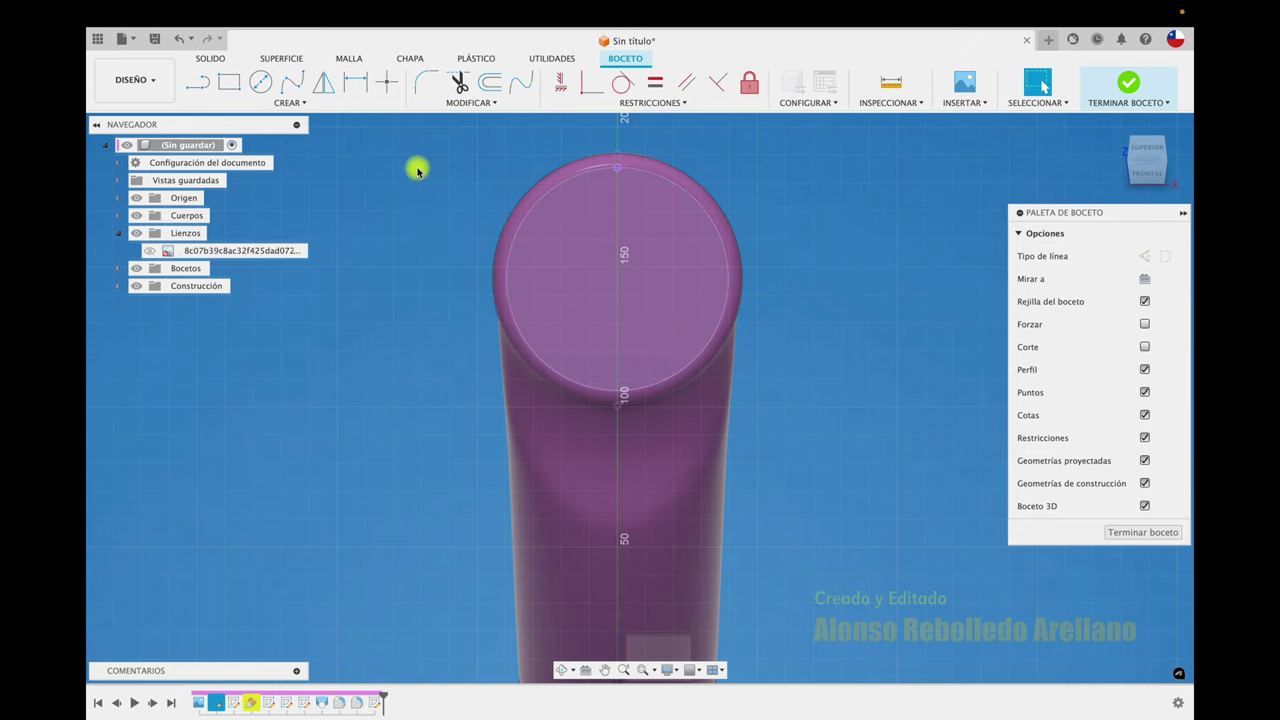
# Step: Draw a vertical helper line across the projected rim from its top to bottom point
pyautogui.press('c')
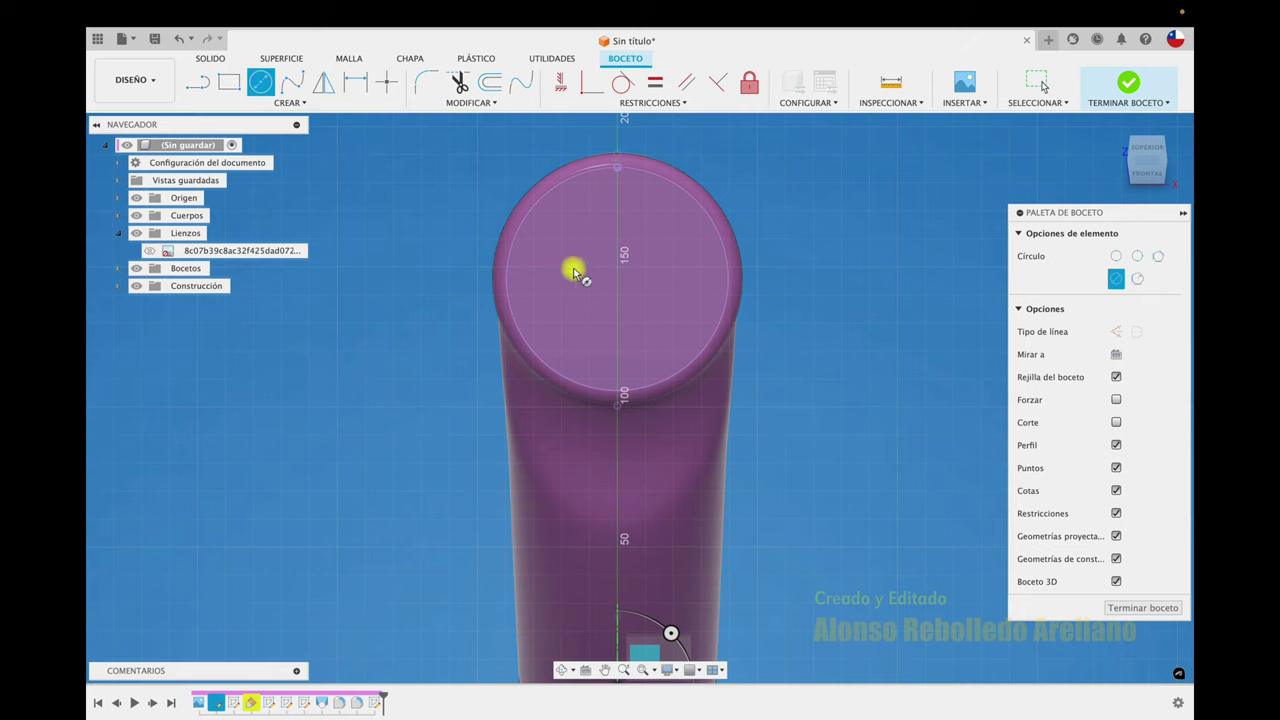
pyautogui.press('l')
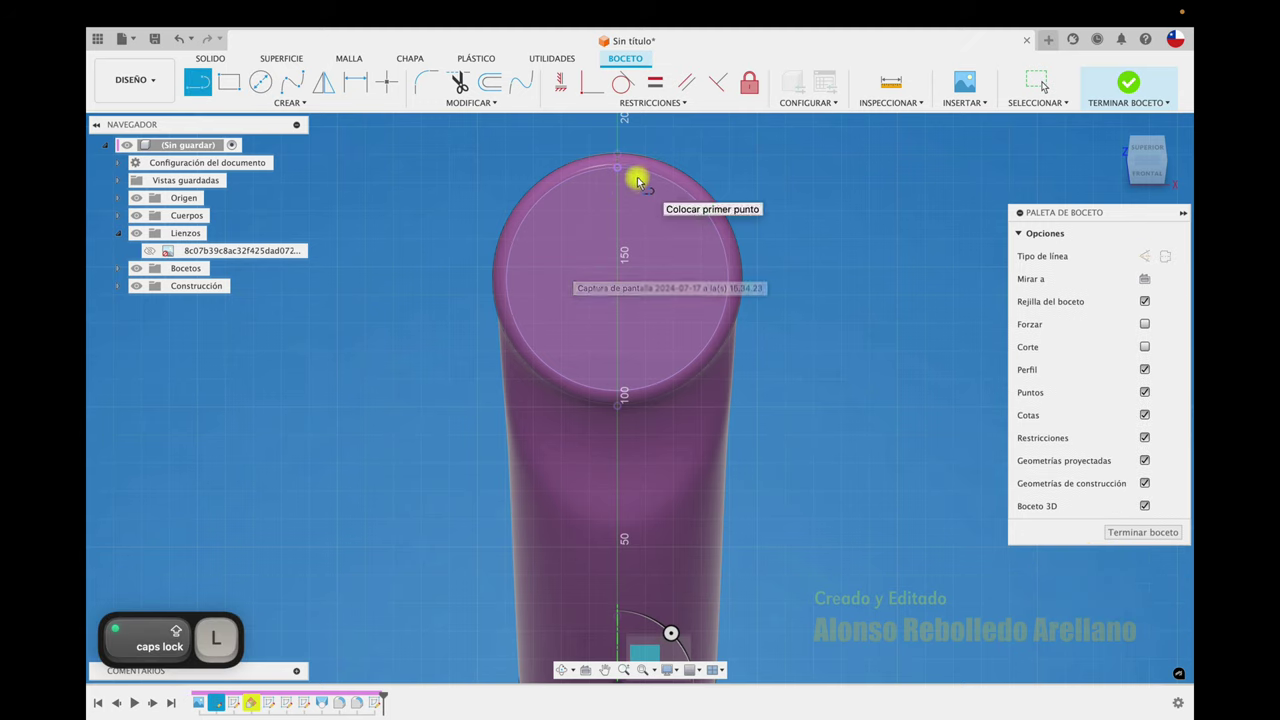
pyautogui.click(617, 168)
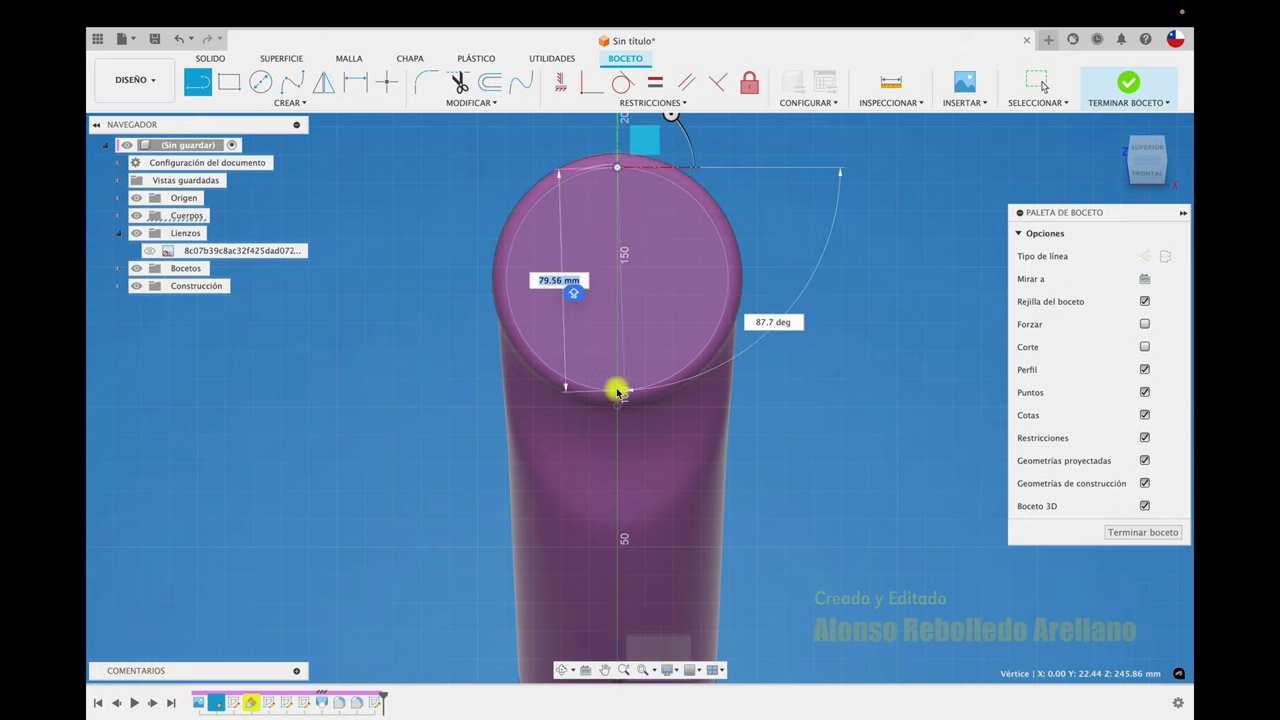
pyautogui.click(618, 393)
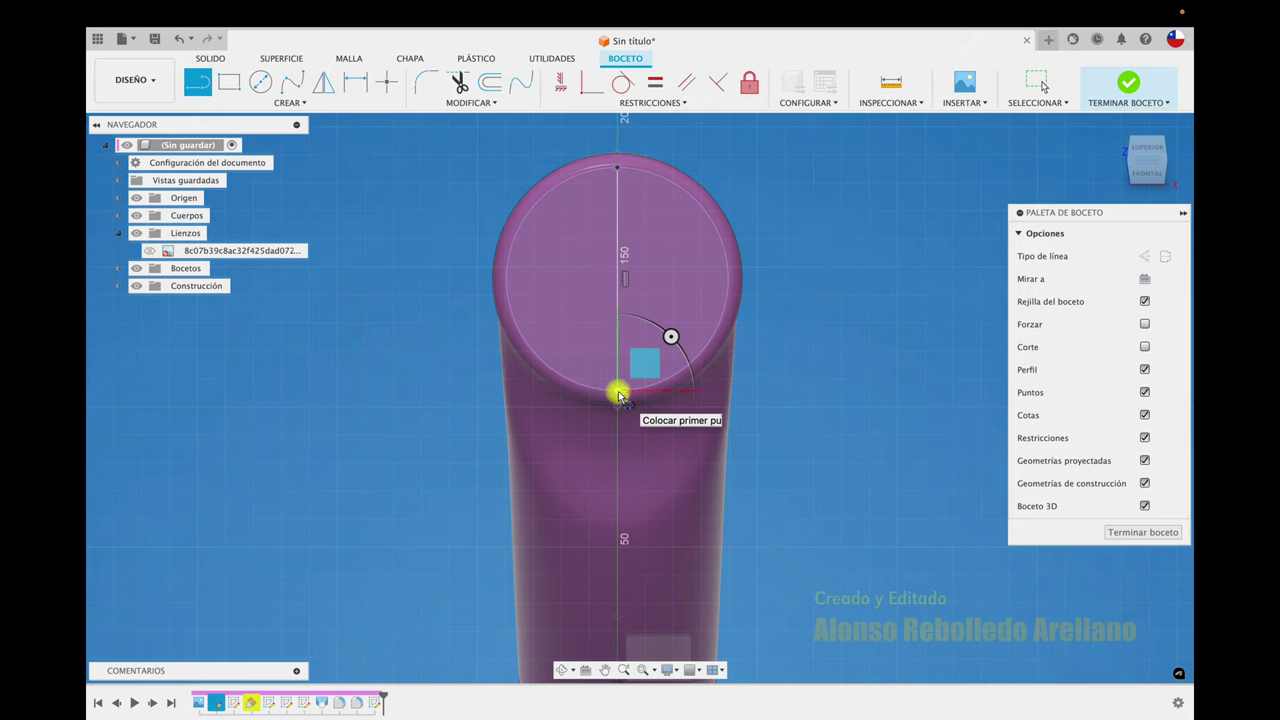
pyautogui.press('Escape')
# Step: Add a 62 mm circle at the line's midpoint, delete the helper line and finish the sketch
pyautogui.press('c')
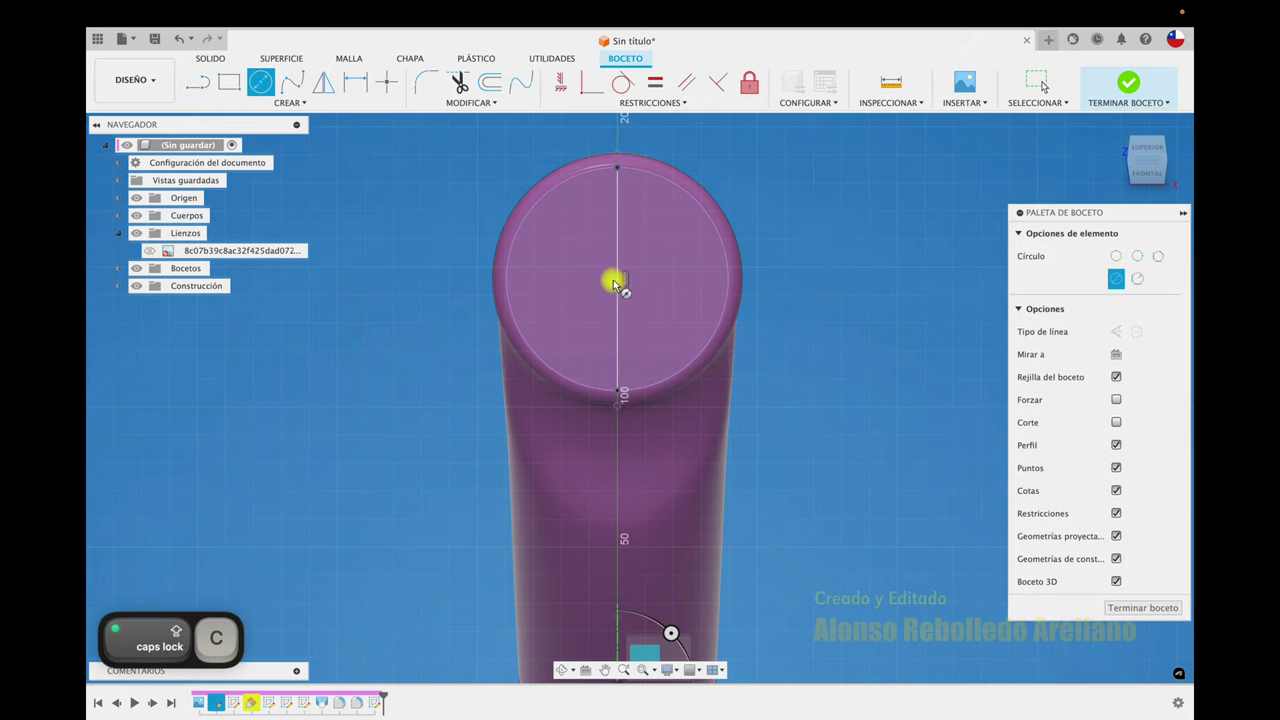
pyautogui.click(617, 279)
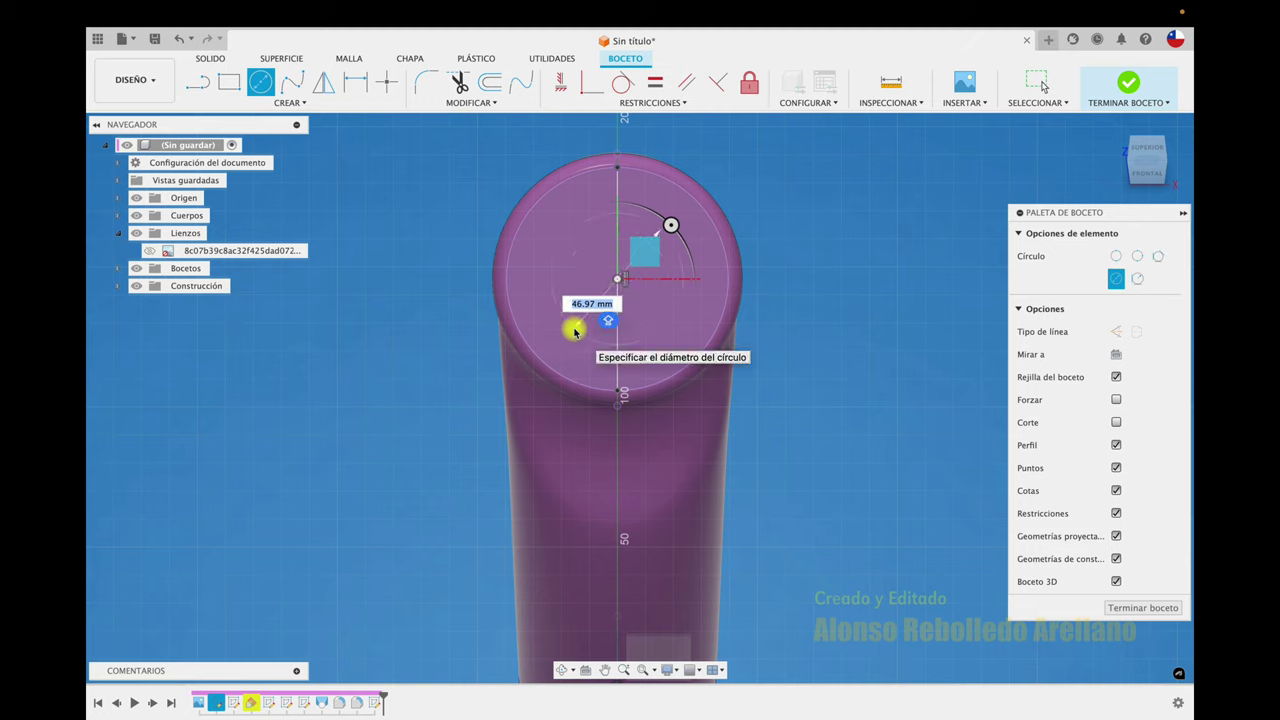
pyautogui.write('52')
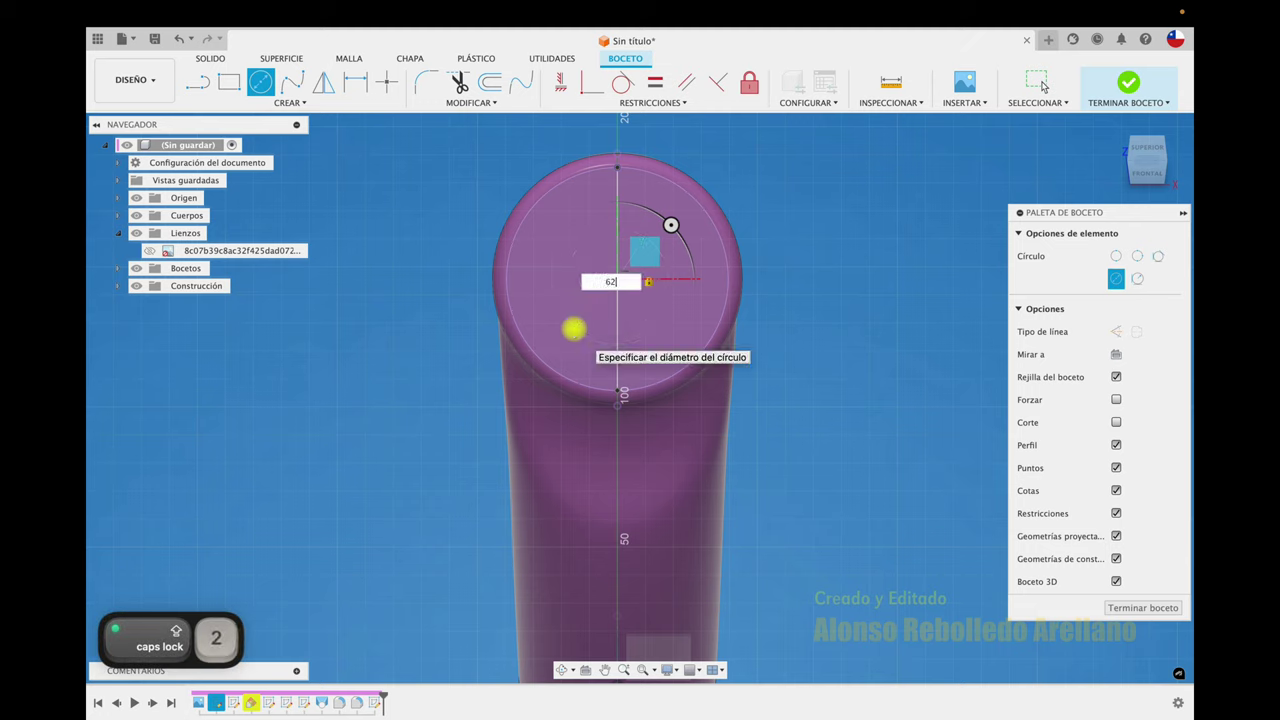
pyautogui.press('Return')
pyautogui.click(618, 334)
pyautogui.press('Delete')
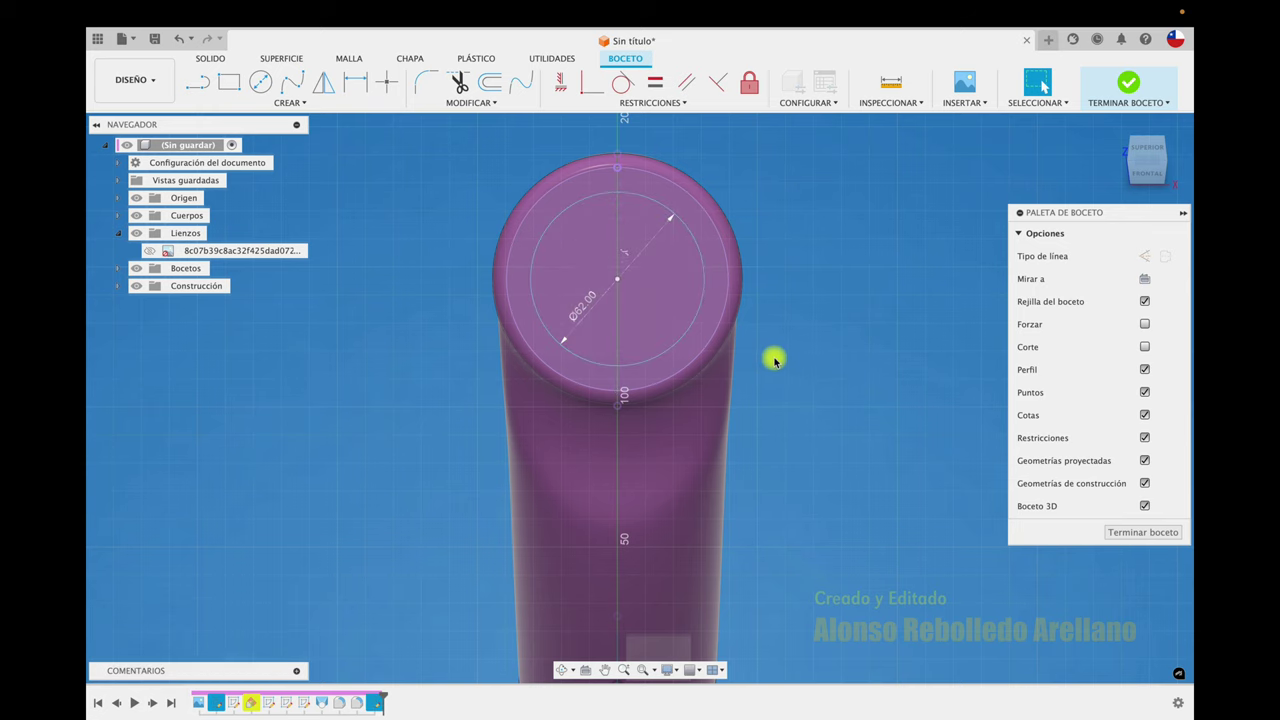
pyautogui.scroll(-2, 803, 314)
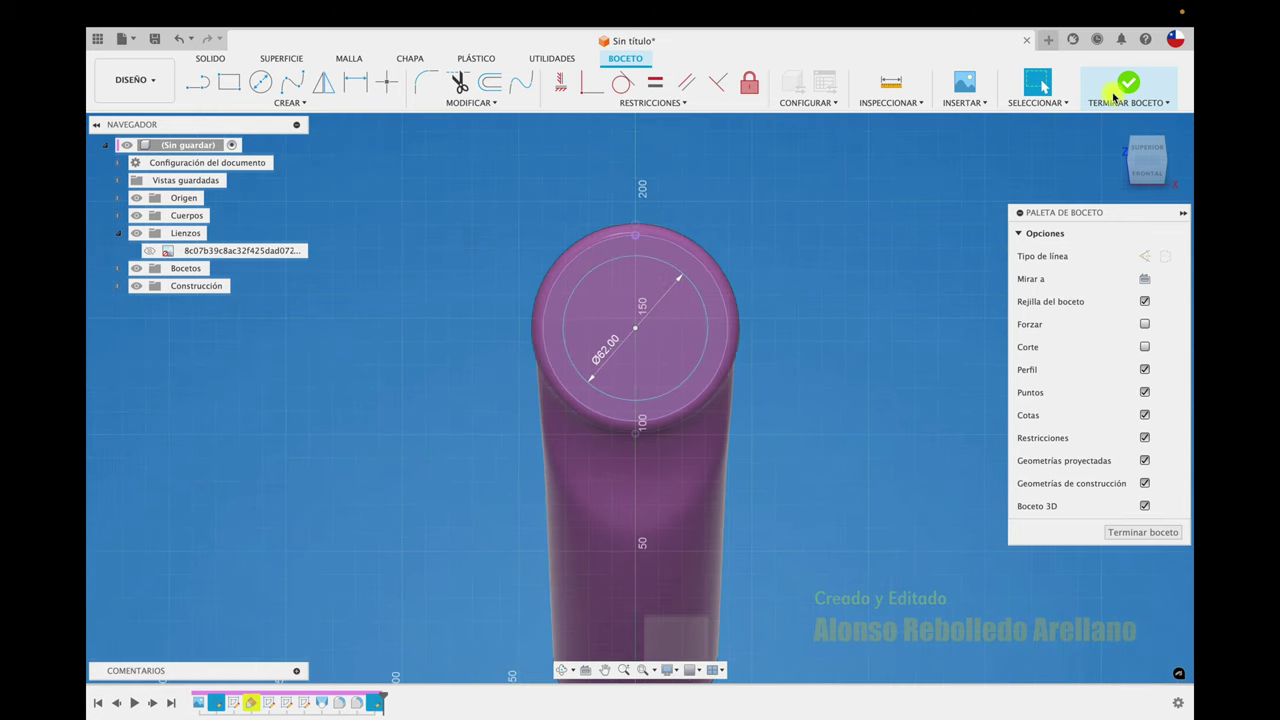
pyautogui.click(1114, 95)
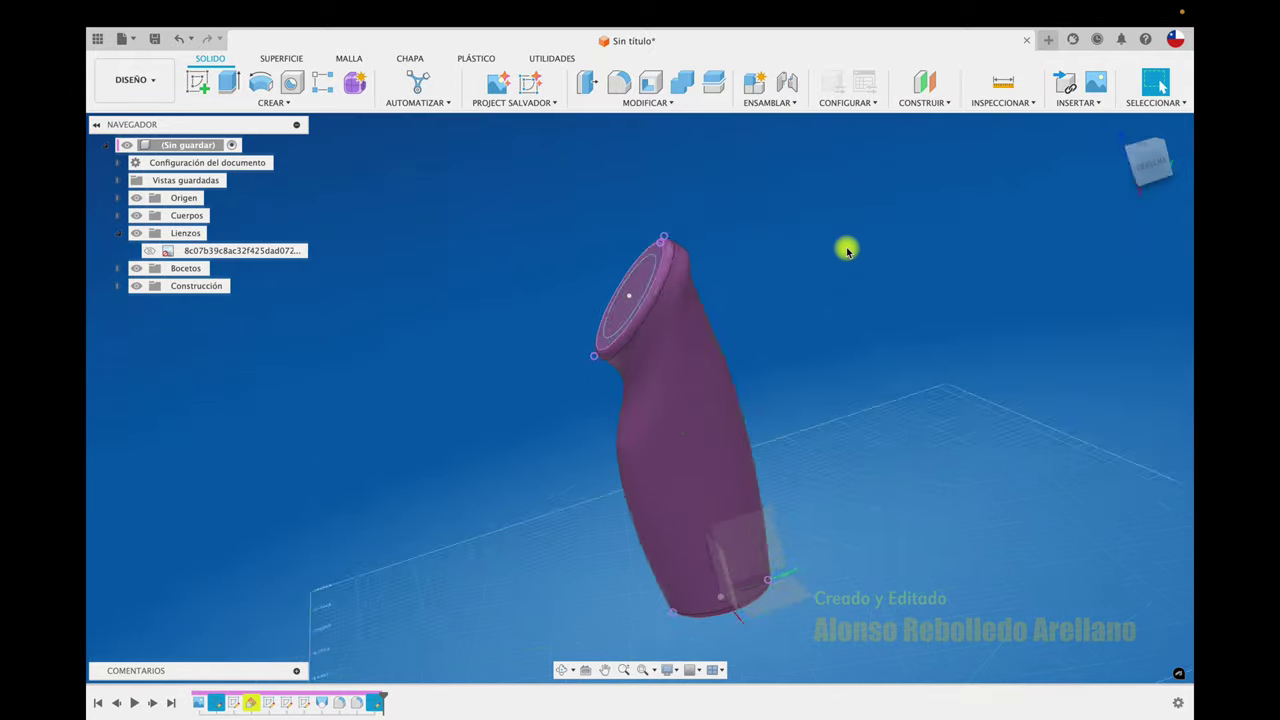
# Step: Extrude the 62 mm circle profile 20 mm upward with Unir, checking it against the reference image
pyautogui.press('e')
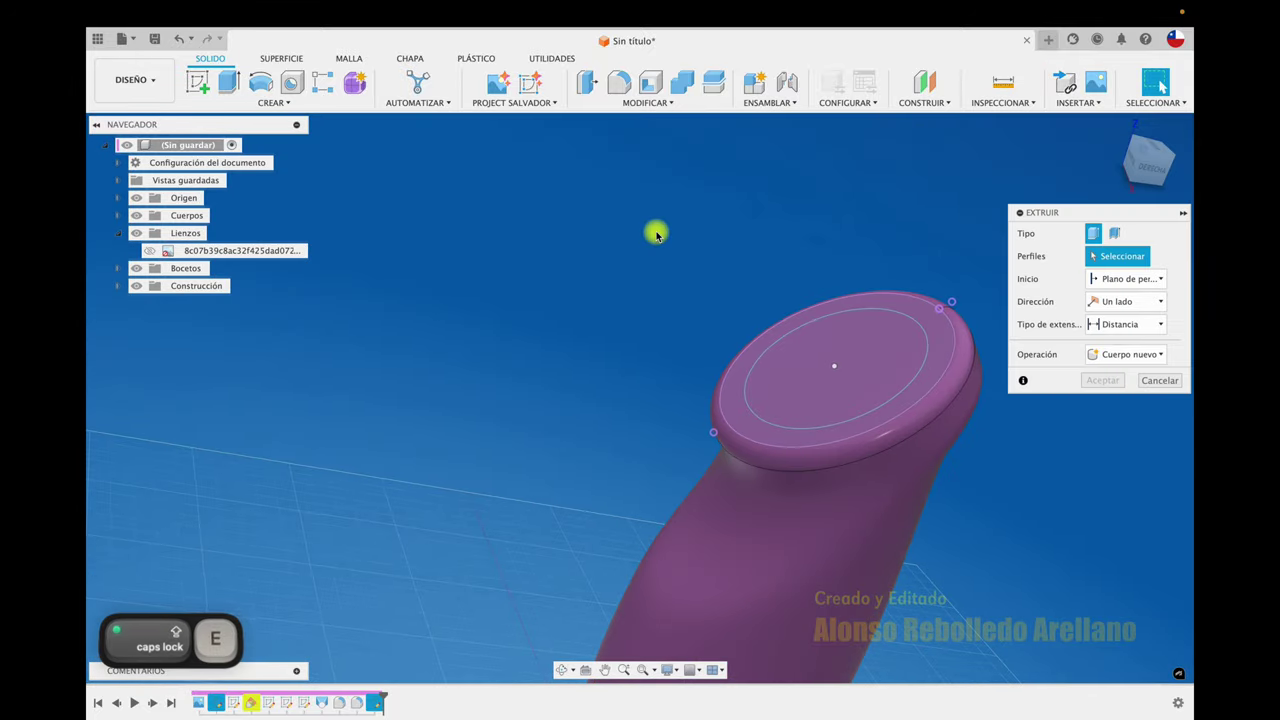
pyautogui.click(783, 370)
pyautogui.moveTo(828, 358); pyautogui.dragTo(816, 324)
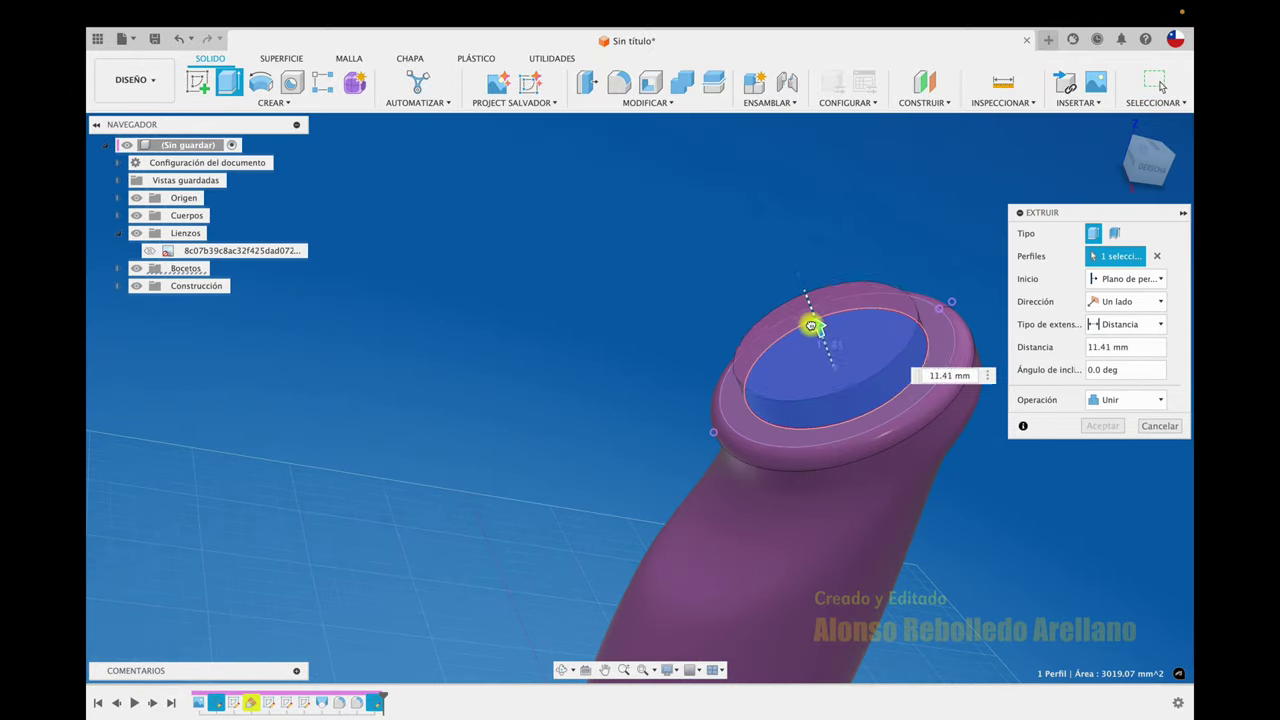
pyautogui.click(148, 252)
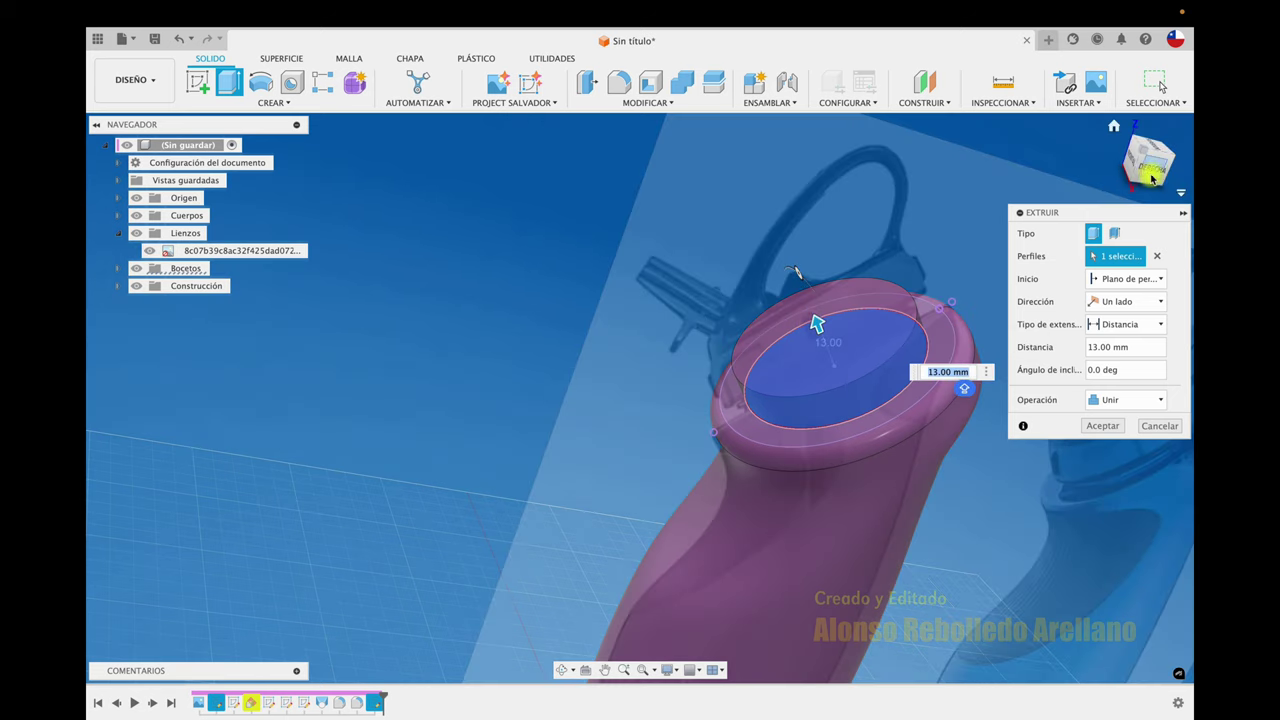
pyautogui.moveTo(1150, 166); pyautogui.dragTo(1155, 178)
pyautogui.click(1155, 178)
pyautogui.scroll(-3, 749, 229)
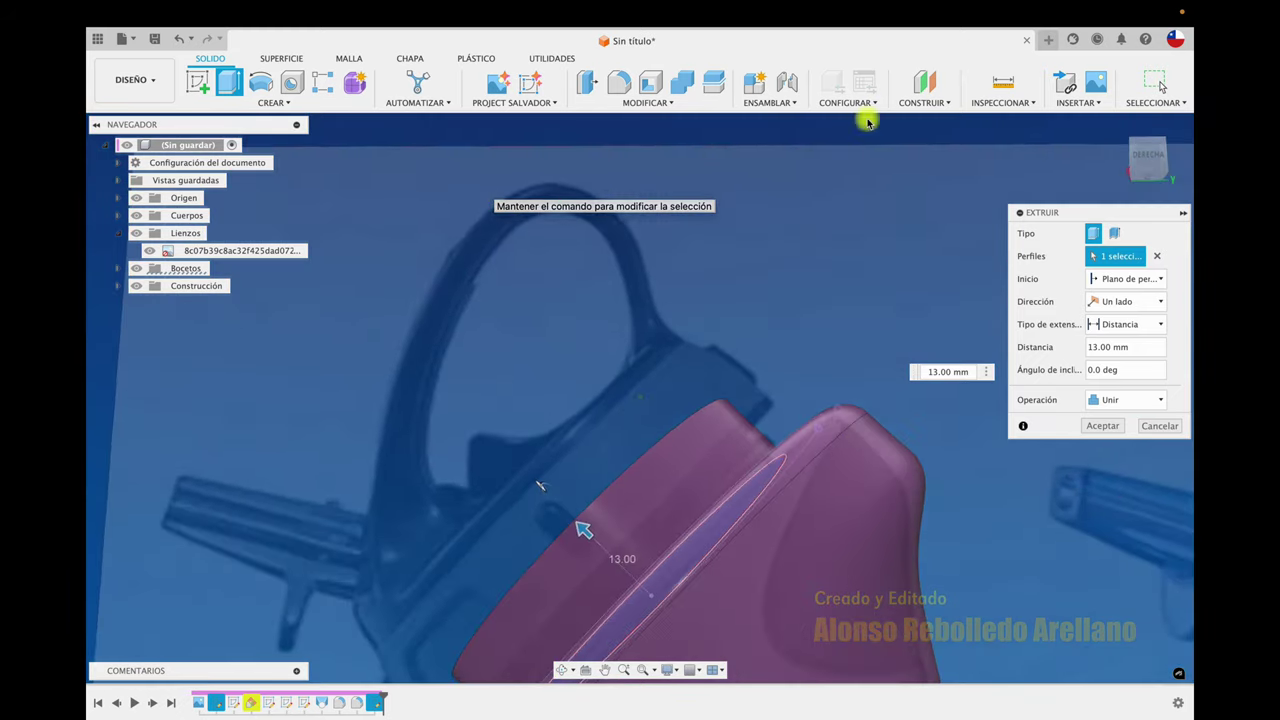
pyautogui.click(1150, 157)
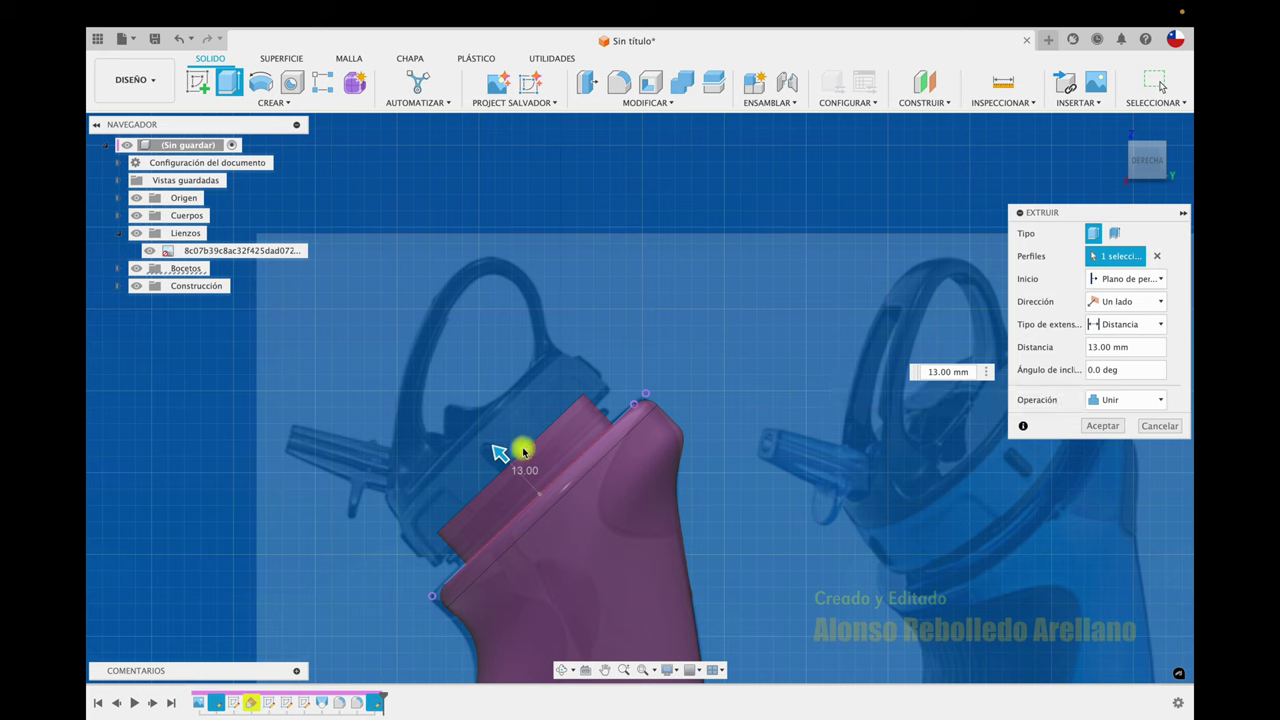
pyautogui.moveTo(500, 455); pyautogui.dragTo(484, 433)
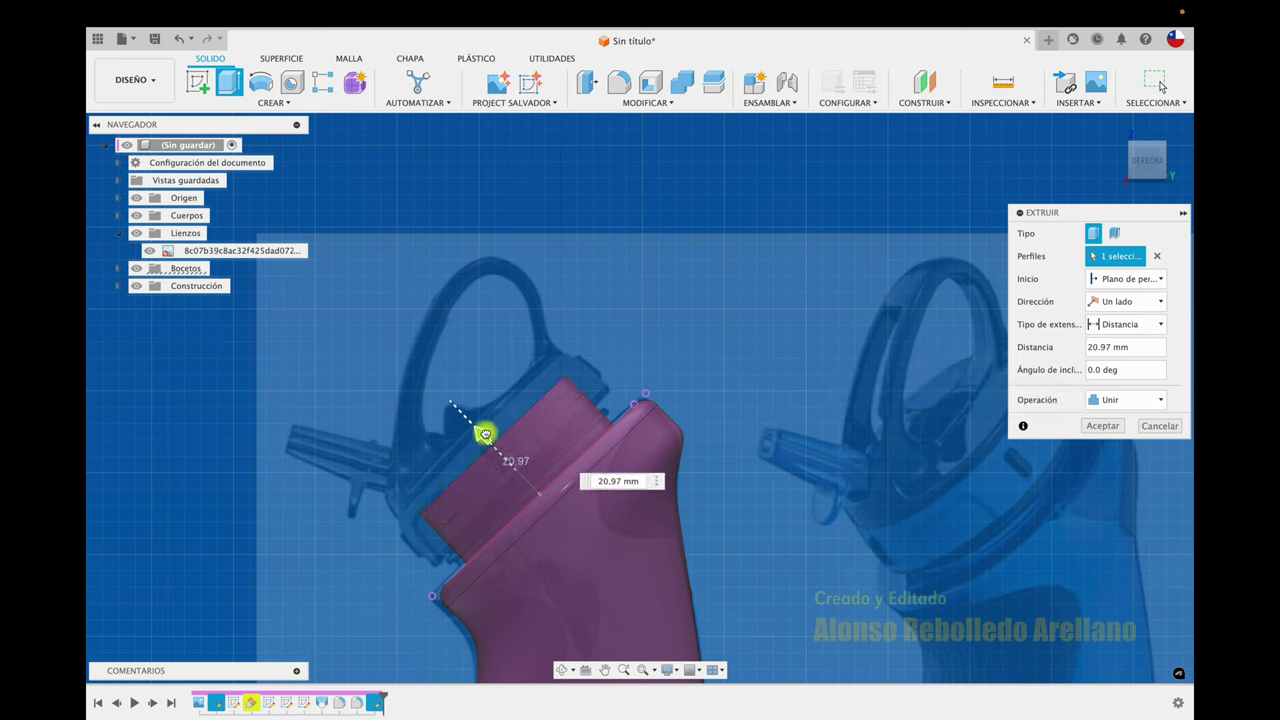
pyautogui.write('20')
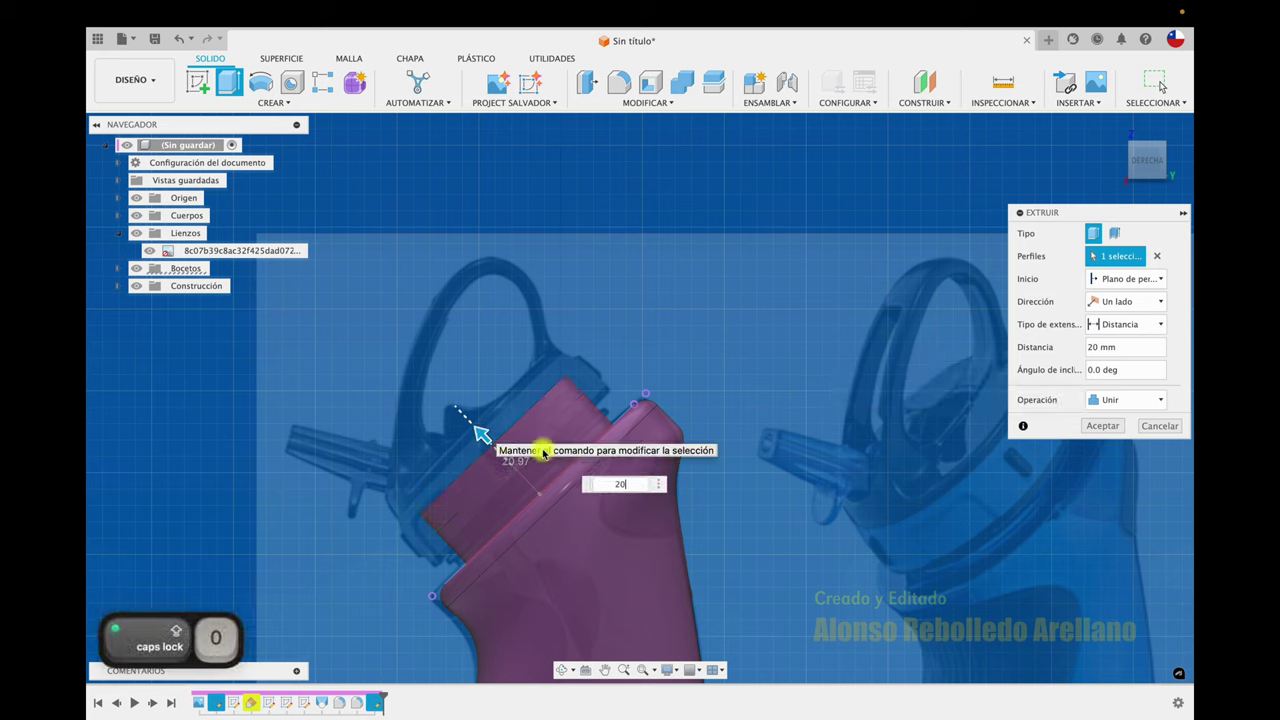
pyautogui.click(1099, 425)
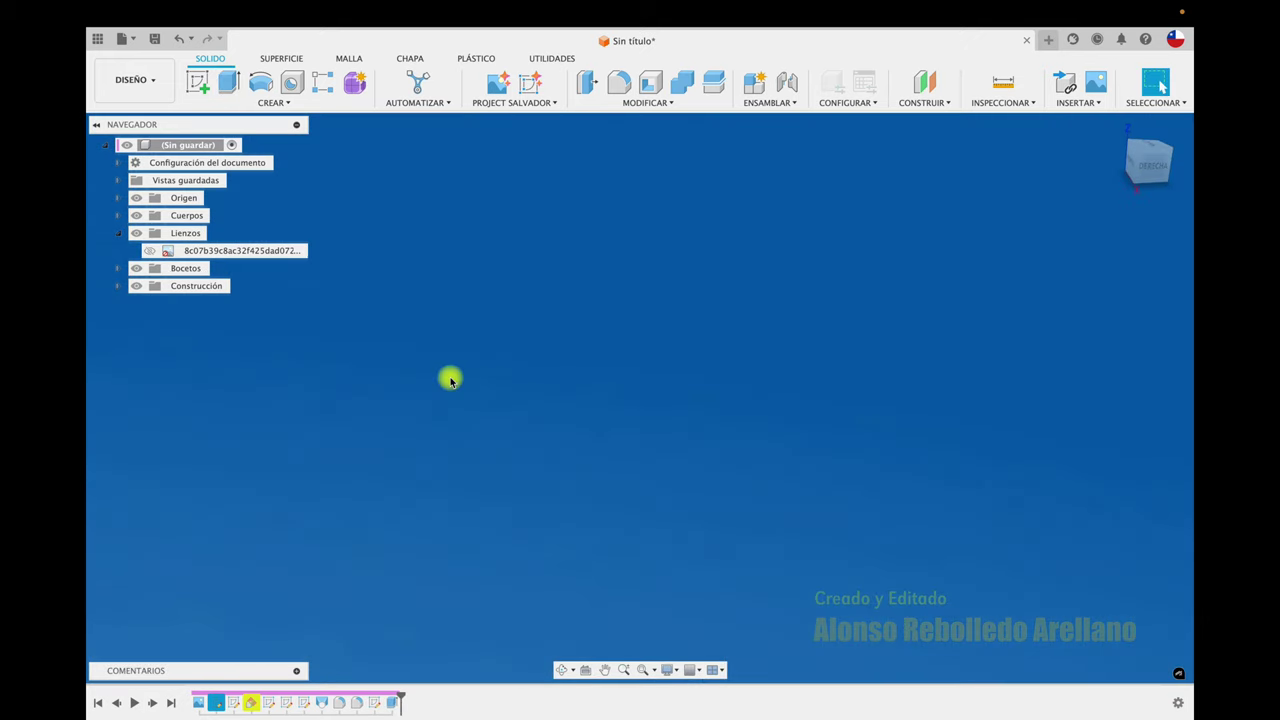
# Step: Switch to an angled view of the model from the right-click marking menu
pyautogui.rightClick(550, 381)
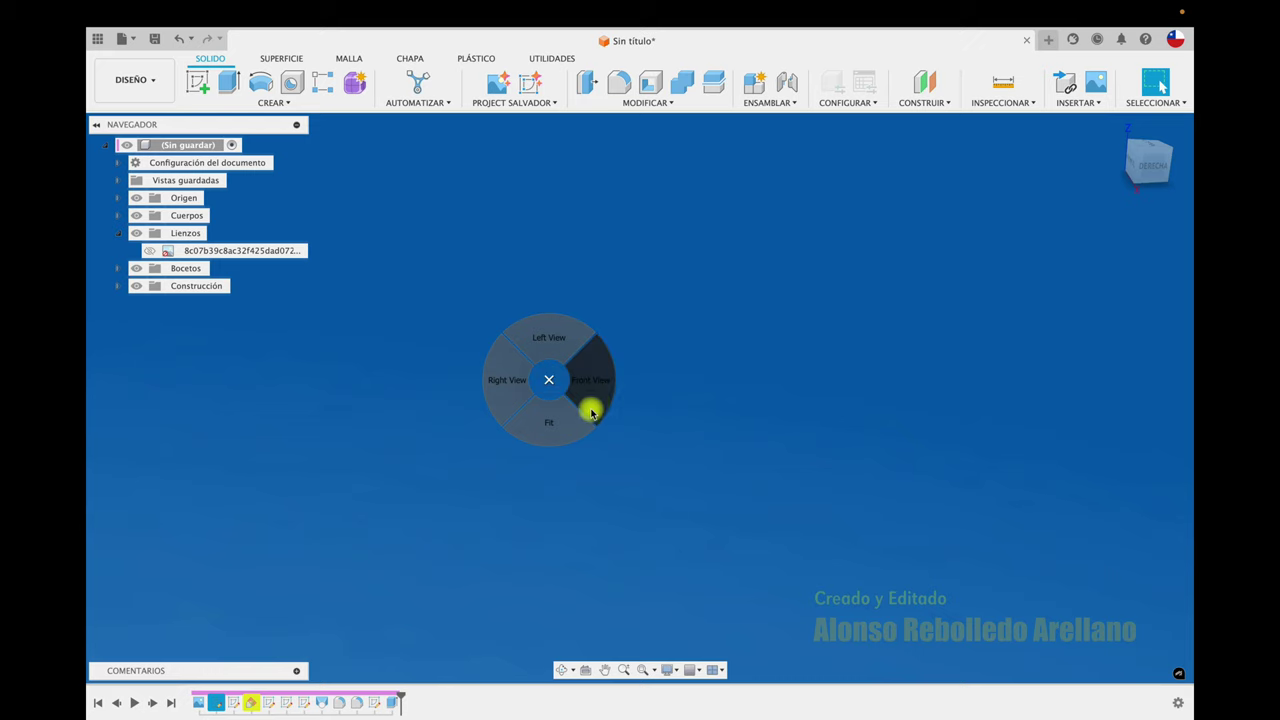
pyautogui.click(550, 432)
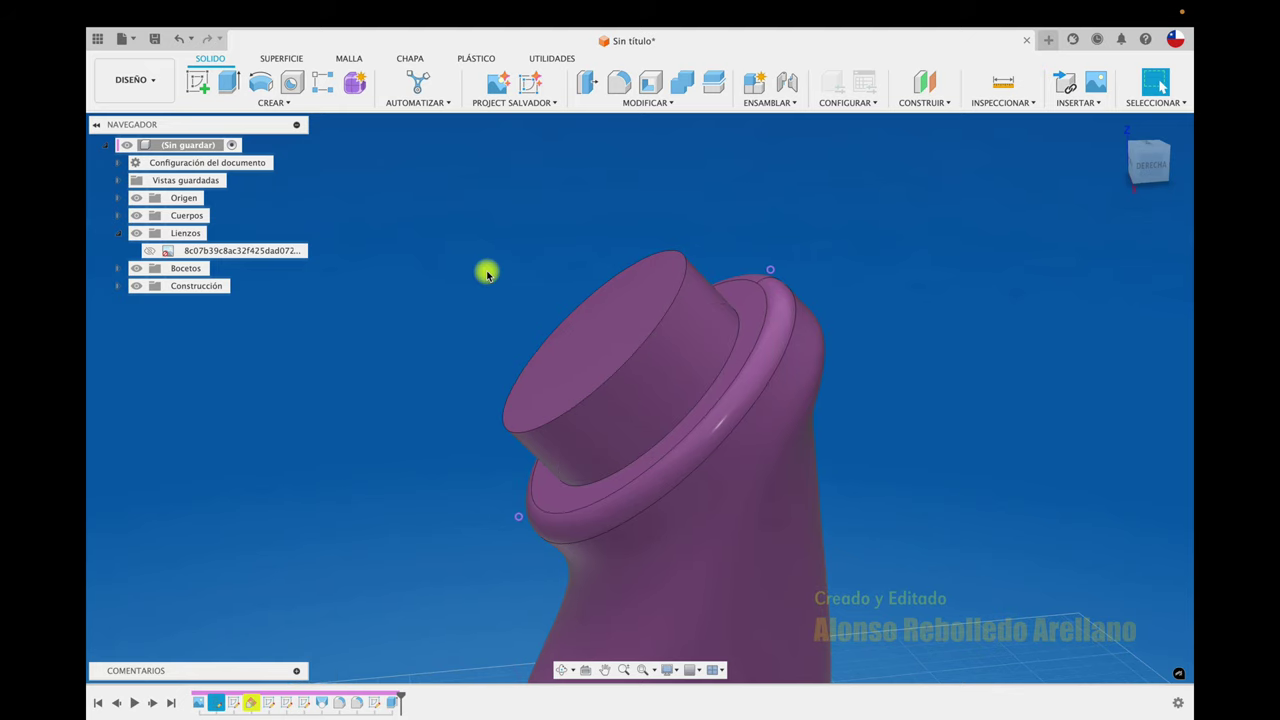
# Step: Fillet the neck's circular base edge at 2 mm, then orbit to inspect the collar
pyautogui.click(619, 82)
pyautogui.click(737, 323)
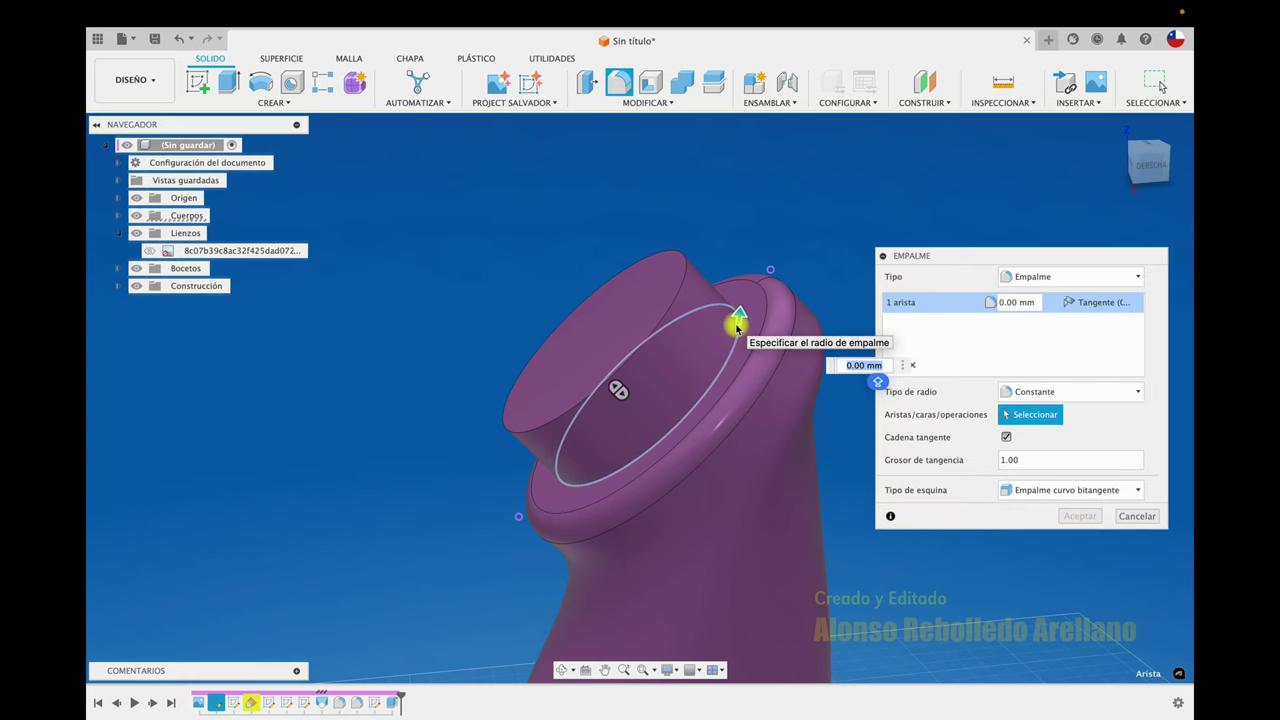
pyautogui.write('2')
pyautogui.click(1080, 517)
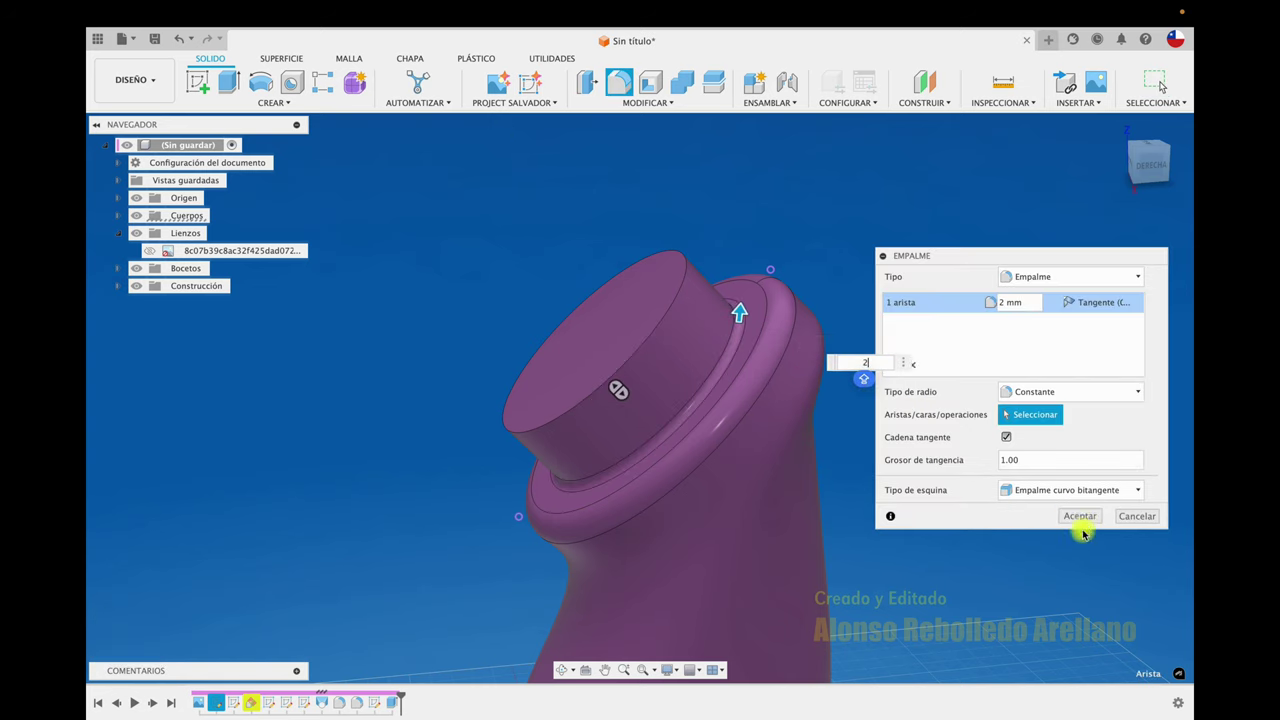
pyautogui.keyDown('shift'); pyautogui.moveTo(901, 389); pyautogui.dragTo(881, 378, button='middle'); pyautogui.keyUp('shift')
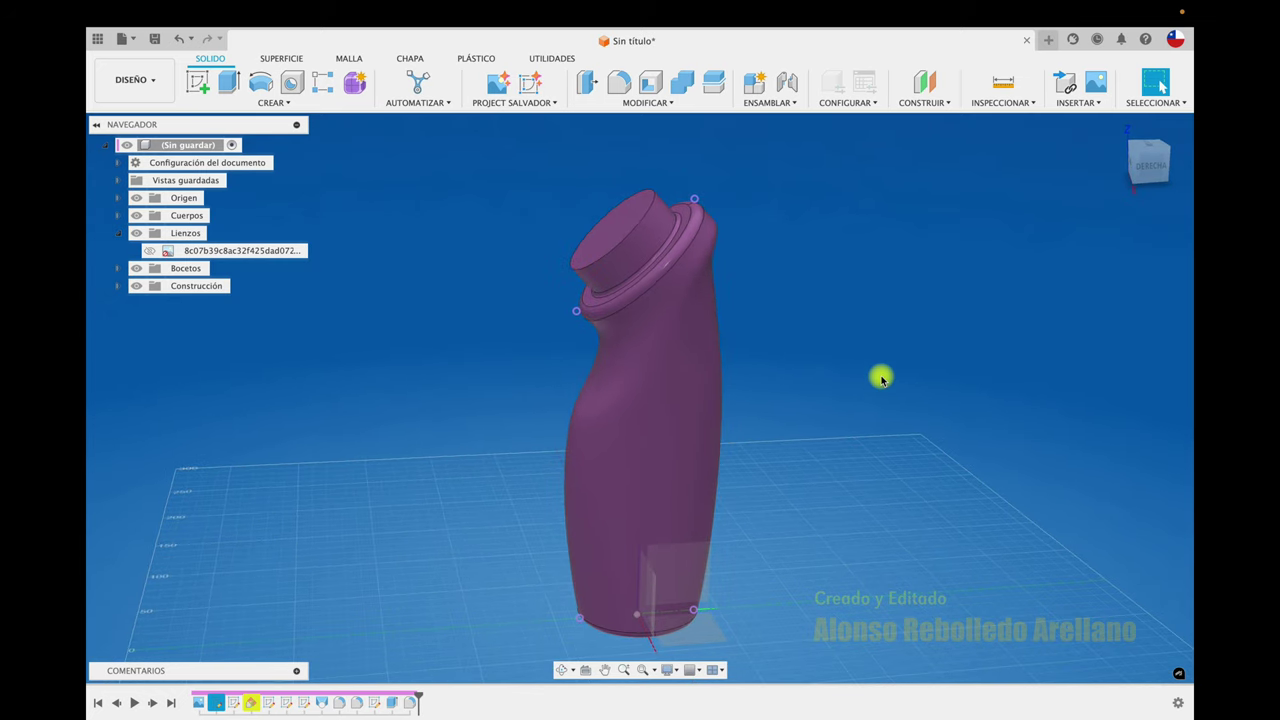
pyautogui.keyDown('shift'); pyautogui.moveTo(881, 378); pyautogui.dragTo(837, 301, button='middle'); pyautogui.keyUp('shift')
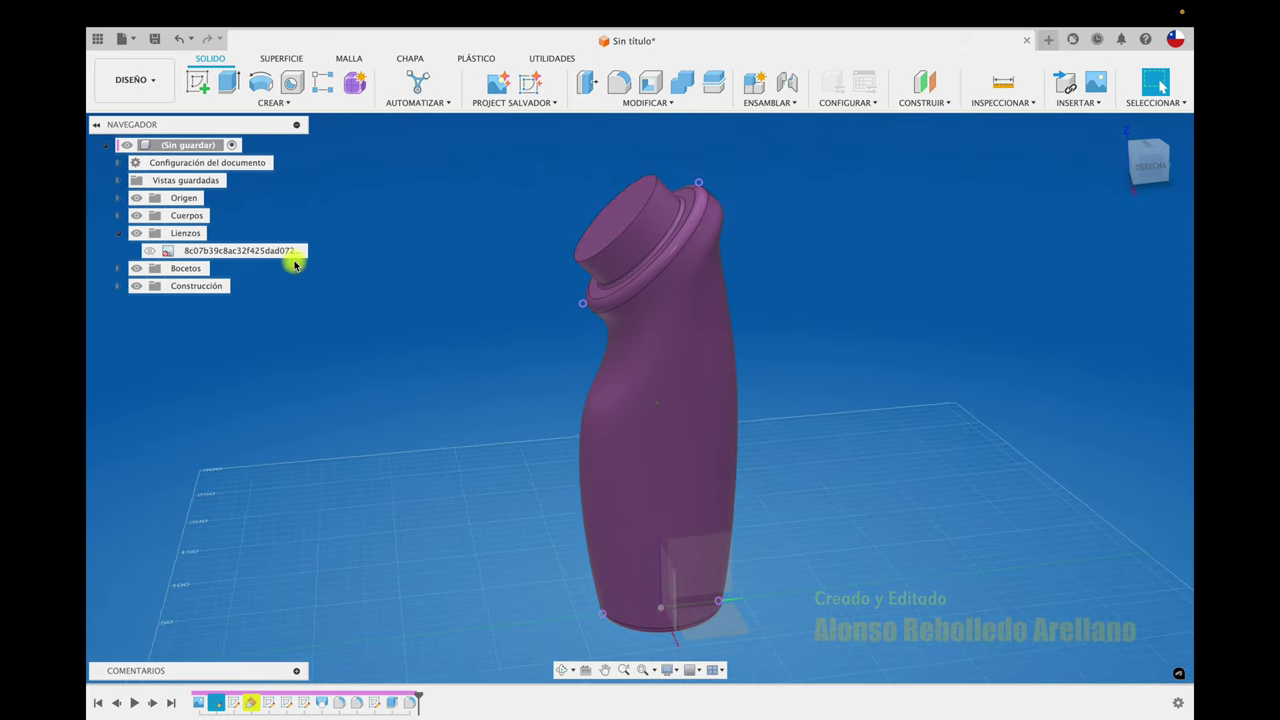
# Step: Compare the bottle with the reference photo from the right side, return to Home, and hide the photo
pyautogui.click(149, 250)
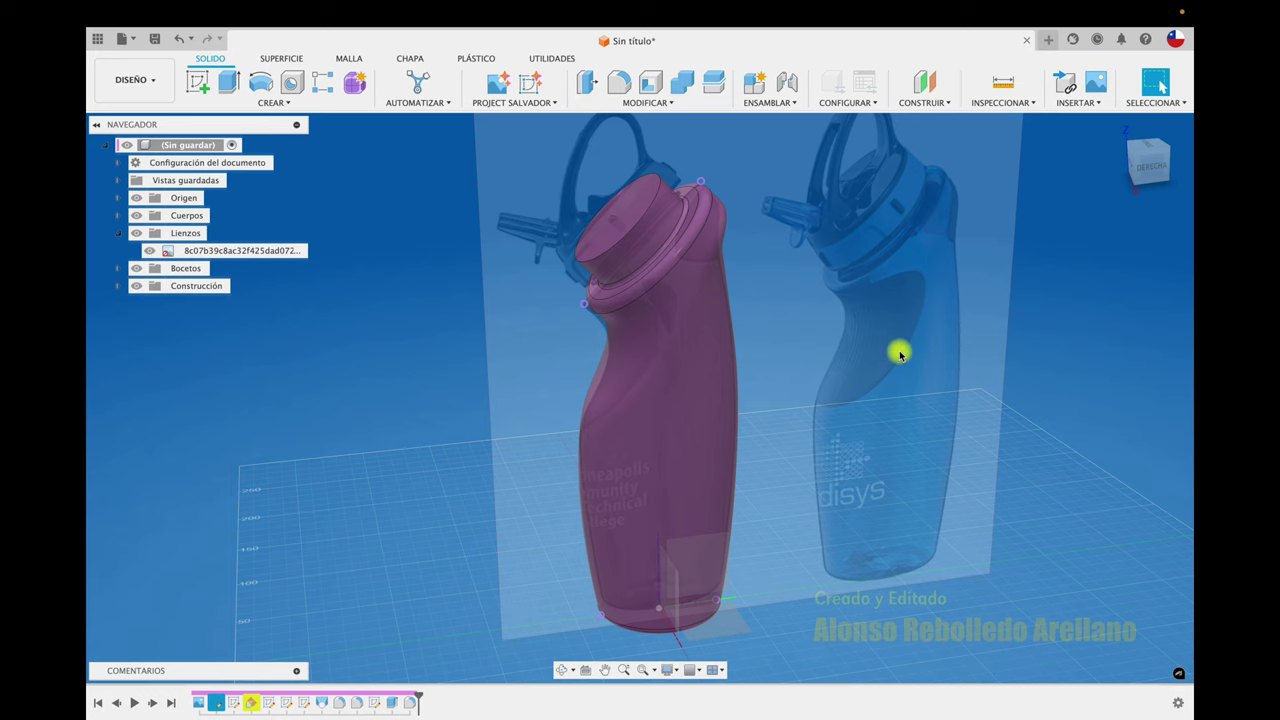
pyautogui.click(1148, 162)
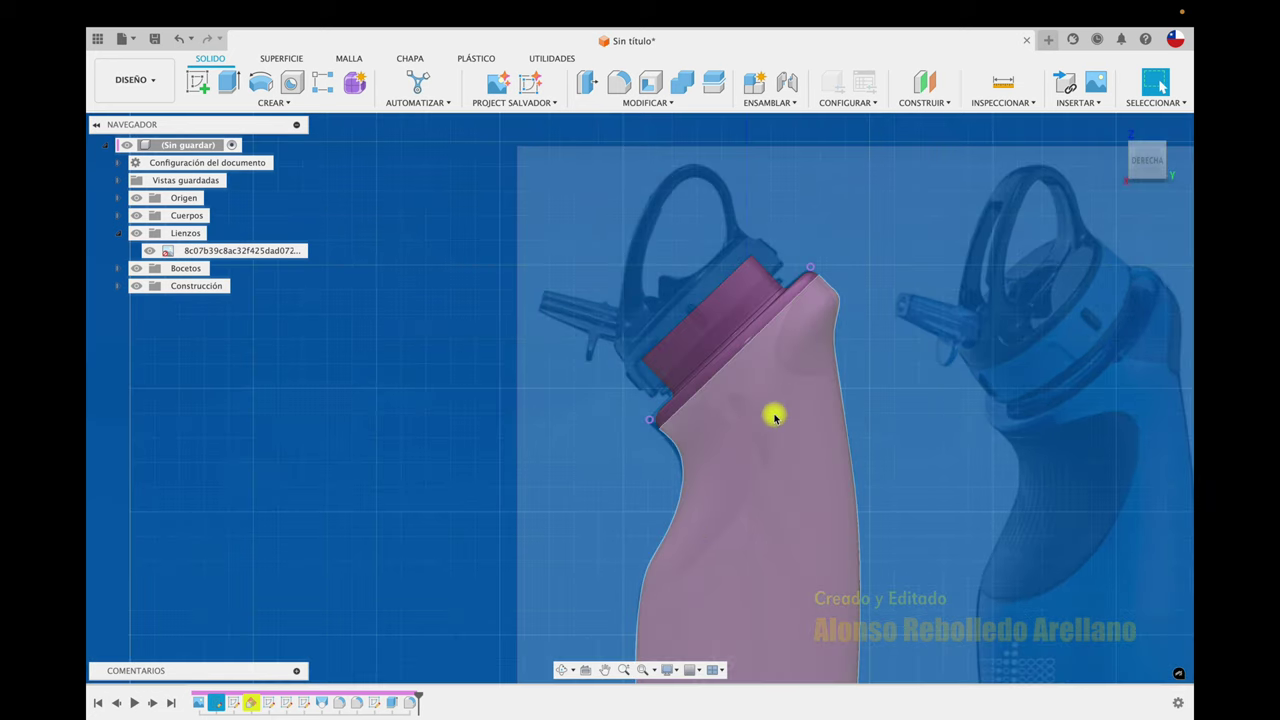
pyautogui.click(1114, 126)
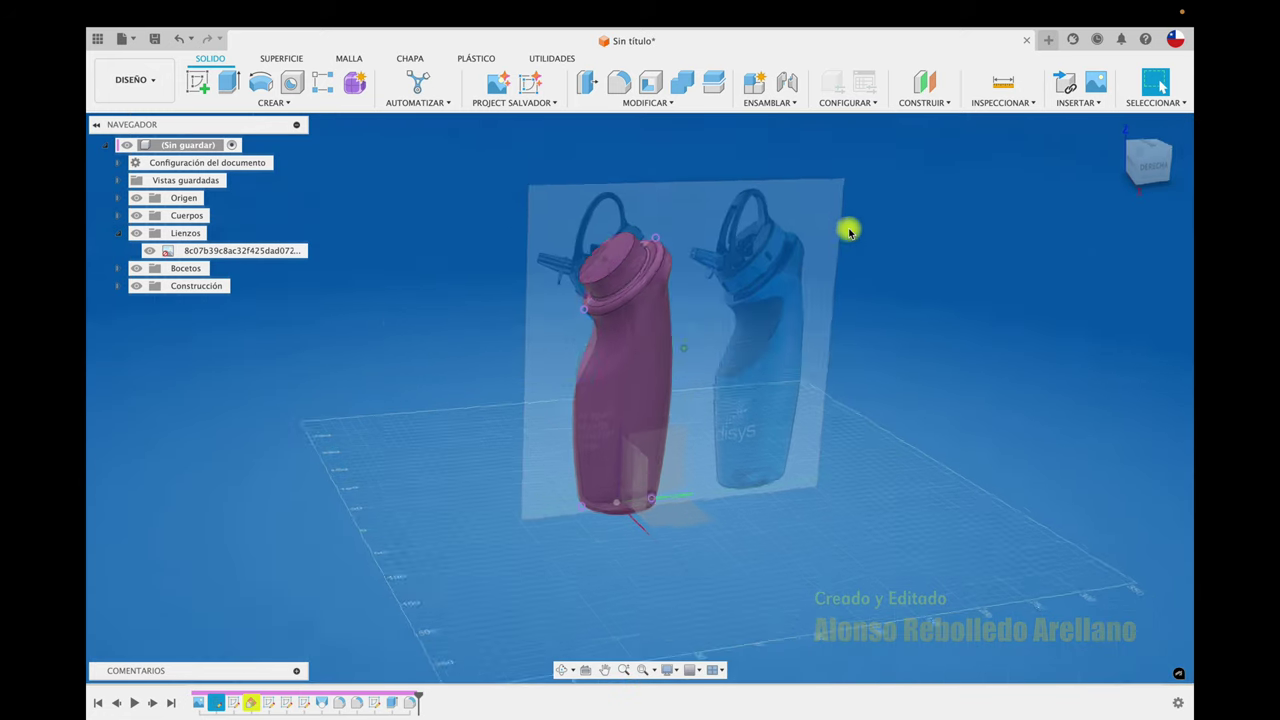
pyautogui.click(150, 250)
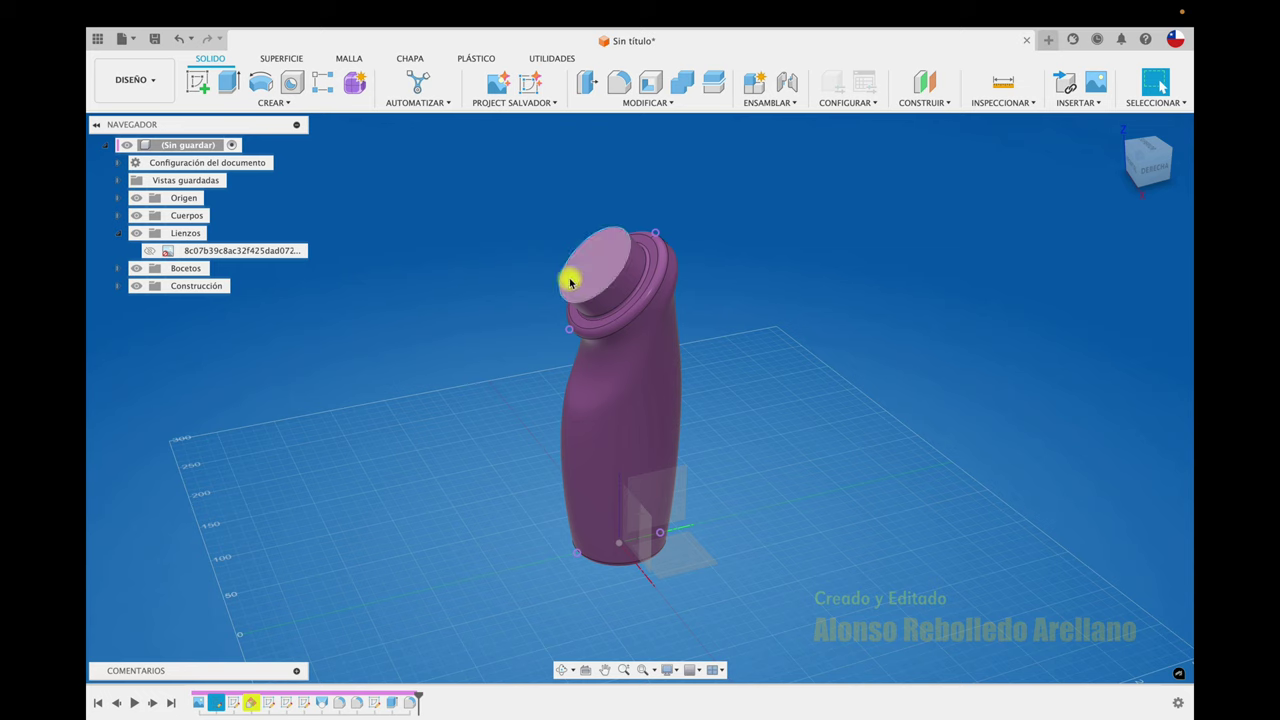
pyautogui.scroll(1, 477, 274)
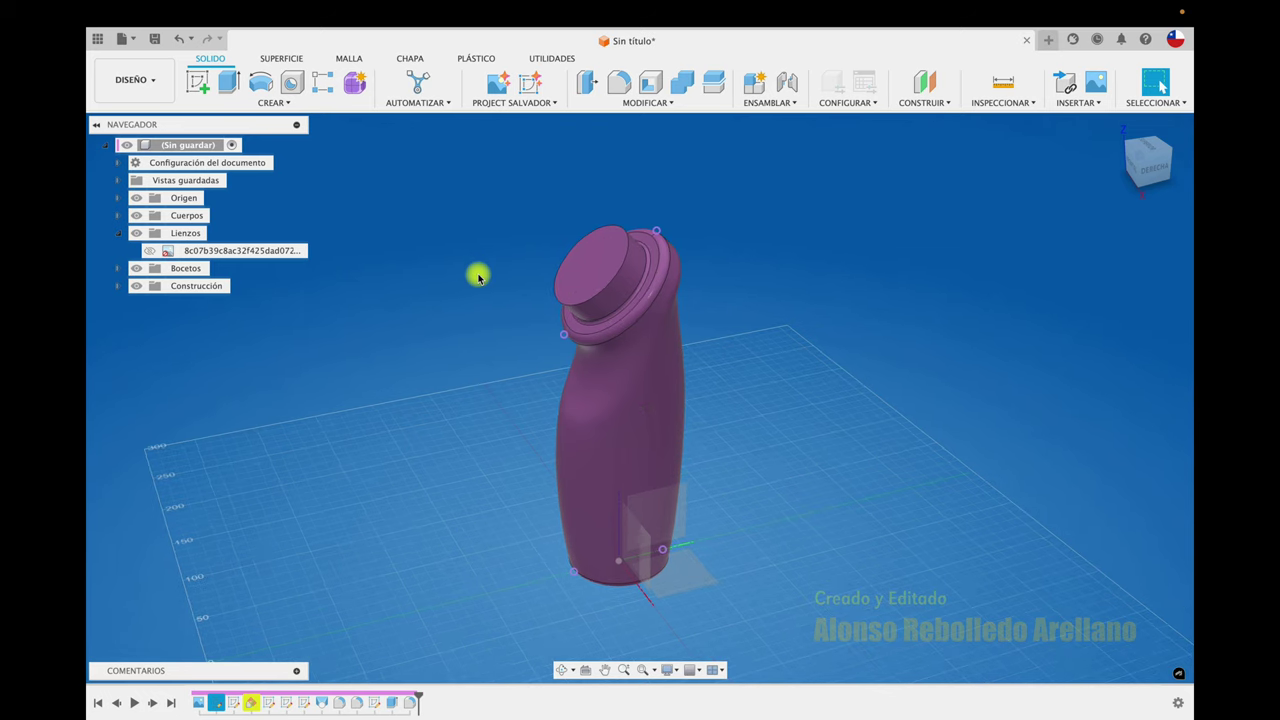
# Step: Shell the bottle 3 mm inward with the neck's top face removed
pyautogui.click(650, 81)
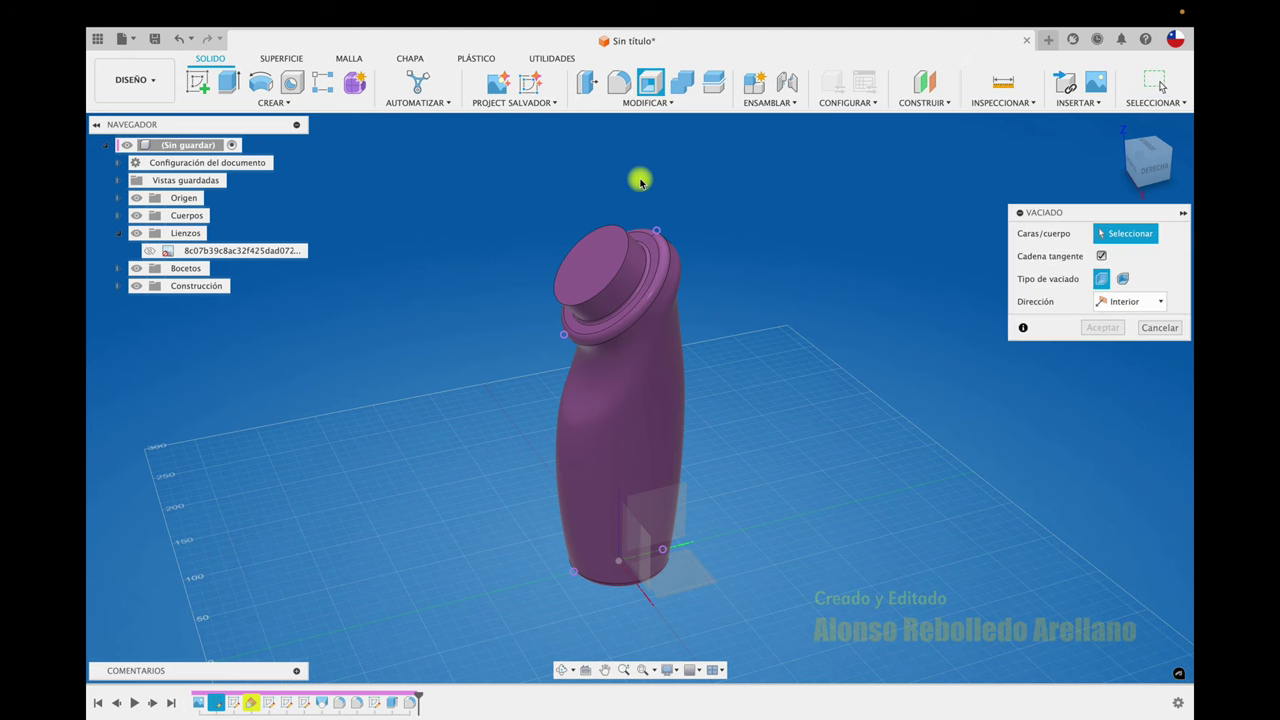
pyautogui.click(601, 262)
pyautogui.keyDown('shift'); pyautogui.moveTo(601, 262); pyautogui.dragTo(551, 364, button='middle'); pyautogui.keyUp('shift')
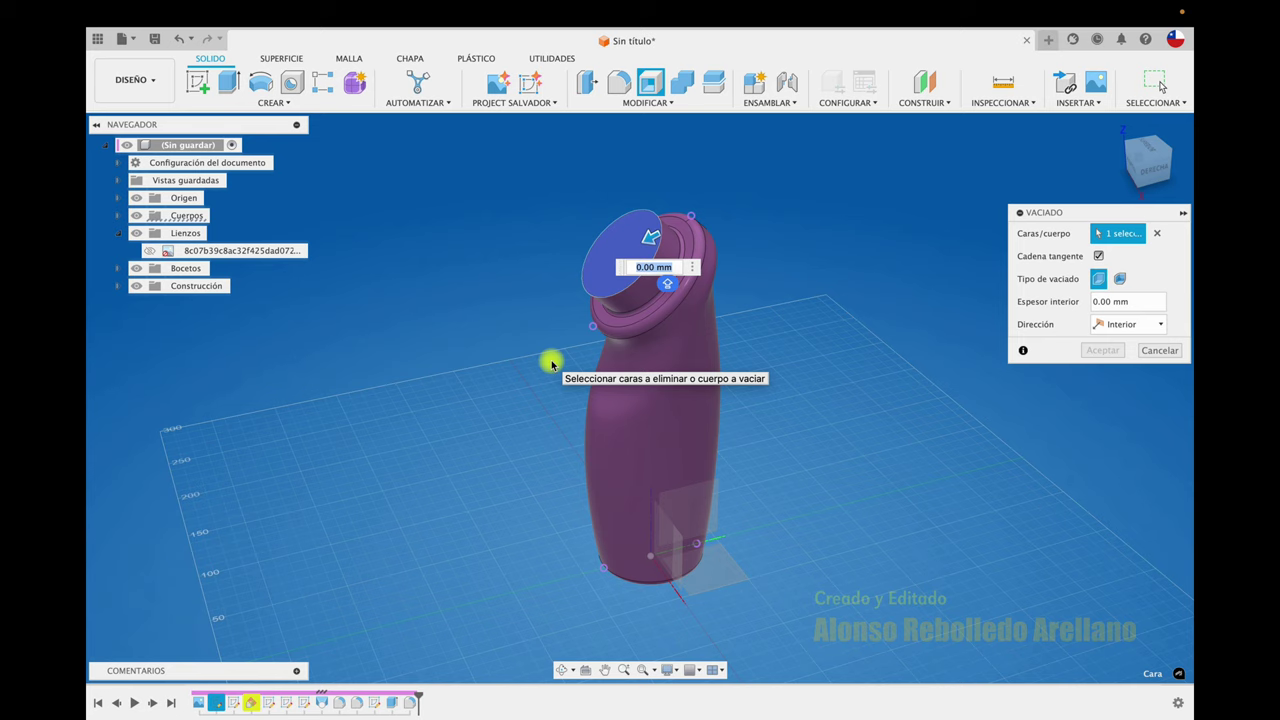
pyautogui.write('3')
pyautogui.click(1096, 352)
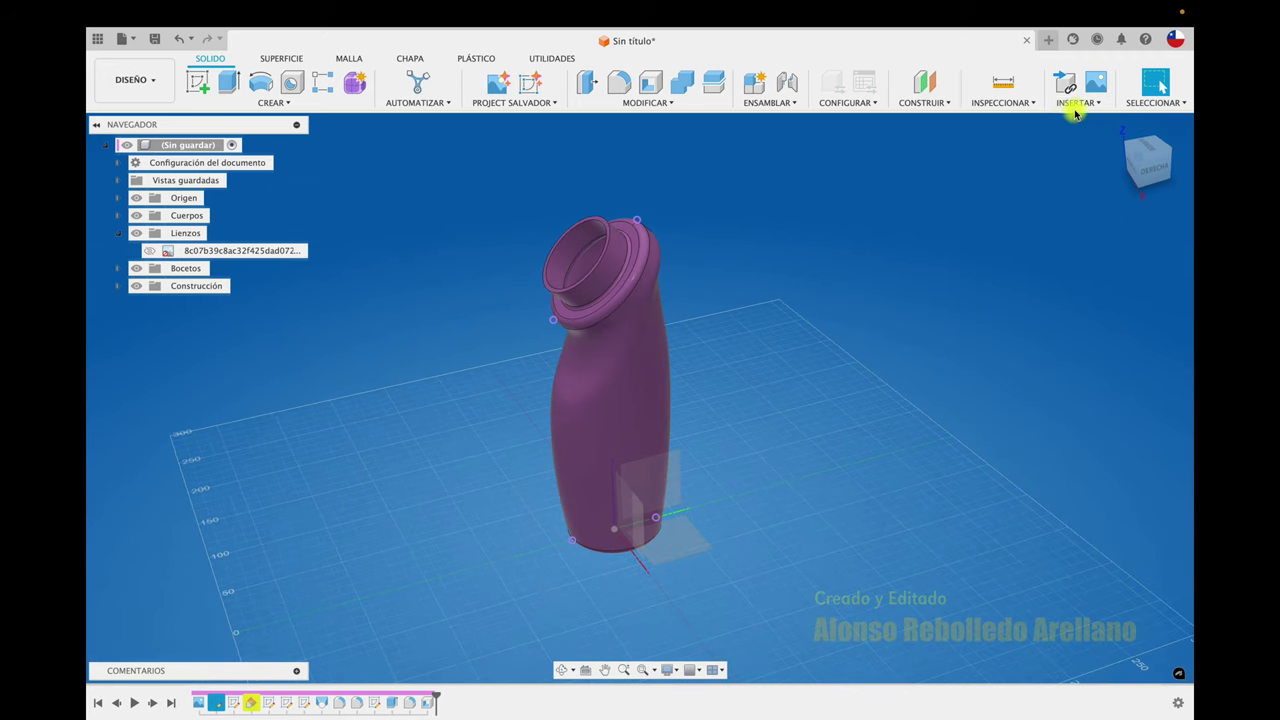
# Step: Cut a YZ-plane section analysis, orbit to inspect the wall, then hide the analysis
pyautogui.click(1026, 103)
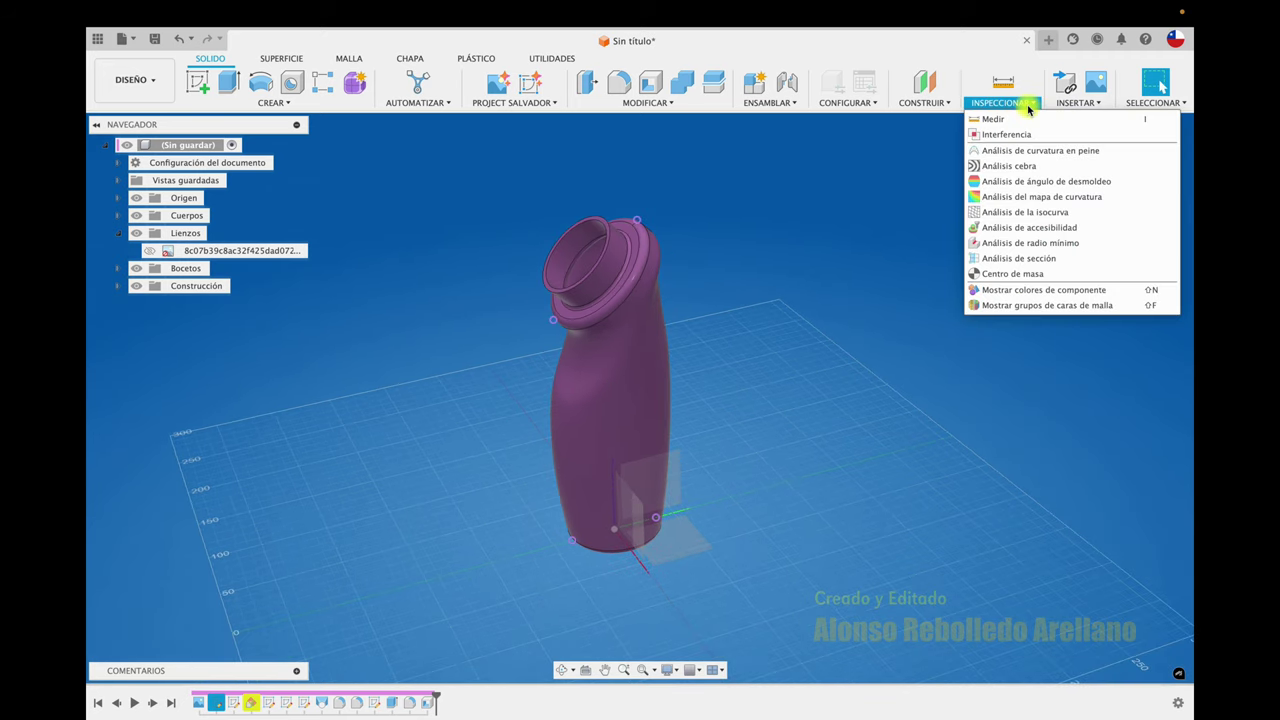
pyautogui.click(1017, 260)
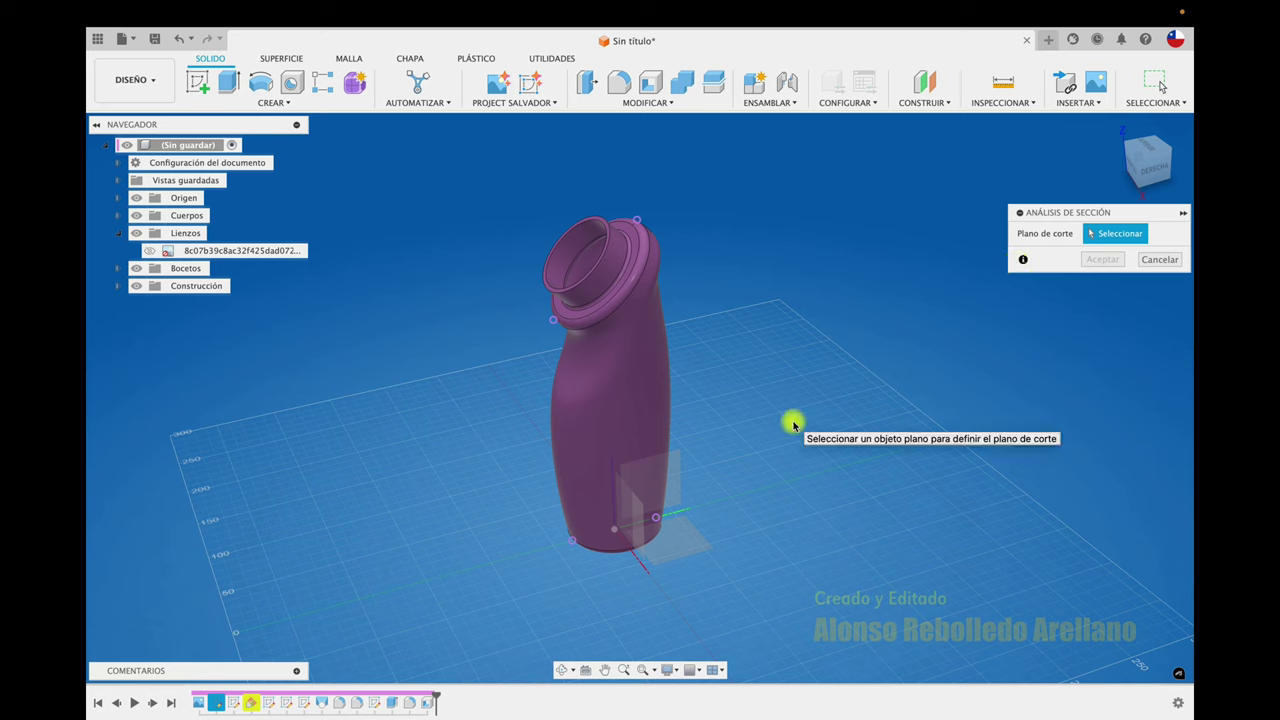
pyautogui.click(680, 480)
pyautogui.click(1101, 398)
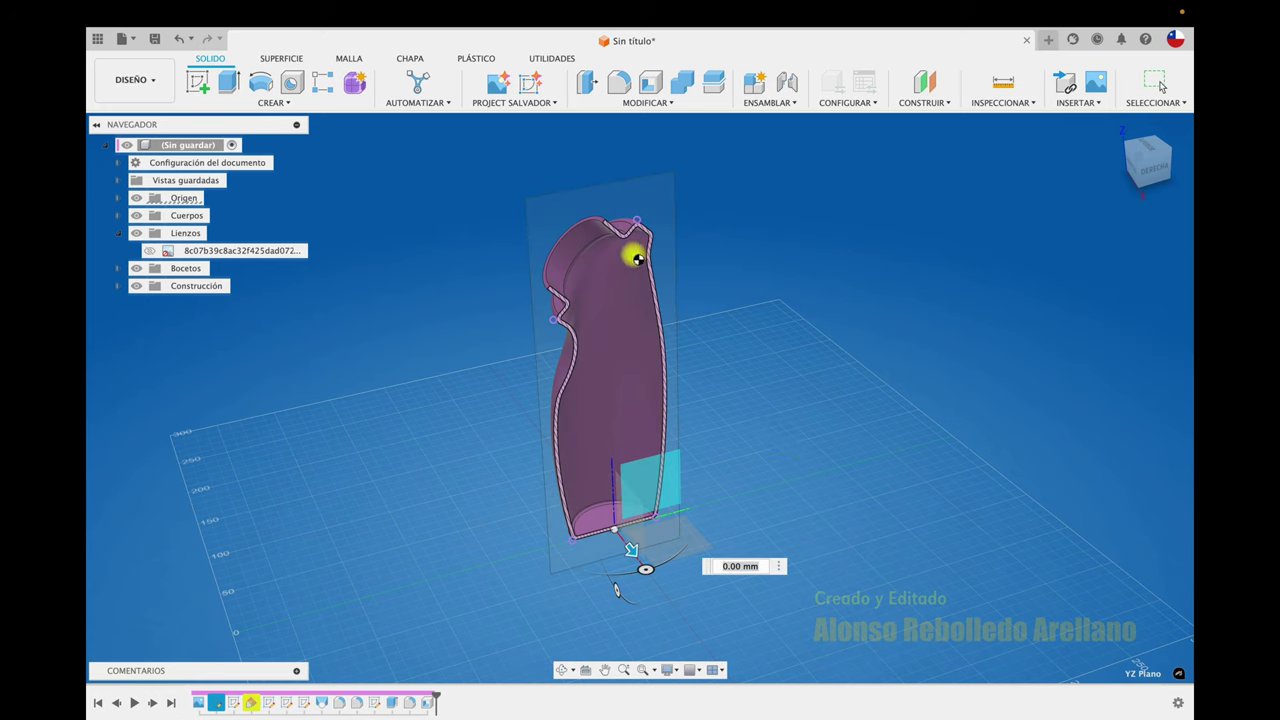
pyautogui.scroll(3, 686, 306)
pyautogui.scroll(3, 690, 309)
pyautogui.moveTo(678, 313)
pyautogui.keyDown('shift'); pyautogui.mouseDown(button='middle')
pyautogui.moveTo(769, 269)
pyautogui.moveTo(820, 306)
pyautogui.moveTo(397, 400)
pyautogui.moveTo(320, 346)
pyautogui.mouseUp(button='middle'); pyautogui.keyUp('shift')
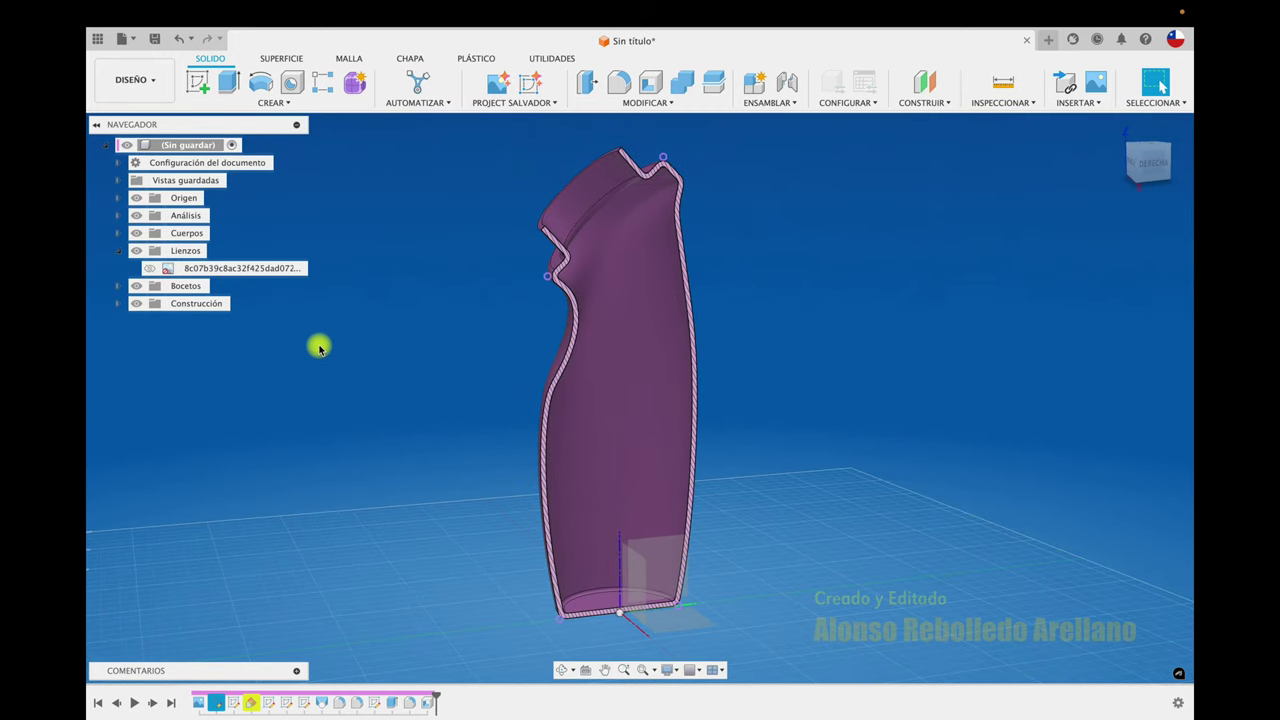
pyautogui.click(137, 215)
pyautogui.scroll(-2, 471, 391)
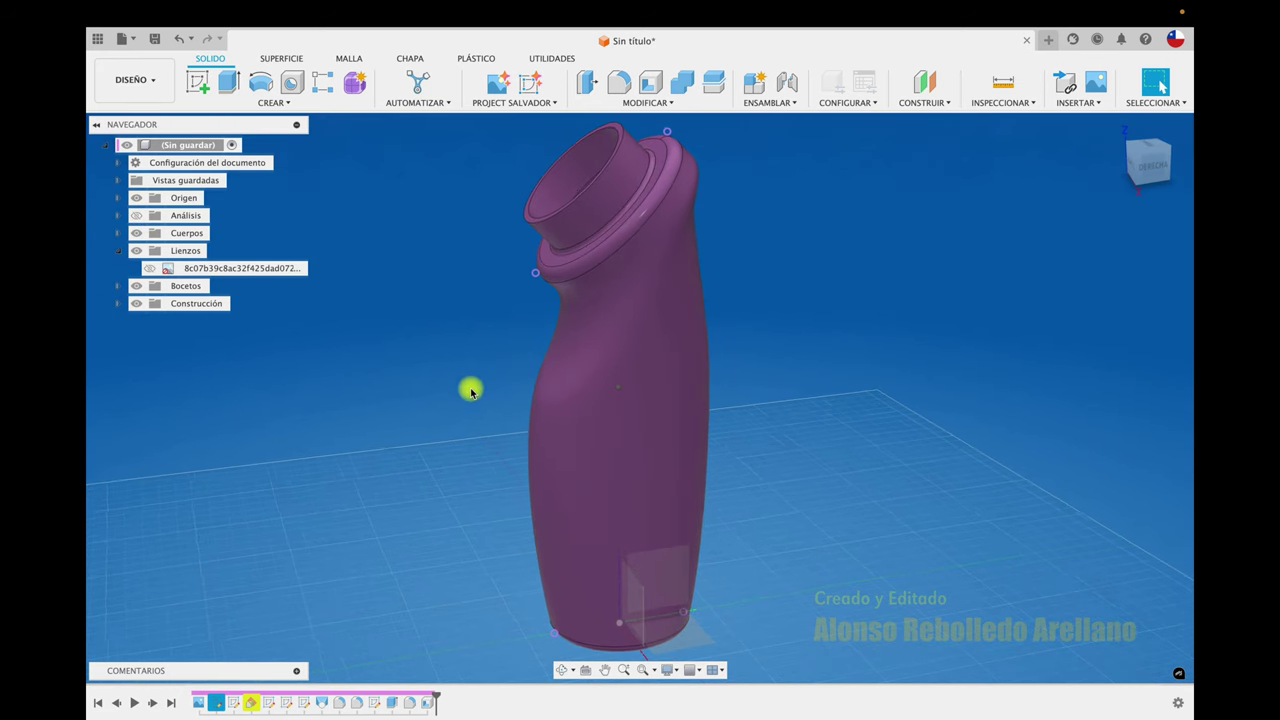
# Step: View the bottle from the right with the reference photo shown, and begin a sketch on the side plane
pyautogui.click(1155, 172)
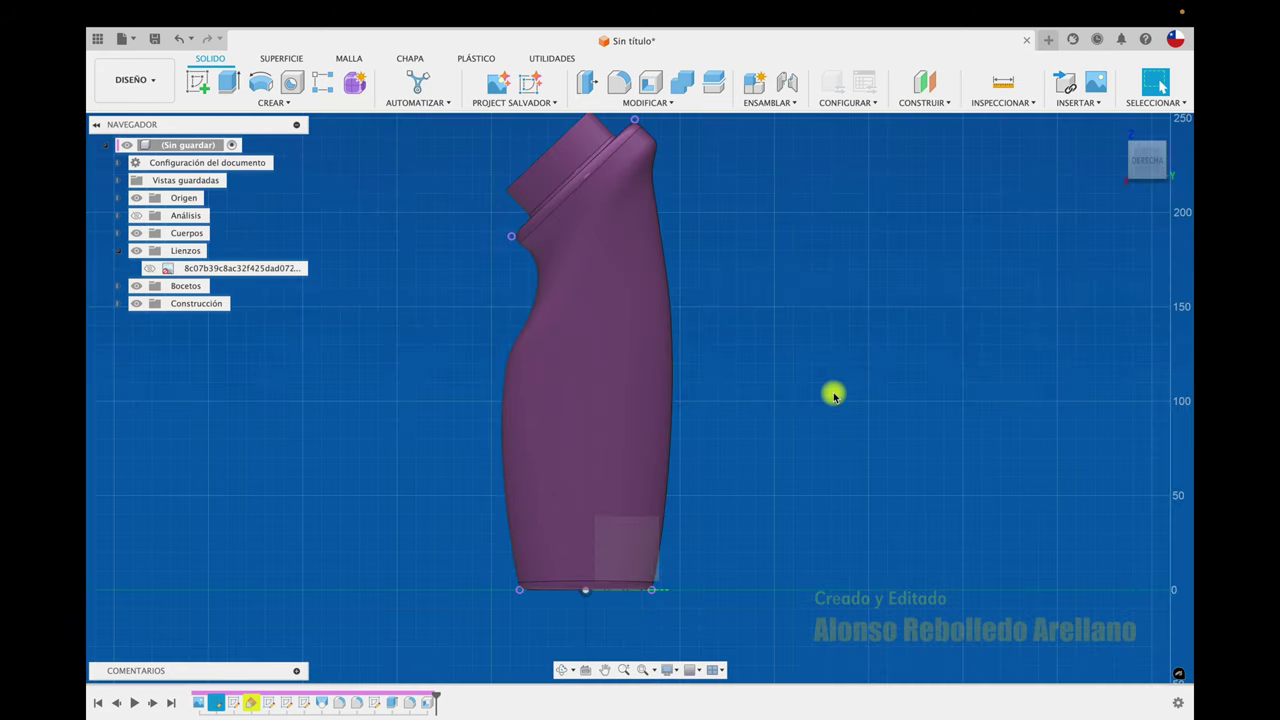
pyautogui.click(150, 269)
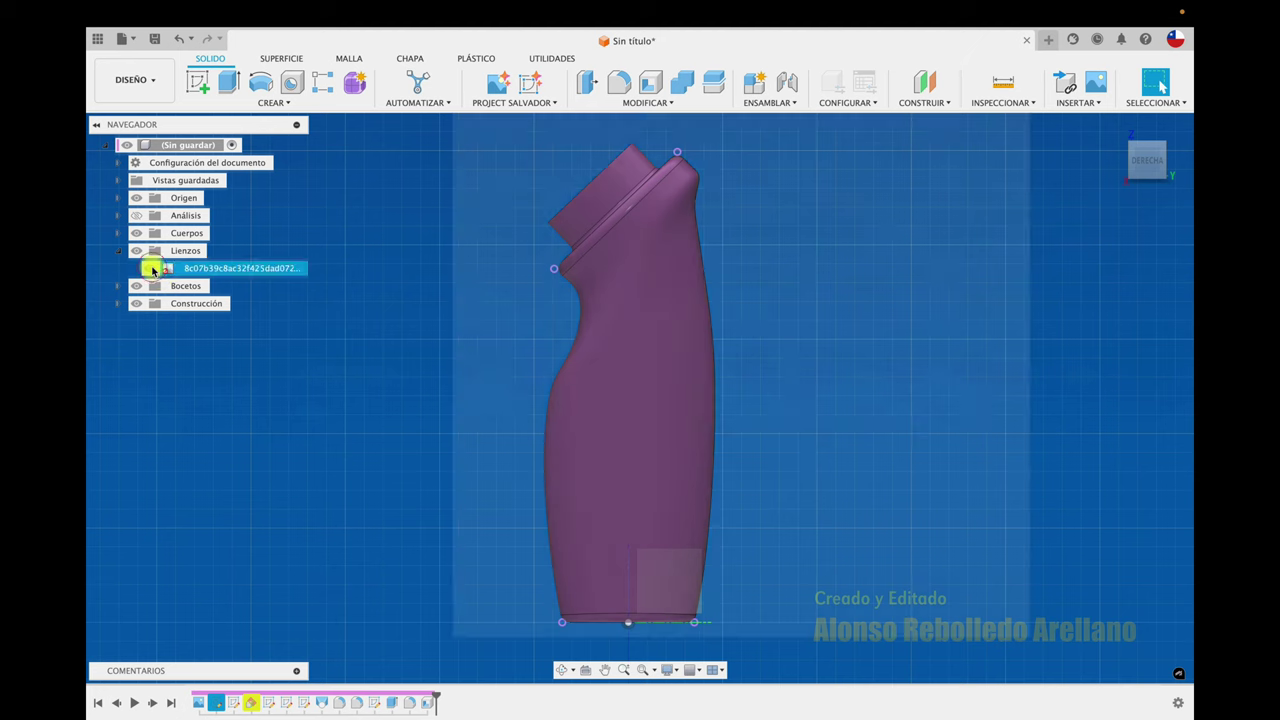
pyautogui.click(198, 82)
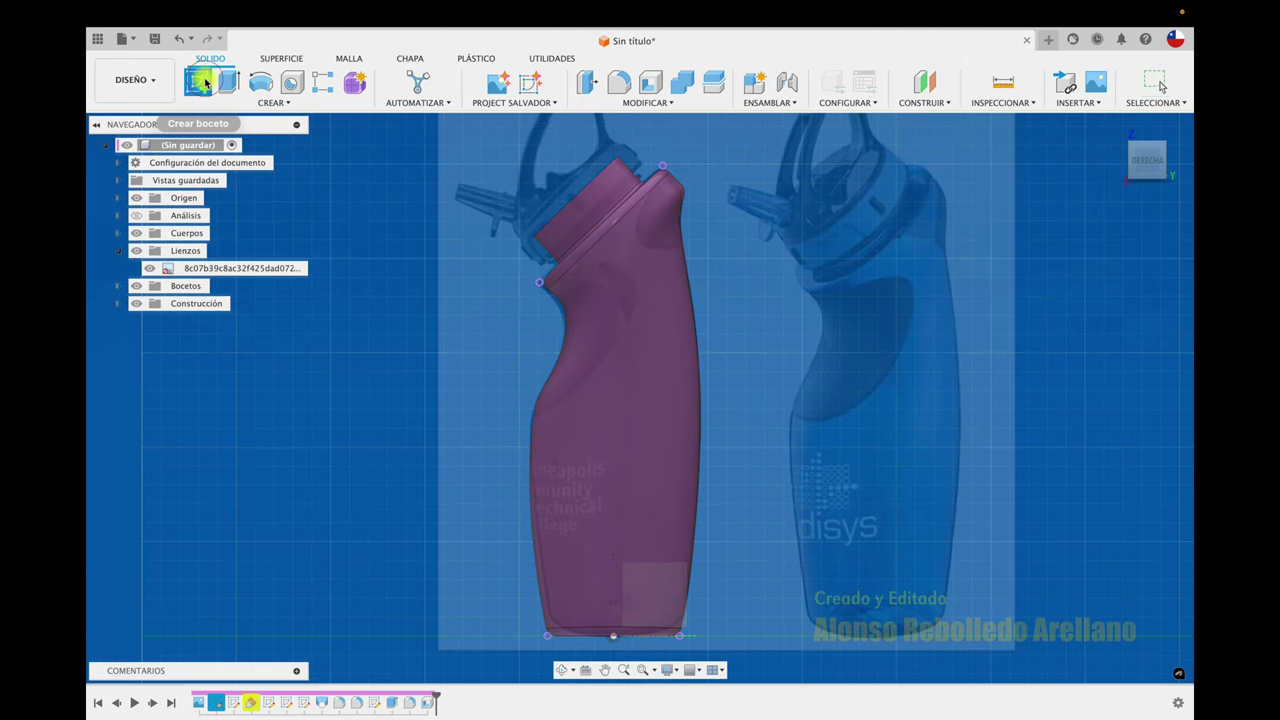
pyautogui.click(678, 582)
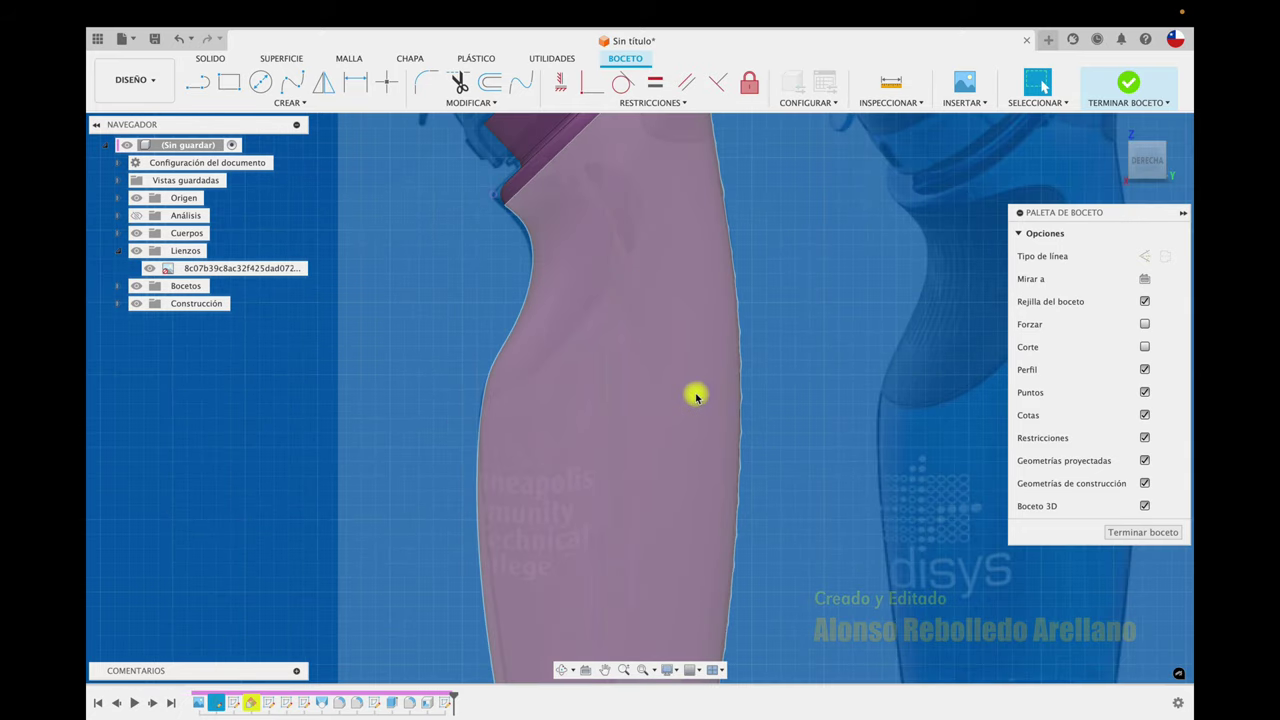
# Step: Trace a fit-point spline from left of the bottle base up its front to below the shoulder
pyautogui.scroll(3, 720, 393)
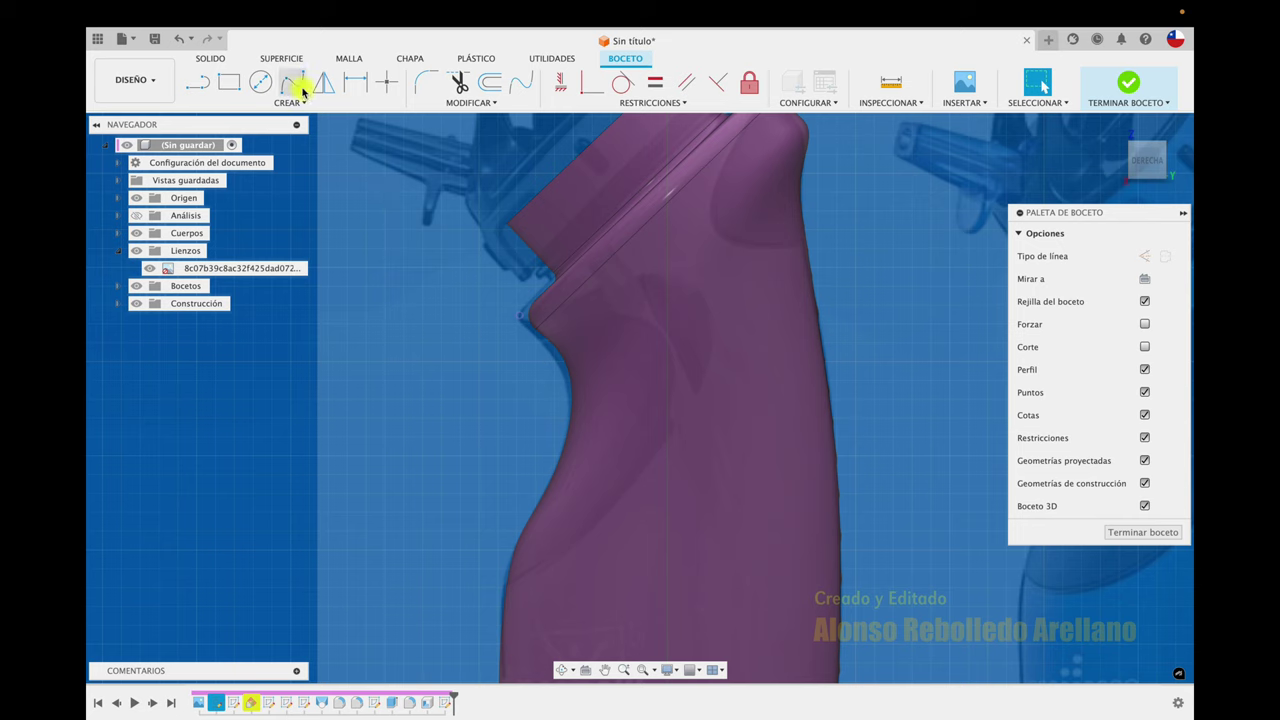
pyautogui.click(292, 82)
pyautogui.click(430, 626)
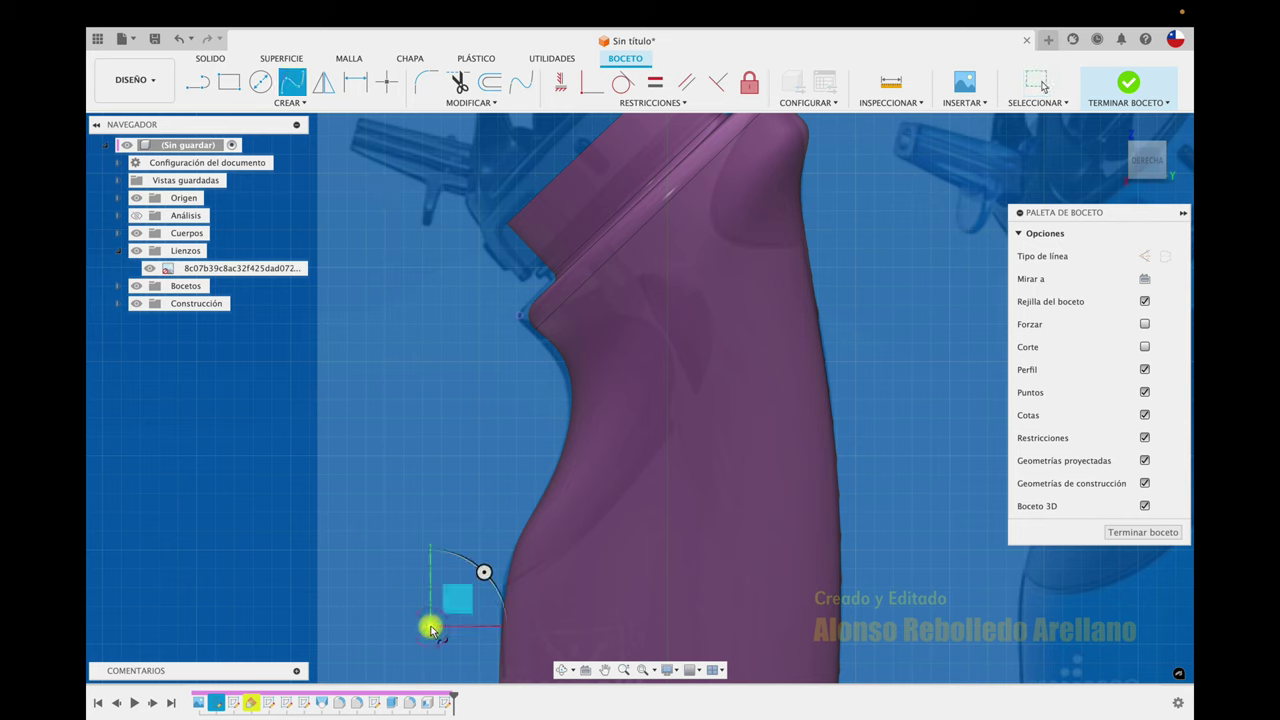
pyautogui.click(583, 537)
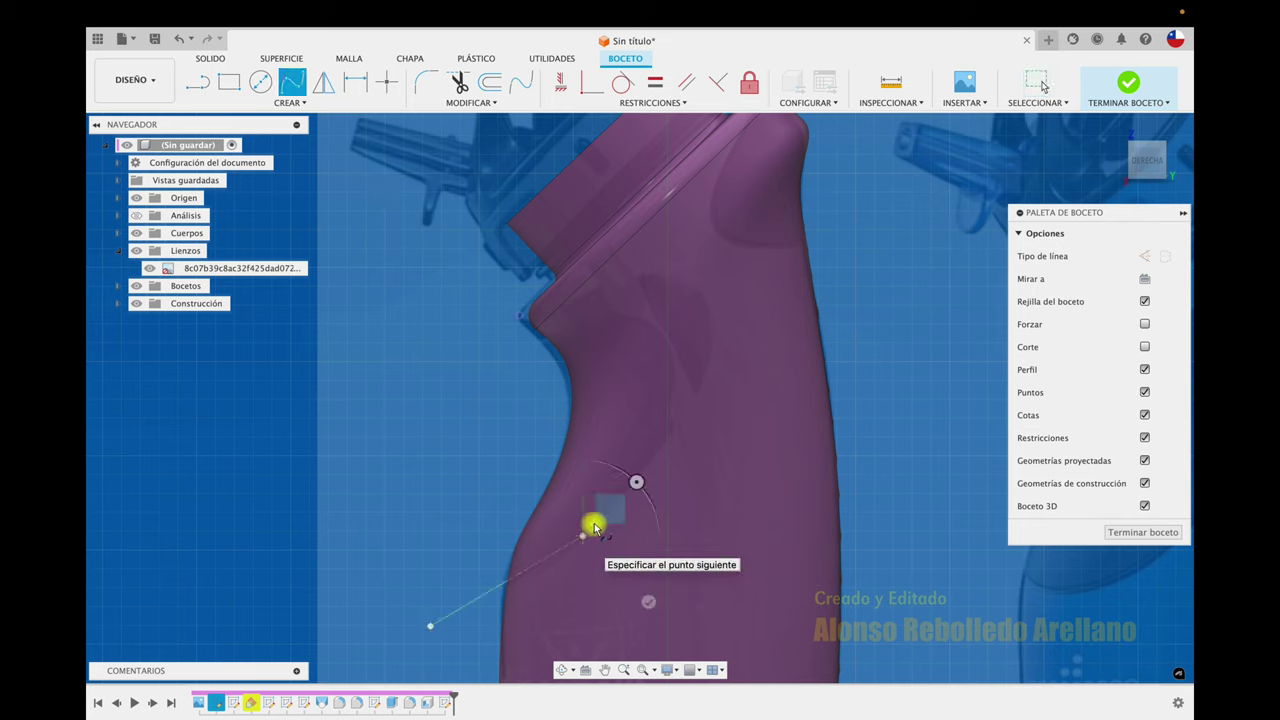
pyautogui.click(643, 477)
pyautogui.click(698, 404)
pyautogui.click(711, 338)
pyautogui.click(690, 289)
# Step: Curve the spline back down to the neck collar, finish the sketch and hide the reference photo
pyautogui.press('Return')
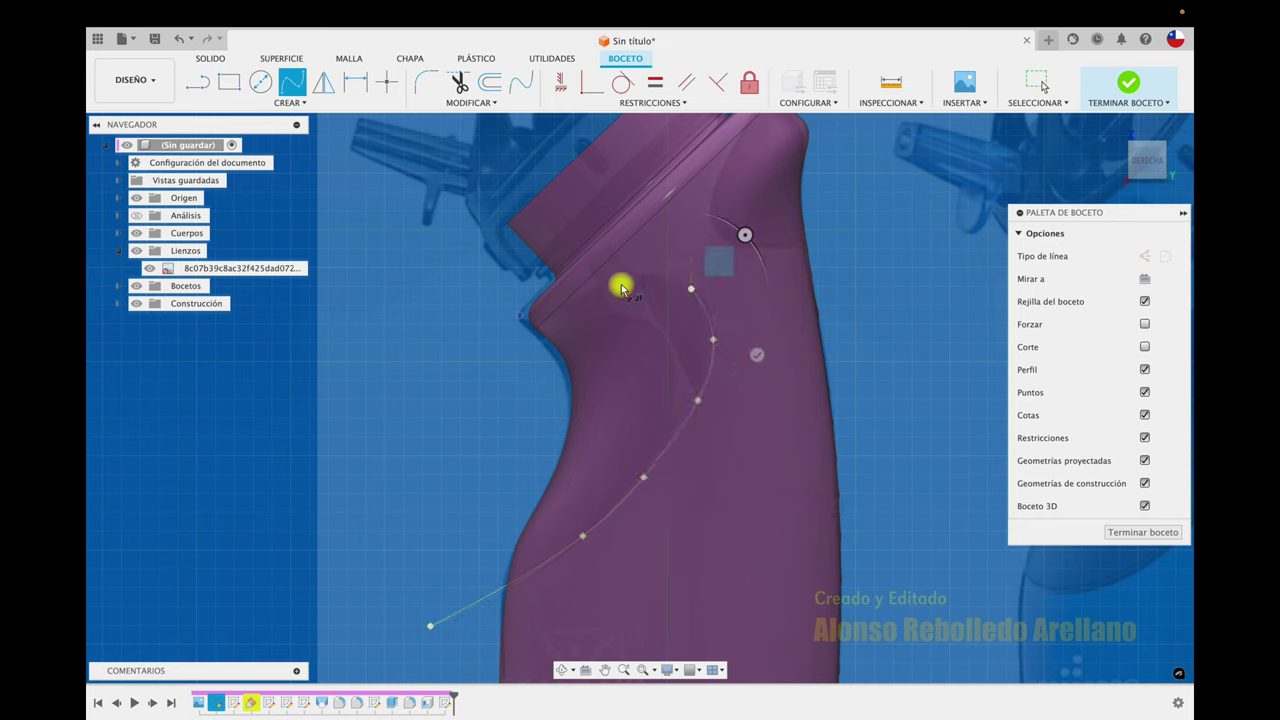
pyautogui.click(621, 287)
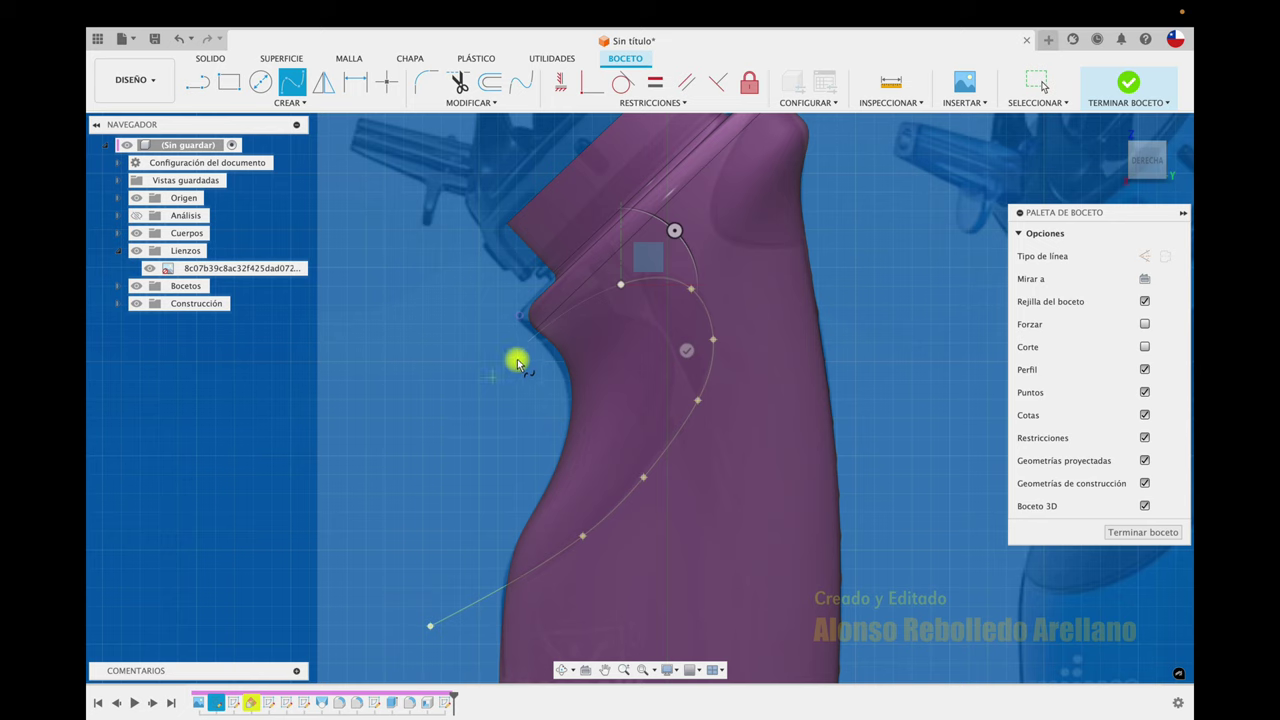
pyautogui.click(495, 377)
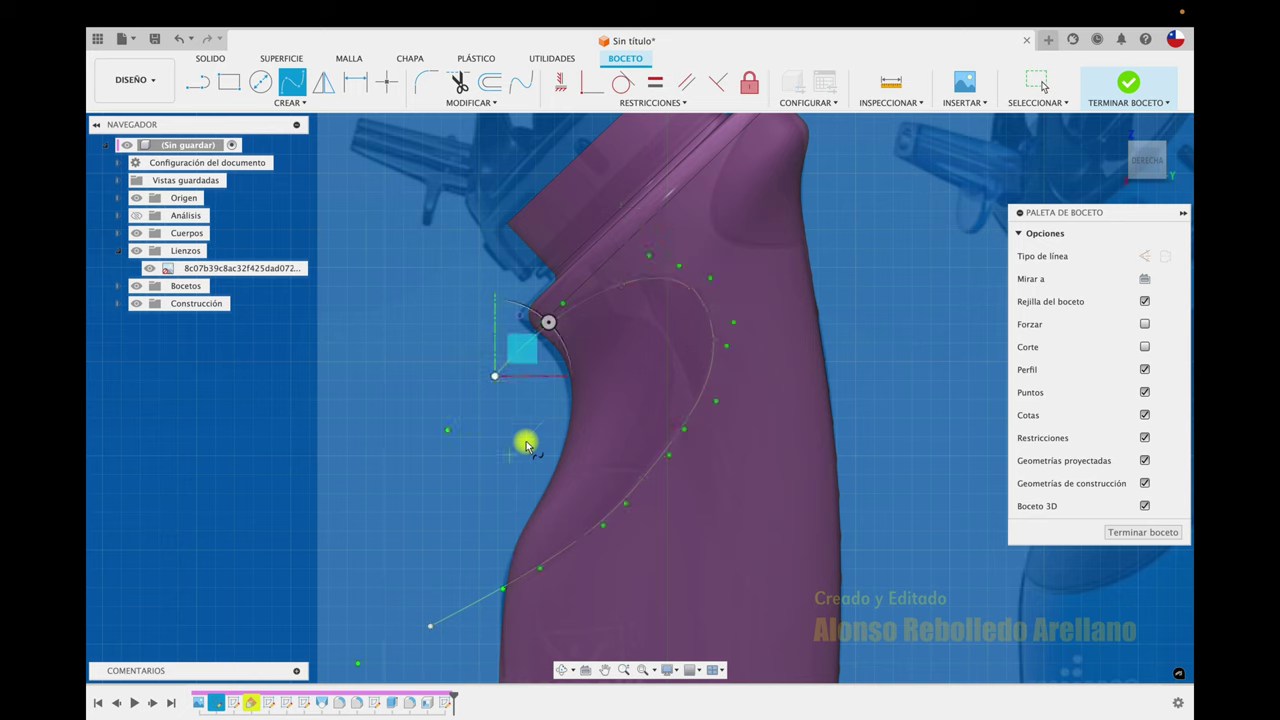
pyautogui.click(1120, 535)
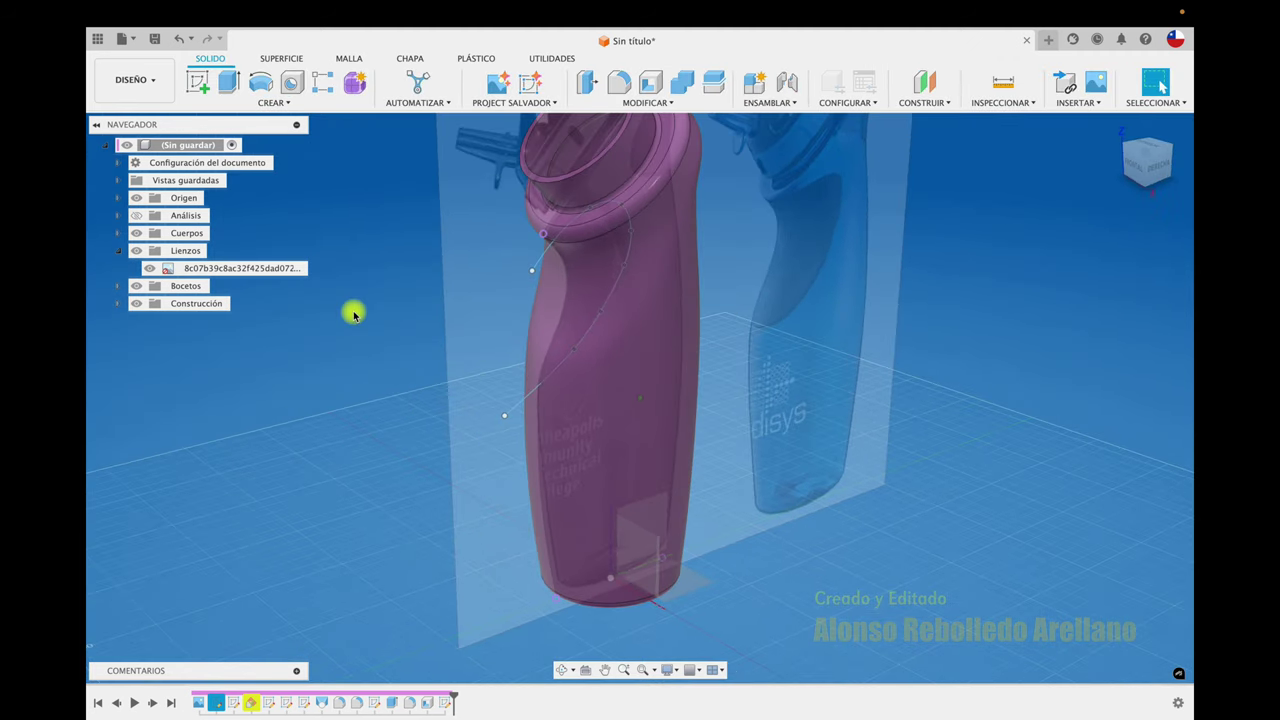
pyautogui.click(149, 268)
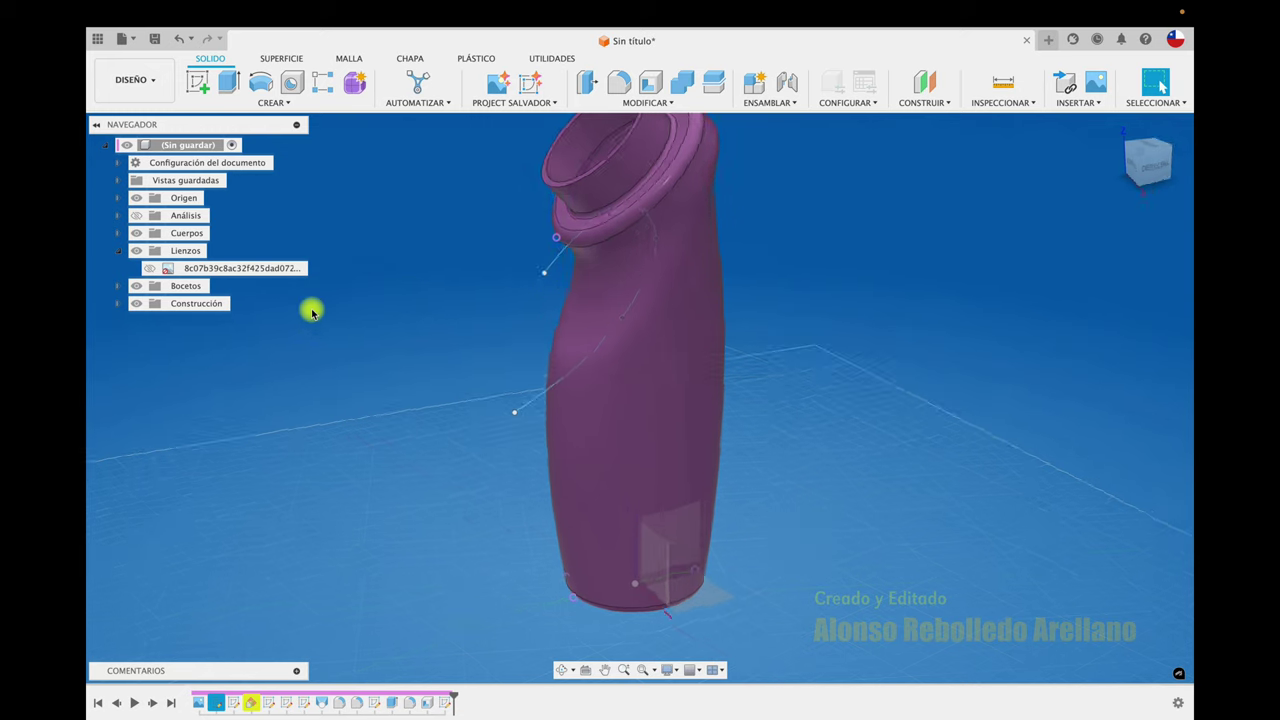
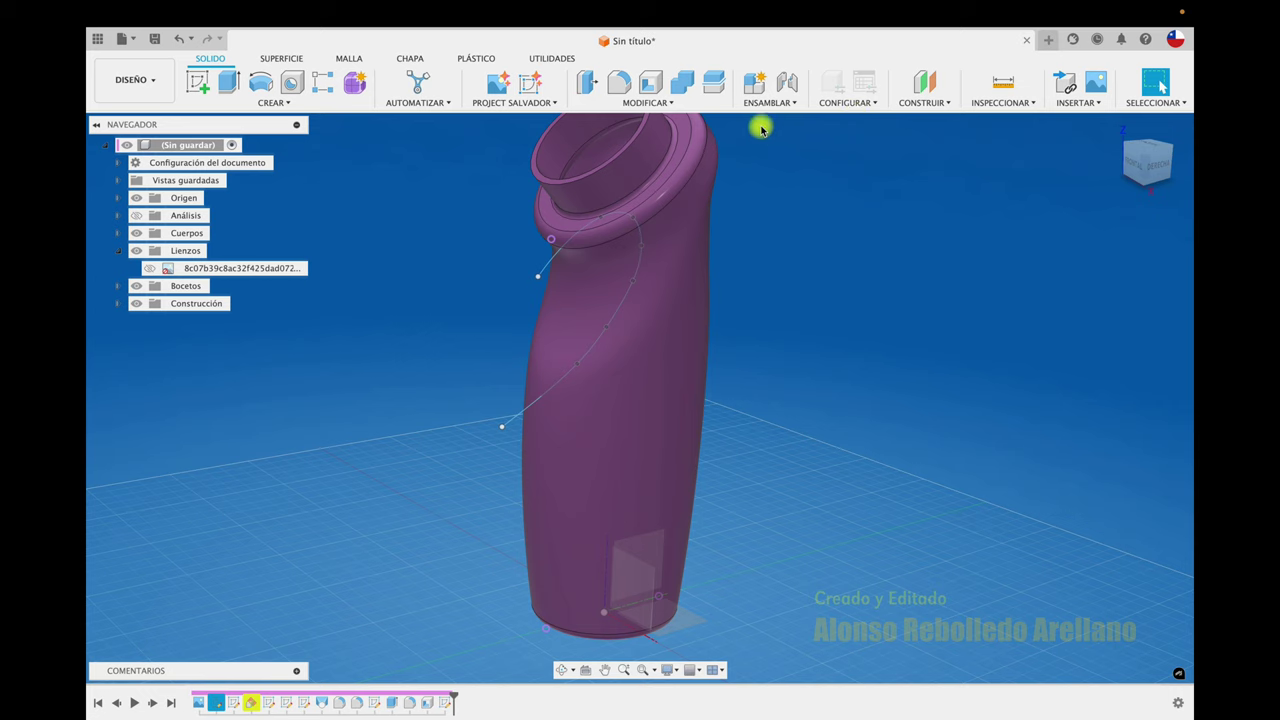
# Step: Split the bottle's side face using the curved sketch spline as the splitting tool
pyautogui.click(698, 106)
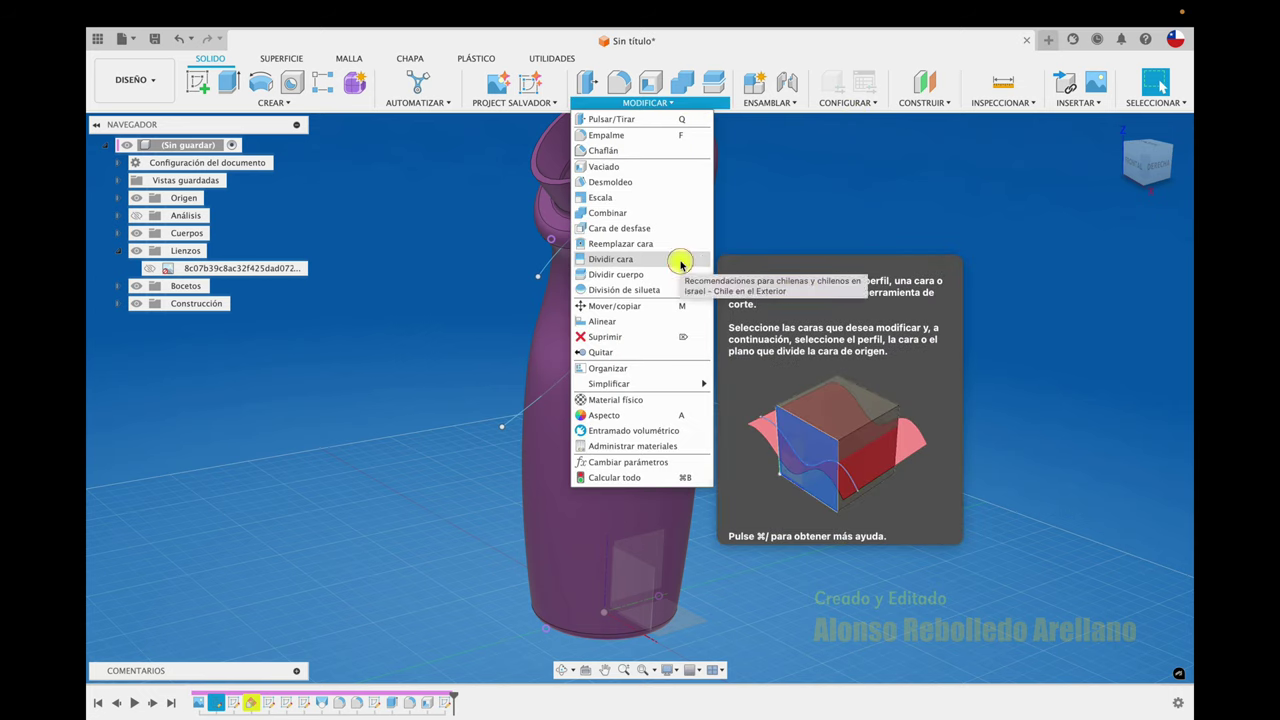
pyautogui.click(680, 260)
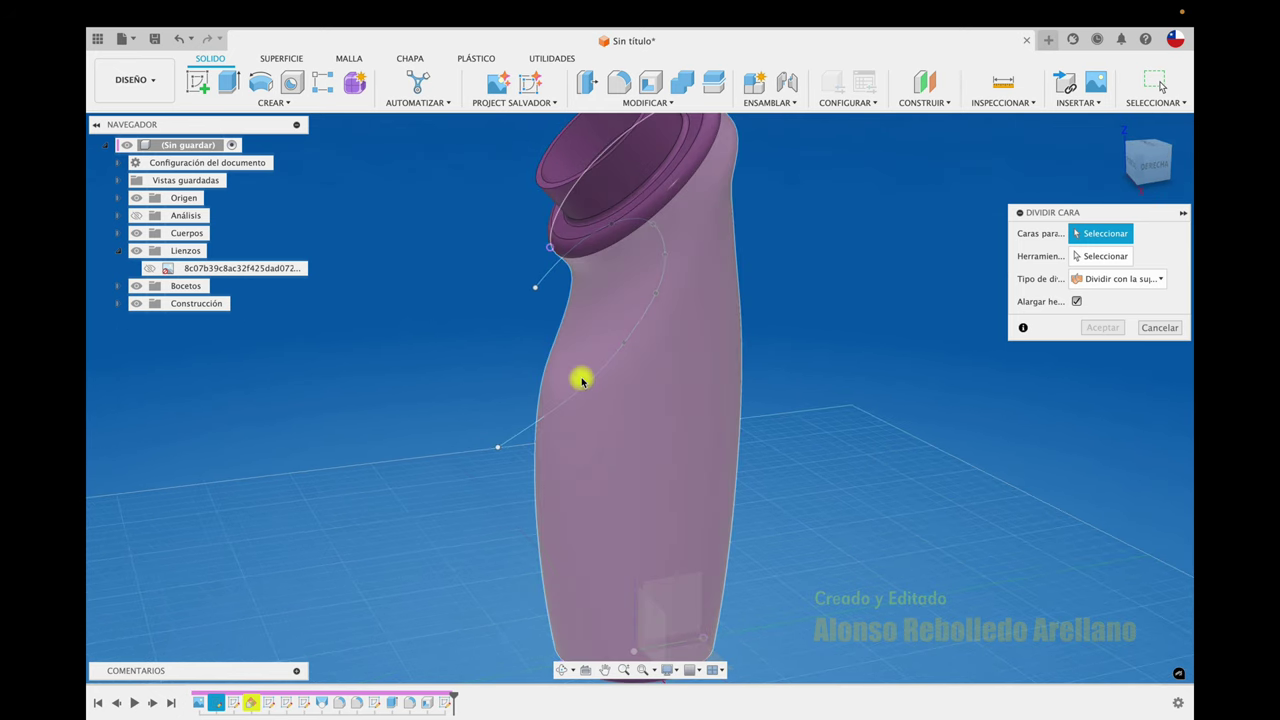
pyautogui.keyDown('shift'); pyautogui.moveTo(651, 390); pyautogui.dragTo(653, 385, button='middle'); pyautogui.keyUp('shift')
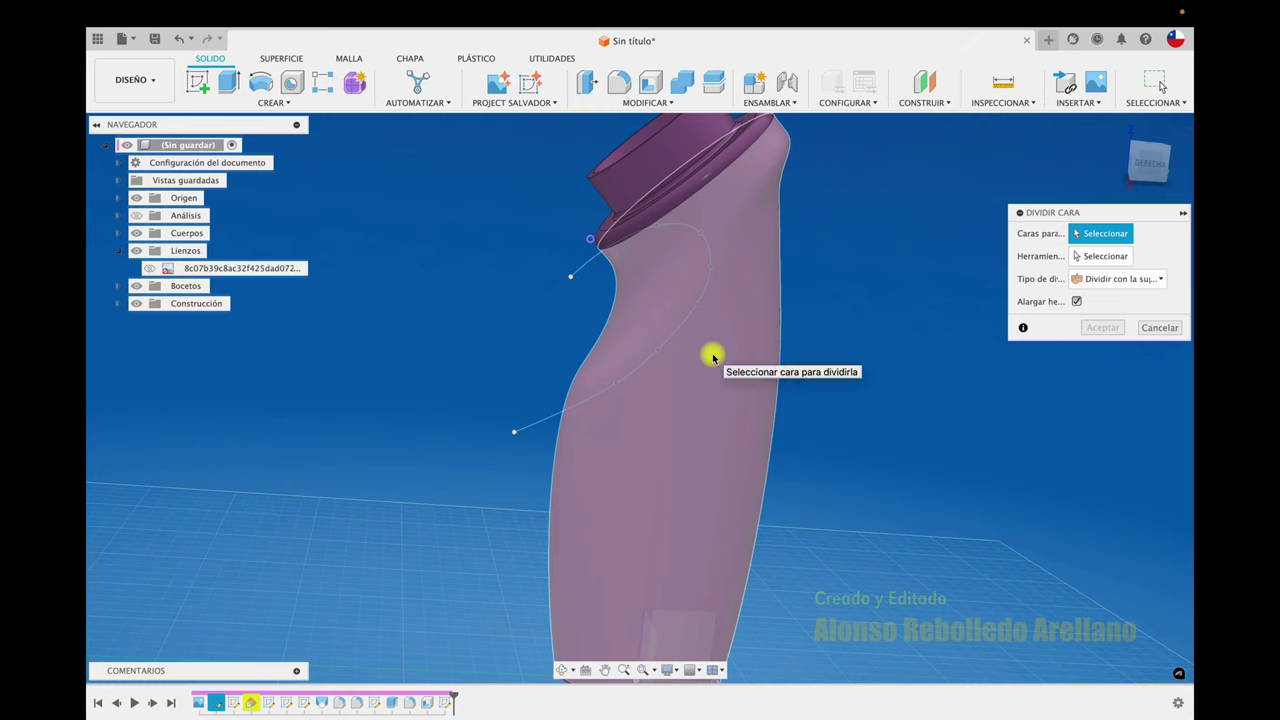
pyautogui.click(673, 414)
pyautogui.click(1100, 256)
pyautogui.click(553, 419)
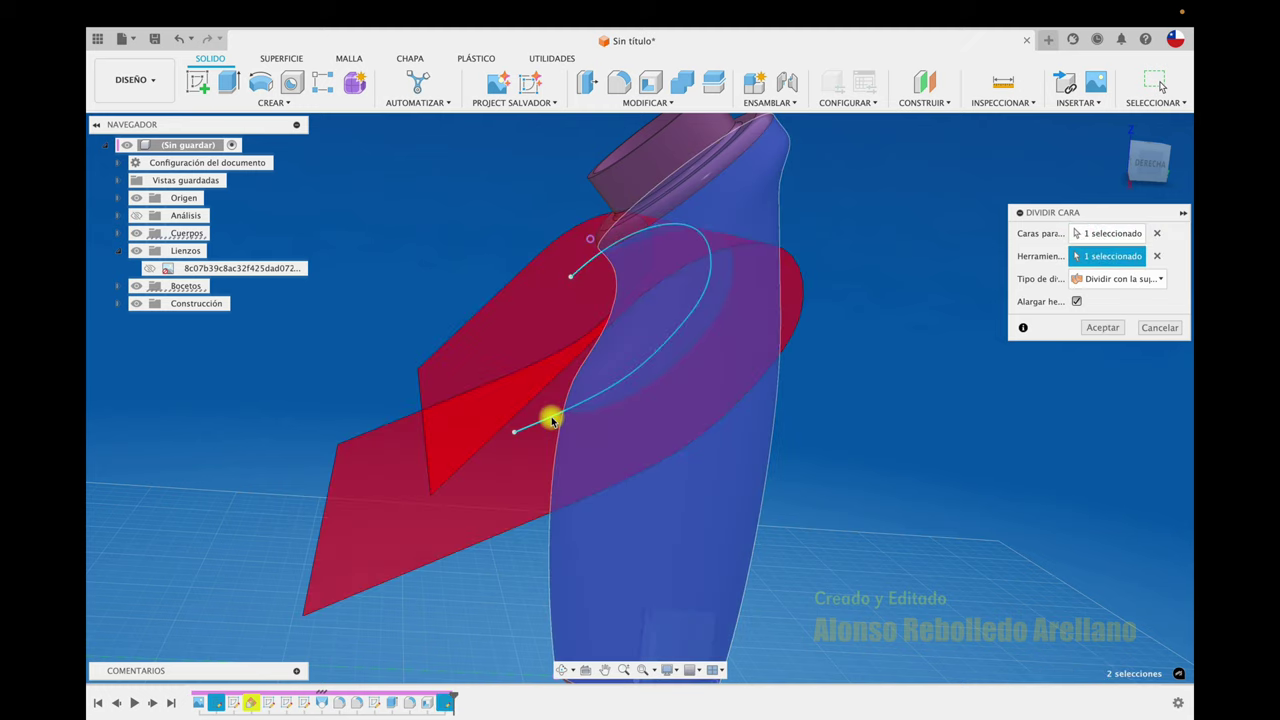
pyautogui.moveTo(553, 419)
pyautogui.keyDown('shift'); pyautogui.mouseDown(button='middle')
pyautogui.moveTo(711, 391)
pyautogui.moveTo(1037, 371)
pyautogui.mouseUp(button='middle'); pyautogui.keyUp('shift')
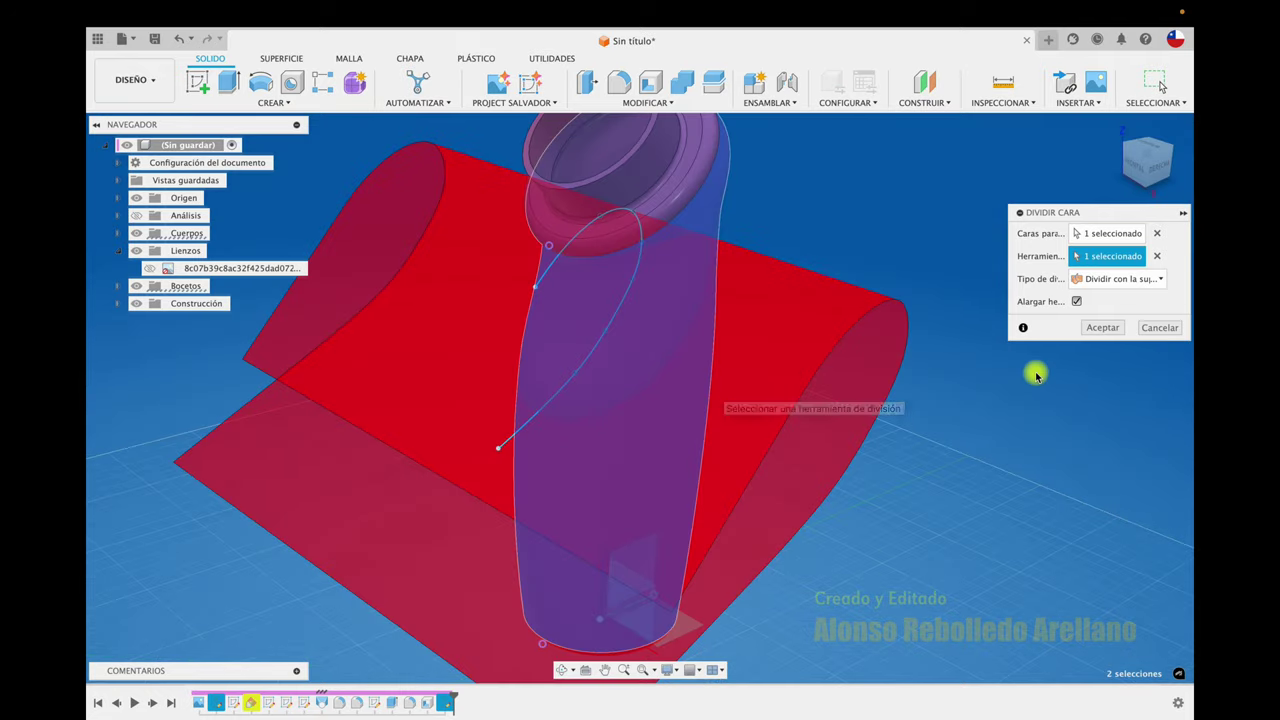
pyautogui.click(1105, 329)
pyautogui.keyDown('shift'); pyautogui.moveTo(877, 366); pyautogui.dragTo(657, 354, button='middle'); pyautogui.keyUp('shift')
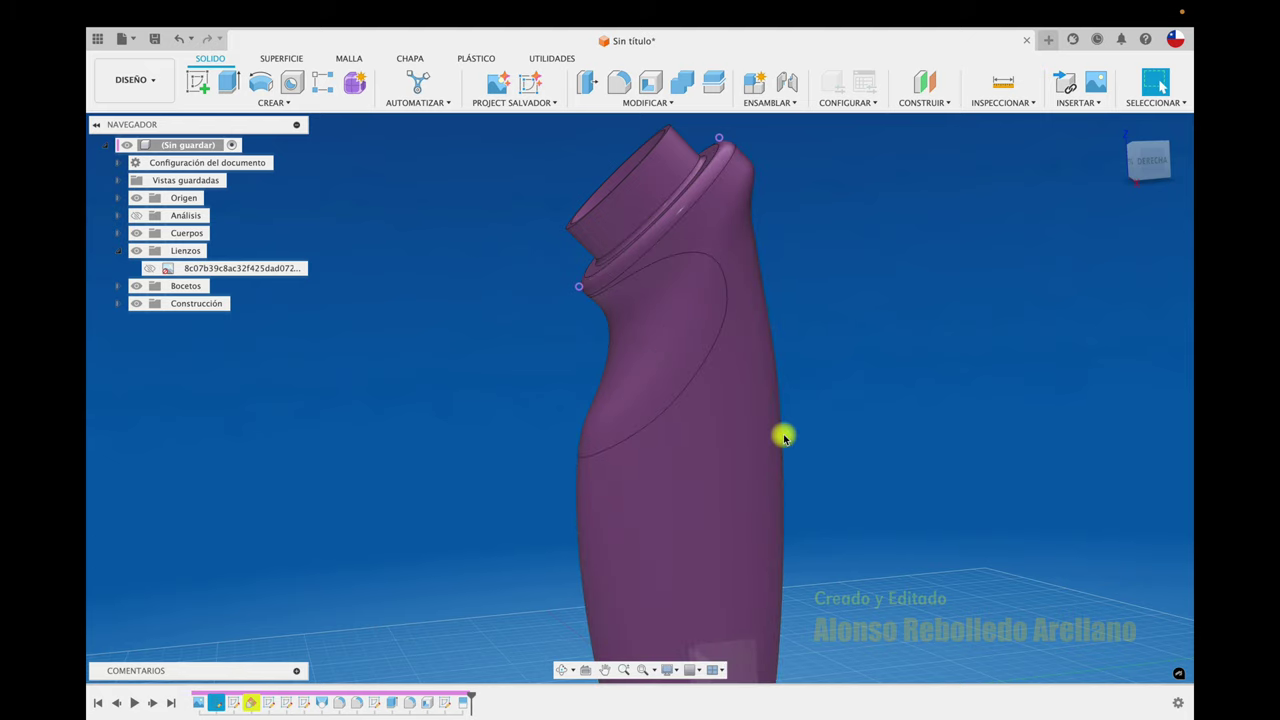
# Step: Cut a 2 mm circular pipe groove along the crescent edge of the split face
pyautogui.click(698, 374)
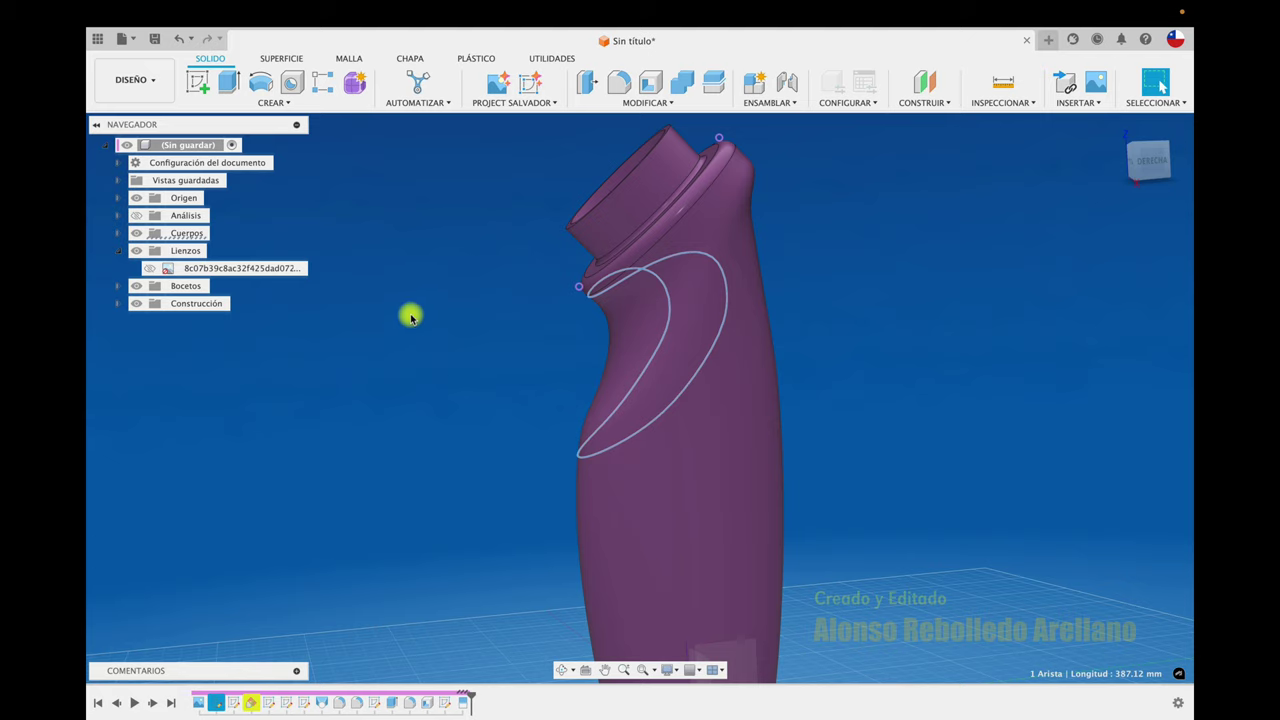
pyautogui.click(318, 104)
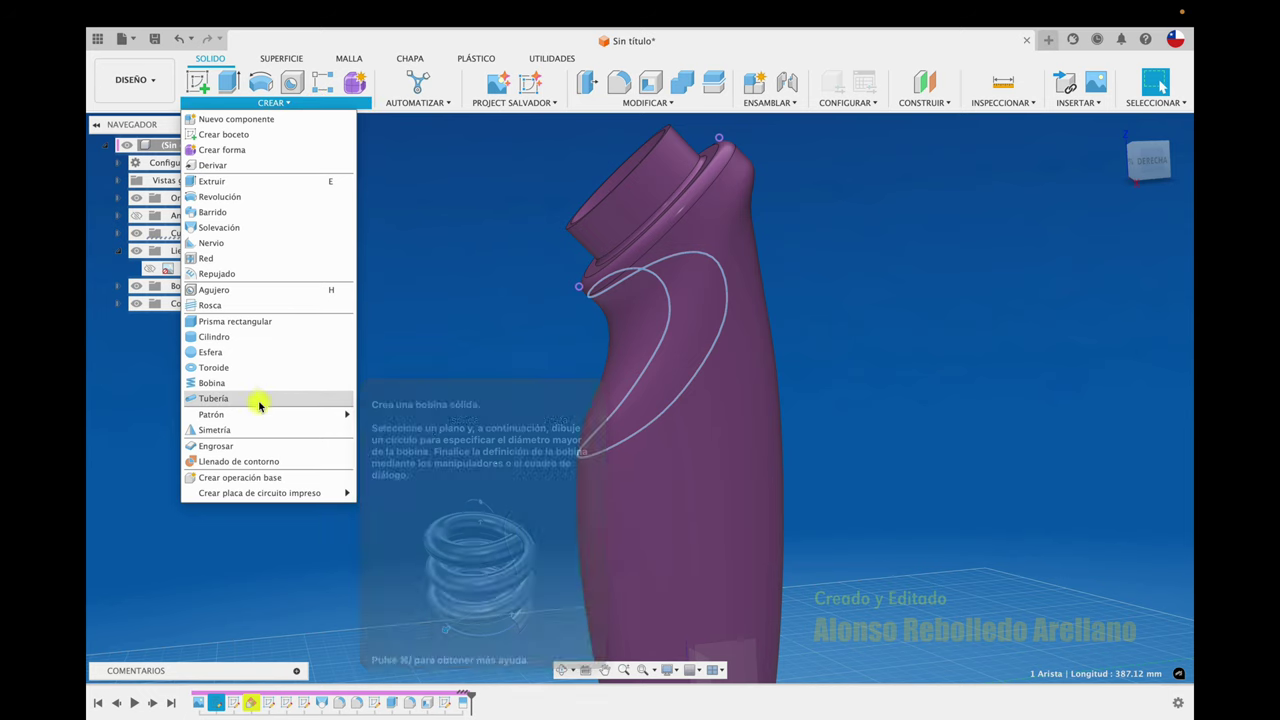
pyautogui.press('Escape')
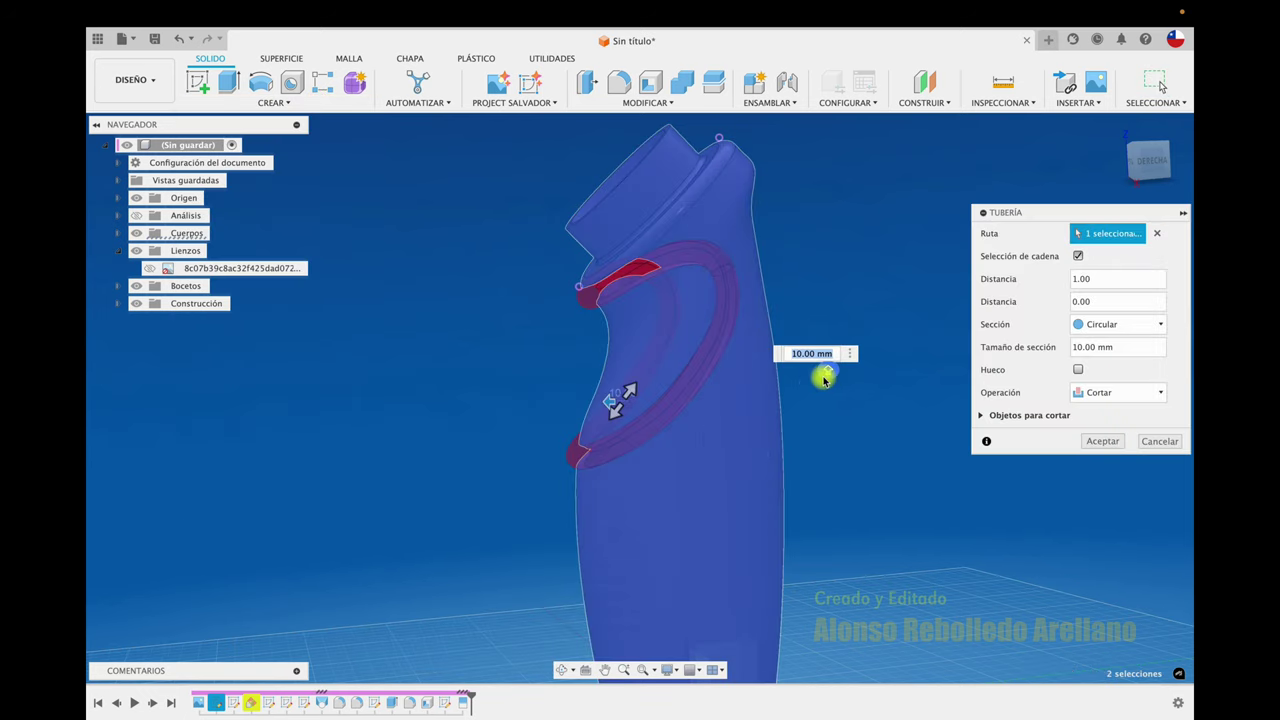
pyautogui.scroll(3, 822, 380)
pyautogui.scroll(2, 769, 377)
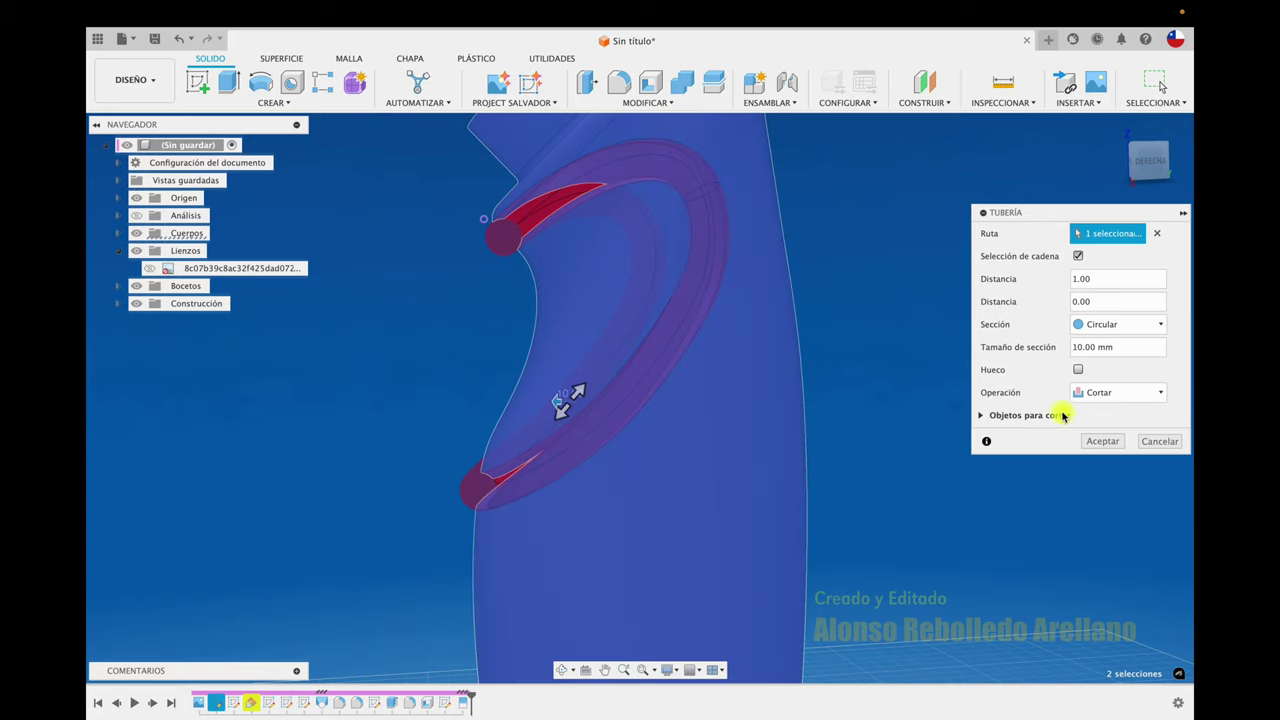
pyautogui.click(1080, 347)
pyautogui.write('2')
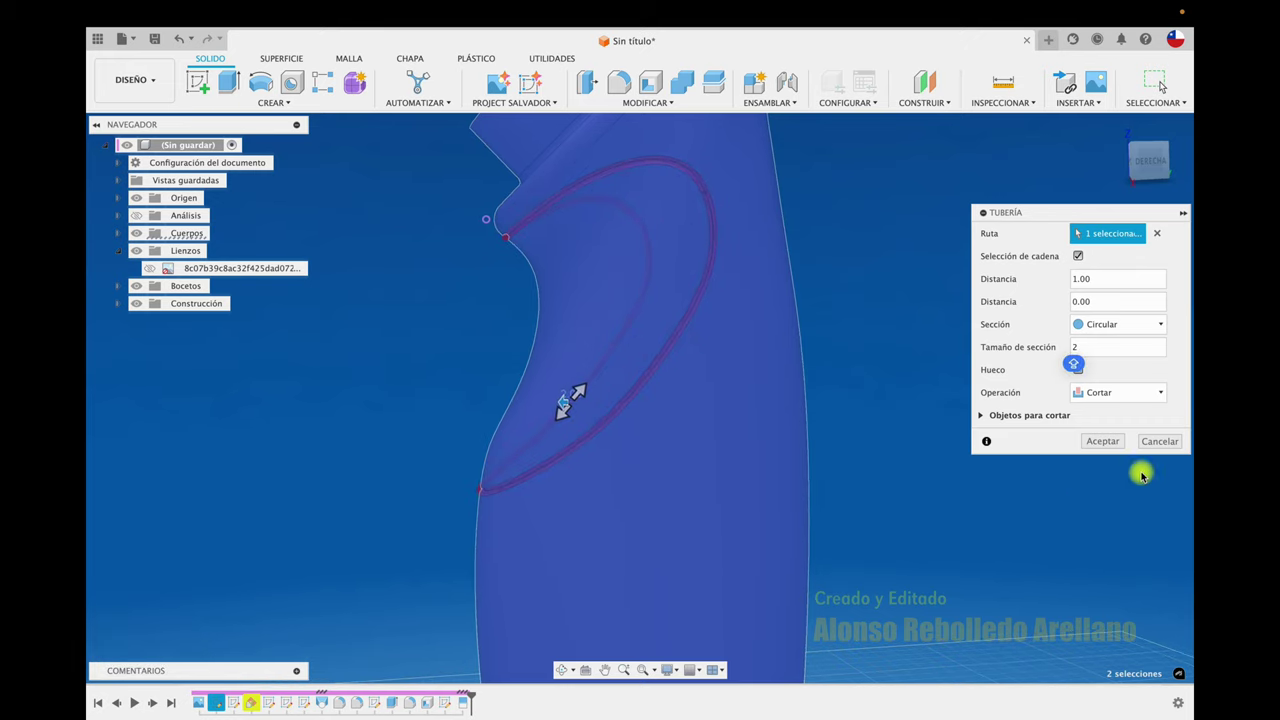
pyautogui.click(1102, 441)
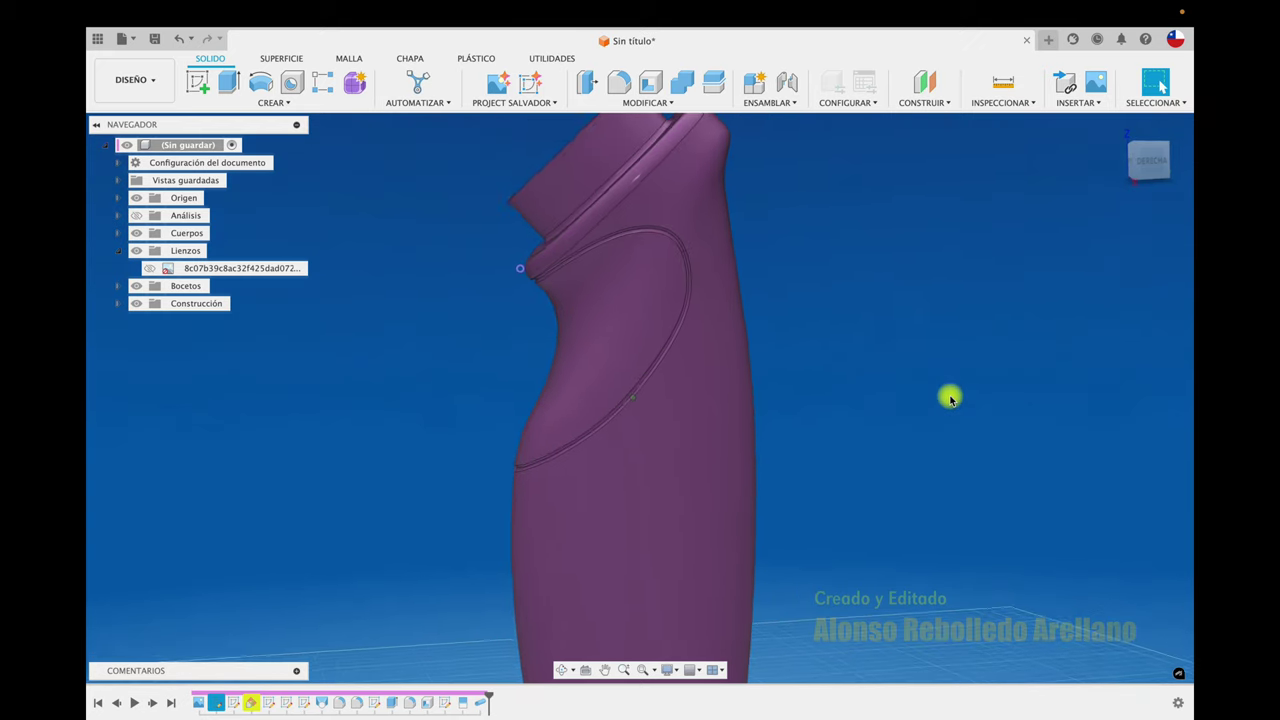
# Step: Show the reference bottle image, switch to the Right view and start a sketch on the side plane
pyautogui.keyDown('shift'); pyautogui.moveTo(950, 399); pyautogui.dragTo(950, 399, button='middle'); pyautogui.keyUp('shift')
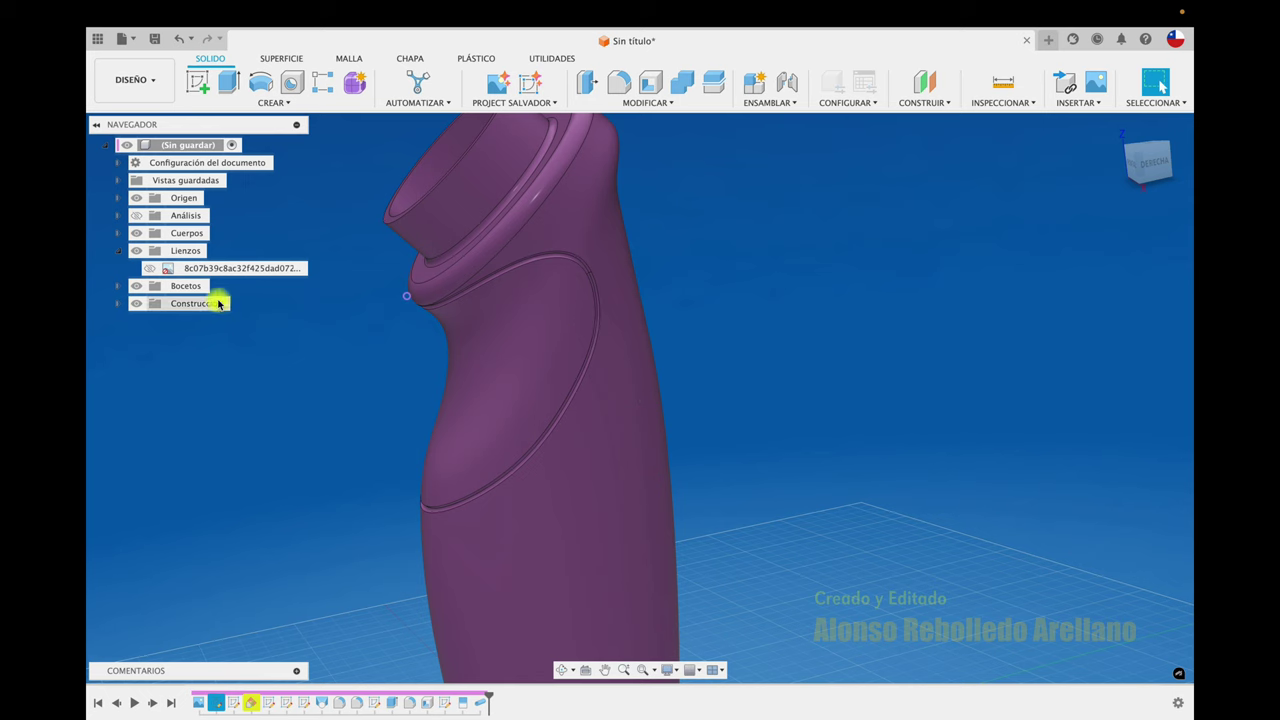
pyautogui.click(152, 269)
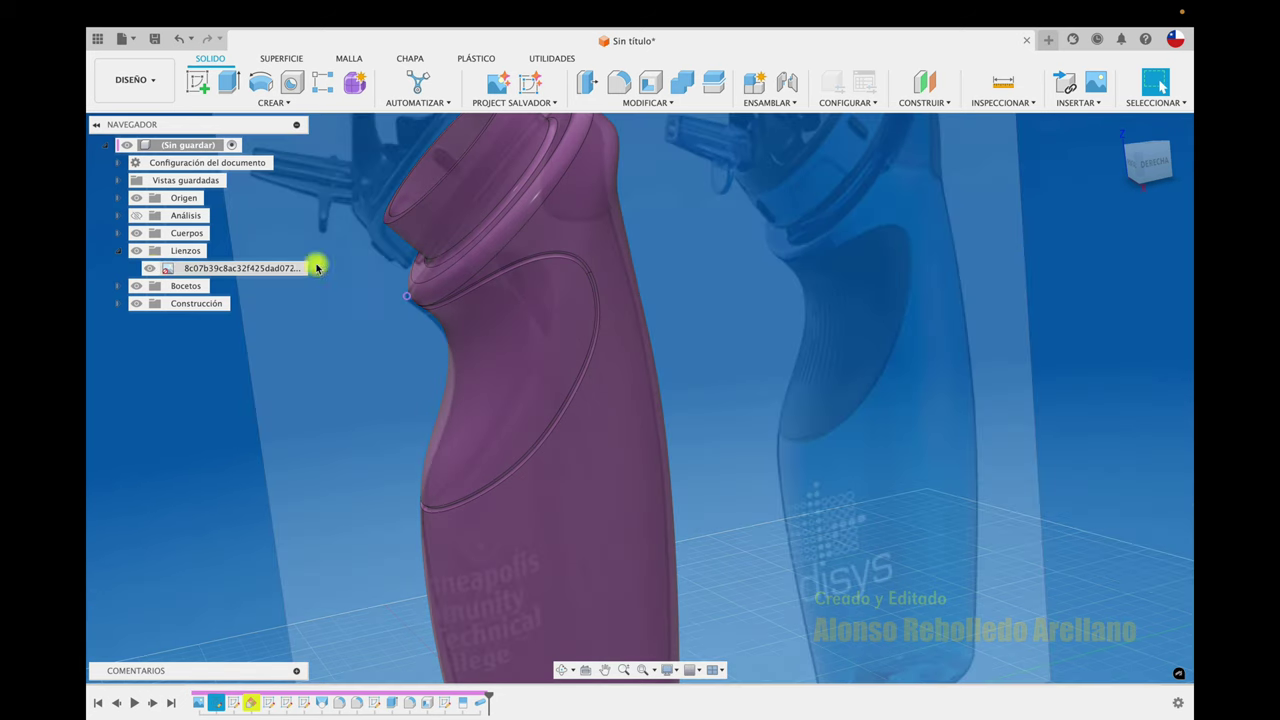
pyautogui.click(1157, 172)
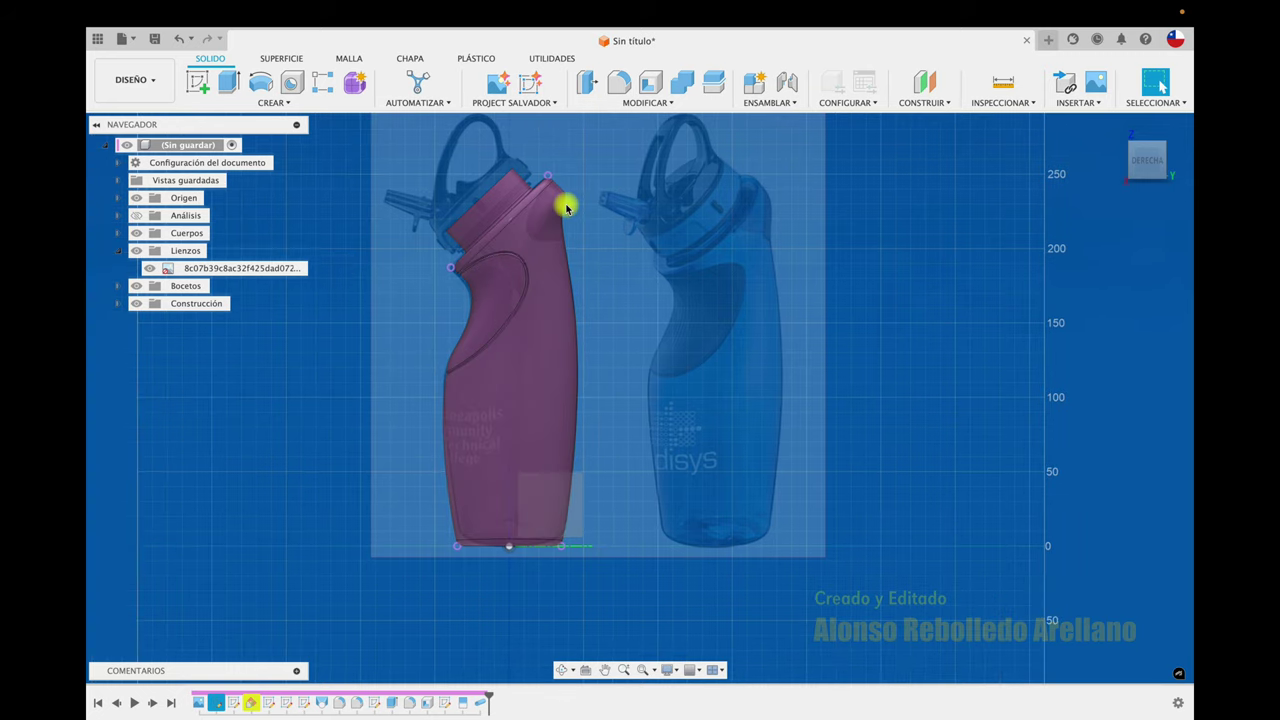
pyautogui.click(198, 82)
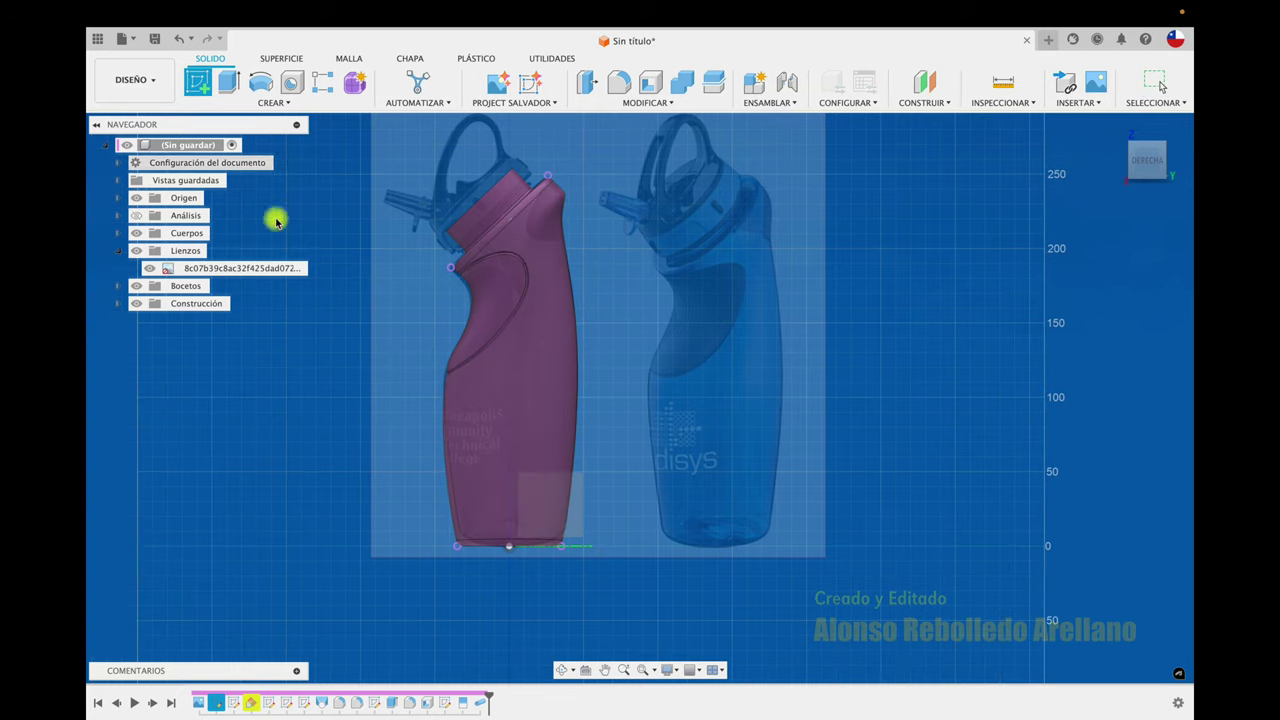
pyautogui.click(575, 507)
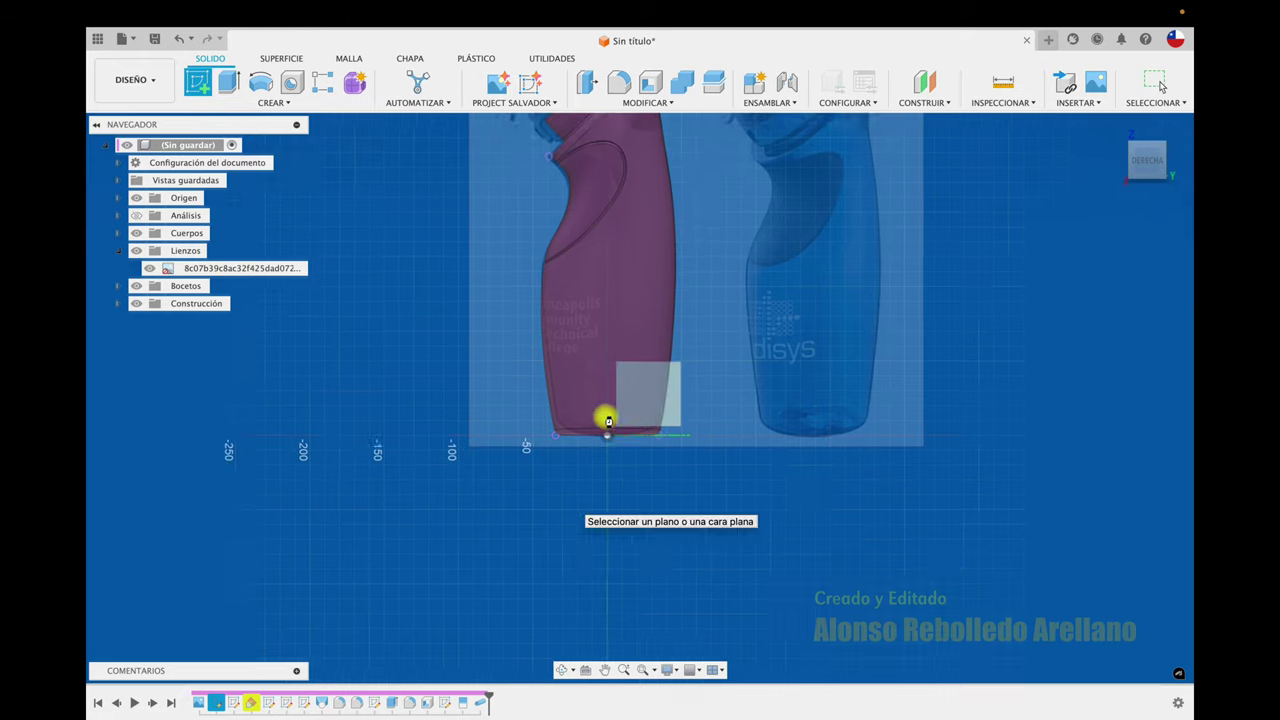
pyautogui.scroll(2, 615, 400)
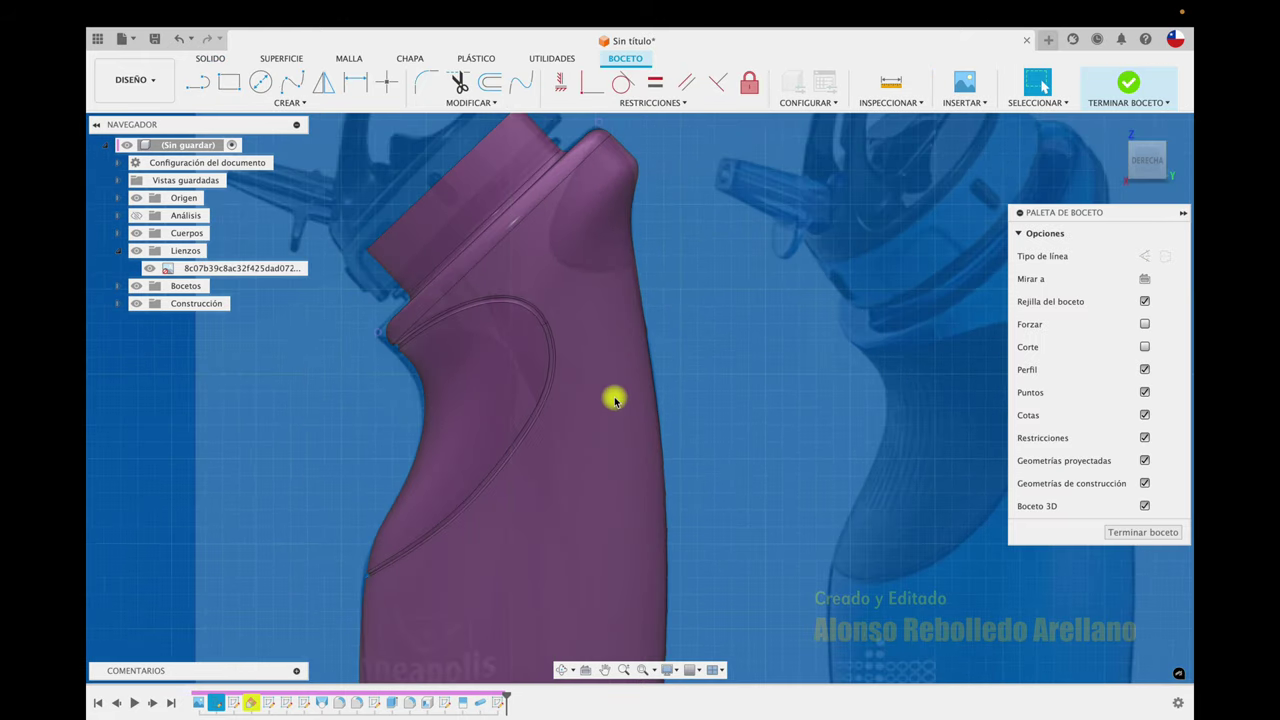
pyautogui.scroll(2, 615, 400)
pyautogui.scroll(2, 615, 400)
pyautogui.scroll(1, 615, 400)
pyautogui.scroll(-2, 615, 400)
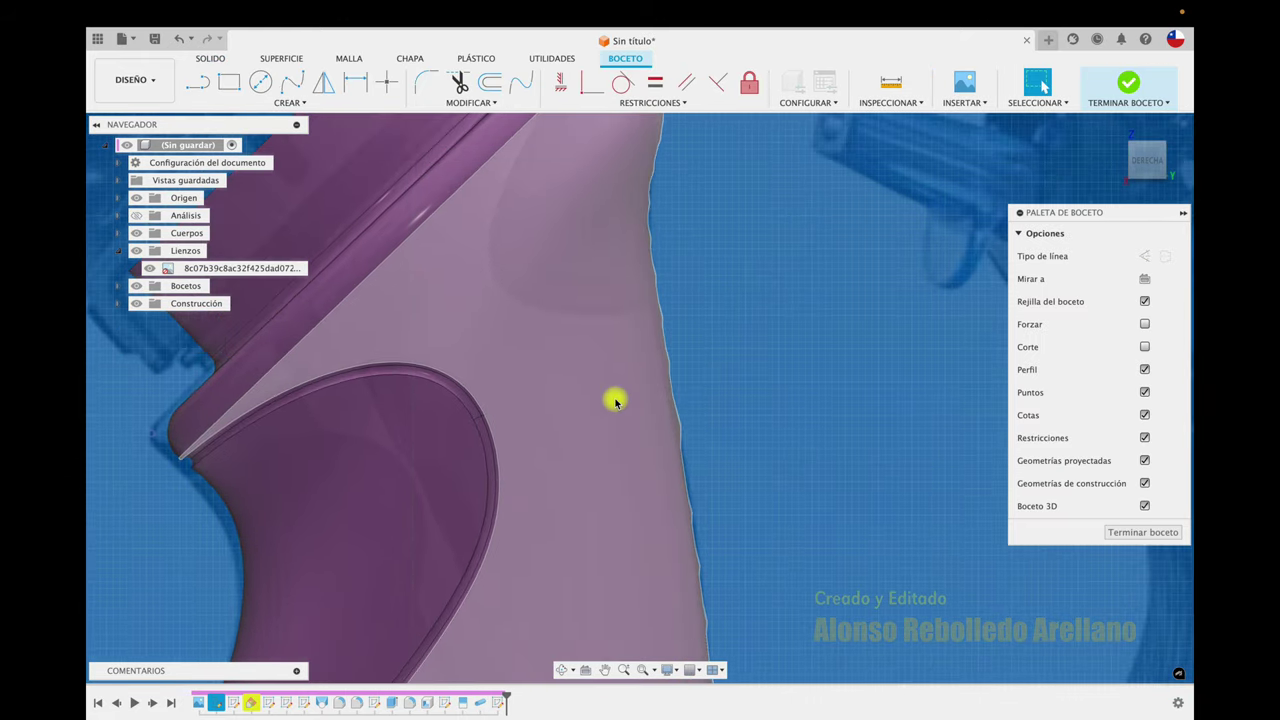
pyautogui.scroll(-2, 615, 400)
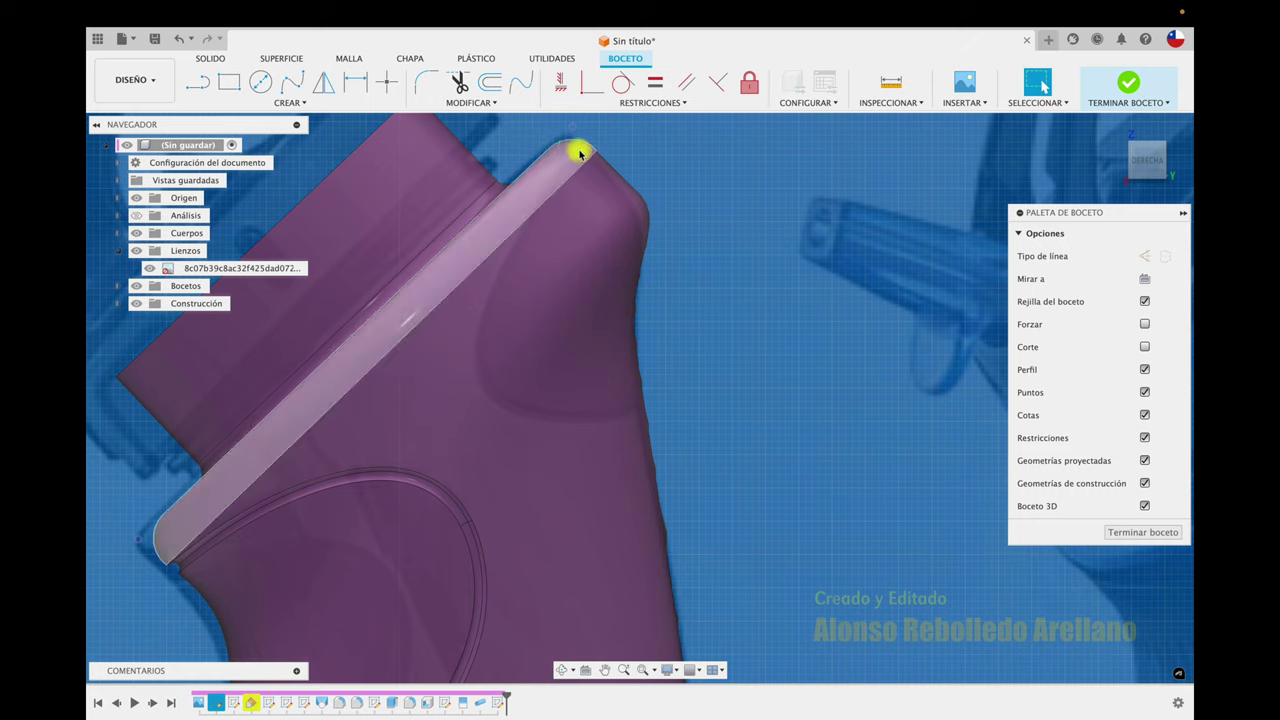
# Step: Draw a fit-point spline from the shoulder down past the bottle's edge and finish the sketch
pyautogui.click(291, 82)
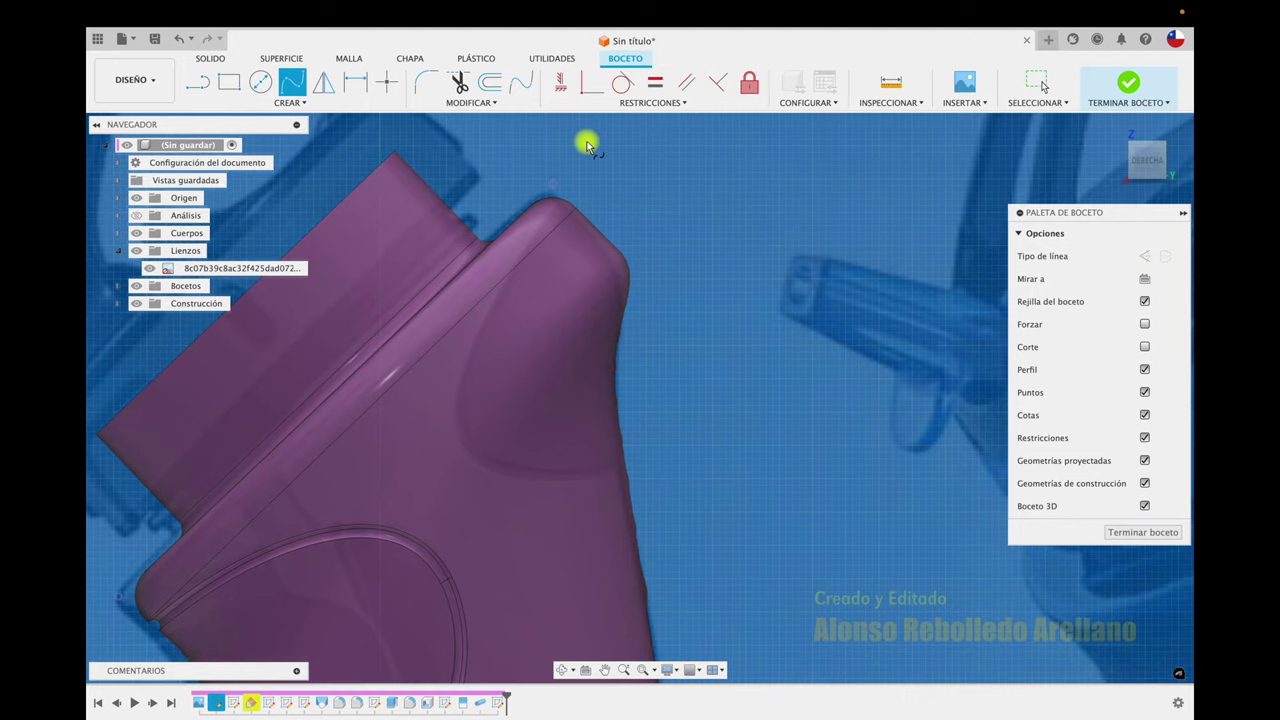
pyautogui.click(562, 227)
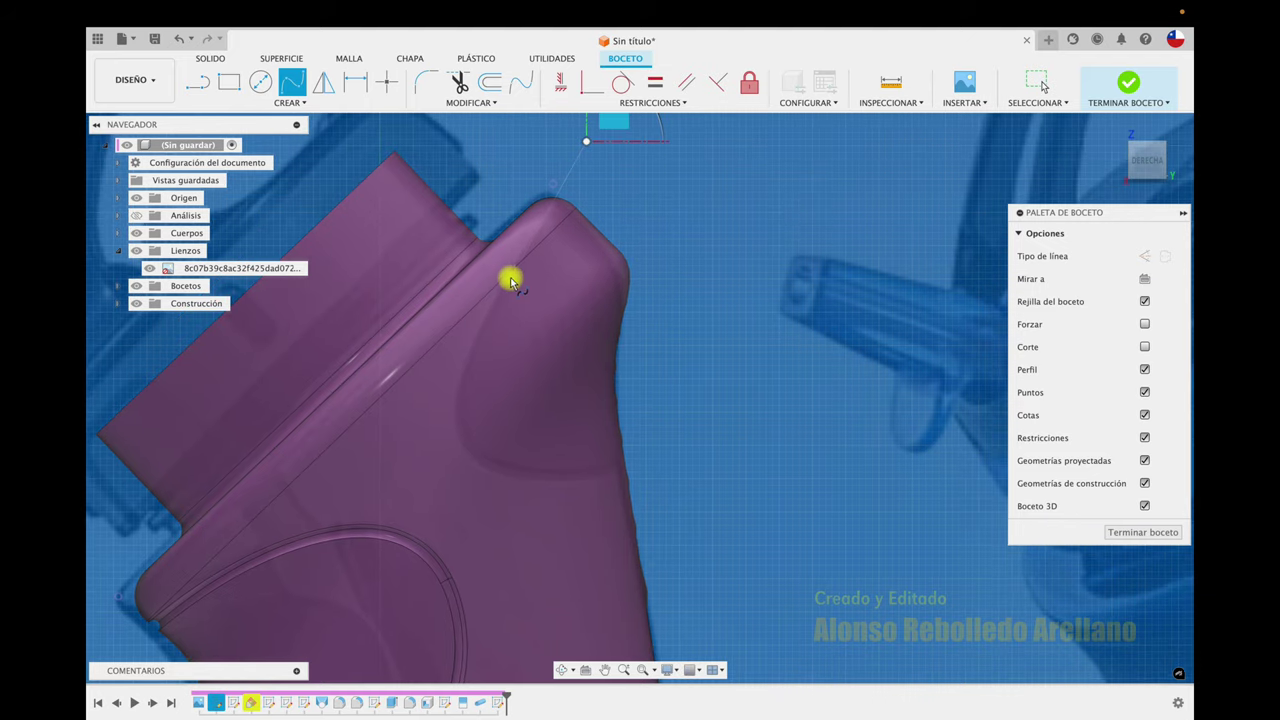
pyautogui.click(479, 336)
pyautogui.click(456, 397)
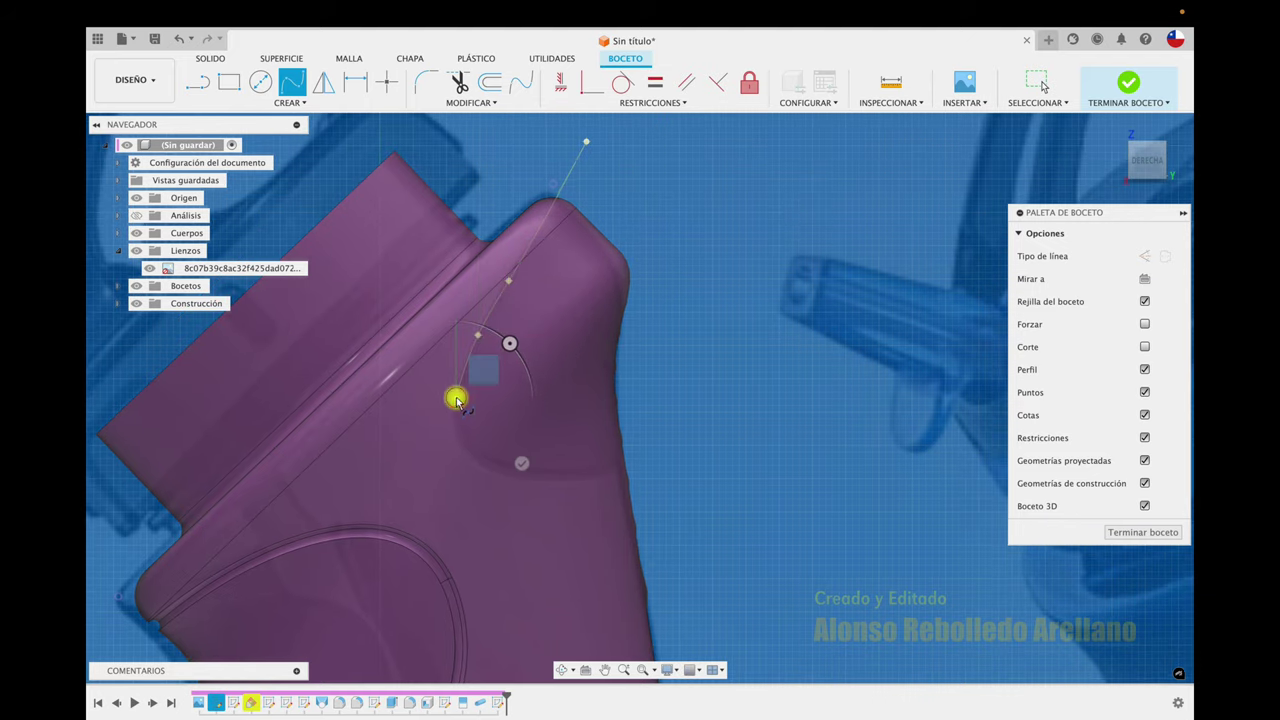
pyautogui.click(491, 469)
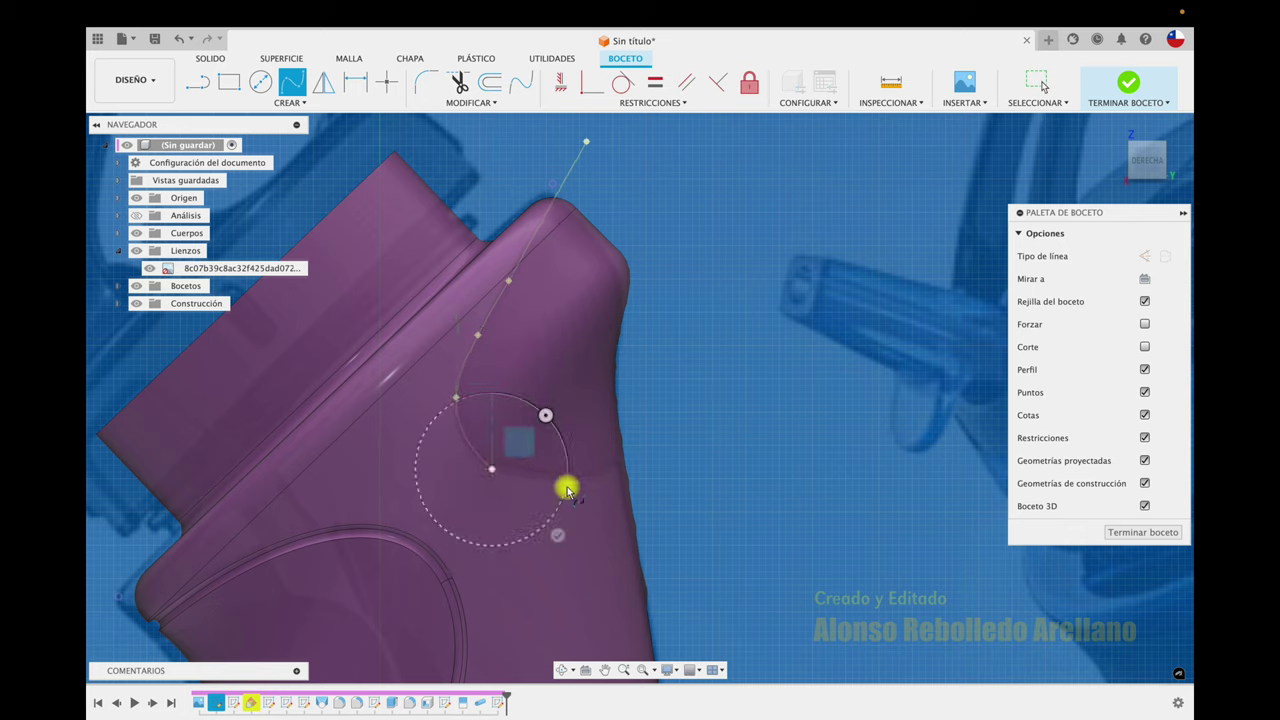
pyautogui.click(674, 505)
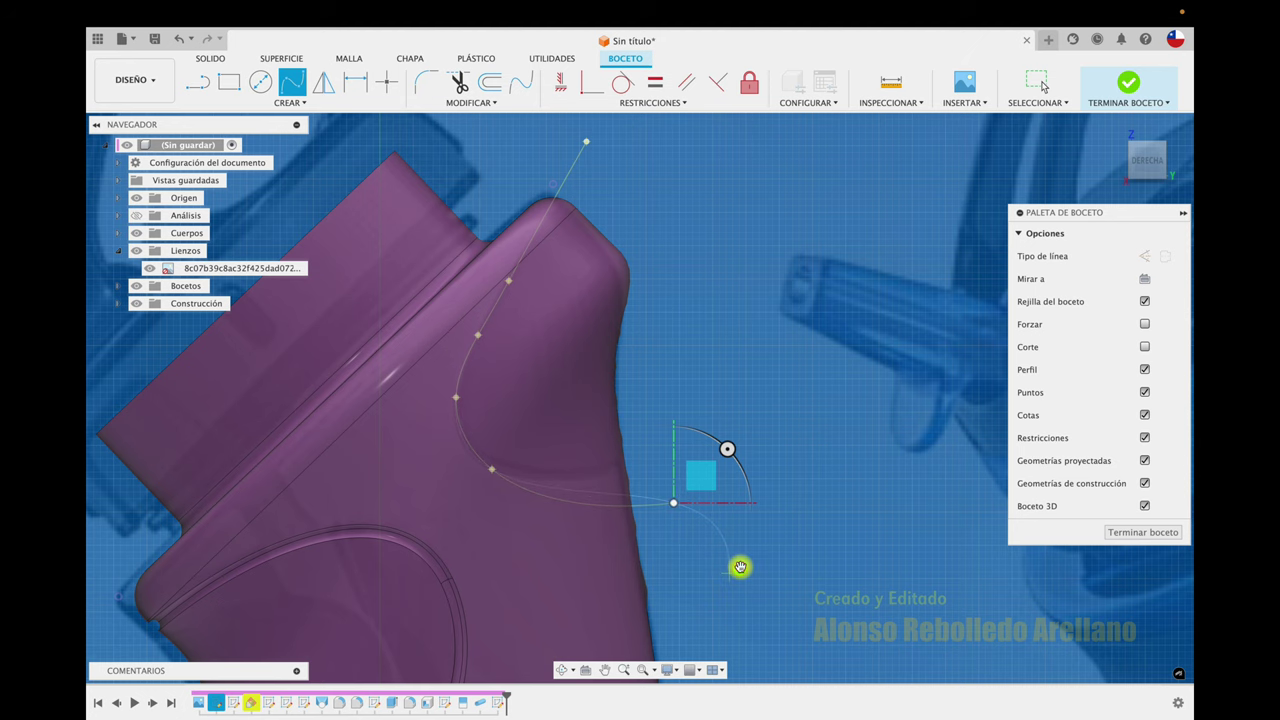
pyautogui.click(1121, 533)
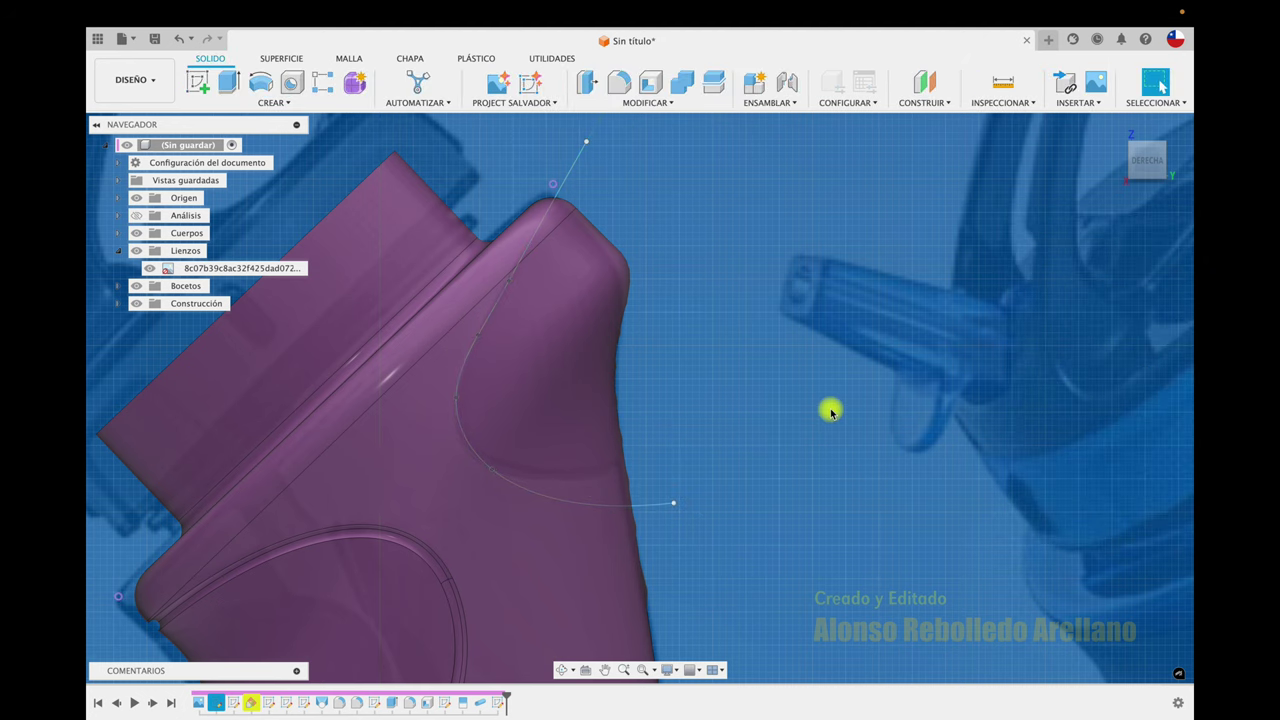
# Step: Hide the reference bottle image and tilt the view to show the ground grid
pyautogui.keyDown('shift'); pyautogui.moveTo(700, 365); pyautogui.dragTo(700, 365, button='middle'); pyautogui.keyUp('shift')
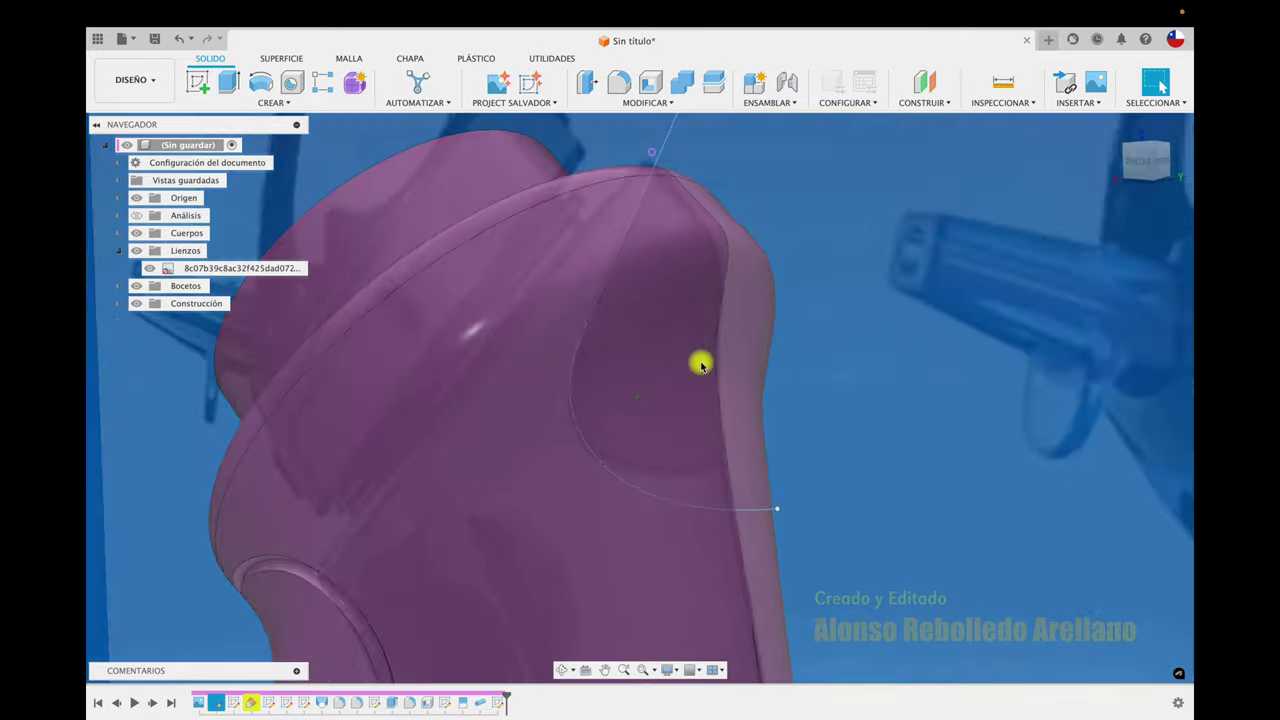
pyautogui.click(147, 268)
pyautogui.click(147, 268)
pyautogui.moveTo(509, 294)
pyautogui.keyDown('shift'); pyautogui.mouseDown(button='middle')
pyautogui.moveTo(751, 380)
pyautogui.moveTo(560, 403)
pyautogui.mouseUp(button='middle'); pyautogui.keyUp('shift')
pyautogui.keyDown('shift'); pyautogui.moveTo(614, 366); pyautogui.dragTo(608, 363, button='middle'); pyautogui.keyUp('shift')
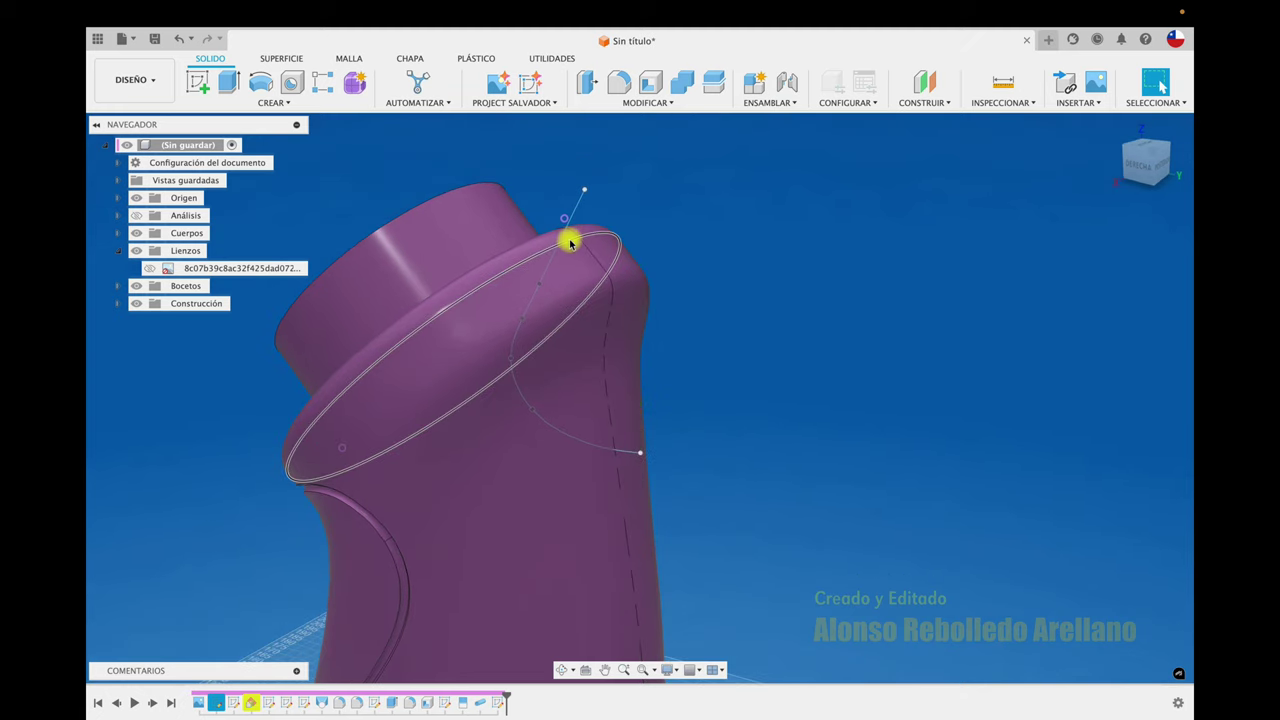
pyautogui.moveTo(571, 238)
pyautogui.keyDown('shift'); pyautogui.mouseDown(button='middle')
pyautogui.moveTo(700, 300)
pyautogui.moveTo(661, 118)
pyautogui.mouseUp(button='middle'); pyautogui.keyUp('shift')
# Step: Start a Split Body on the bottle, then cancel it
pyautogui.click(667, 105)
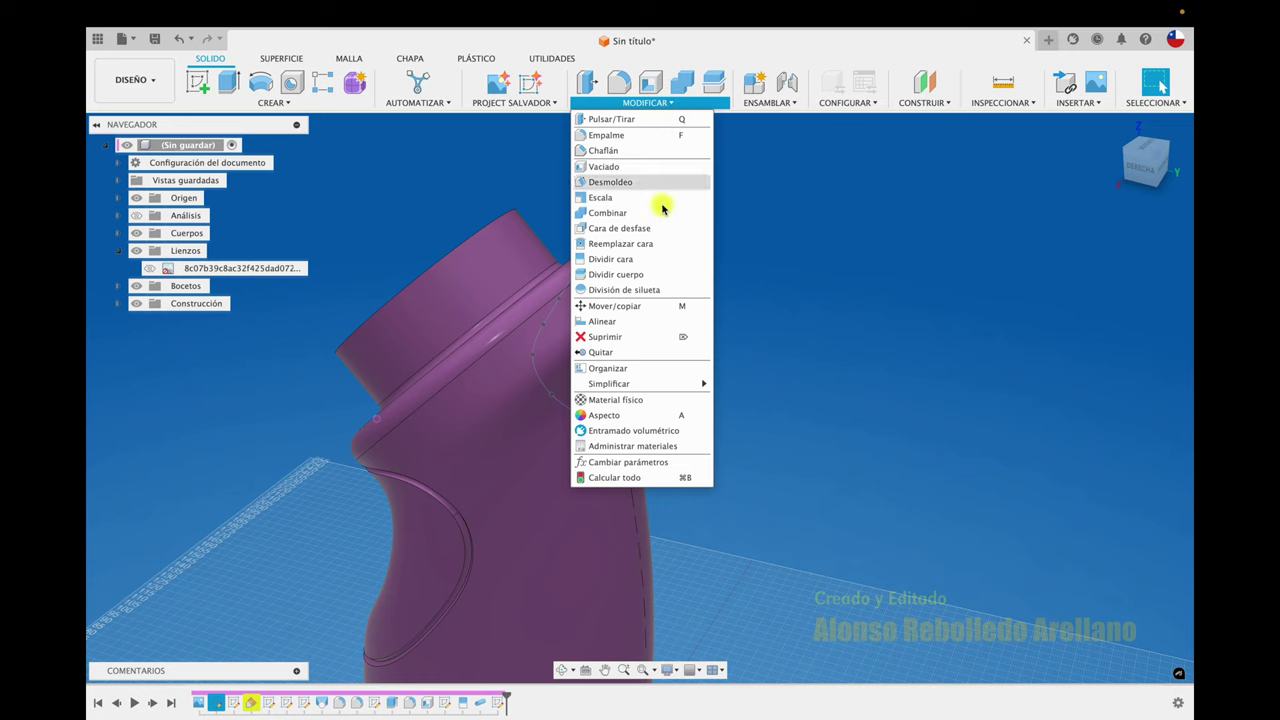
pyautogui.click(657, 276)
pyautogui.click(574, 466)
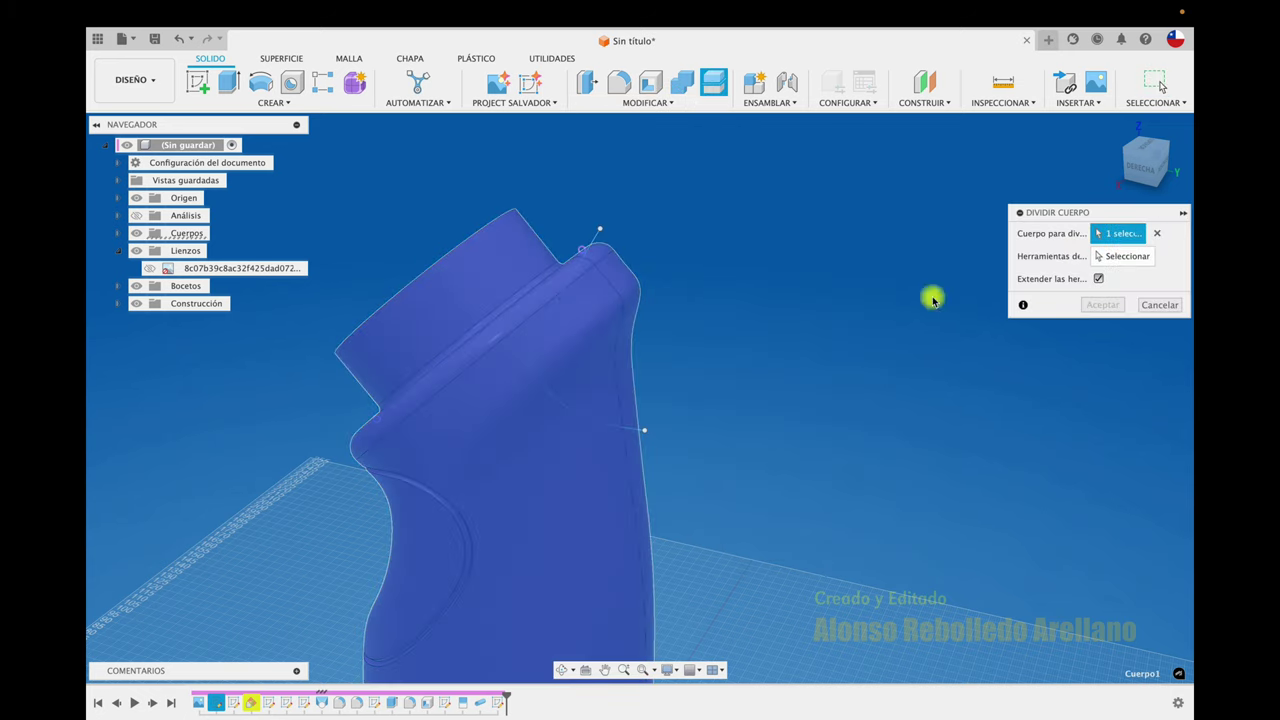
pyautogui.click(1157, 306)
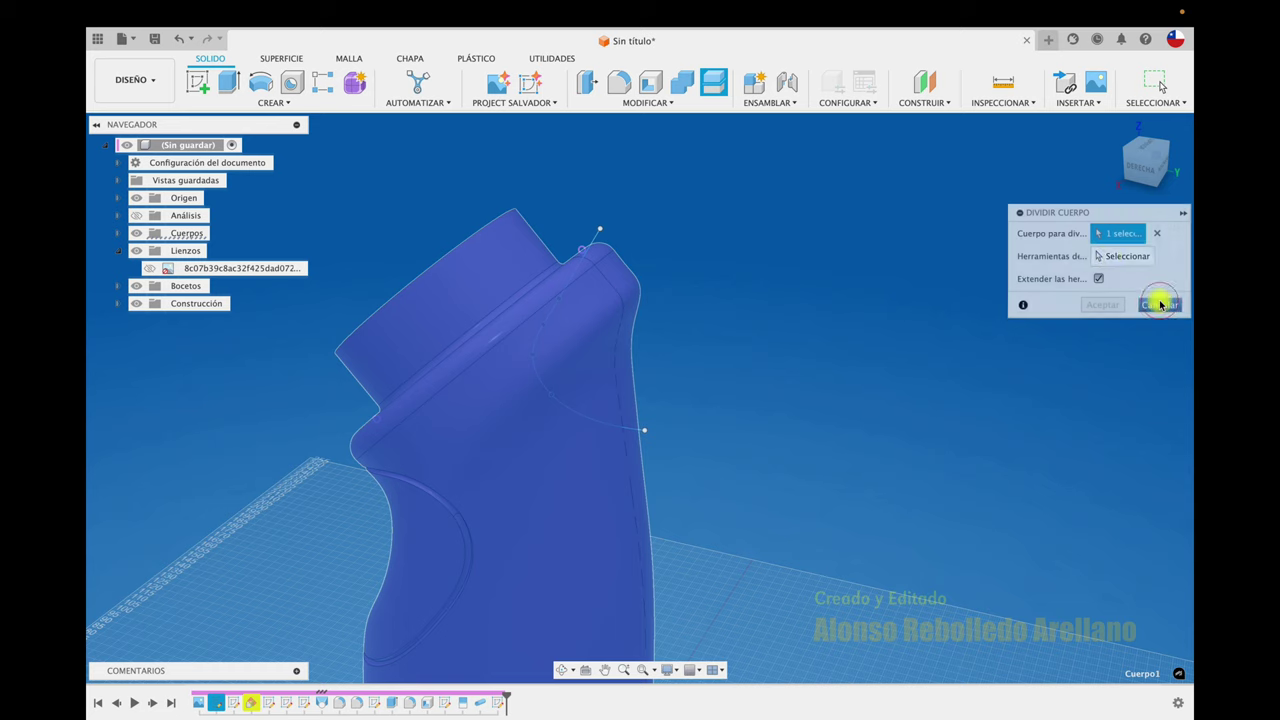
pyautogui.click(664, 105)
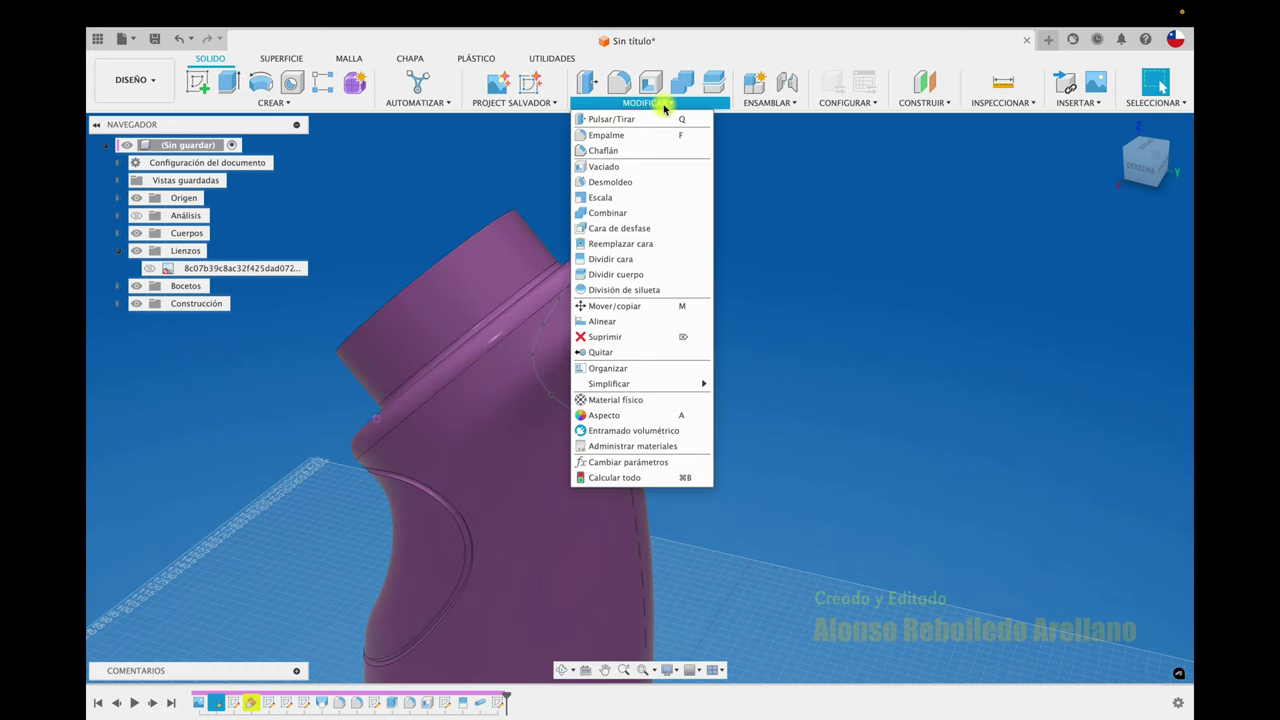
# Step: Split the grip and flange faces using the new curved surface as the splitting tool
pyautogui.click(640, 261)
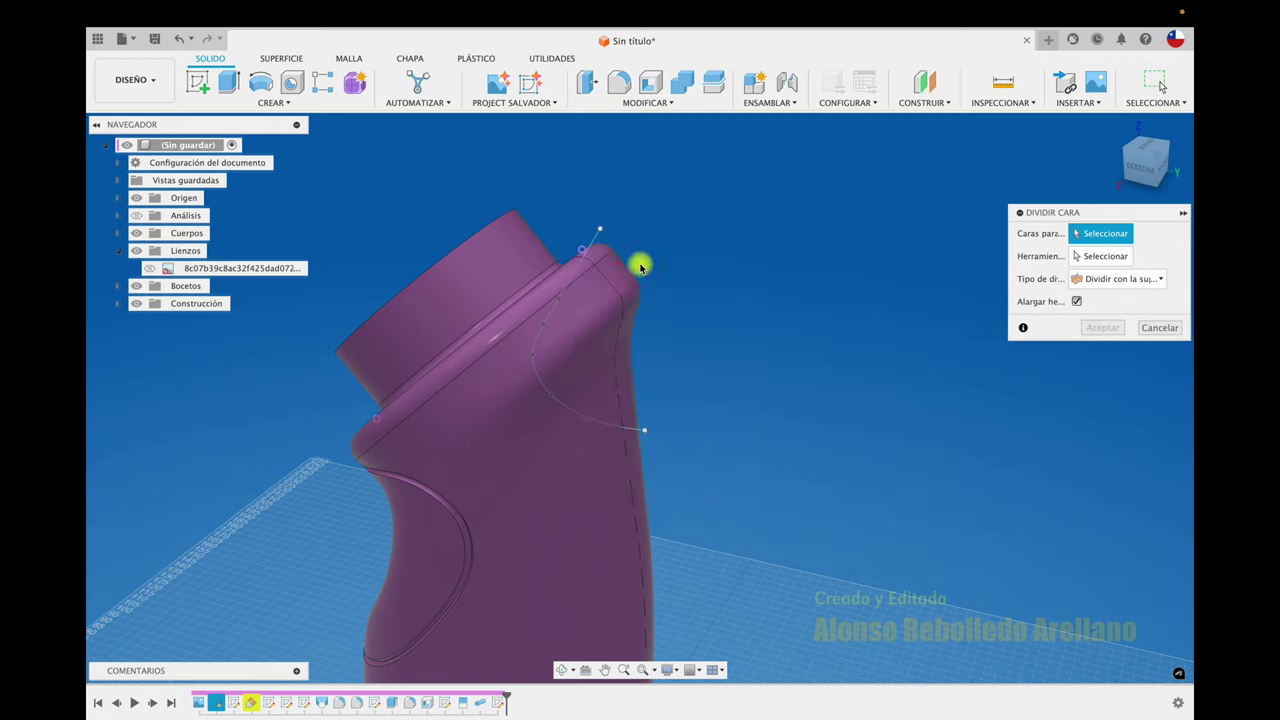
pyautogui.click(588, 474)
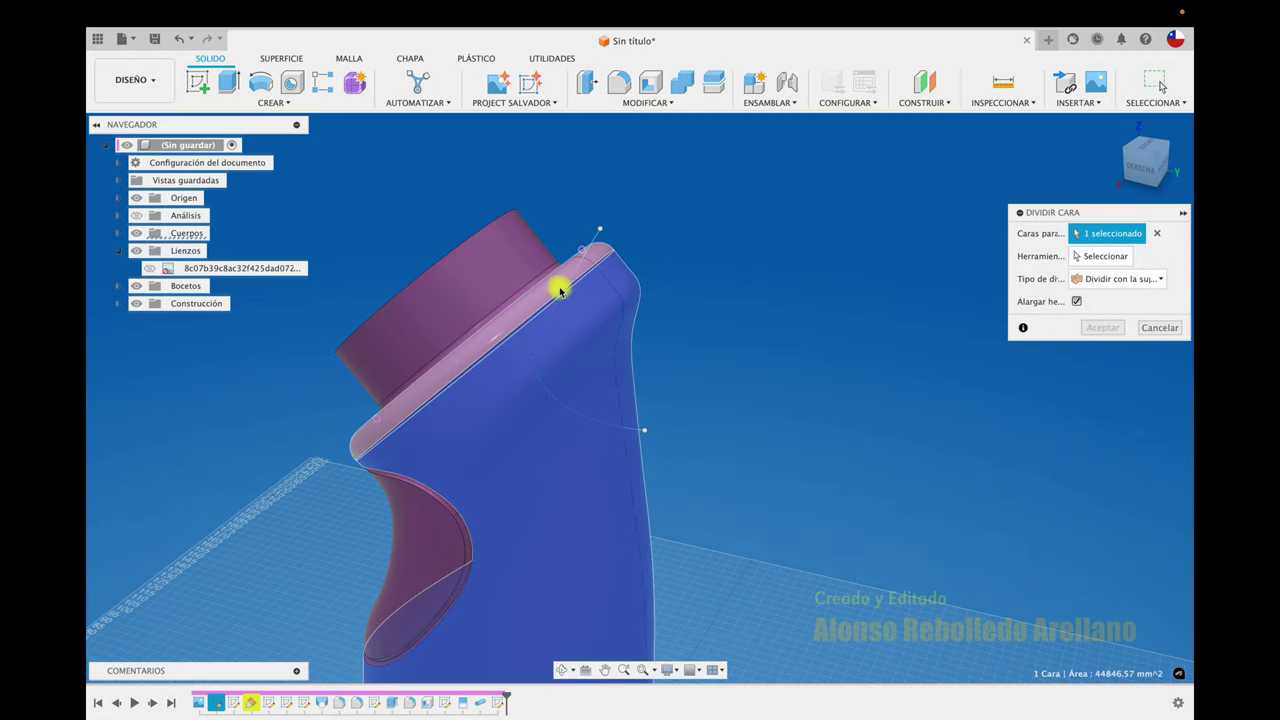
pyautogui.click(560, 287)
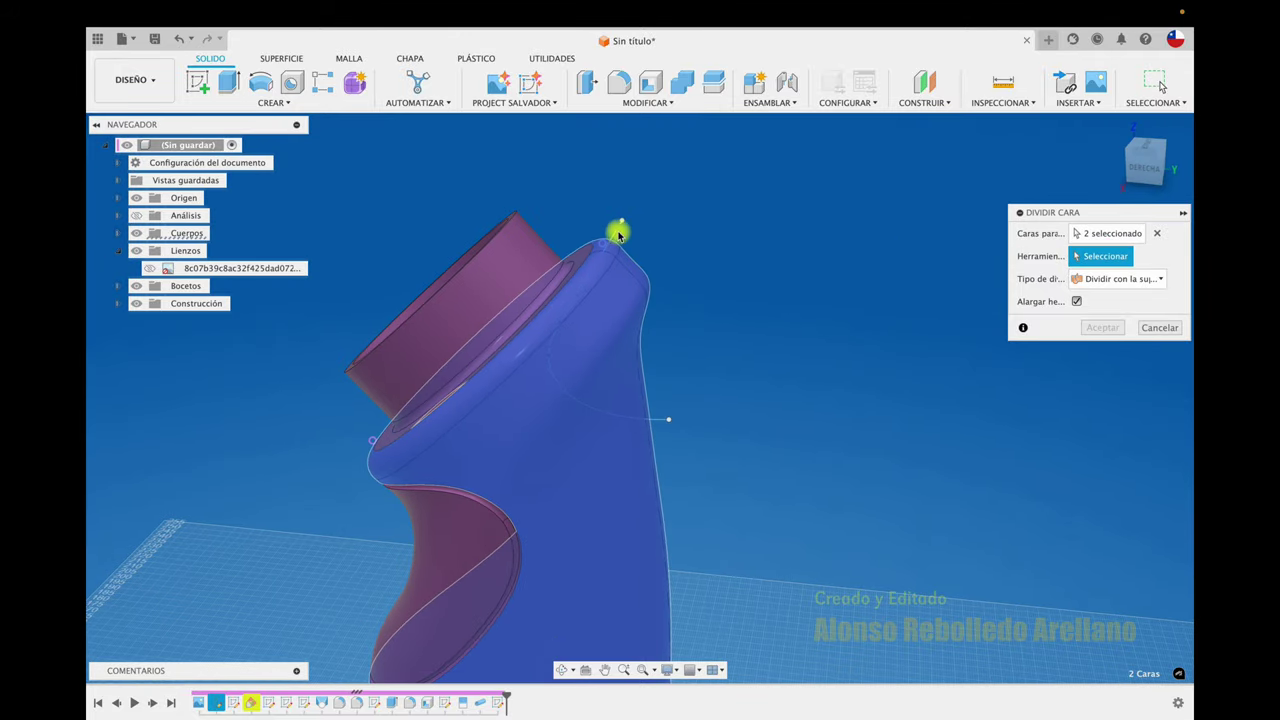
pyautogui.click(617, 235)
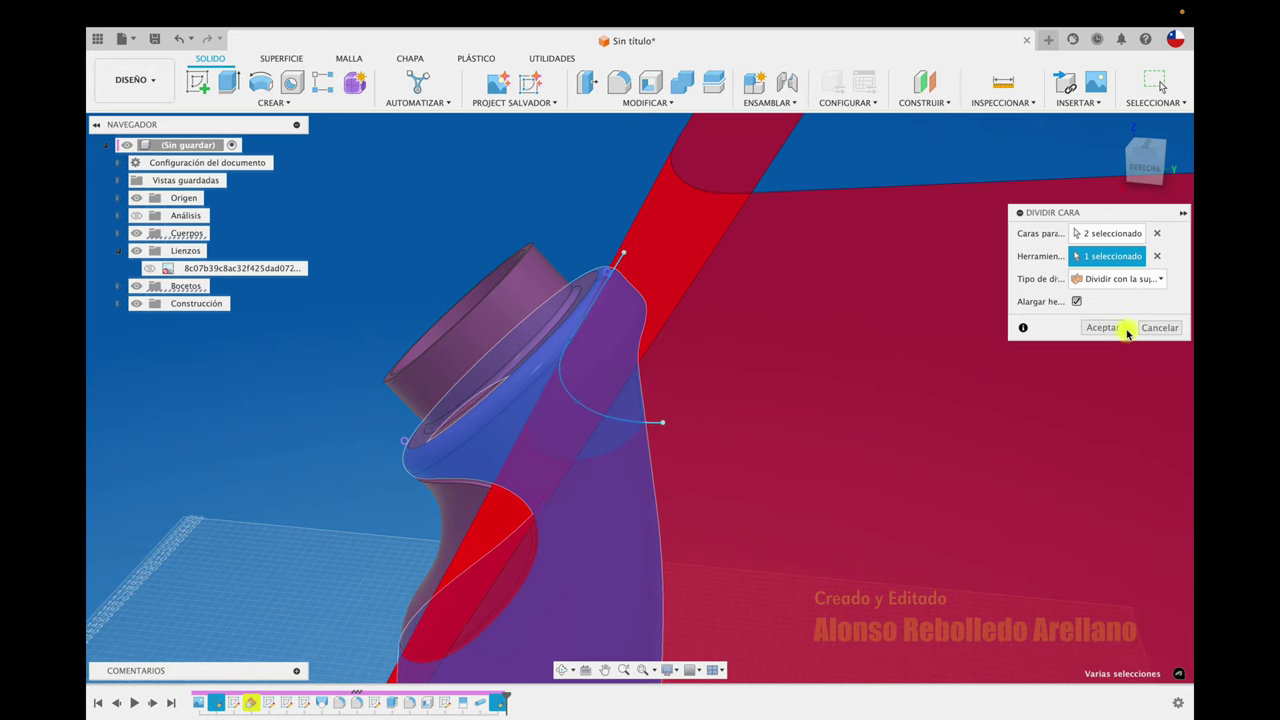
pyautogui.click(1116, 331)
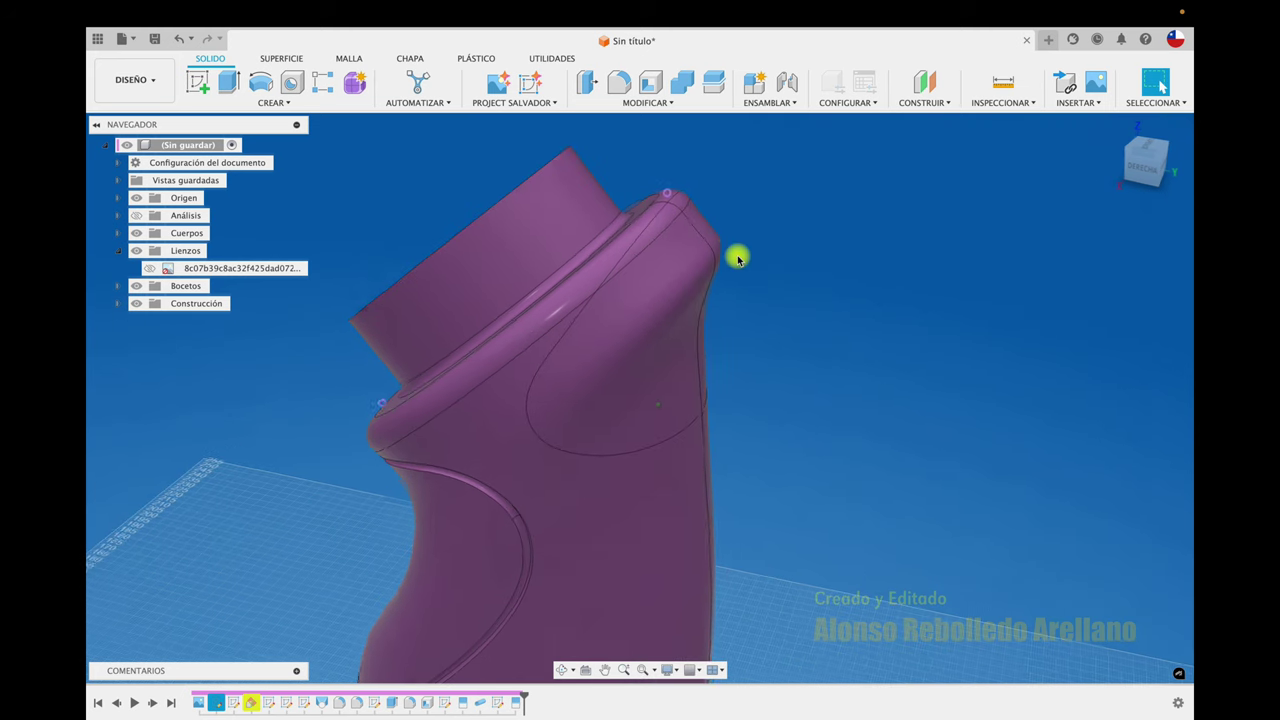
pyautogui.click(319, 108)
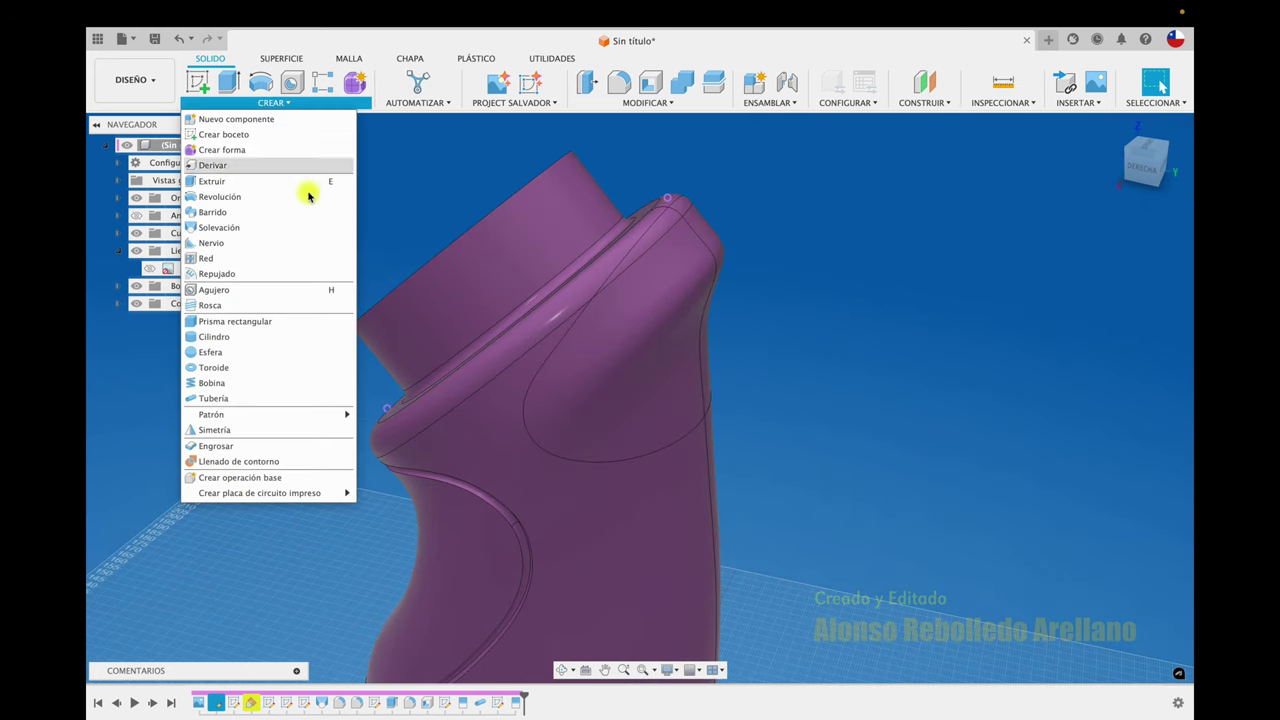
pyautogui.click(277, 401)
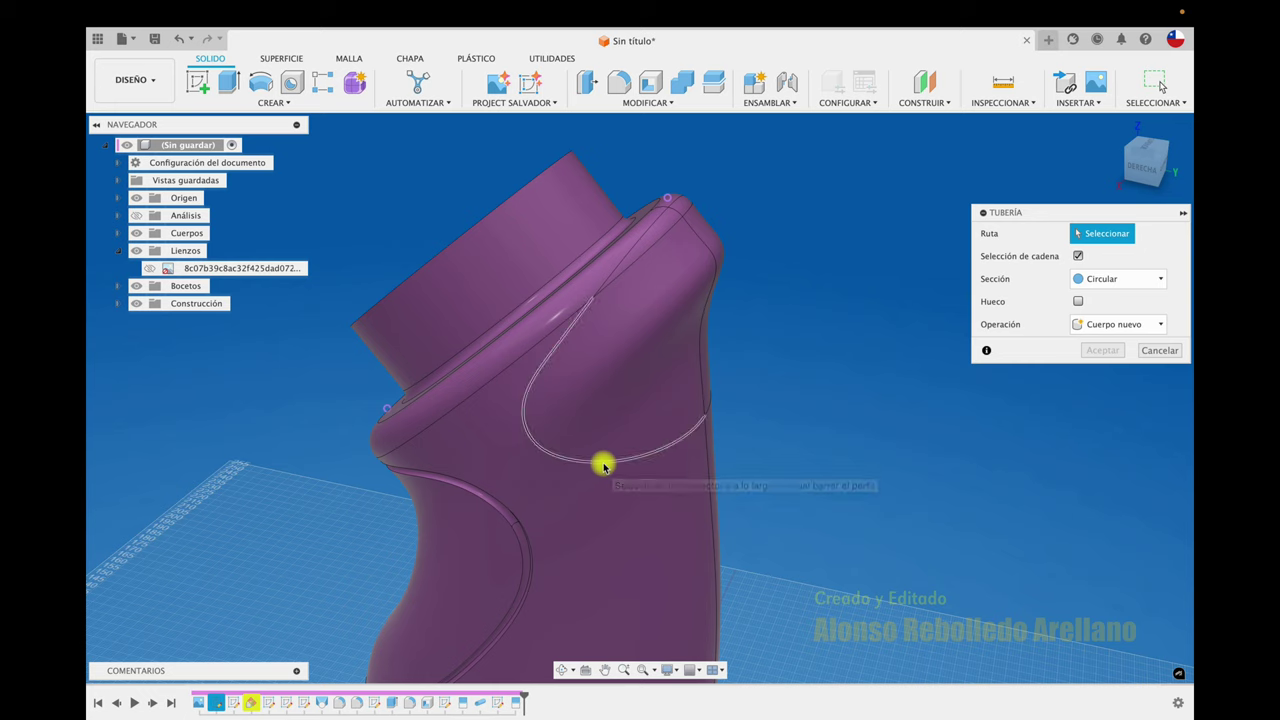
# Step: Cut 2 mm pipe grooves along the panel outline curve and the edge loop near the top
pyautogui.click(602, 462)
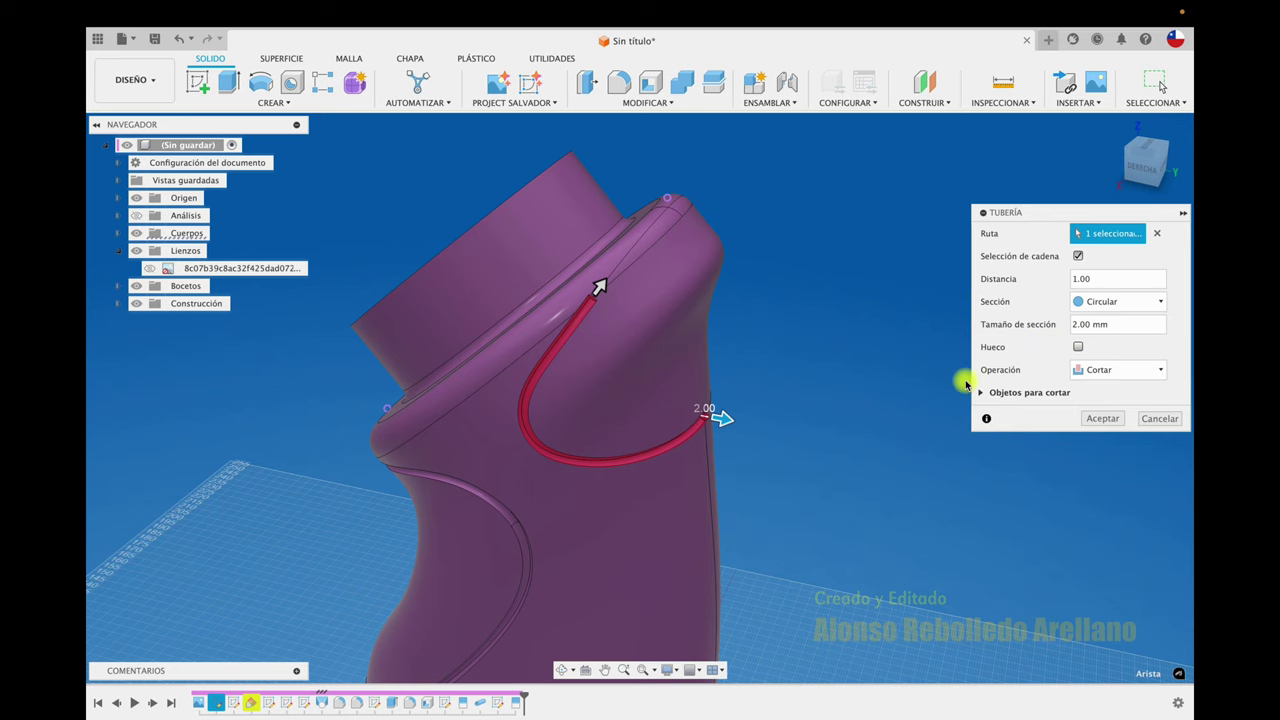
pyautogui.keyDown('shift'); pyautogui.moveTo(834, 391); pyautogui.dragTo(880, 430, button='middle'); pyautogui.keyUp('shift')
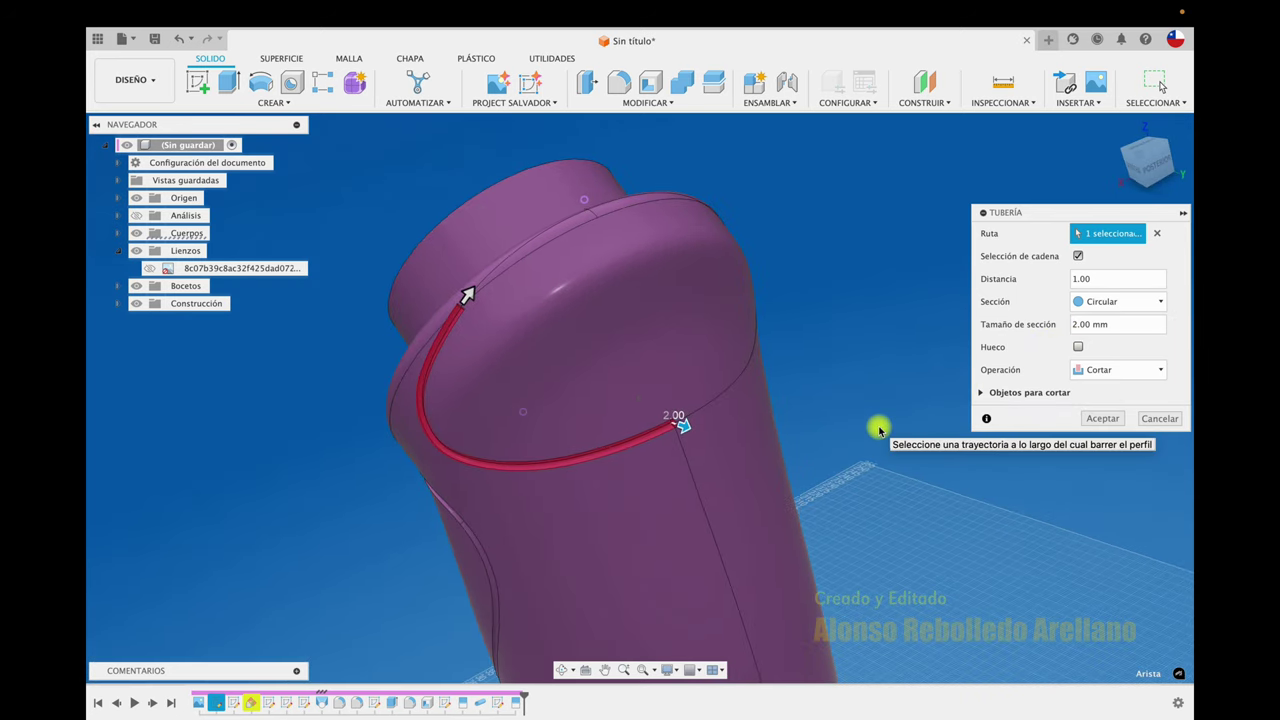
pyautogui.click(1100, 418)
pyautogui.click(305, 104)
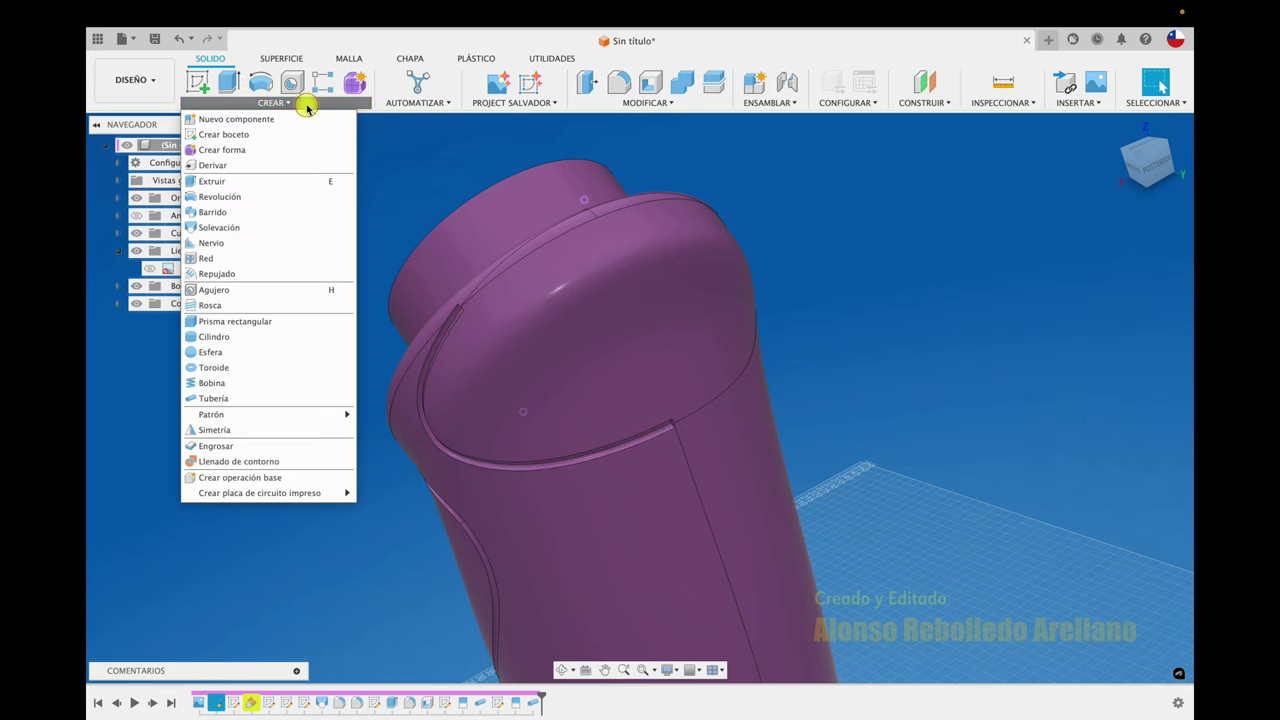
pyautogui.moveTo(216, 446)
pyautogui.click(247, 399)
pyautogui.keyDown('shift'); pyautogui.moveTo(620, 400); pyautogui.dragTo(686, 417, button='middle'); pyautogui.keyUp('shift')
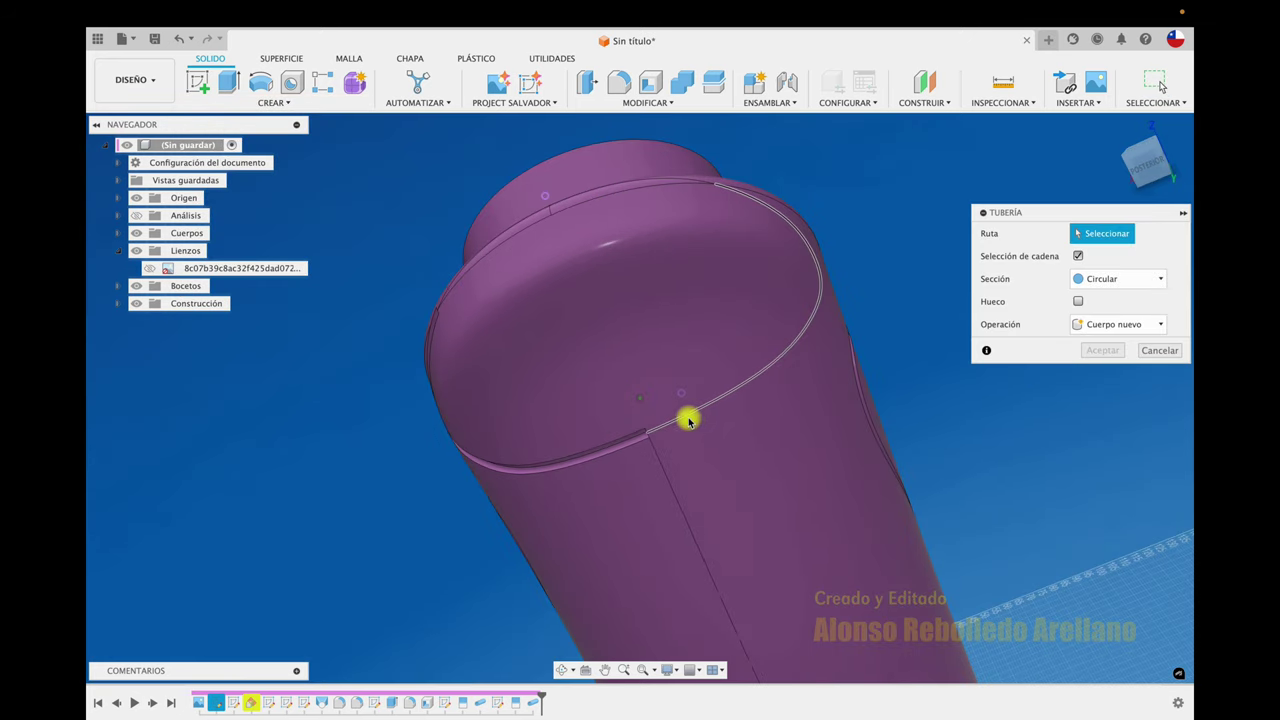
pyautogui.click(775, 362)
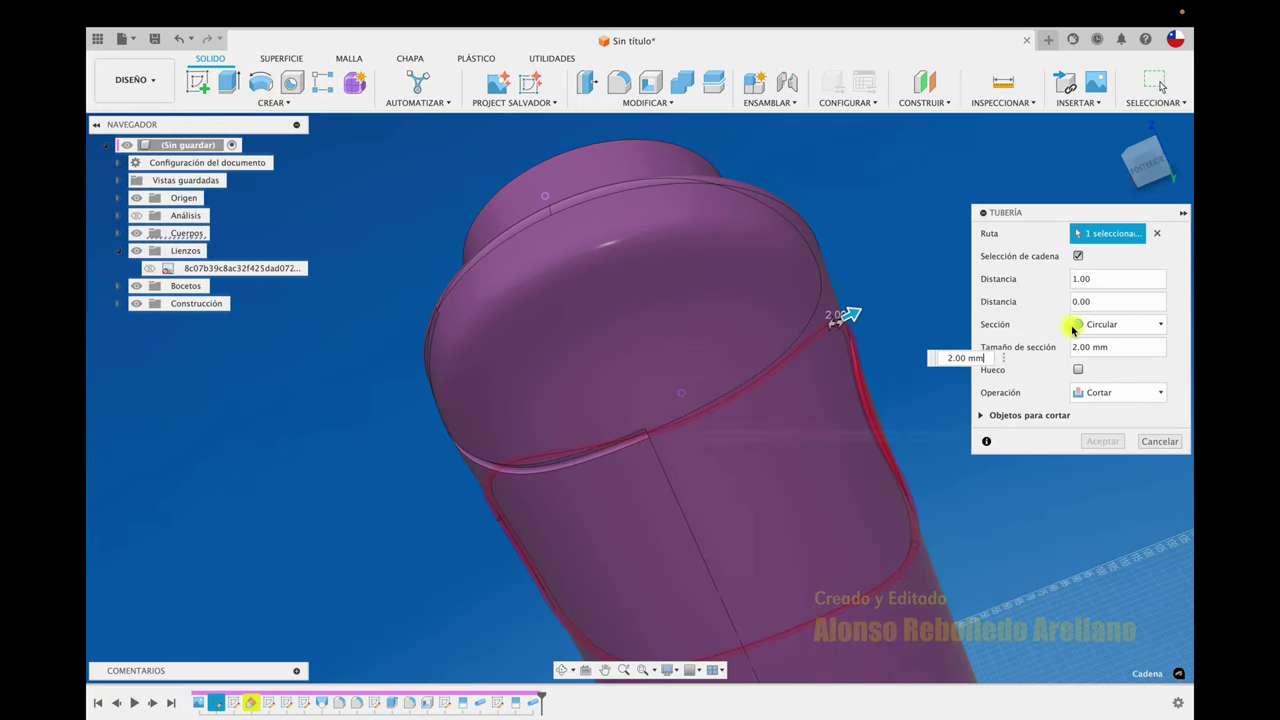
pyautogui.click(1160, 441)
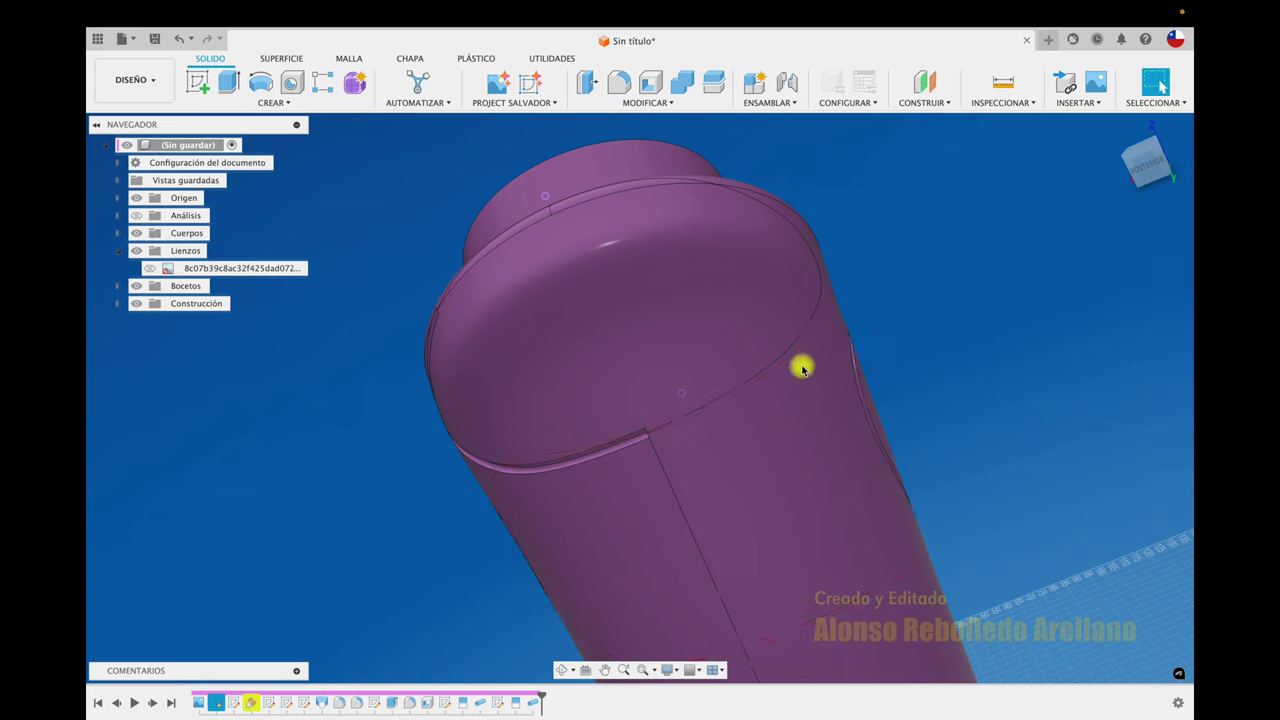
pyautogui.click(297, 108)
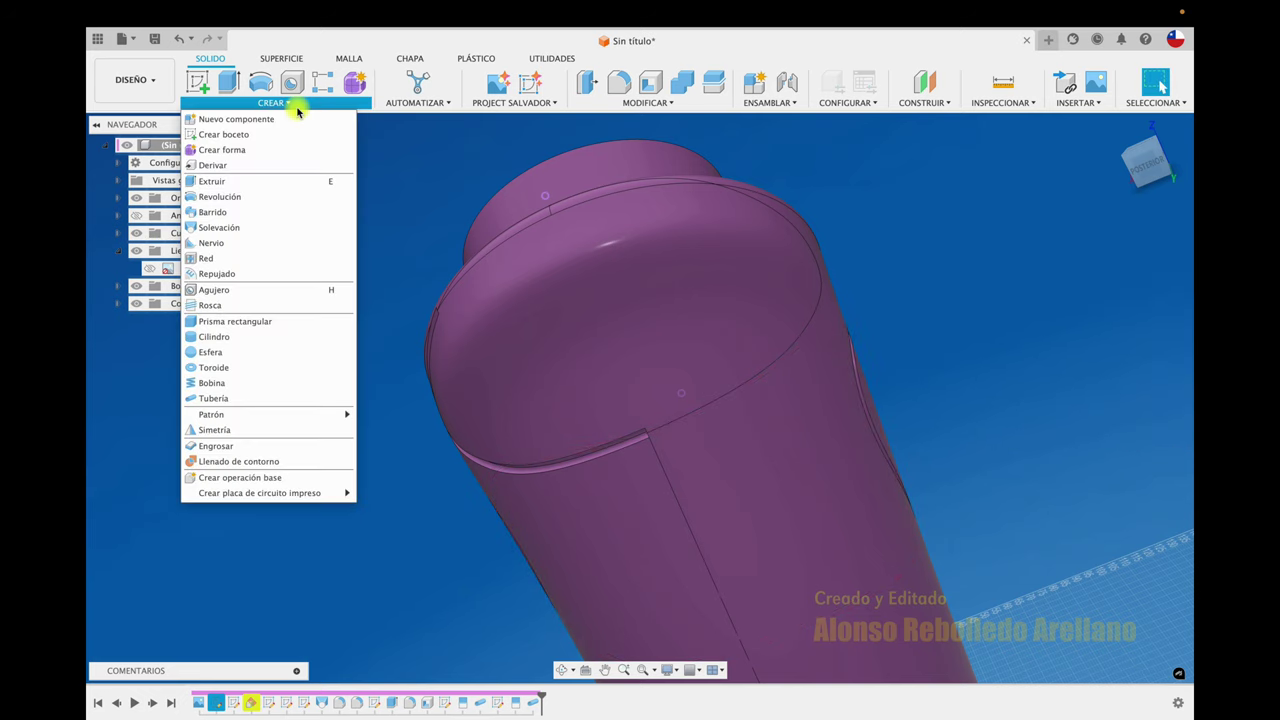
pyautogui.click(246, 400)
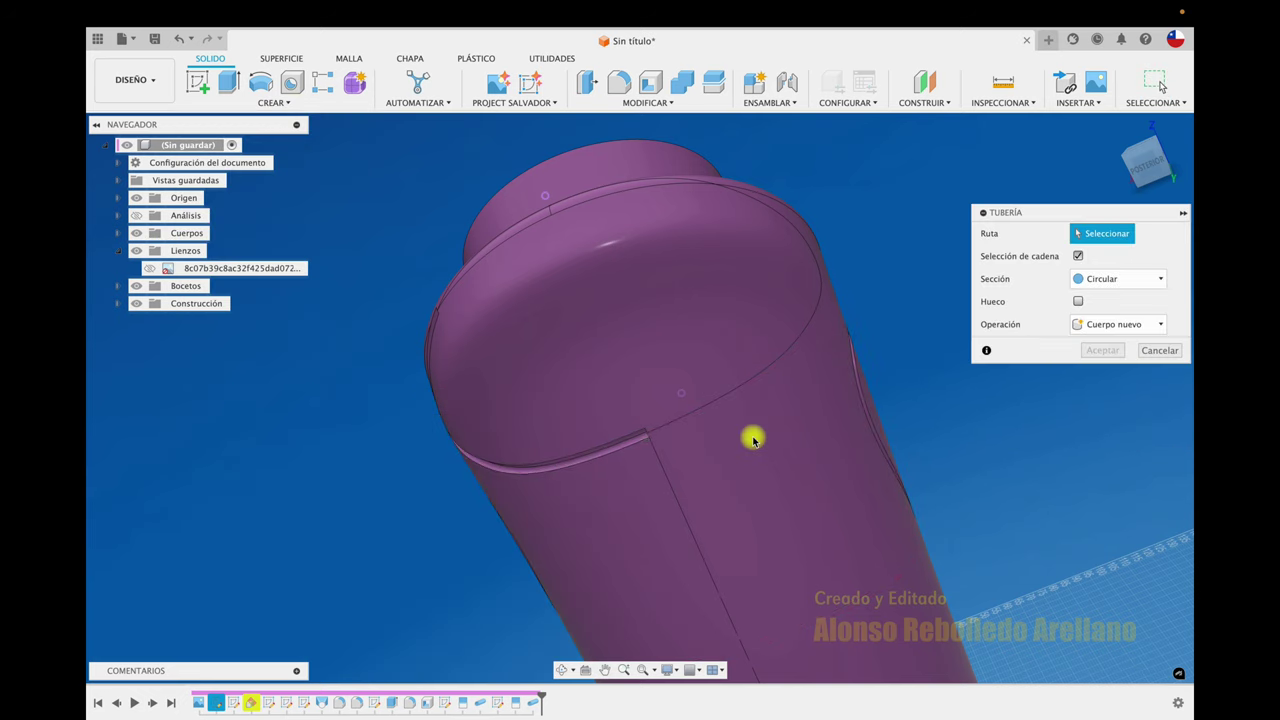
pyautogui.click(772, 363)
pyautogui.click(1103, 418)
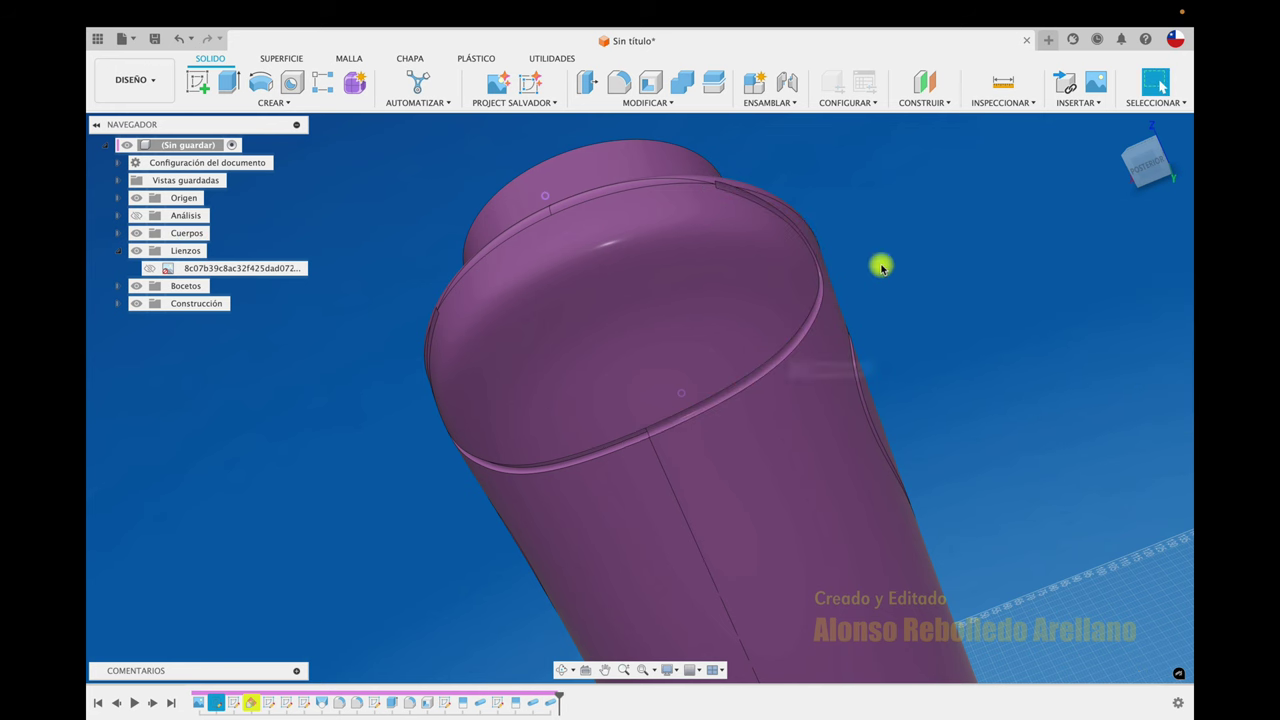
# Step: Cut 2 mm pipe grooves along the upper flange edge and the top groove edge
pyautogui.keyDown('shift'); pyautogui.moveTo(837, 220); pyautogui.dragTo(686, 257, button='middle'); pyautogui.keyUp('shift')
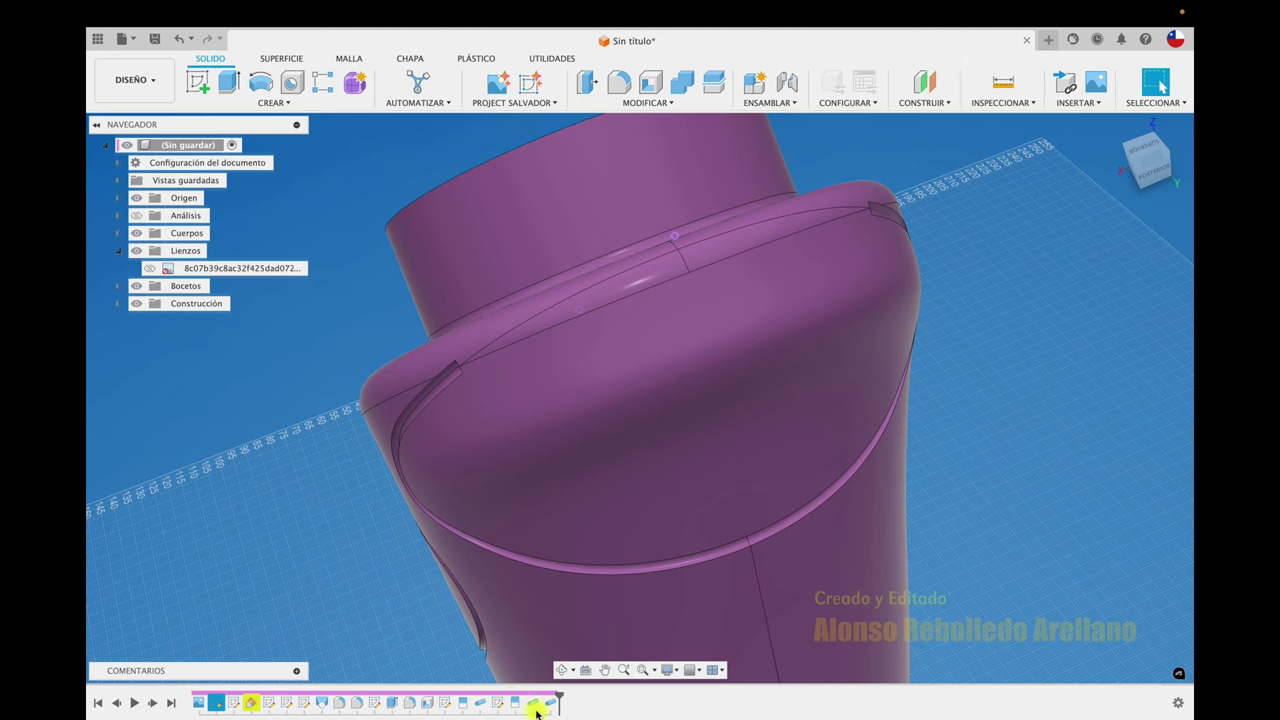
pyautogui.click(273, 102)
pyautogui.click(233, 399)
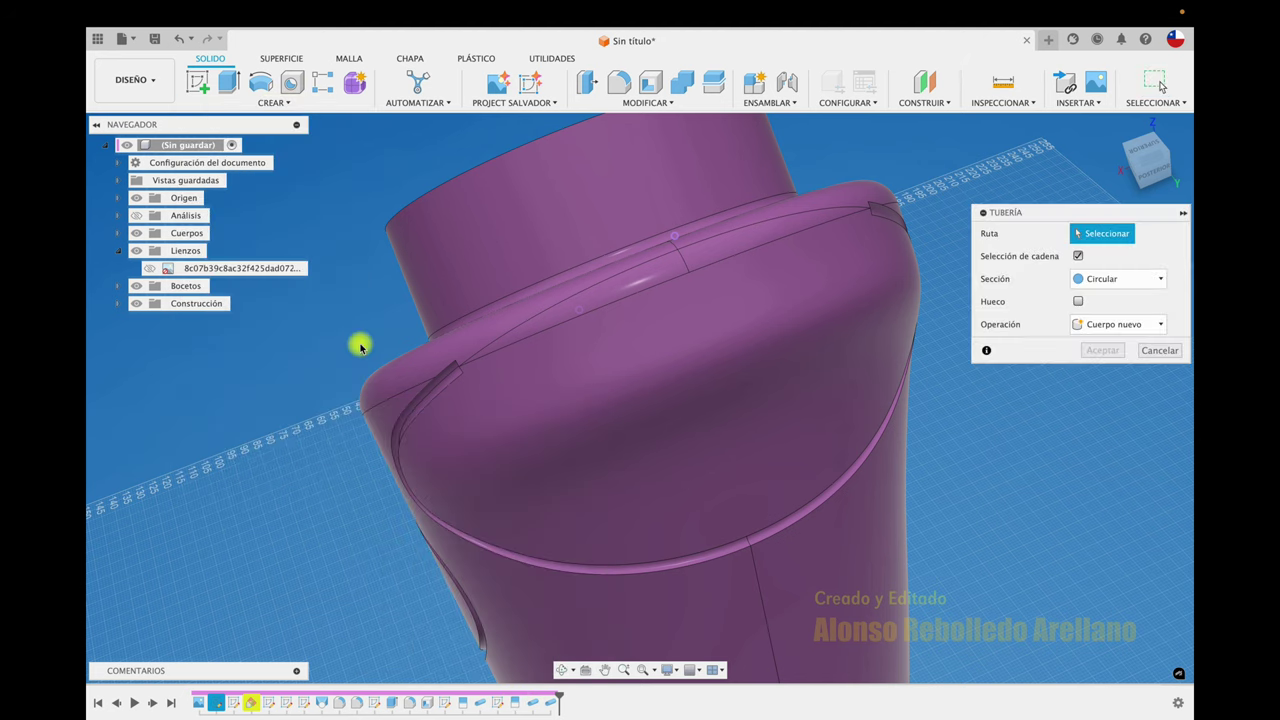
pyautogui.click(508, 333)
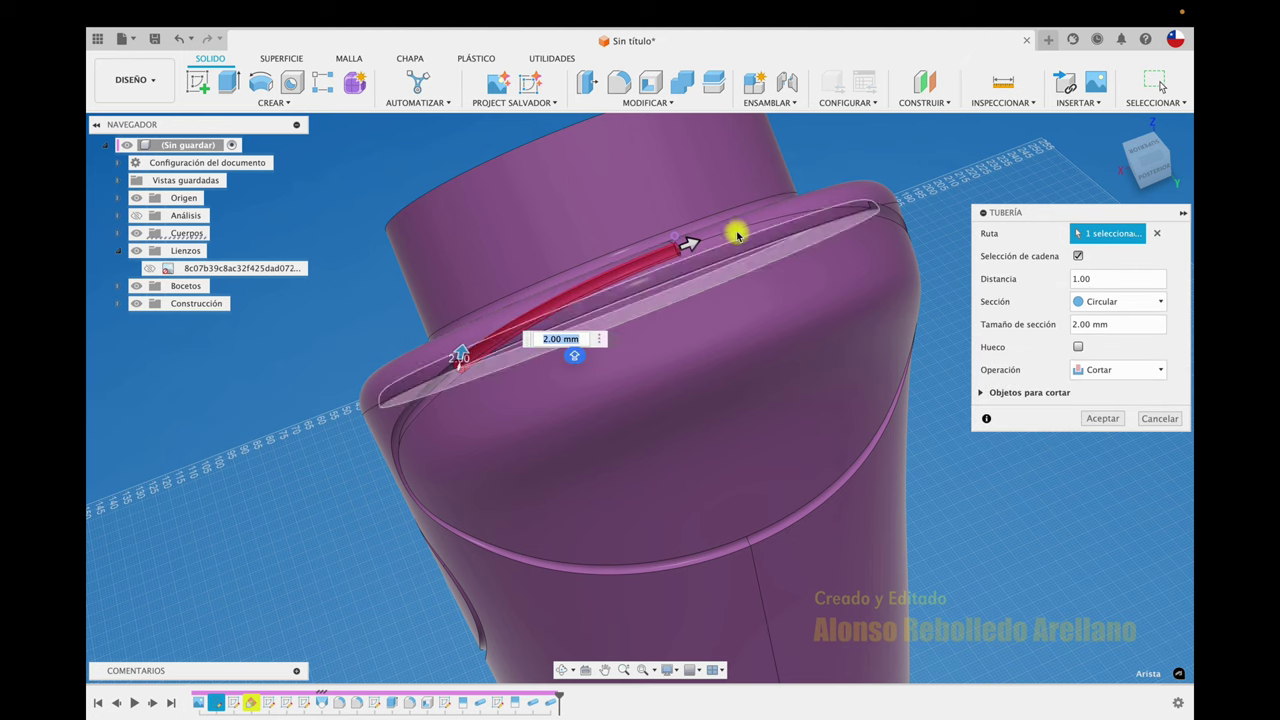
pyautogui.click(1103, 418)
pyautogui.click(312, 104)
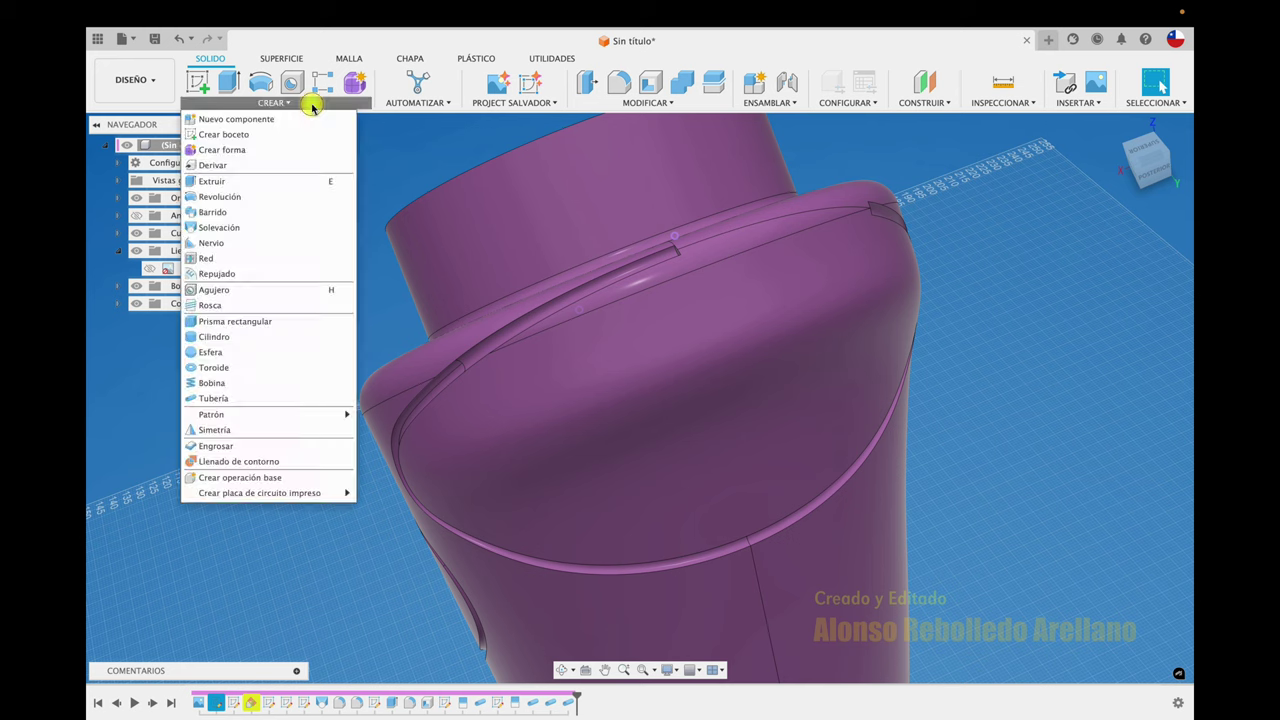
pyautogui.click(240, 400)
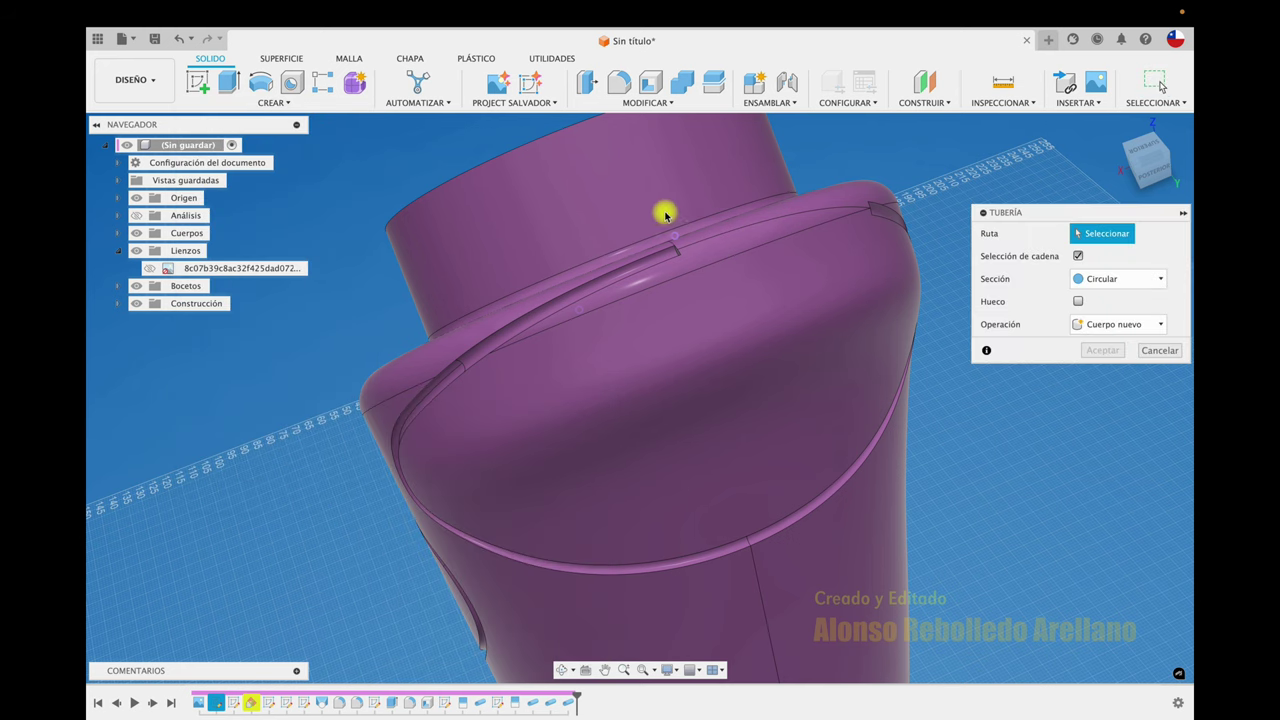
pyautogui.click(719, 236)
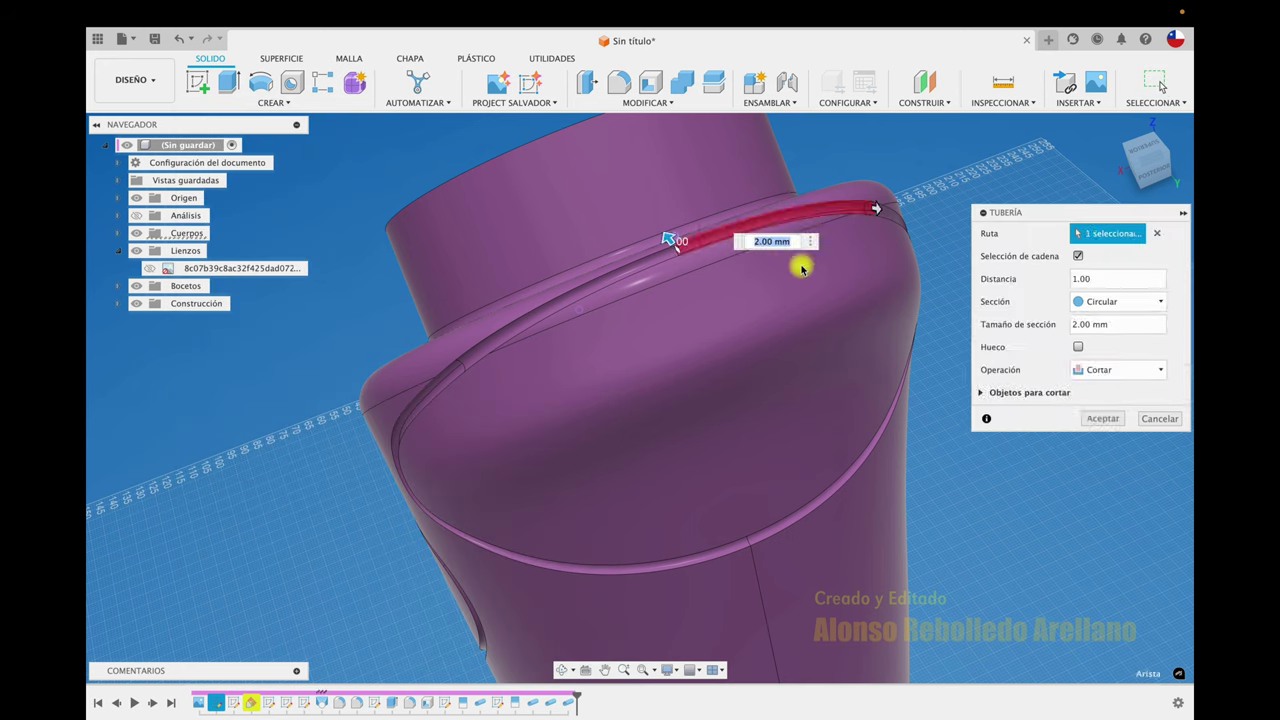
pyautogui.click(1105, 420)
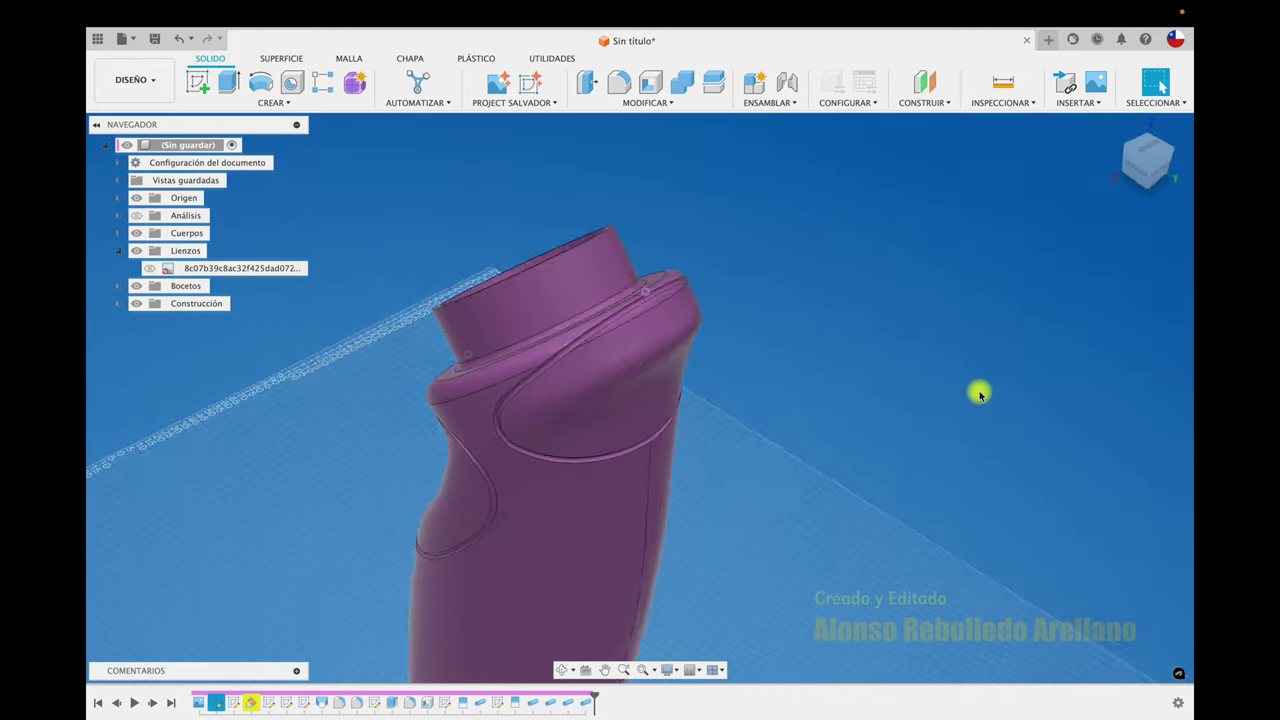
pyautogui.moveTo(979, 394)
pyautogui.keyDown('shift'); pyautogui.mouseDown(button='middle')
pyautogui.moveTo(946, 357)
pyautogui.moveTo(1129, 252)
pyautogui.moveTo(1154, 178)
pyautogui.mouseUp(button='middle'); pyautogui.keyUp('shift')
pyautogui.click(1147, 172)
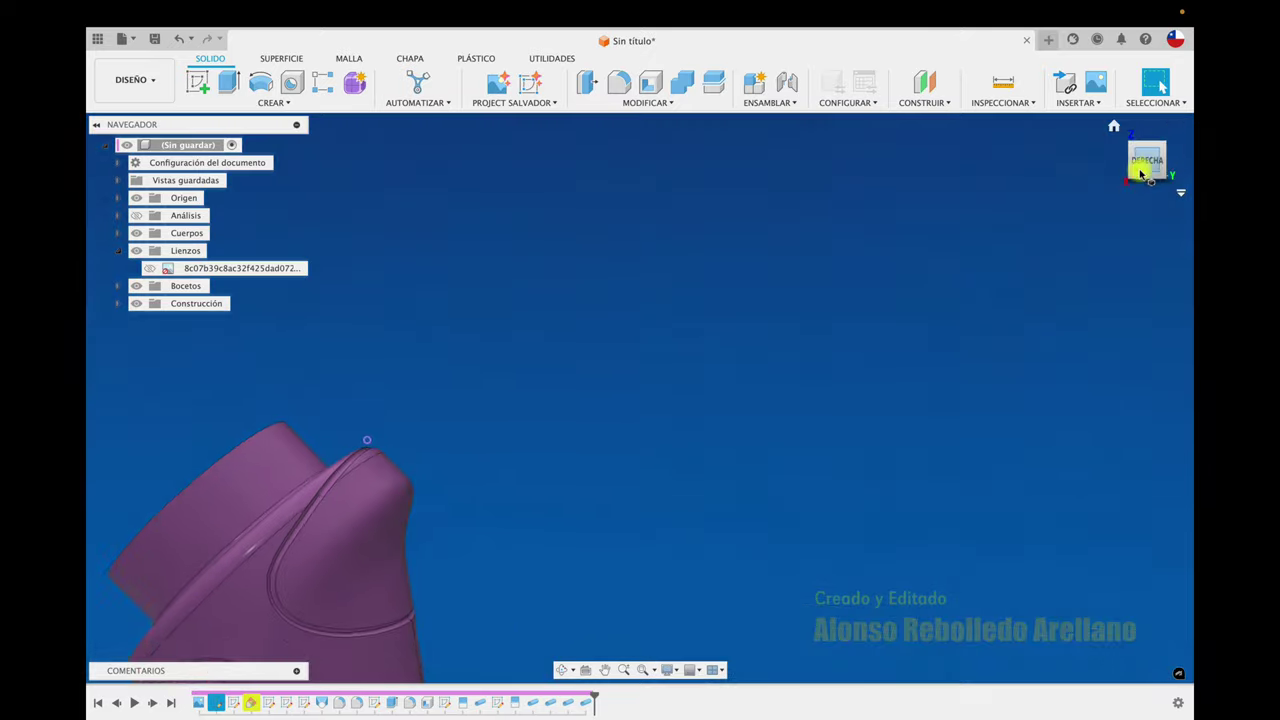
pyautogui.scroll(3, 540, 534)
pyautogui.scroll(2, 400, 483)
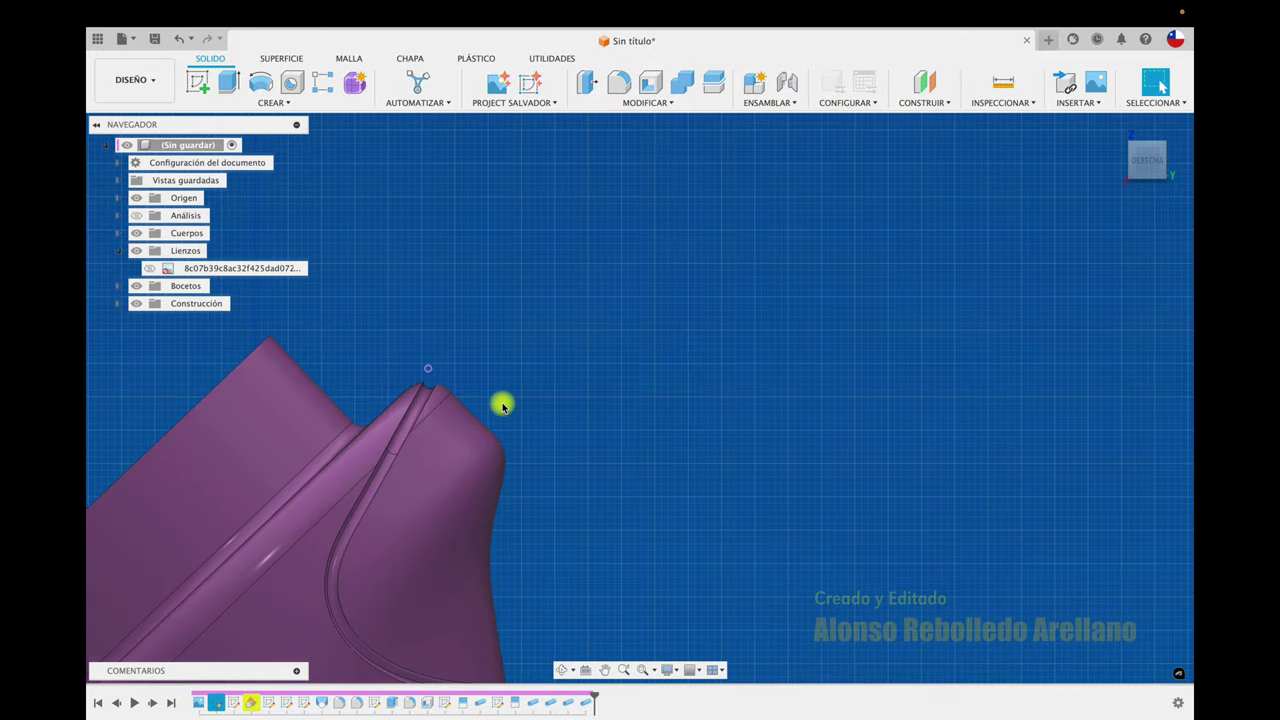
pyautogui.scroll(-3, 503, 405)
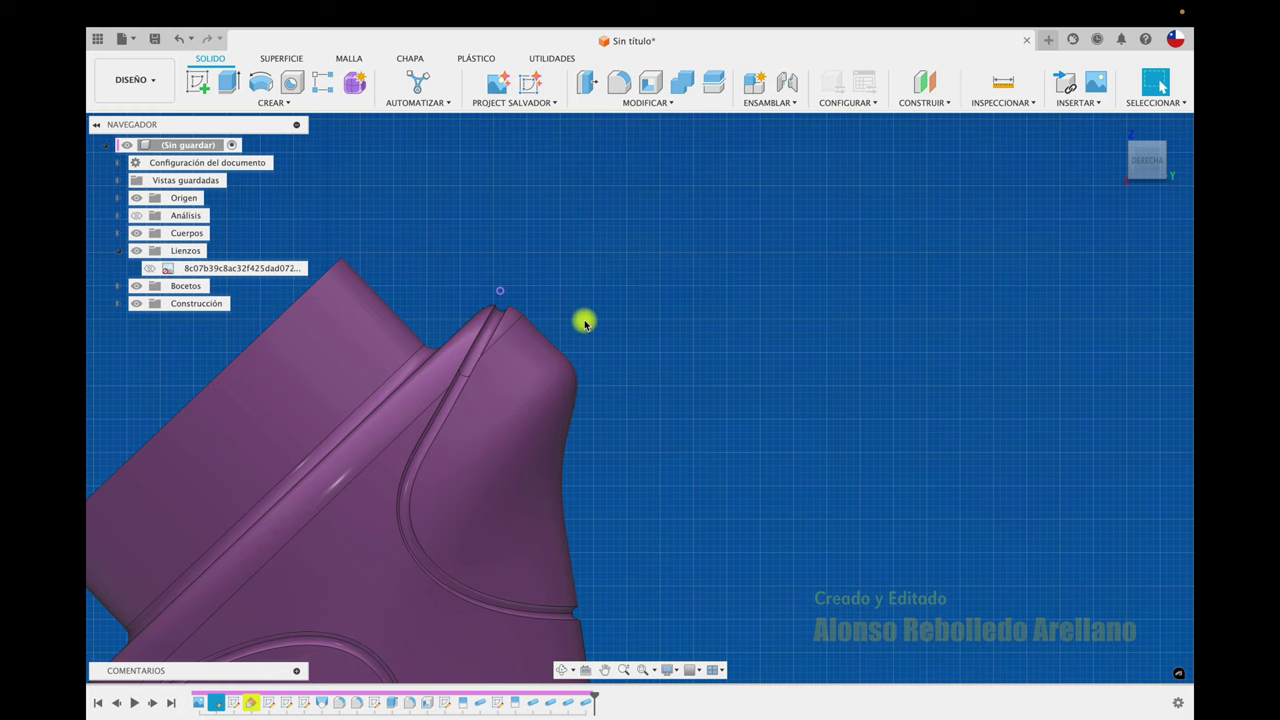
pyautogui.press('F6')
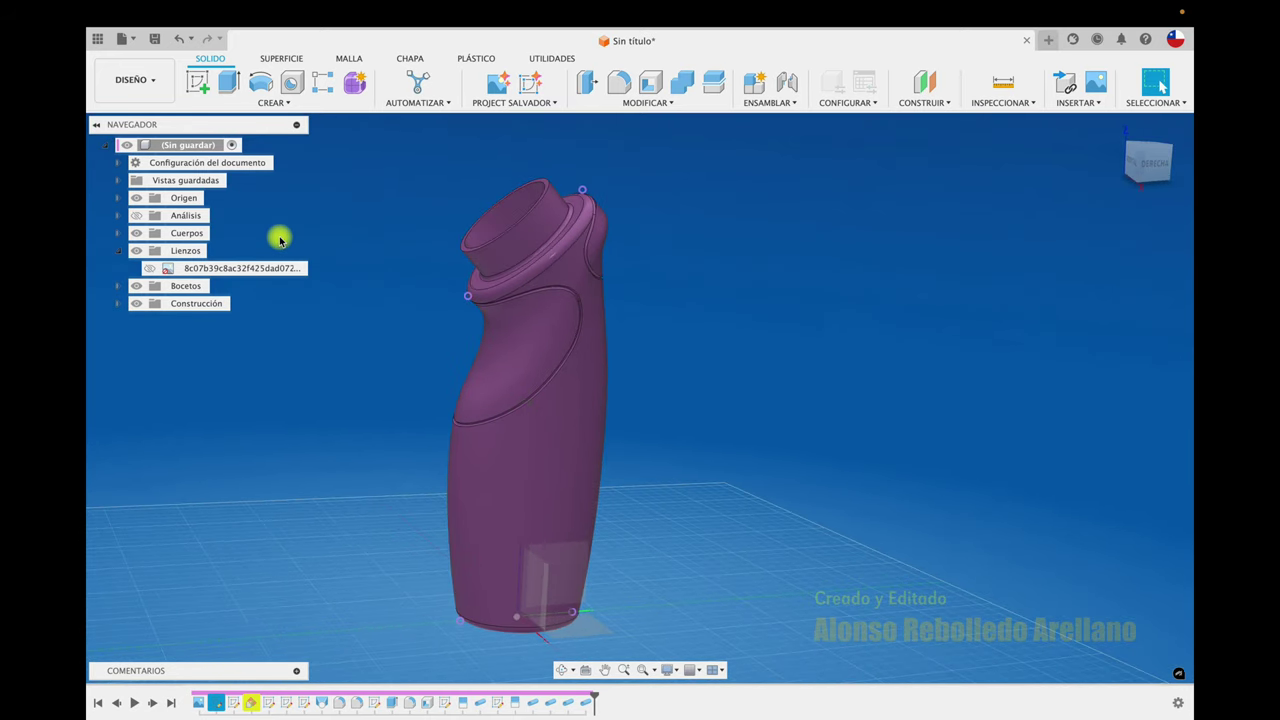
pyautogui.press('a')
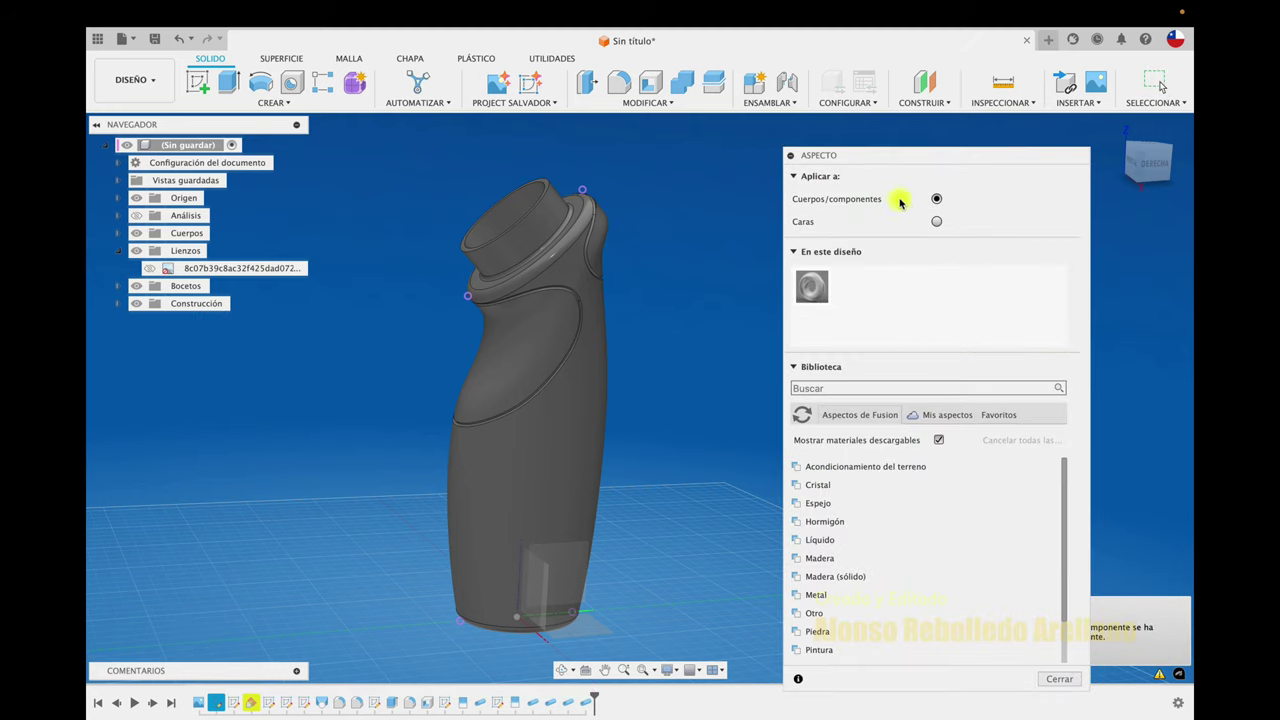
# Step: Apply Esmaltado brillante (amarillo) from Pintura > Brillante to the bottle body
pyautogui.moveTo(931, 163); pyautogui.dragTo(927, 105)
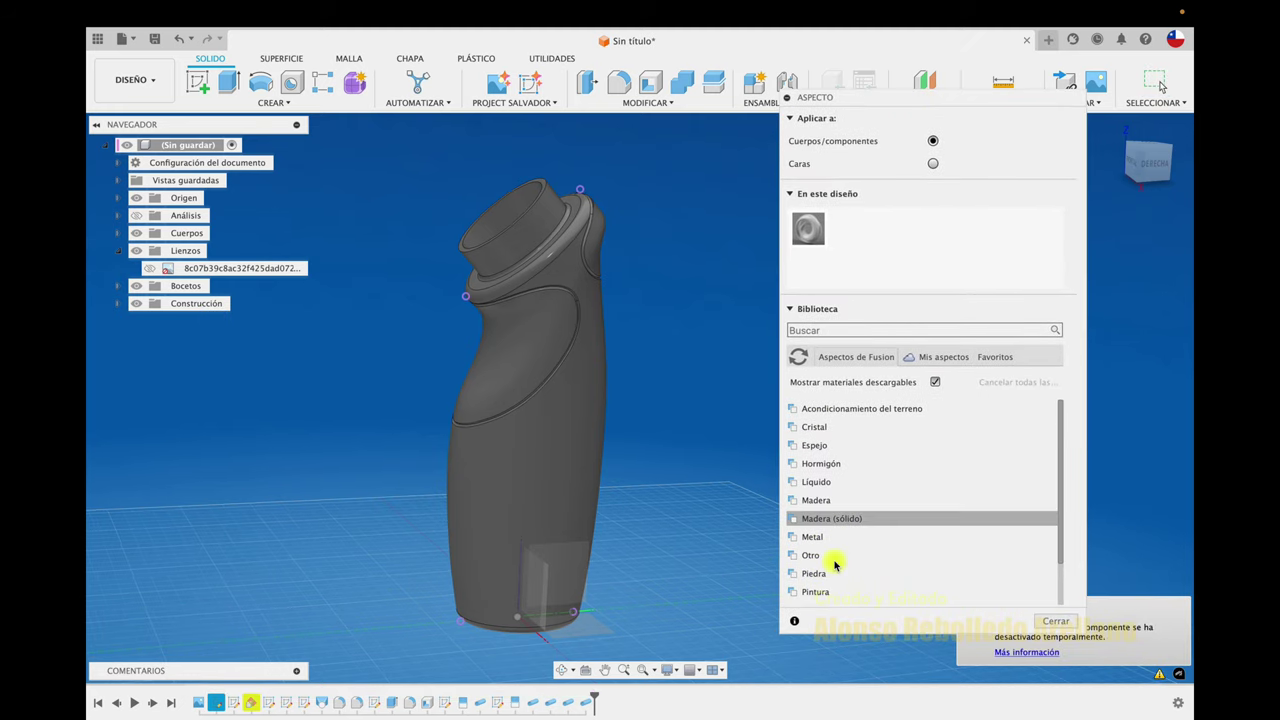
pyautogui.scroll(-2, 846, 560)
pyautogui.click(845, 536)
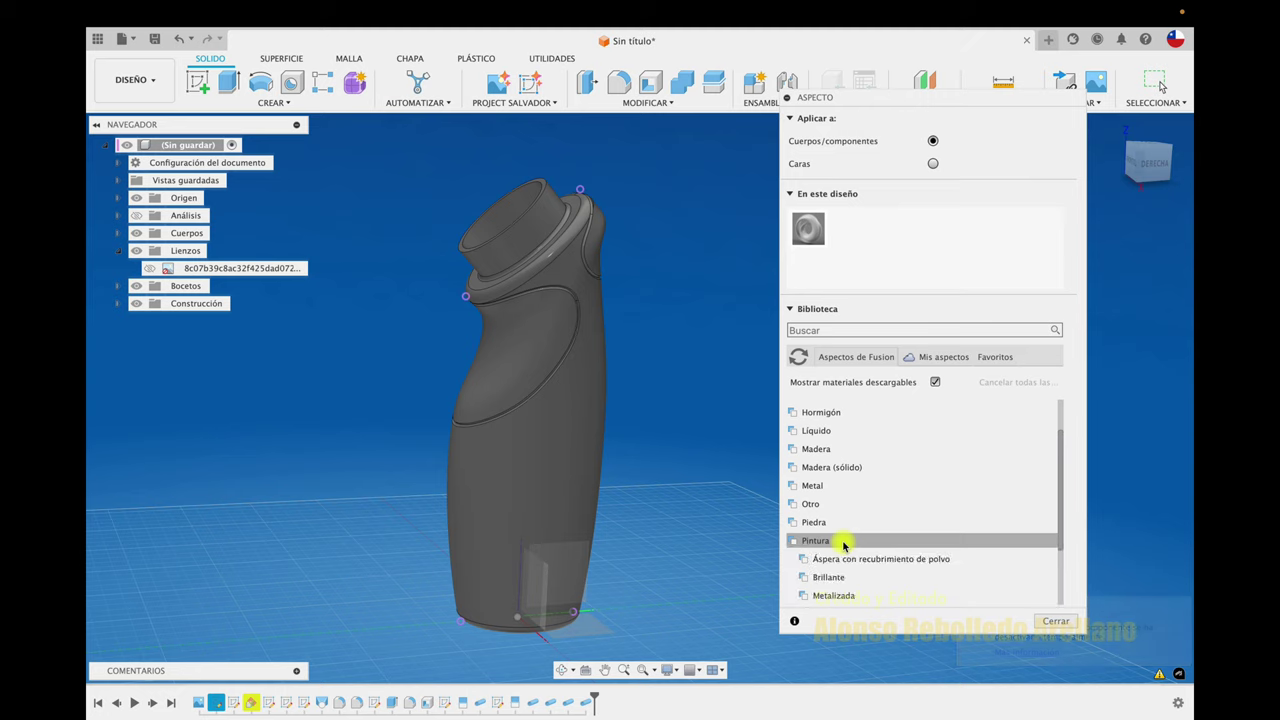
pyautogui.scroll(-1, 870, 578)
pyautogui.scroll(-1, 870, 578)
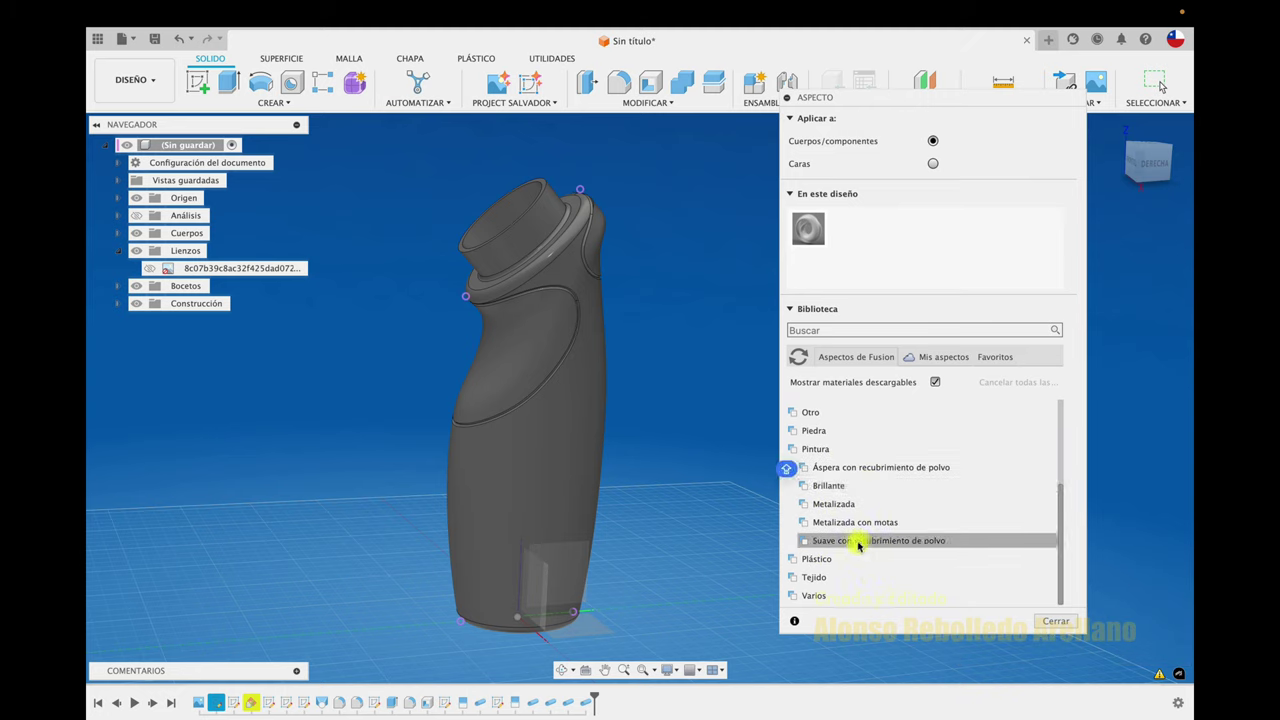
pyautogui.click(828, 486)
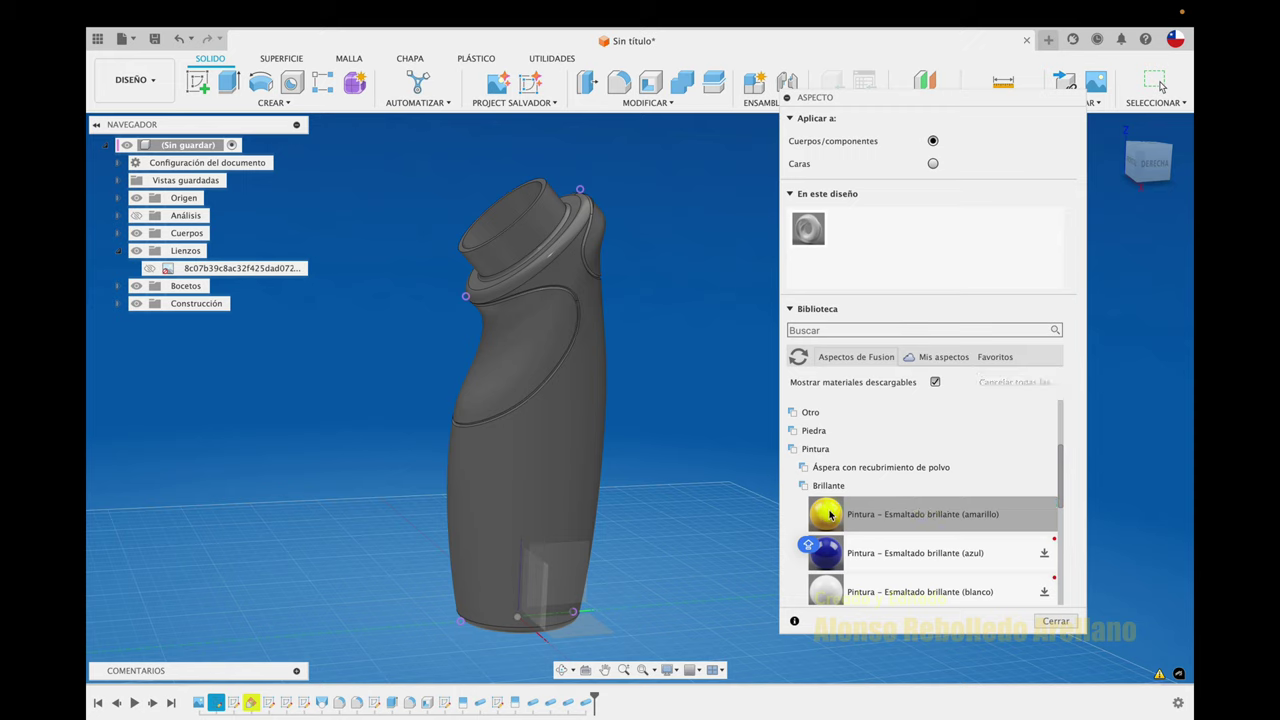
pyautogui.moveTo(619, 510); pyautogui.dragTo(711, 481)
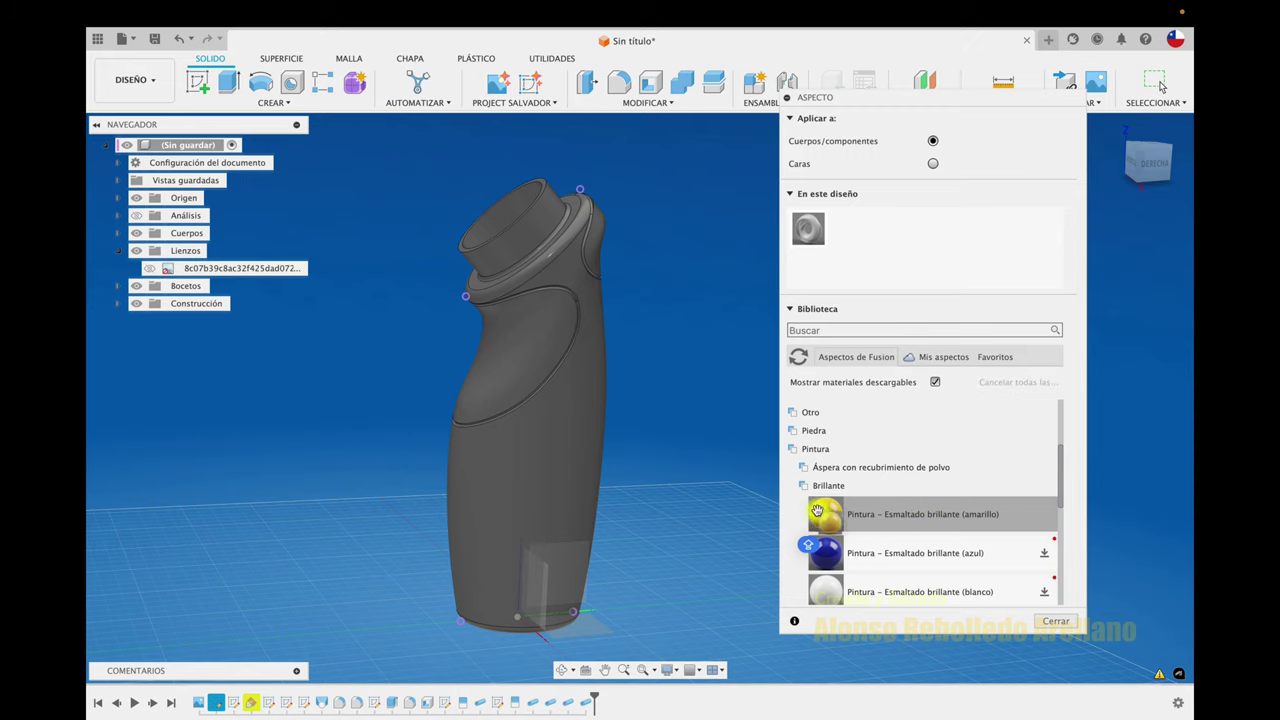
pyautogui.moveTo(581, 461)
pyautogui.mouseDown()
pyautogui.moveTo(815, 515)
pyautogui.moveTo(580, 484)
pyautogui.mouseUp()
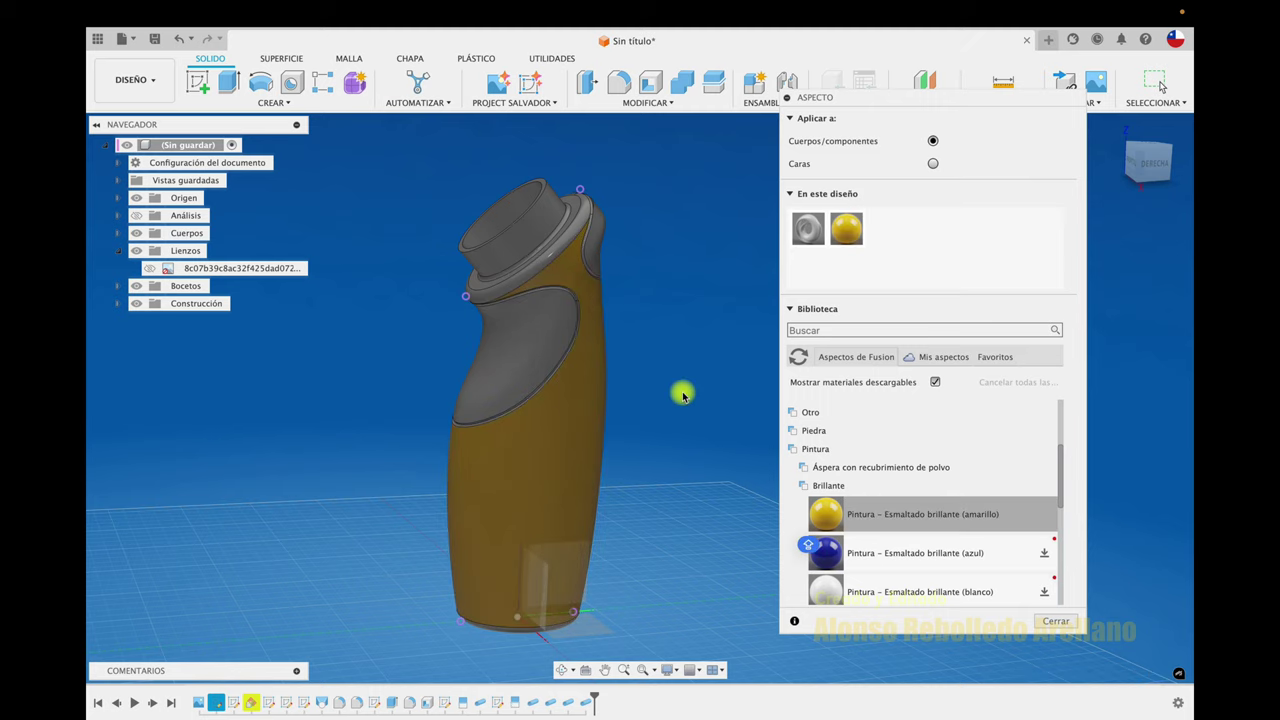
# Step: Drag the yellow glossy paint onto the top ring faces and the whole body
pyautogui.scroll(5, 683, 397)
pyautogui.moveTo(826, 514)
pyautogui.mouseDown()
pyautogui.moveTo(543, 471)
pyautogui.moveTo(727, 417)
pyautogui.mouseUp()
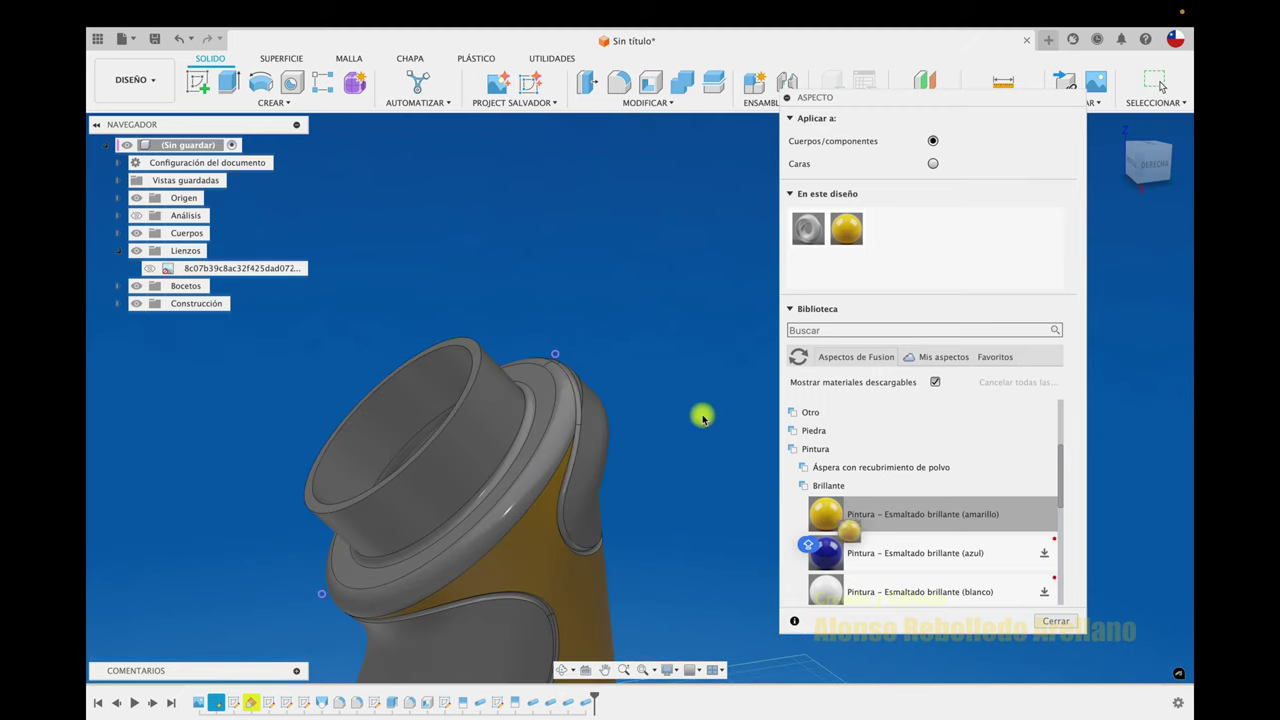
pyautogui.click(551, 461)
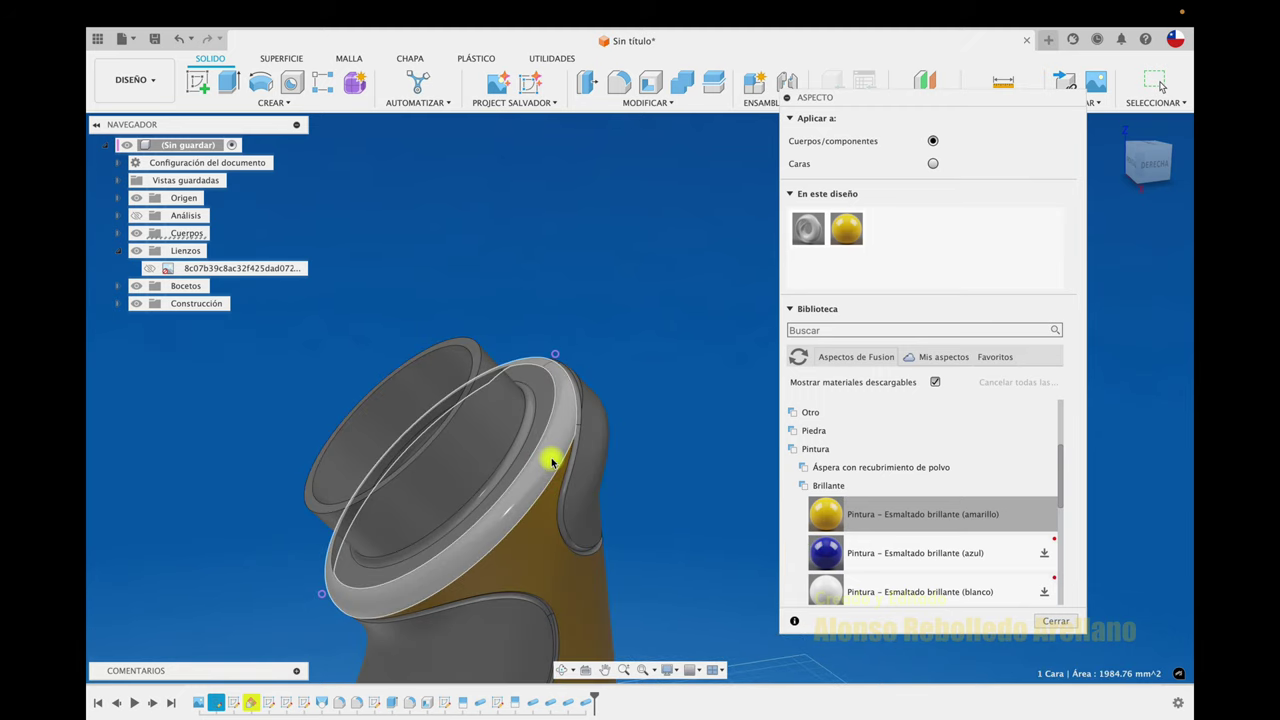
pyautogui.keyDown('shift'); pyautogui.click(560, 428); pyautogui.keyUp('shift')
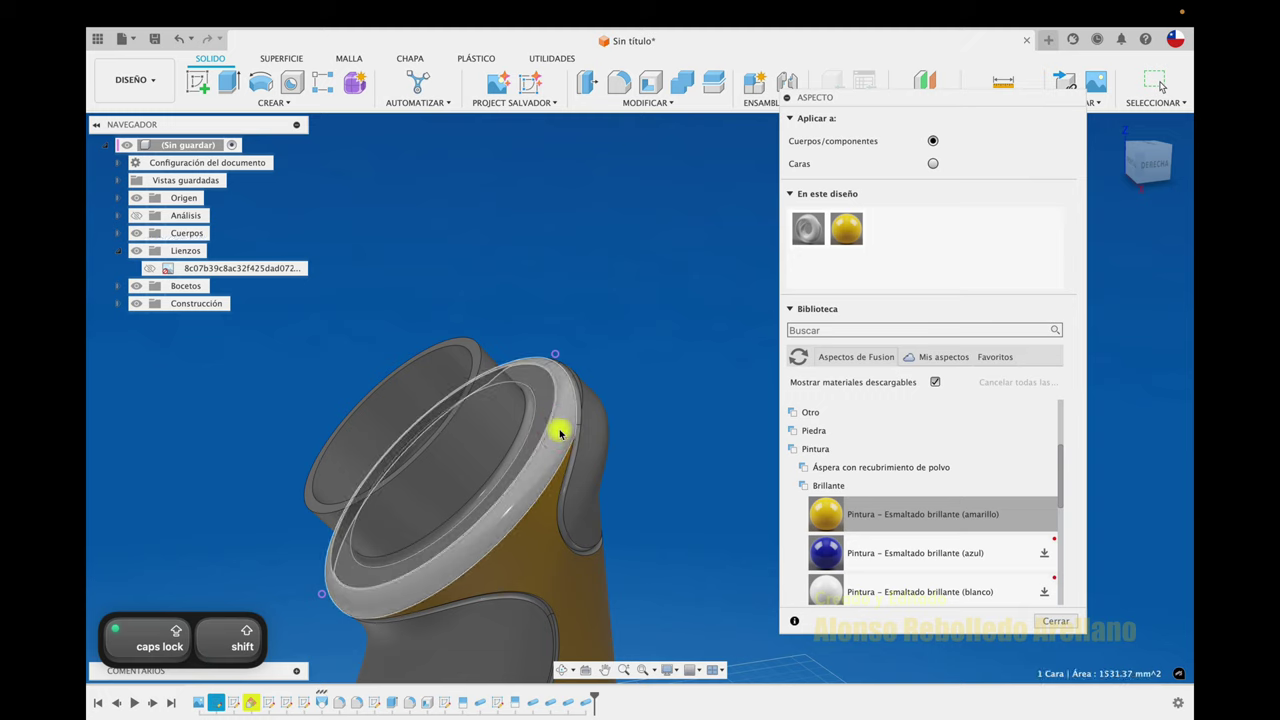
pyautogui.moveTo(826, 520); pyautogui.dragTo(537, 467)
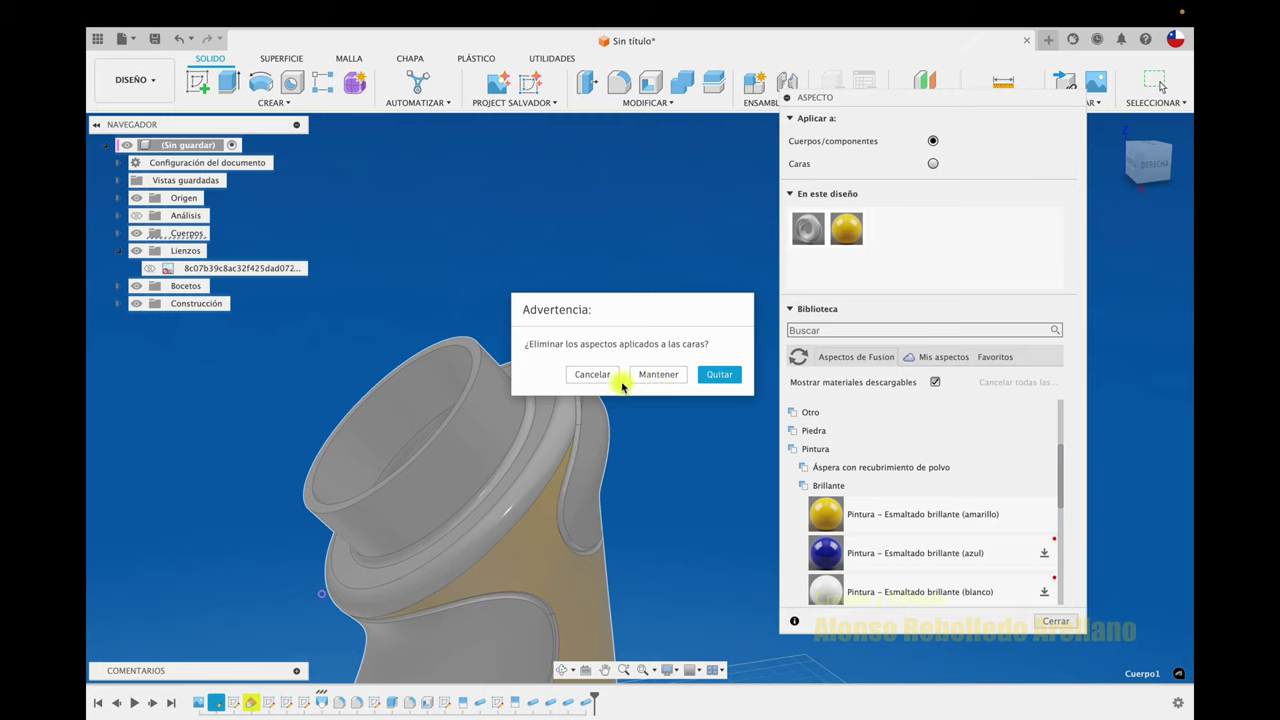
pyautogui.click(594, 374)
# Step: Paint the collar faces glossy yellow
pyautogui.moveTo(826, 514)
pyautogui.mouseDown()
pyautogui.moveTo(555, 424)
pyautogui.moveTo(568, 424)
pyautogui.mouseUp()
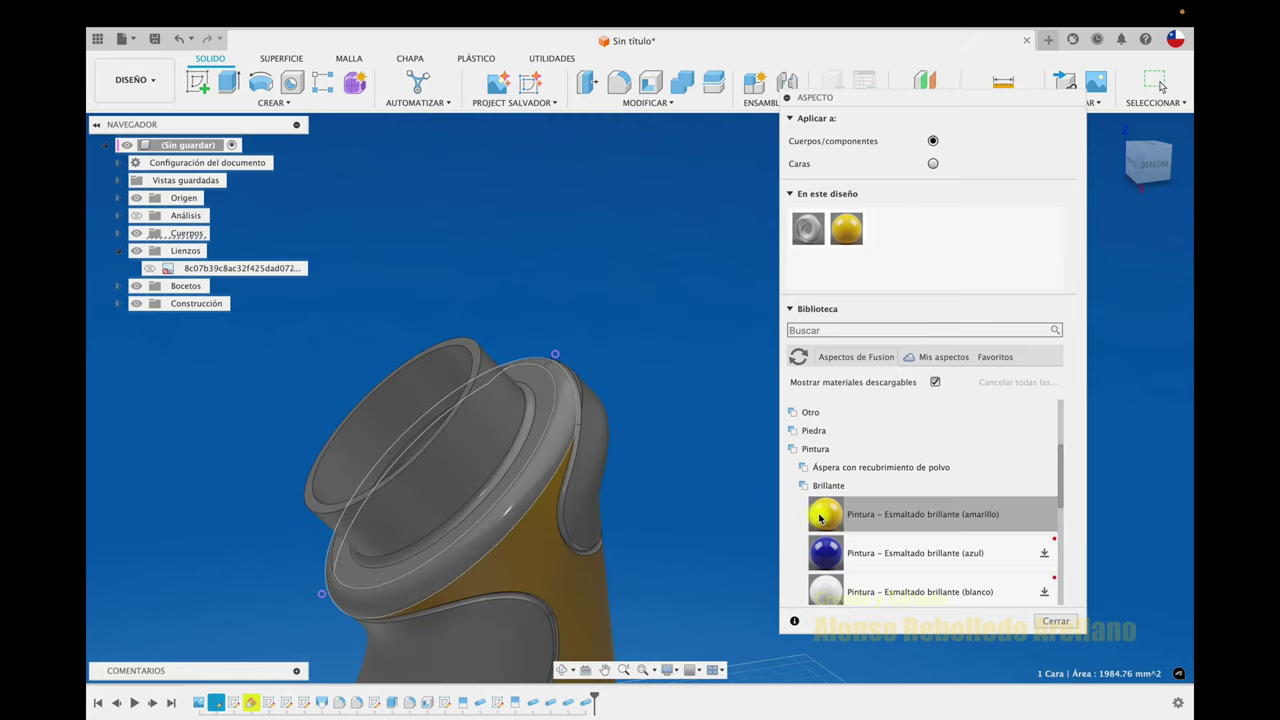
pyautogui.moveTo(650, 485)
pyautogui.mouseDown()
pyautogui.moveTo(548, 413)
pyautogui.moveTo(570, 390)
pyautogui.moveTo(543, 400)
pyautogui.mouseUp()
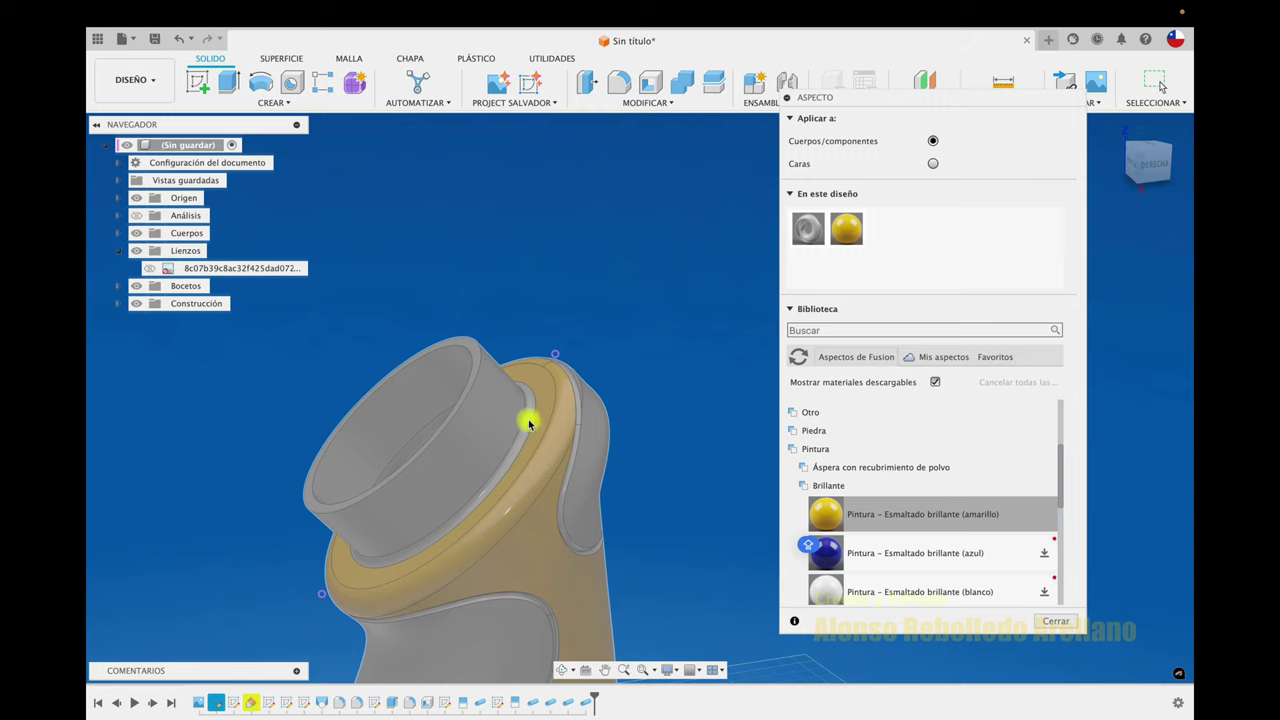
pyautogui.moveTo(826, 514); pyautogui.dragTo(529, 447)
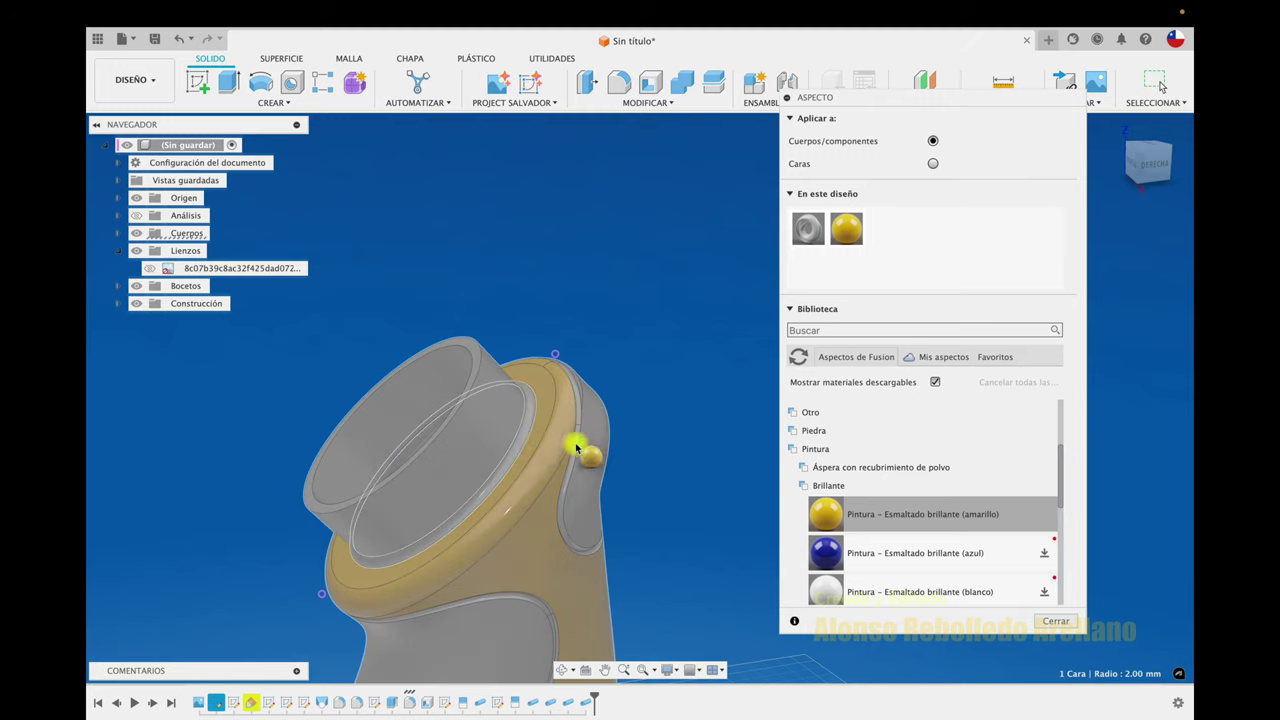
pyautogui.moveTo(522, 440)
pyautogui.mouseDown()
pyautogui.moveTo(500, 434)
pyautogui.moveTo(525, 466)
pyautogui.moveTo(814, 514)
pyautogui.moveTo(471, 423)
pyautogui.moveTo(480, 449)
pyautogui.moveTo(826, 500)
pyautogui.moveTo(531, 363)
pyautogui.moveTo(463, 443)
pyautogui.moveTo(659, 456)
pyautogui.moveTo(677, 481)
pyautogui.moveTo(999, 621)
pyautogui.mouseUp()
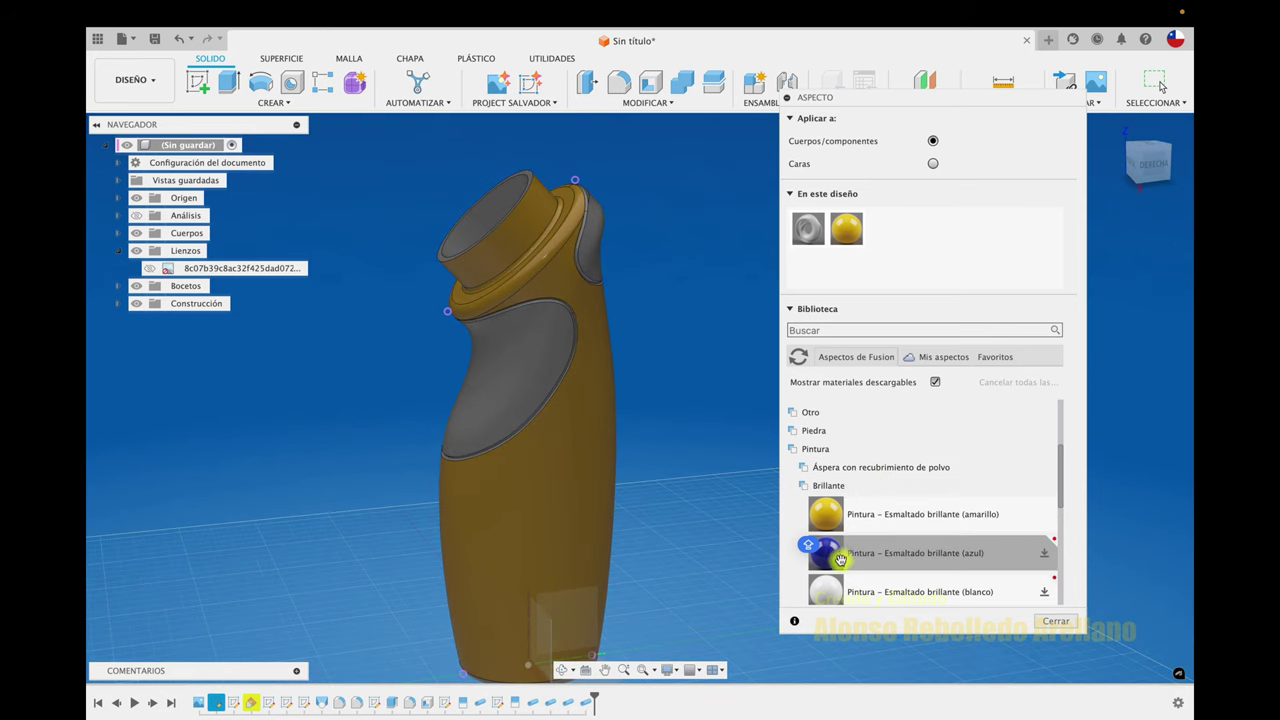
# Step: Download Esmaltado brillante (azul) and paint both grip panels glossy blue
pyautogui.click(1046, 557)
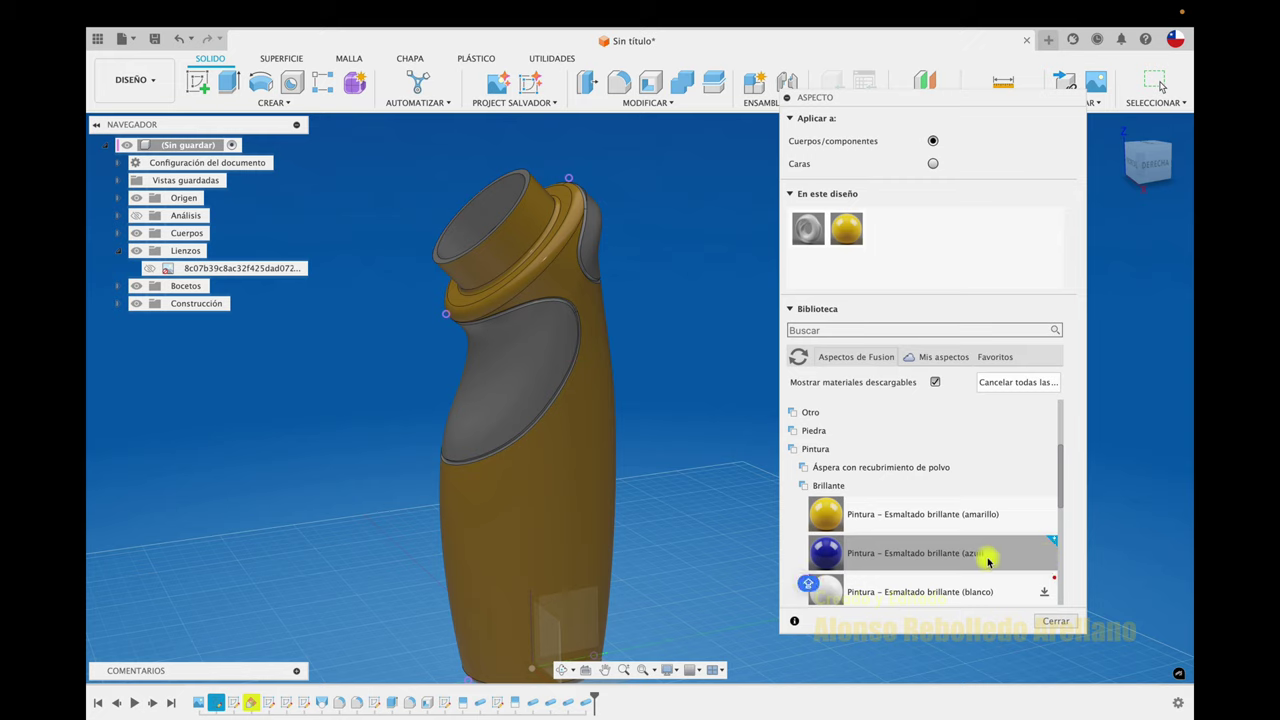
pyautogui.moveTo(826, 555); pyautogui.dragTo(520, 400)
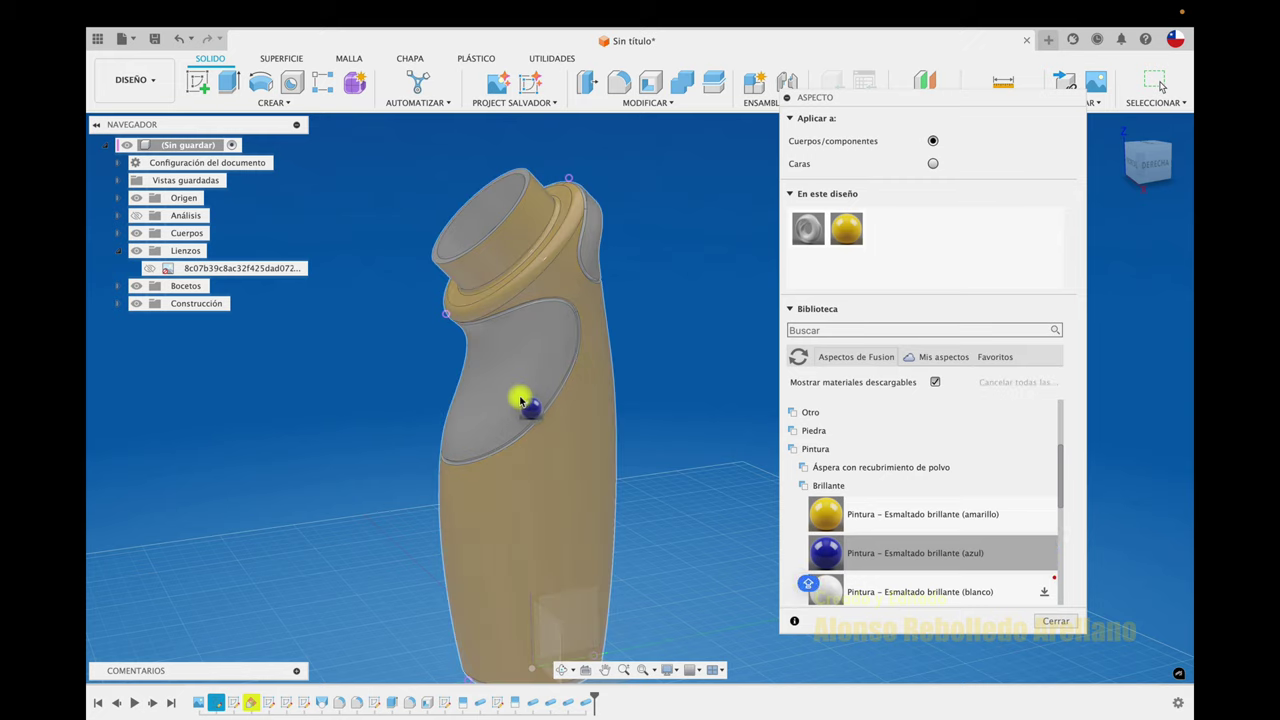
pyautogui.click(526, 371)
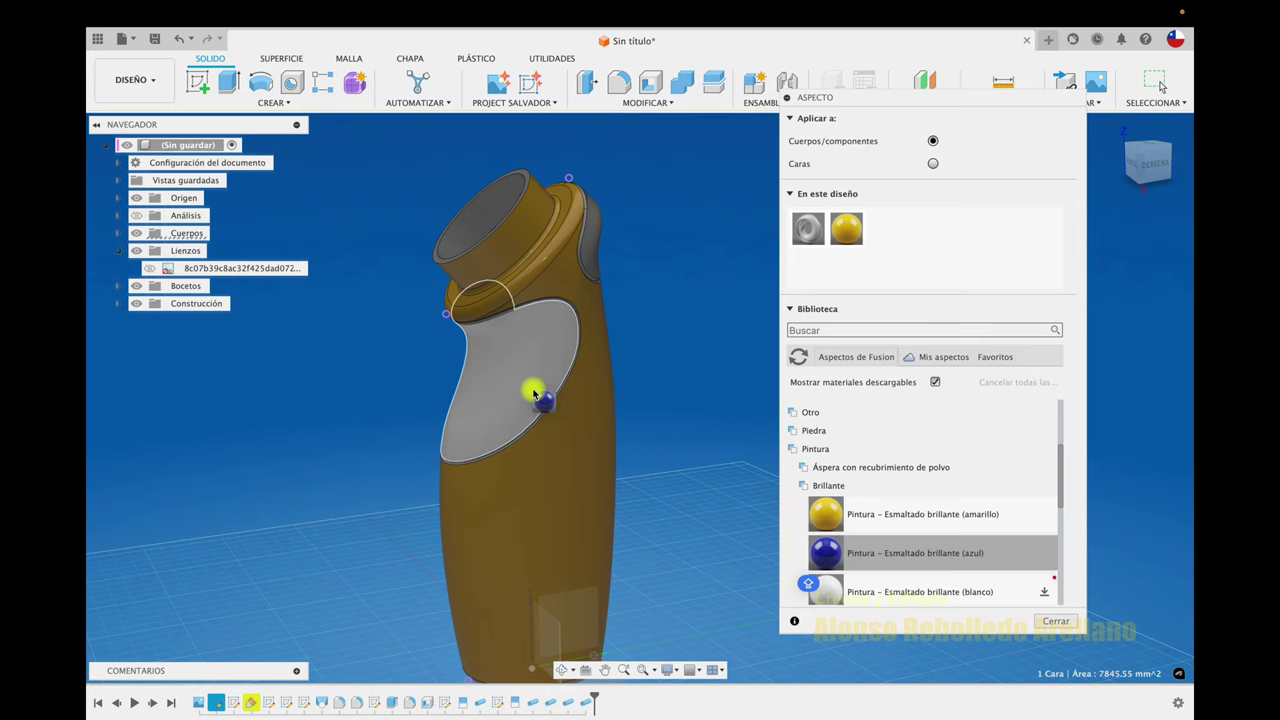
pyautogui.moveTo(824, 553); pyautogui.dragTo(535, 388)
pyautogui.scroll(3, 668, 331)
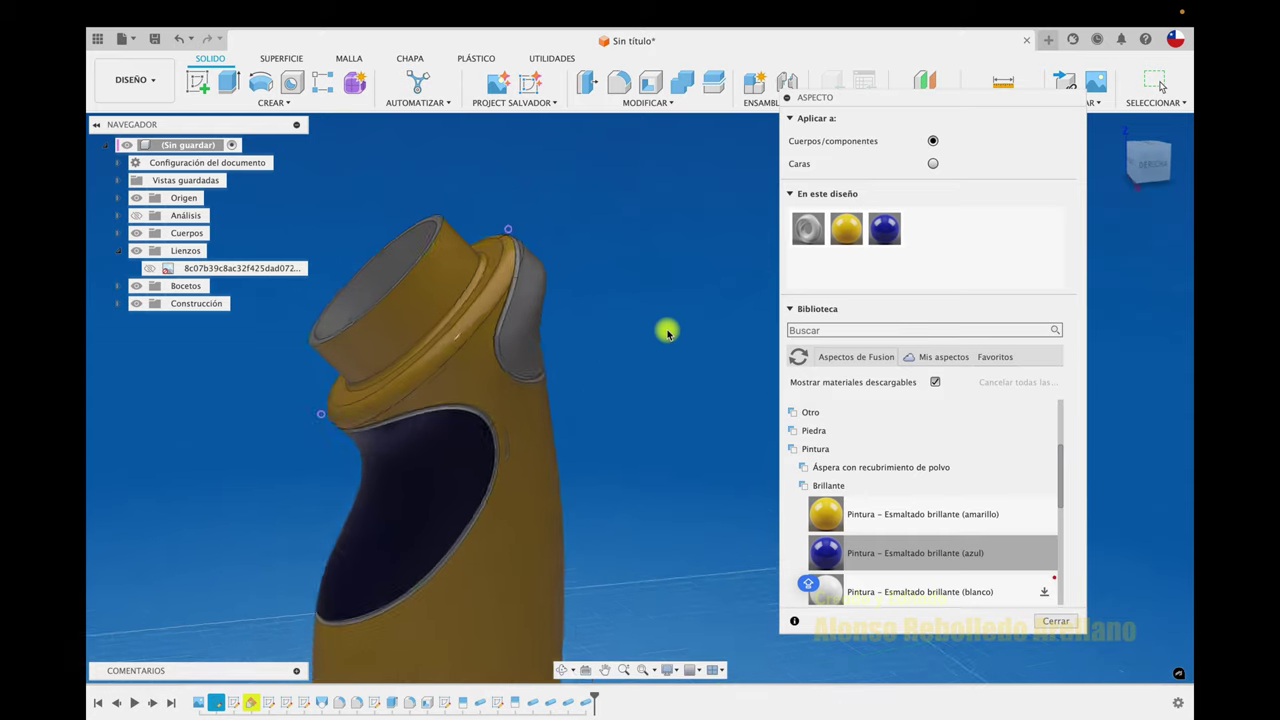
pyautogui.keyDown('shift'); pyautogui.moveTo(668, 331); pyautogui.dragTo(433, 490, button='middle'); pyautogui.keyUp('shift')
pyautogui.moveTo(800, 545); pyautogui.dragTo(428, 486)
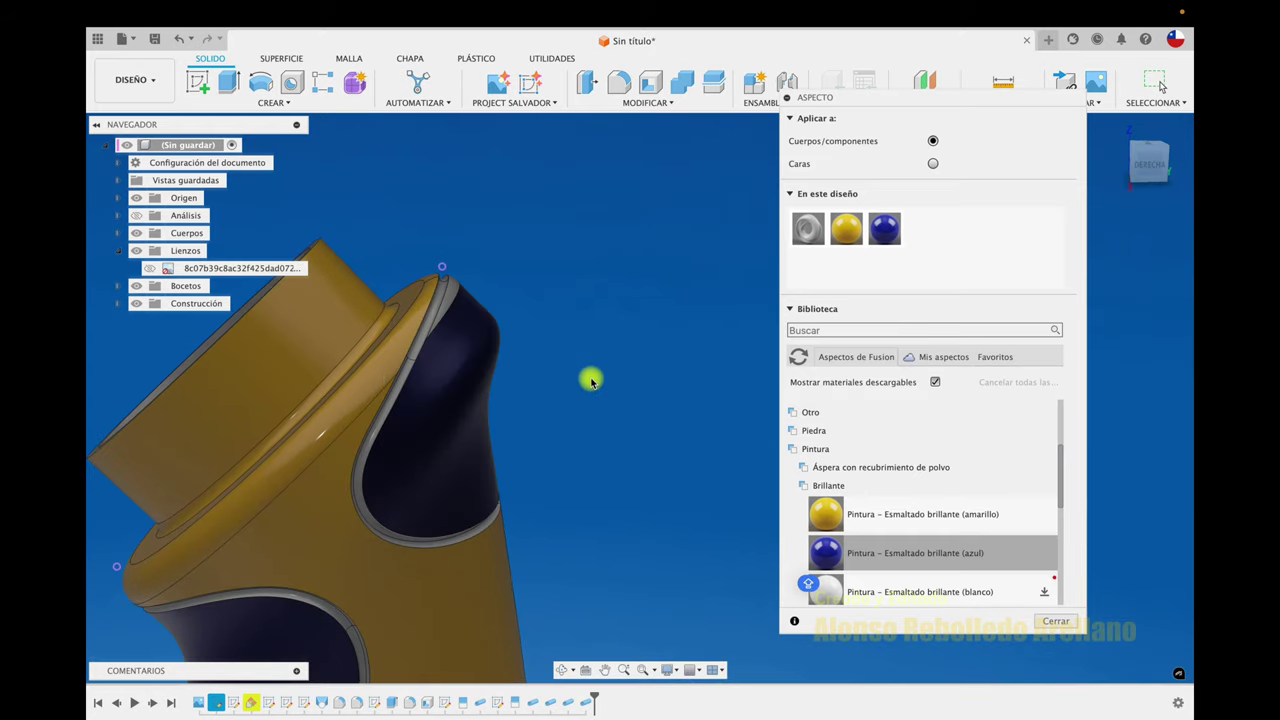
# Step: Paint the grey rim face beside the grip panel glossy blue
pyautogui.keyDown('shift'); pyautogui.scroll(3, 591, 381); pyautogui.keyUp('shift')
pyautogui.keyDown('shift'); pyautogui.scroll(3, 591, 381); pyautogui.keyUp('shift')
pyautogui.keyDown('shift'); pyautogui.scroll(3, 591, 381); pyautogui.keyUp('shift')
pyautogui.keyDown('shift'); pyautogui.scroll(3, 591, 381); pyautogui.keyUp('shift')
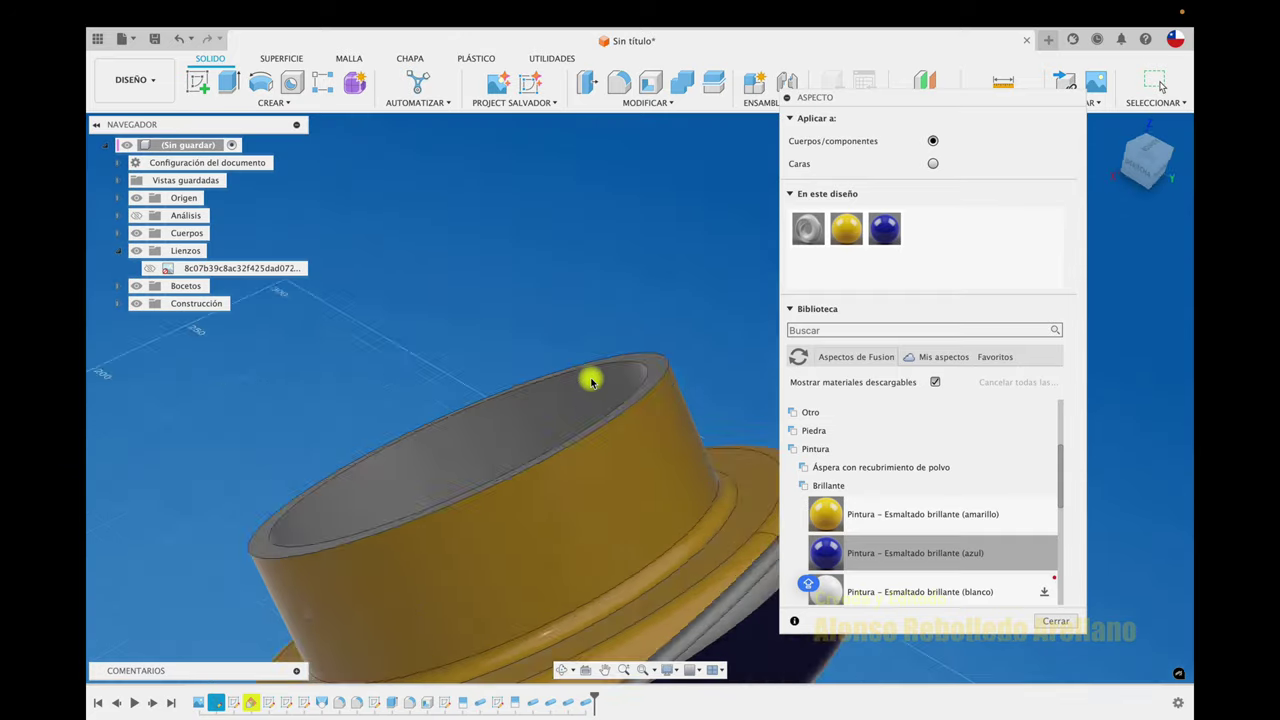
pyautogui.keyDown('shift'); pyautogui.scroll(3, 591, 378); pyautogui.keyUp('shift')
pyautogui.keyDown('shift'); pyautogui.scroll(3, 615, 388); pyautogui.keyUp('shift')
pyautogui.keyDown('shift'); pyautogui.scroll(3, 635, 365); pyautogui.keyUp('shift')
pyautogui.keyDown('shift'); pyautogui.scroll(3, 642, 325); pyautogui.keyUp('shift')
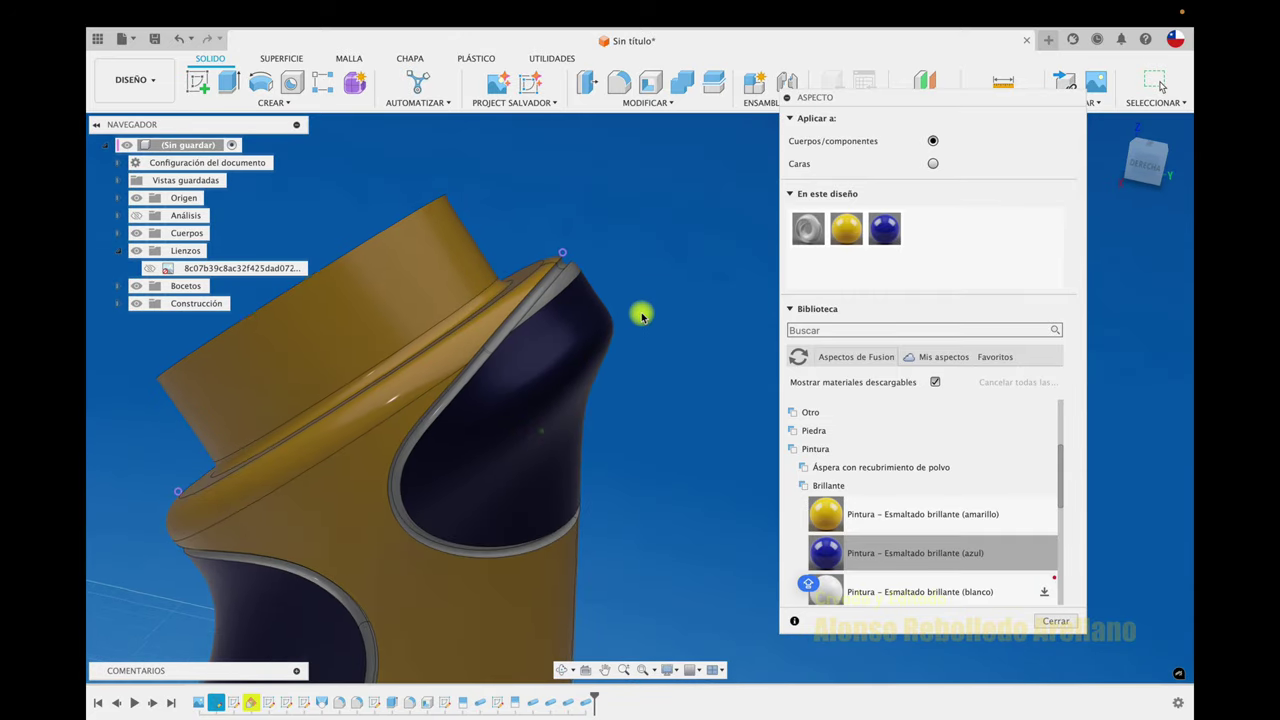
pyautogui.scroll(3, 643, 312)
pyautogui.scroll(3, 560, 318)
pyautogui.click(531, 318)
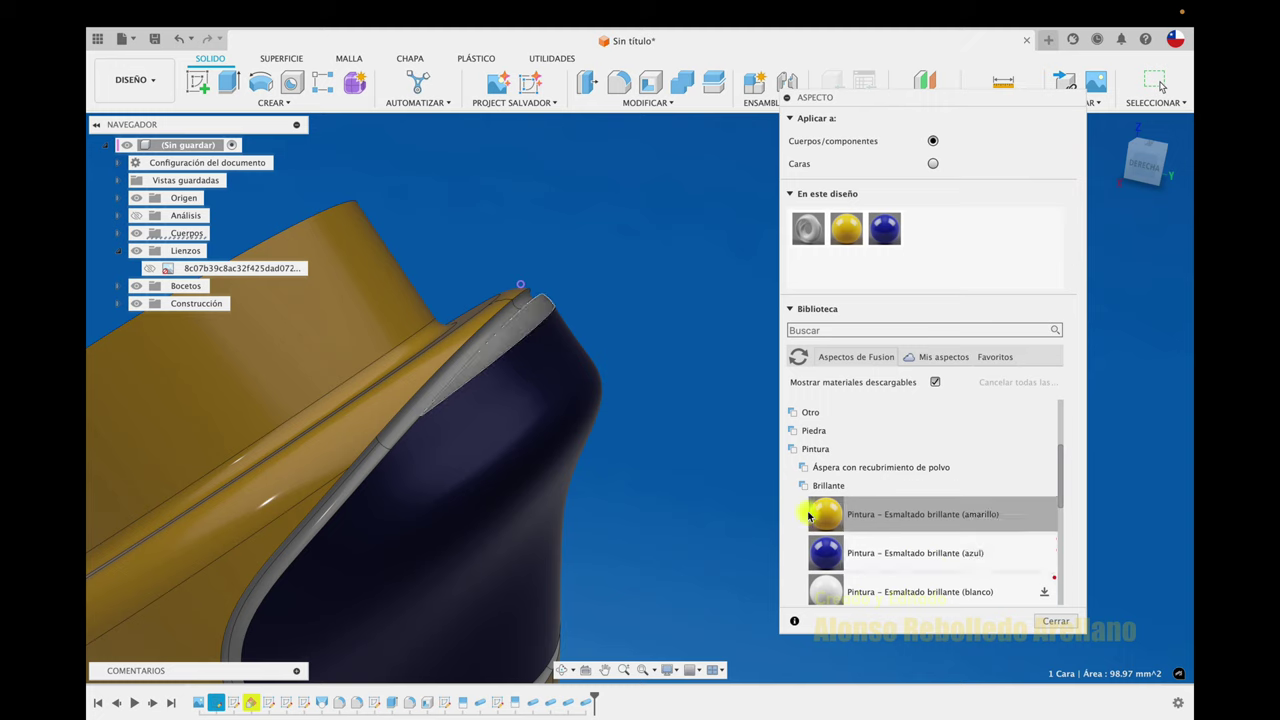
pyautogui.moveTo(825, 548); pyautogui.dragTo(538, 318)
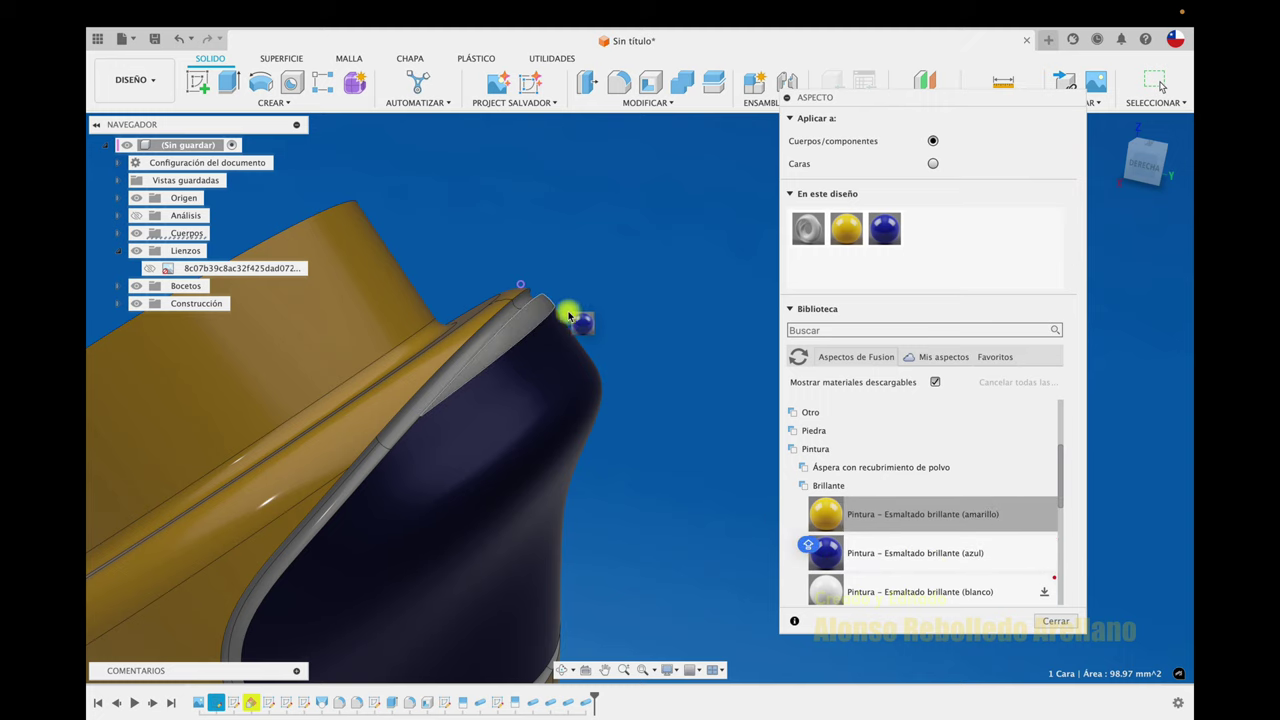
pyautogui.moveTo(538, 318); pyautogui.dragTo(543, 300)
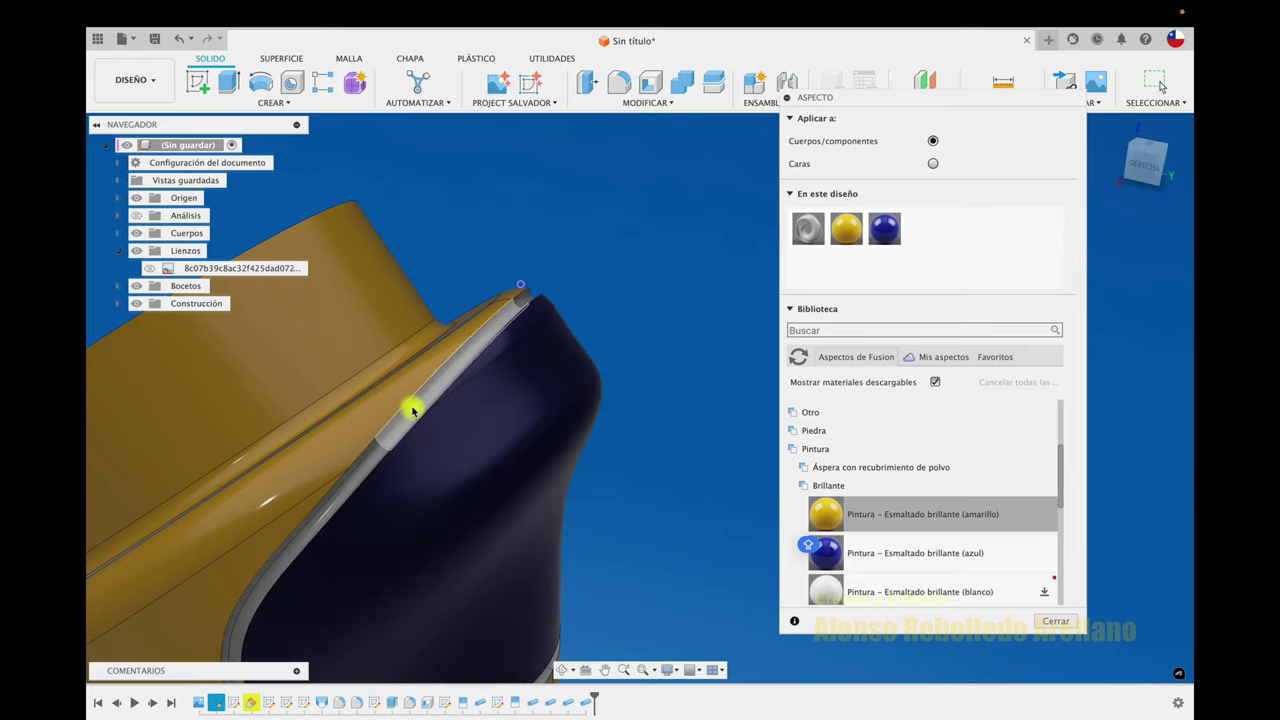
pyautogui.moveTo(580, 449)
pyautogui.keyDown('shift'); pyautogui.mouseDown(button='middle')
pyautogui.moveTo(615, 451)
pyautogui.moveTo(746, 383)
pyautogui.moveTo(766, 343)
pyautogui.mouseUp(button='middle'); pyautogui.keyUp('shift')
pyautogui.scroll(-5, 615, 451)
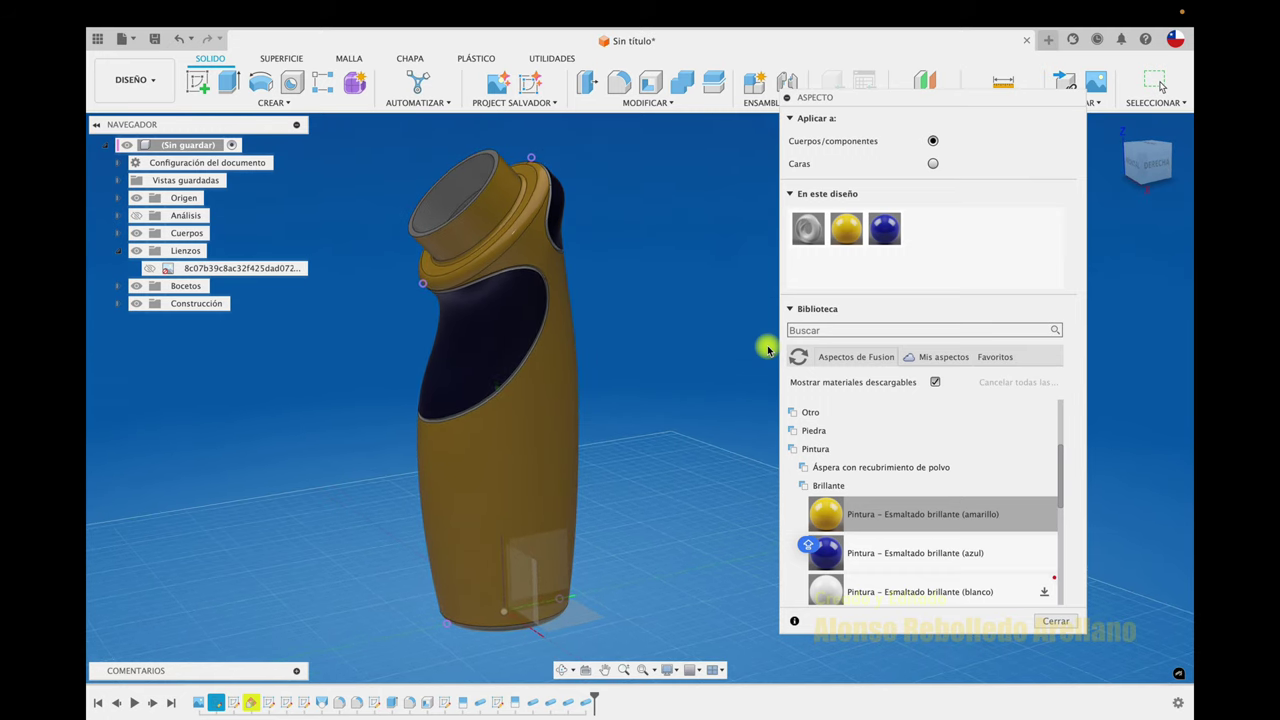
pyautogui.doubleClick(844, 236)
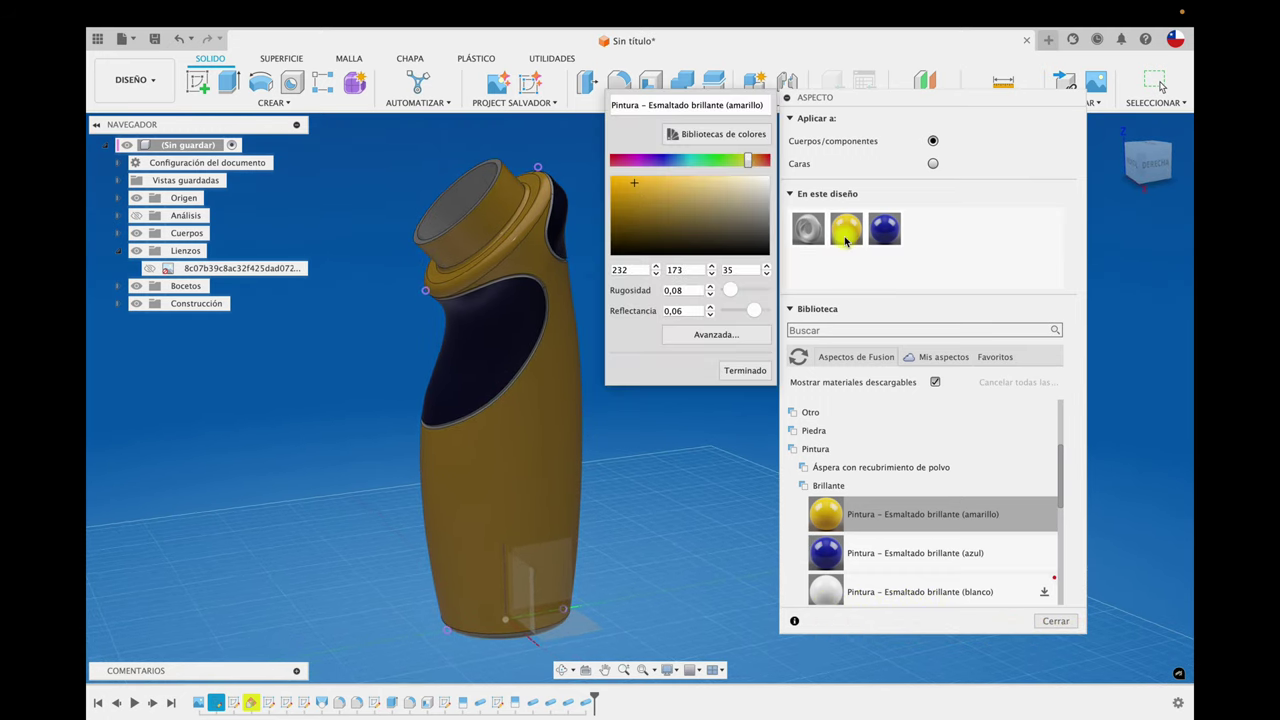
# Step: Make the yellow paint rougher and less glossy, then close the appearance panel
pyautogui.moveTo(732, 290); pyautogui.dragTo(754, 287)
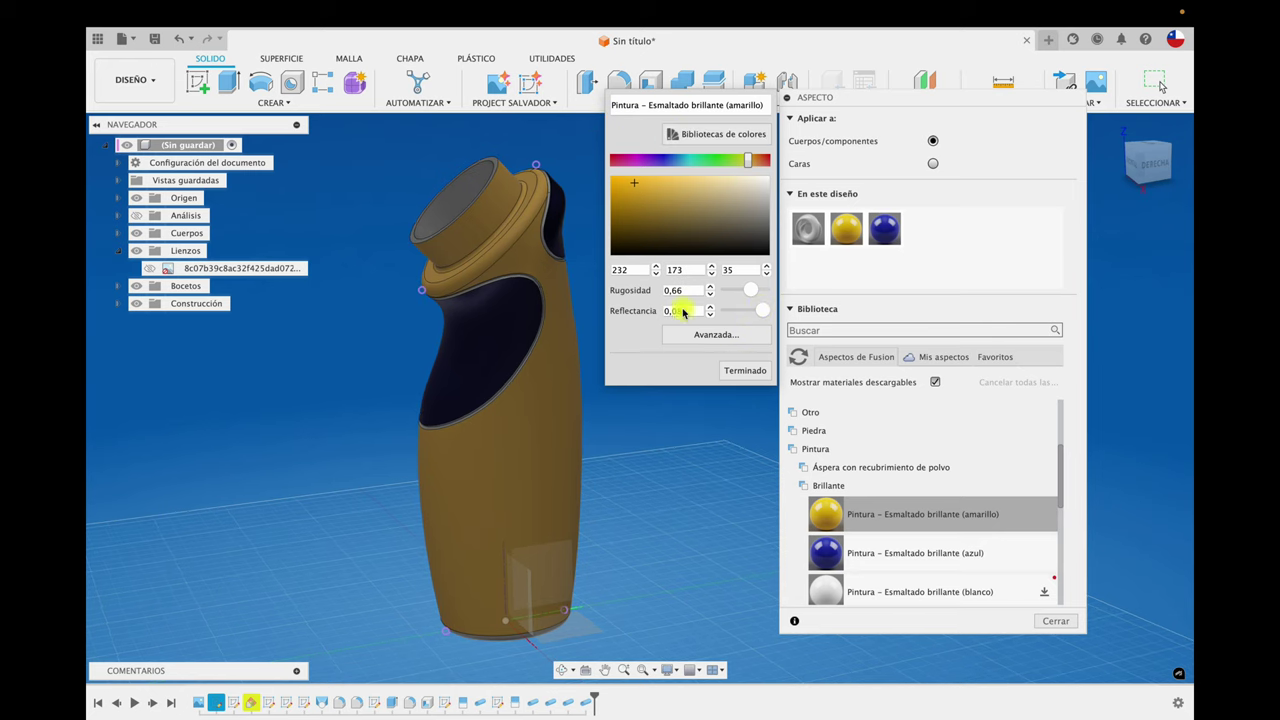
pyautogui.click(740, 371)
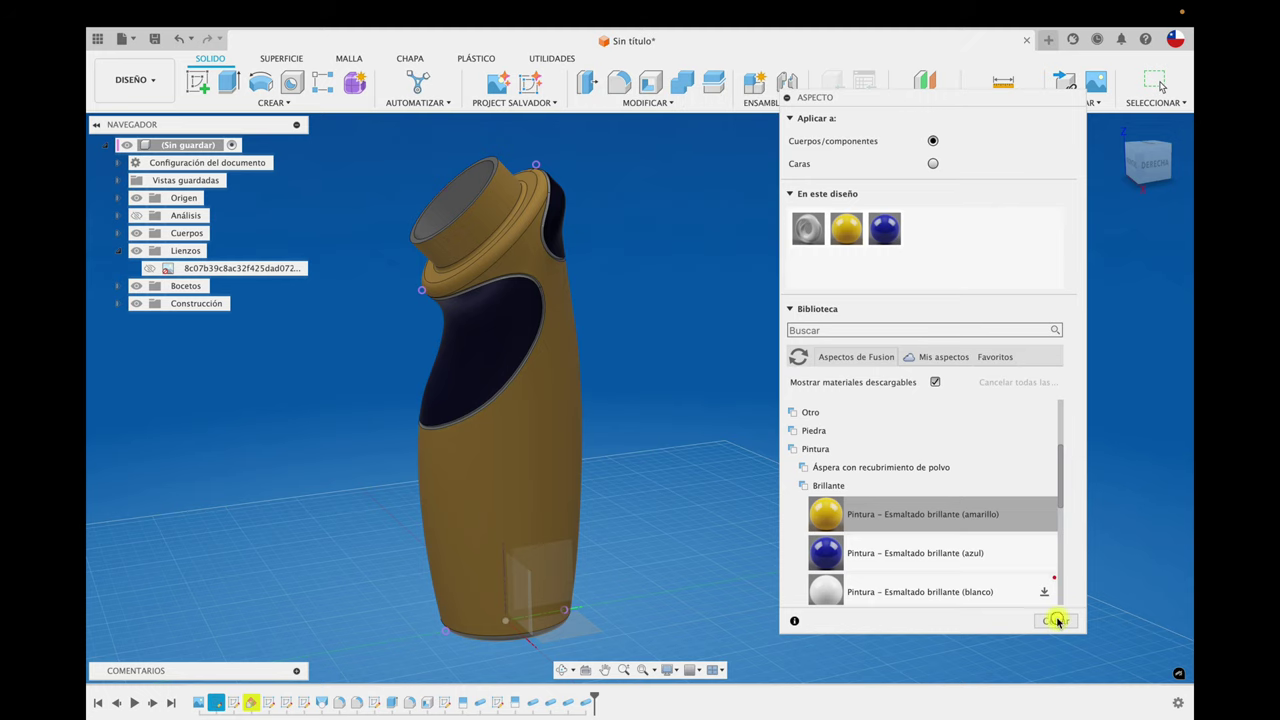
pyautogui.click(1057, 621)
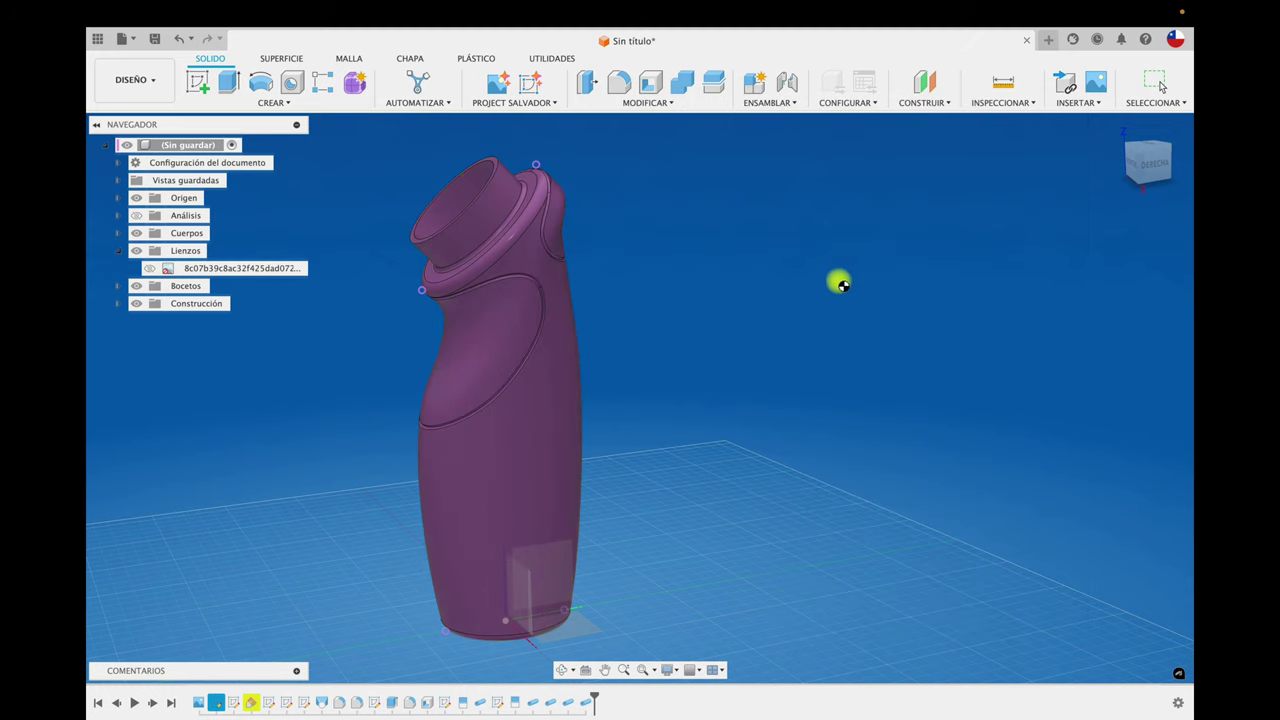
pyautogui.scroll(2, 920, 149)
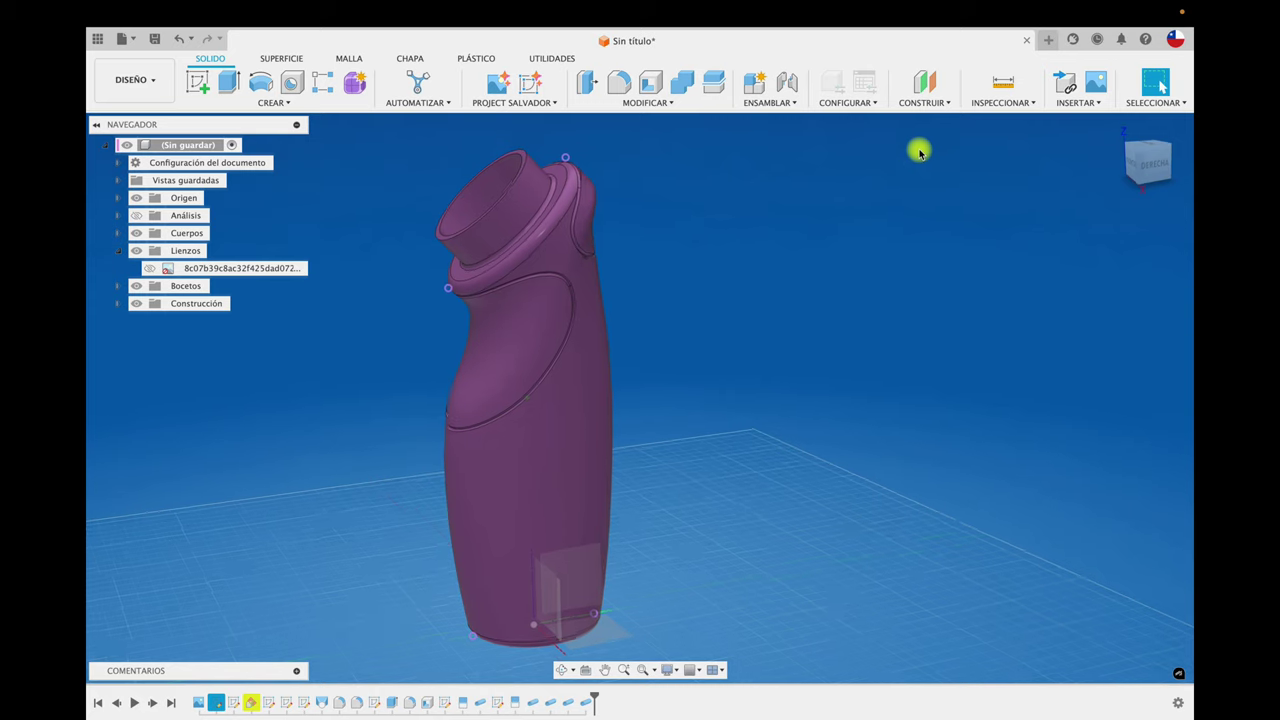
pyautogui.scroll(-2, 927, 136)
# Step: Turn off the component colour overlay and switch to the Render workspace
pyautogui.click(942, 106)
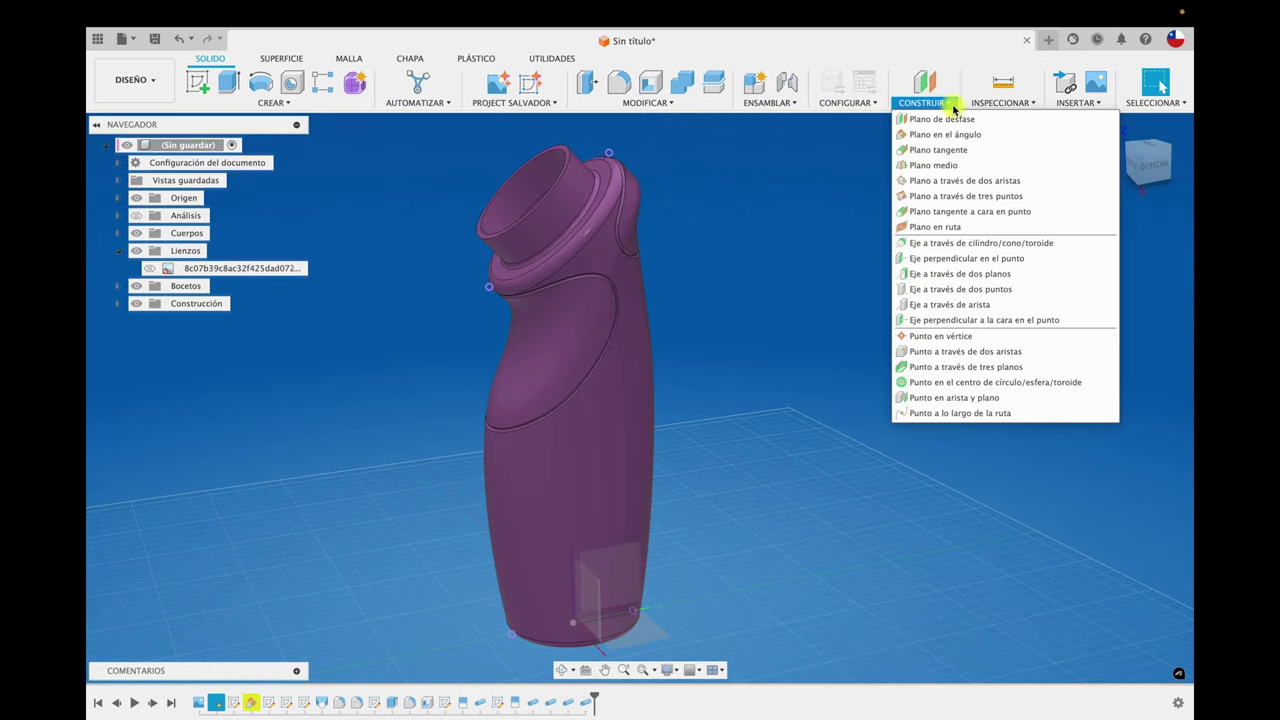
pyautogui.click(1004, 289)
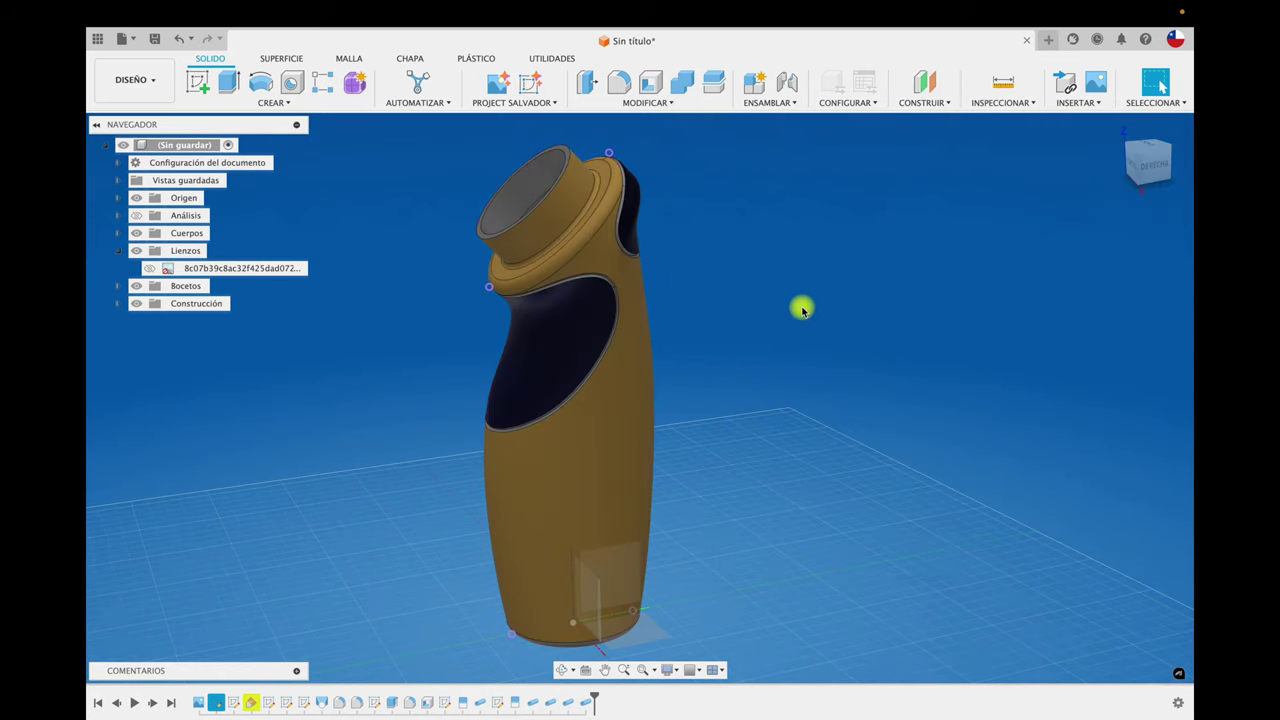
pyautogui.click(140, 80)
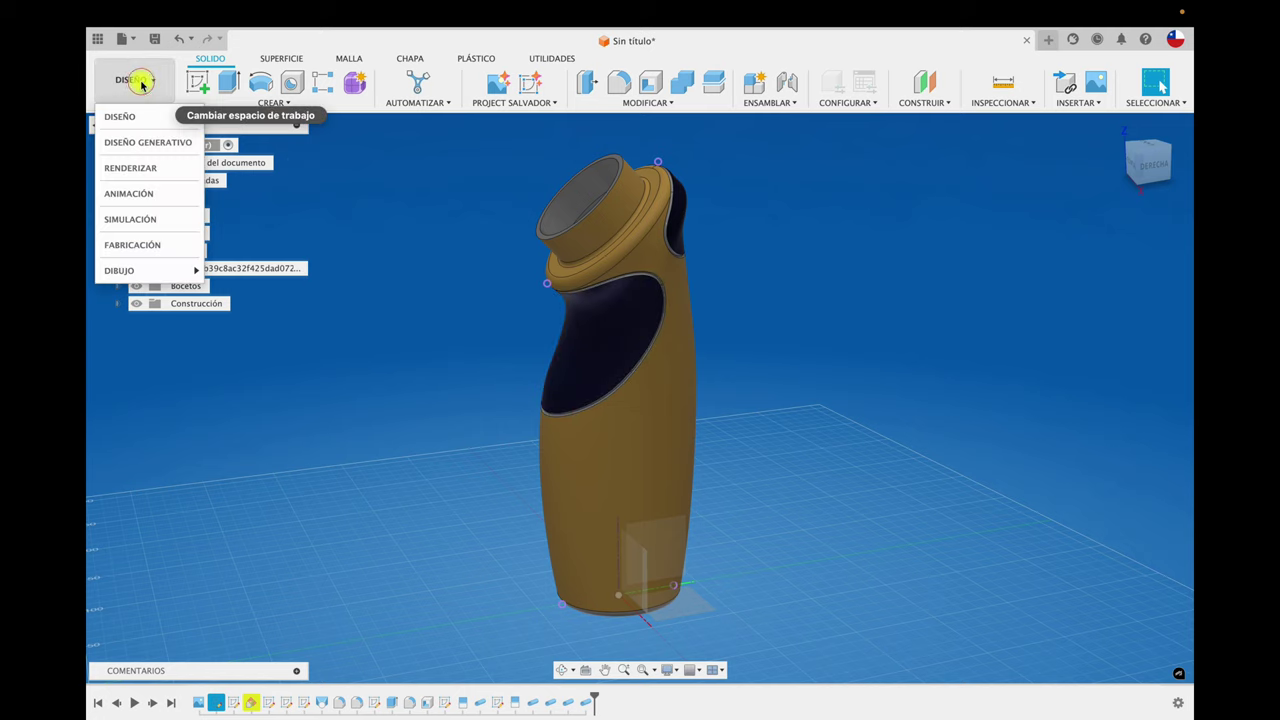
pyautogui.click(145, 168)
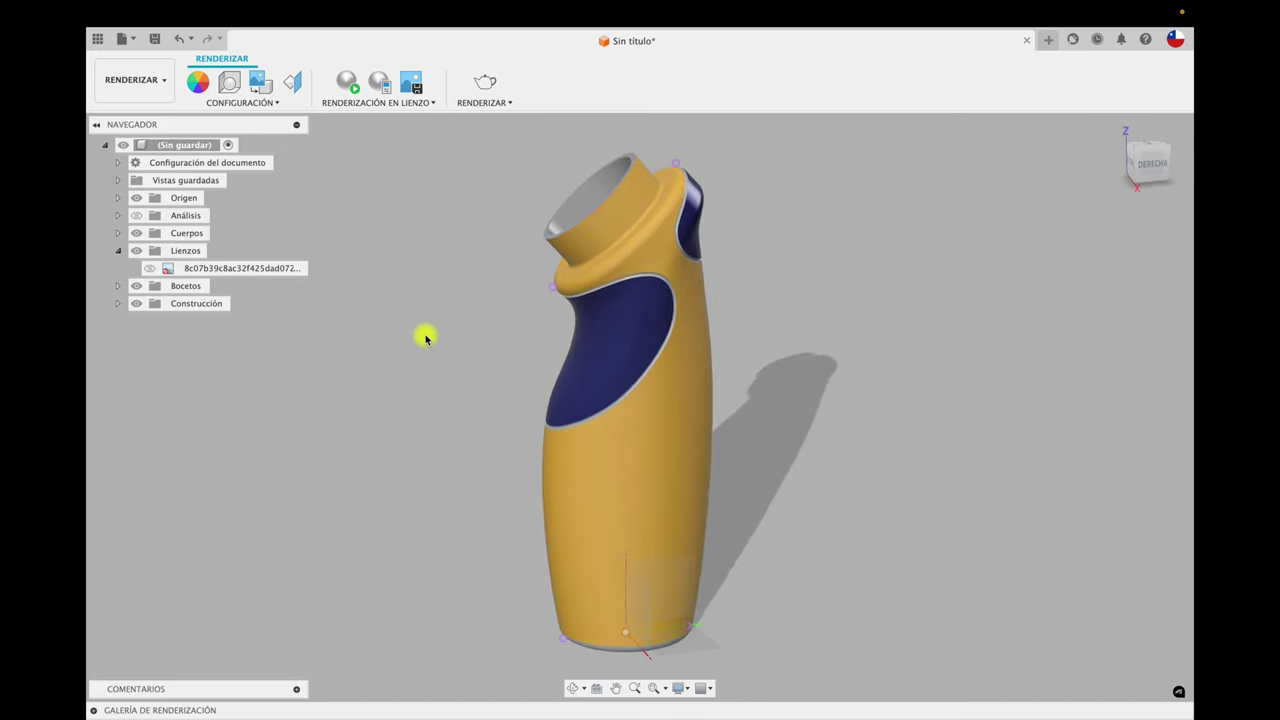
# Step: Switch to Chrome and open the ambientCG bookmark for Day Environment HDRI 033
pyautogui.hotkey('ctrl', 'Up')
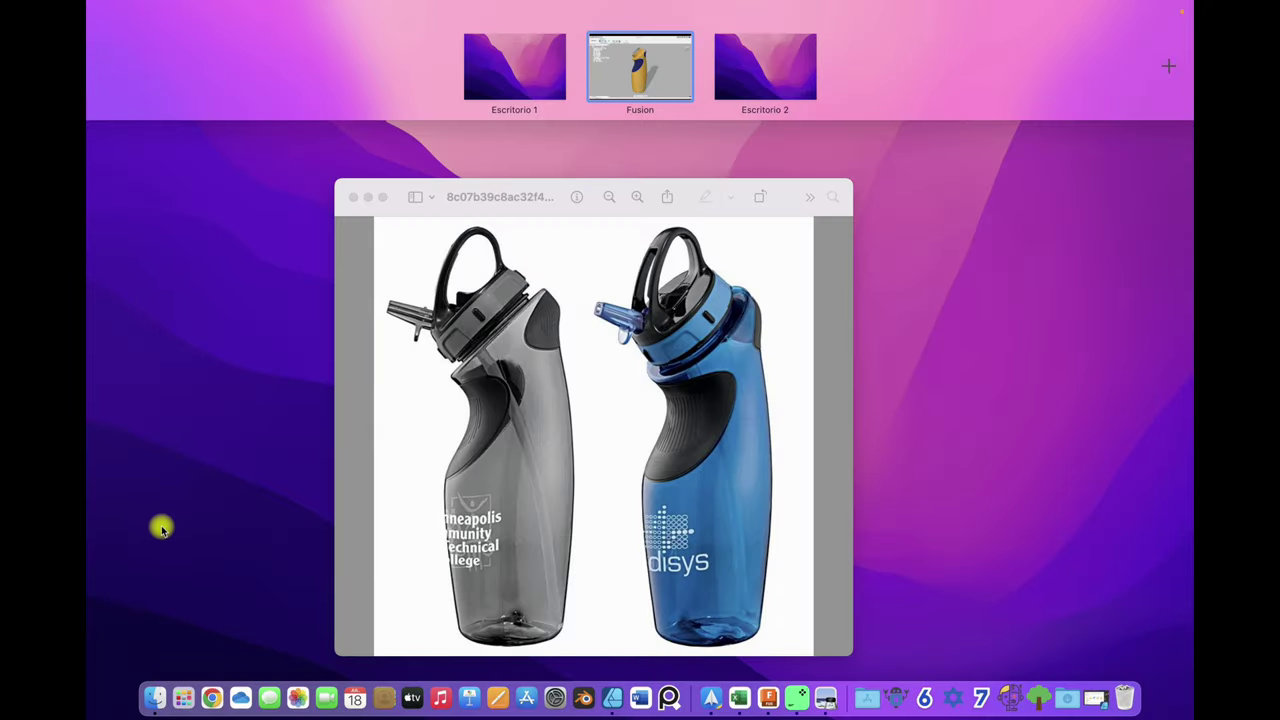
pyautogui.click(420, 230)
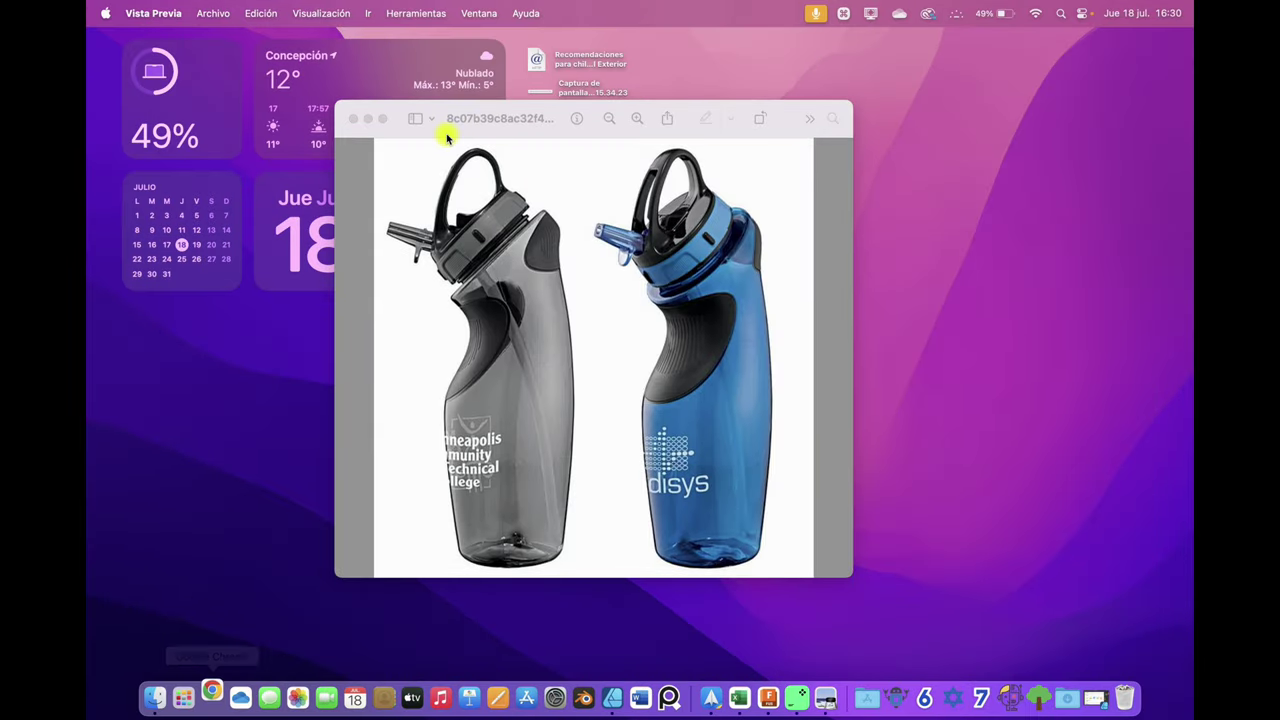
pyautogui.press('super+Tab')
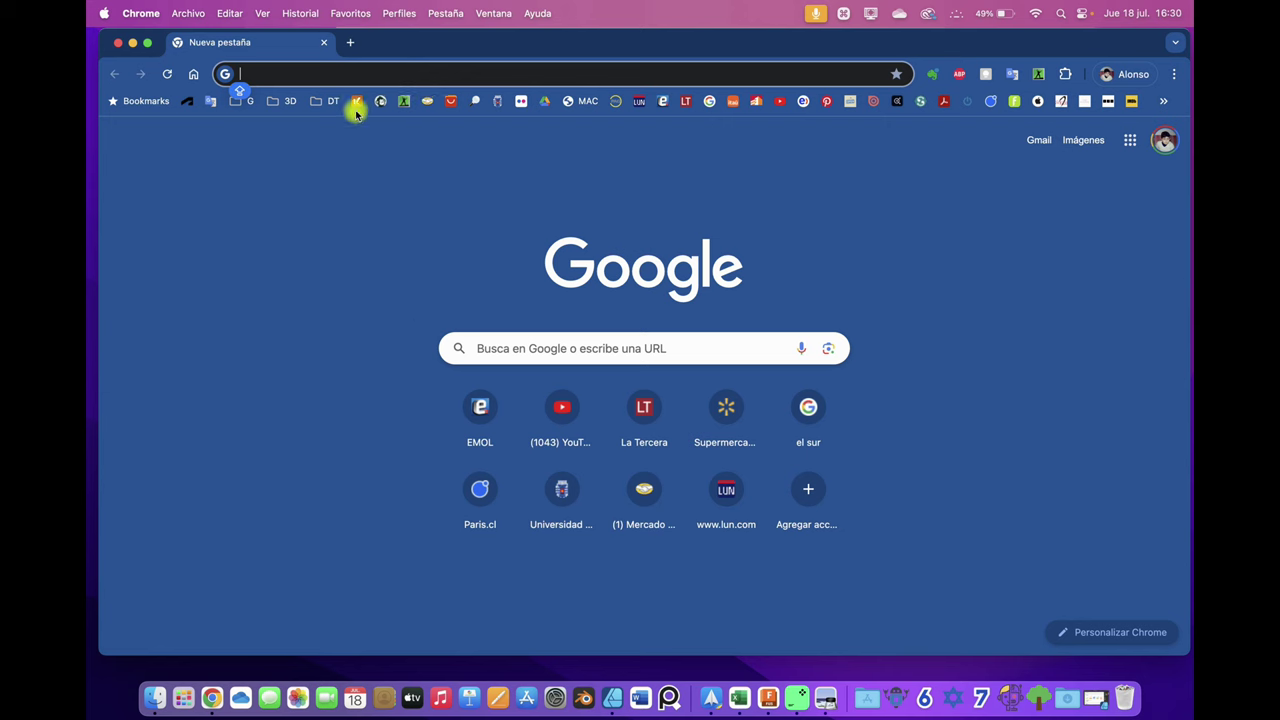
pyautogui.click(285, 104)
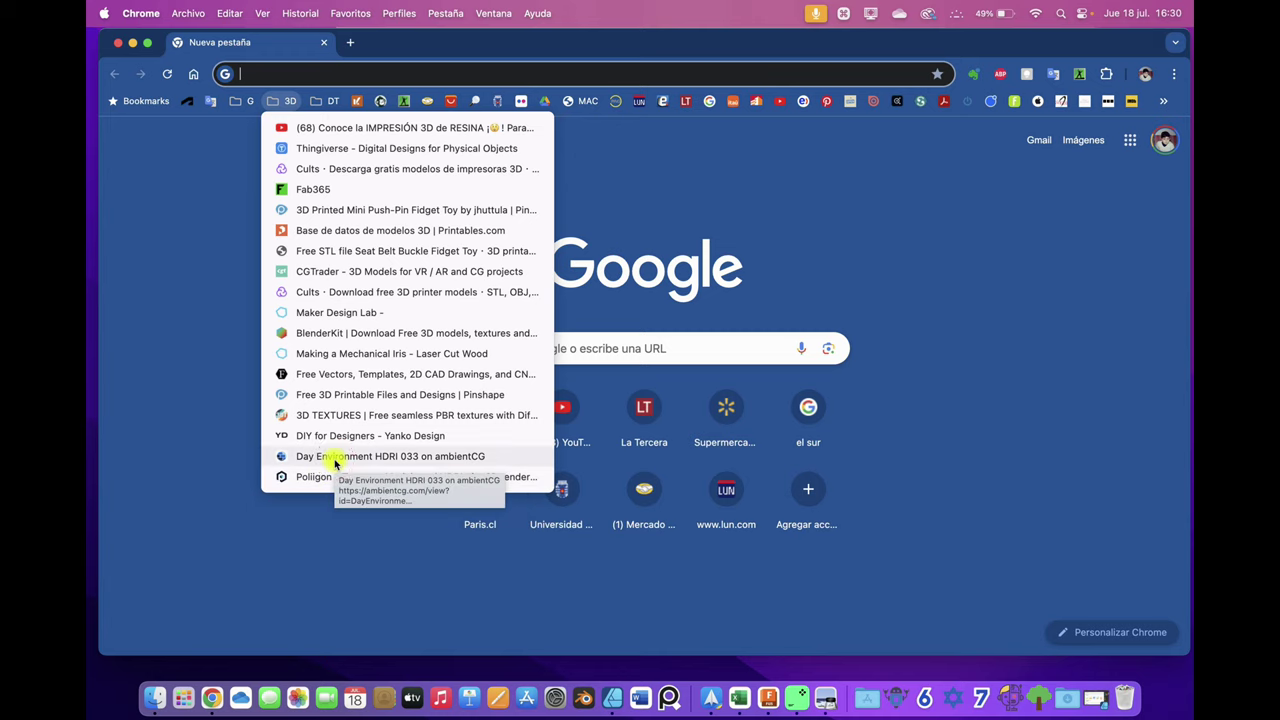
pyautogui.click(335, 462)
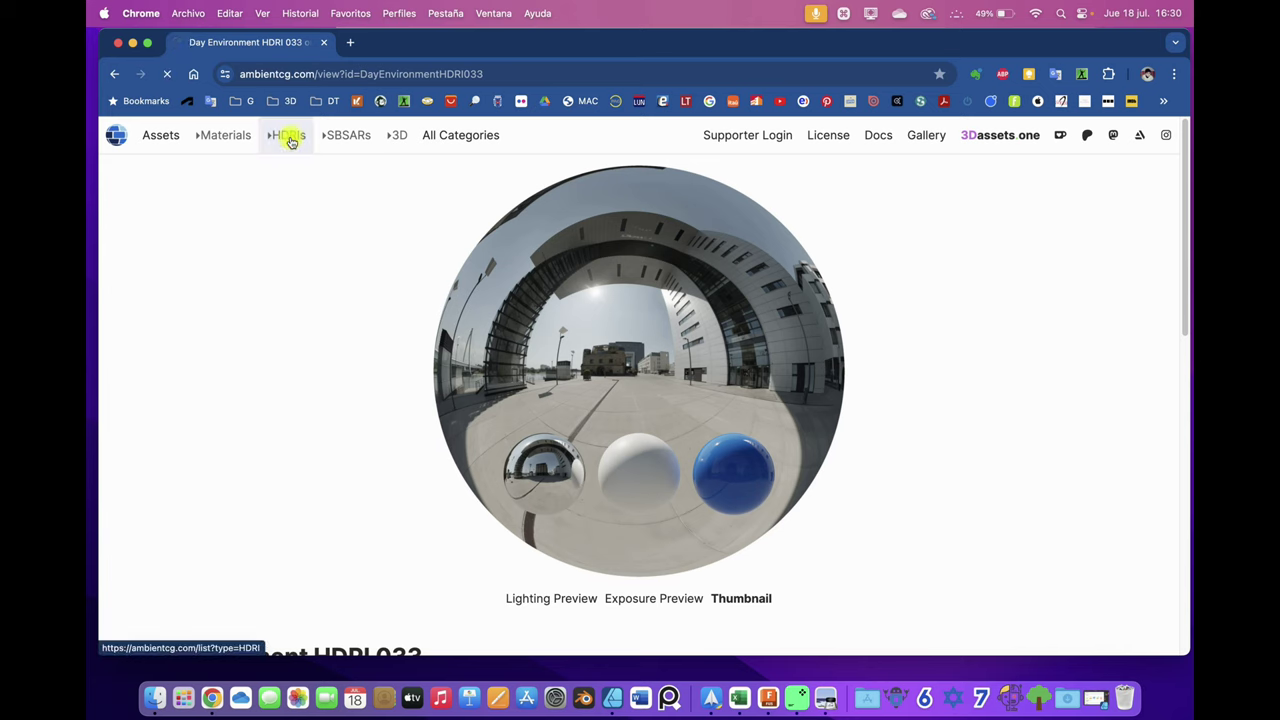
# Step: Open Day Environment HDRI 046 from the HDRI list and download its 4K-HDR.exr file
pyautogui.click(289, 138)
pyautogui.scroll(-2, 751, 443)
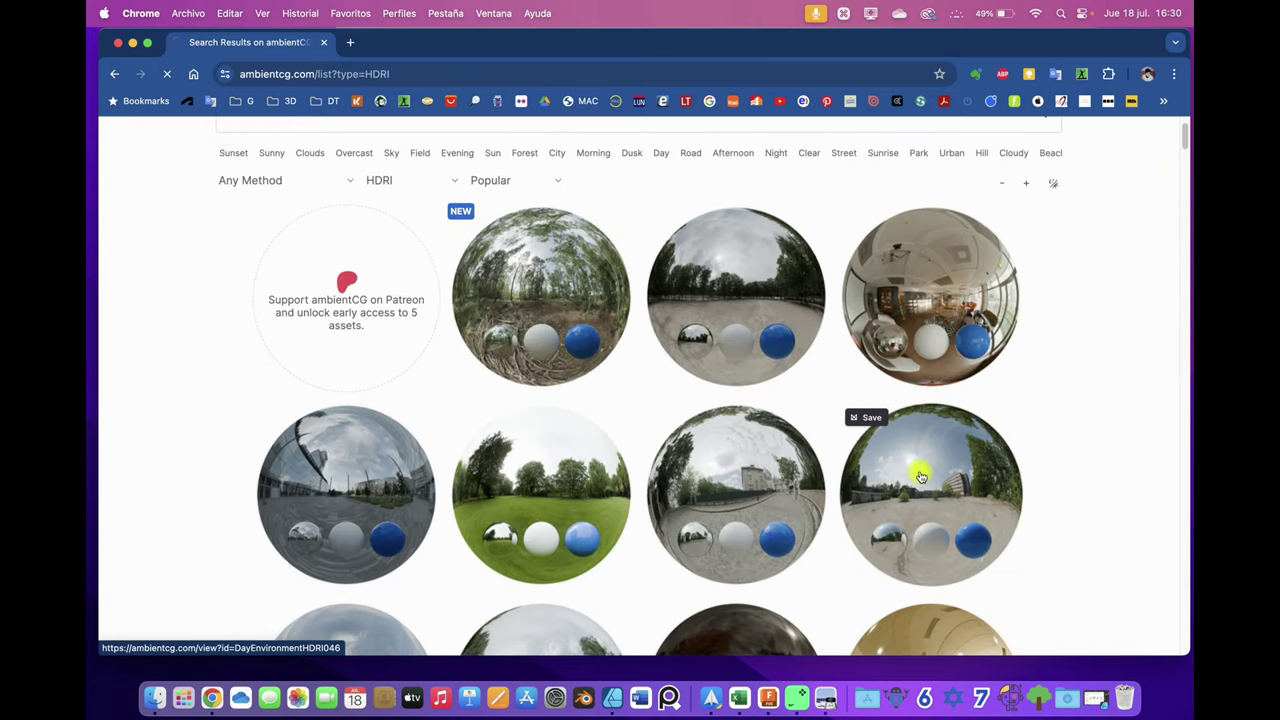
pyautogui.click(921, 476)
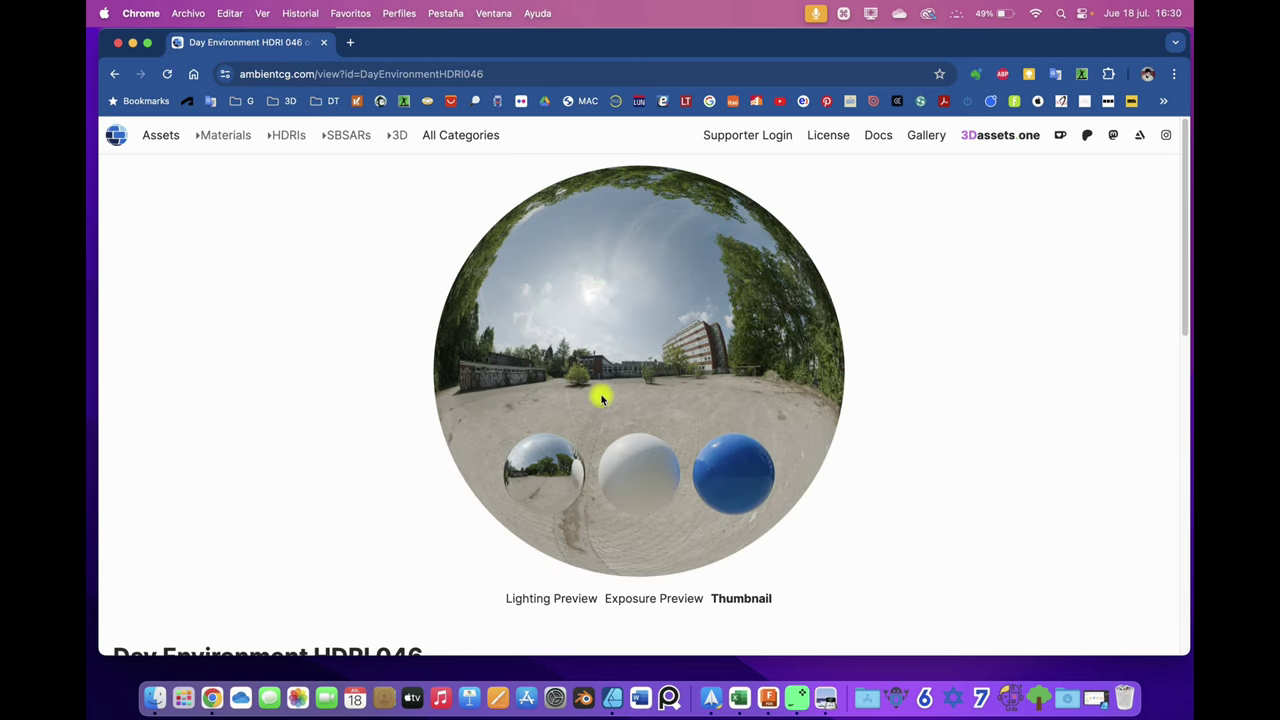
pyautogui.scroll(-4, 601, 398)
pyautogui.scroll(-4, 600, 395)
pyautogui.scroll(1, 603, 340)
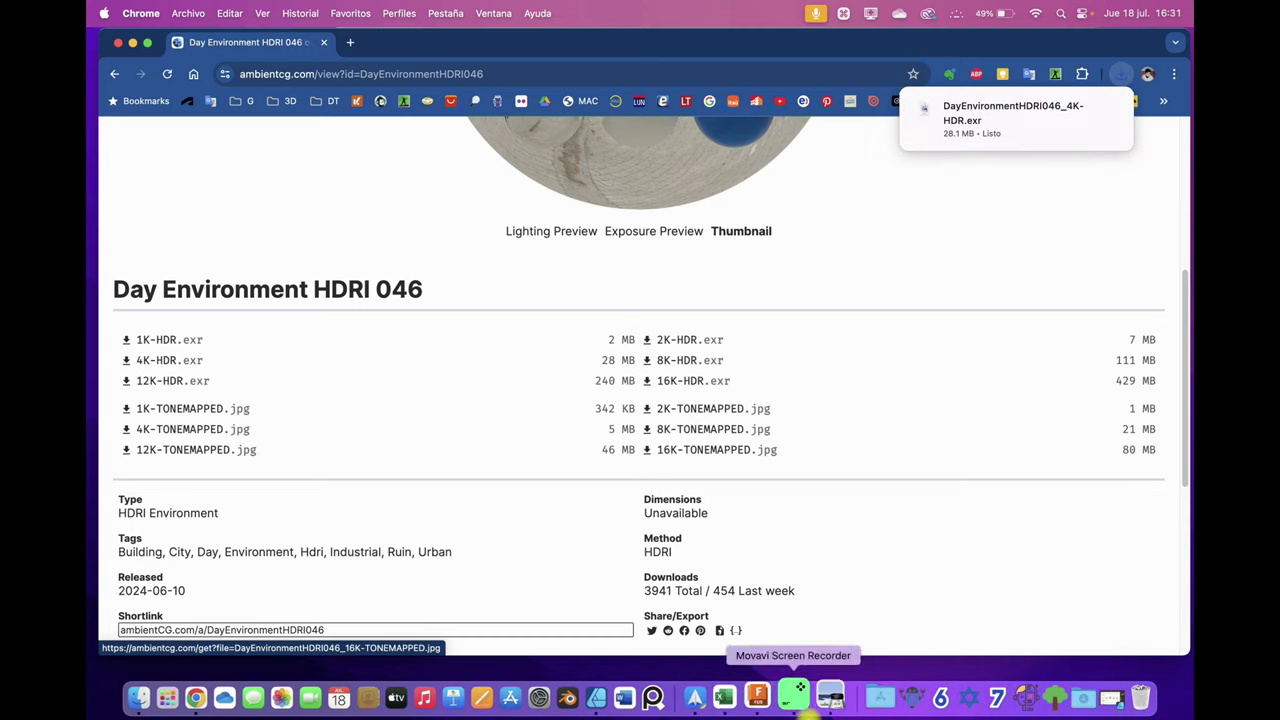
pyautogui.click(769, 680)
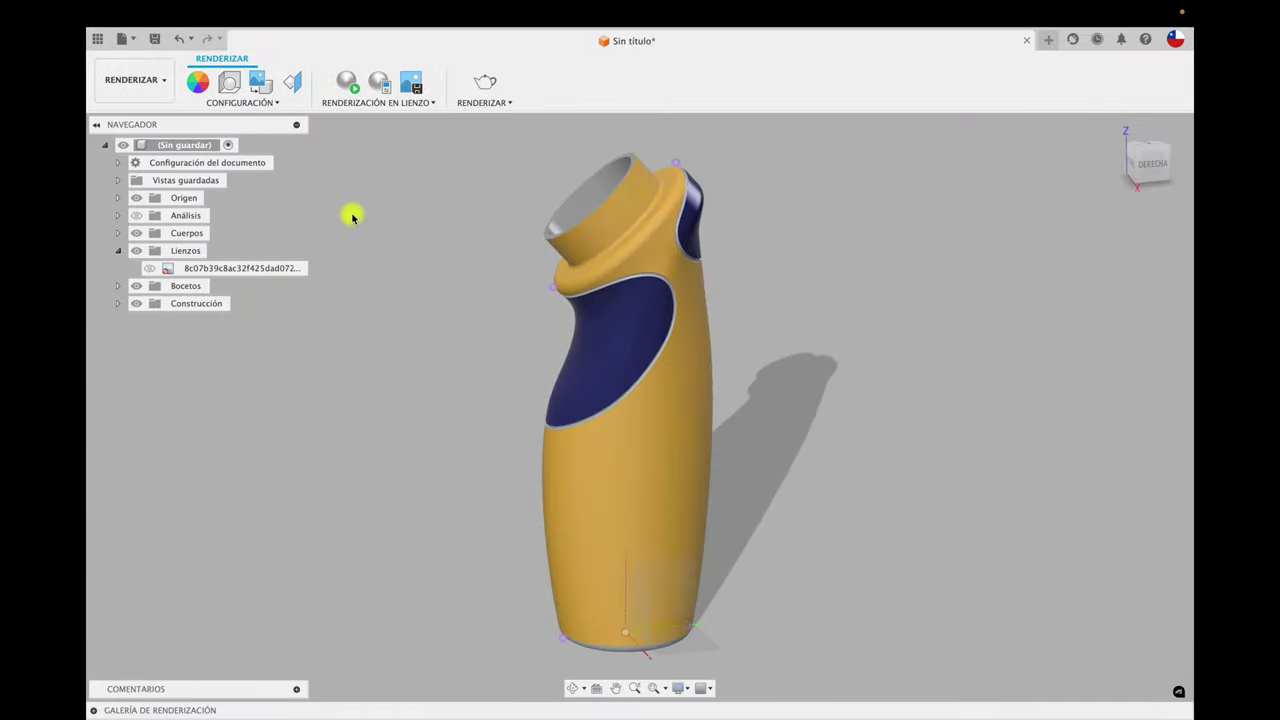
# Step: Set the scene background to Entorno (environment) in Scene Settings
pyautogui.click(229, 83)
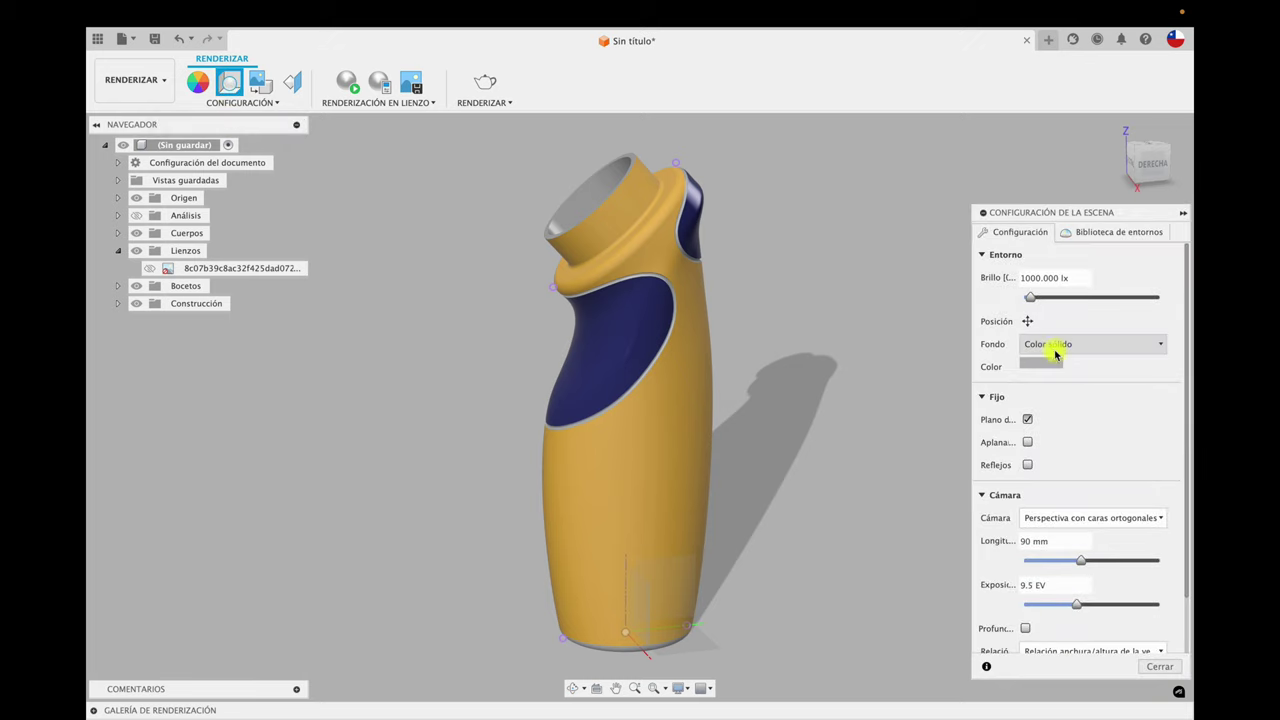
pyautogui.click(1085, 344)
pyautogui.click(1081, 364)
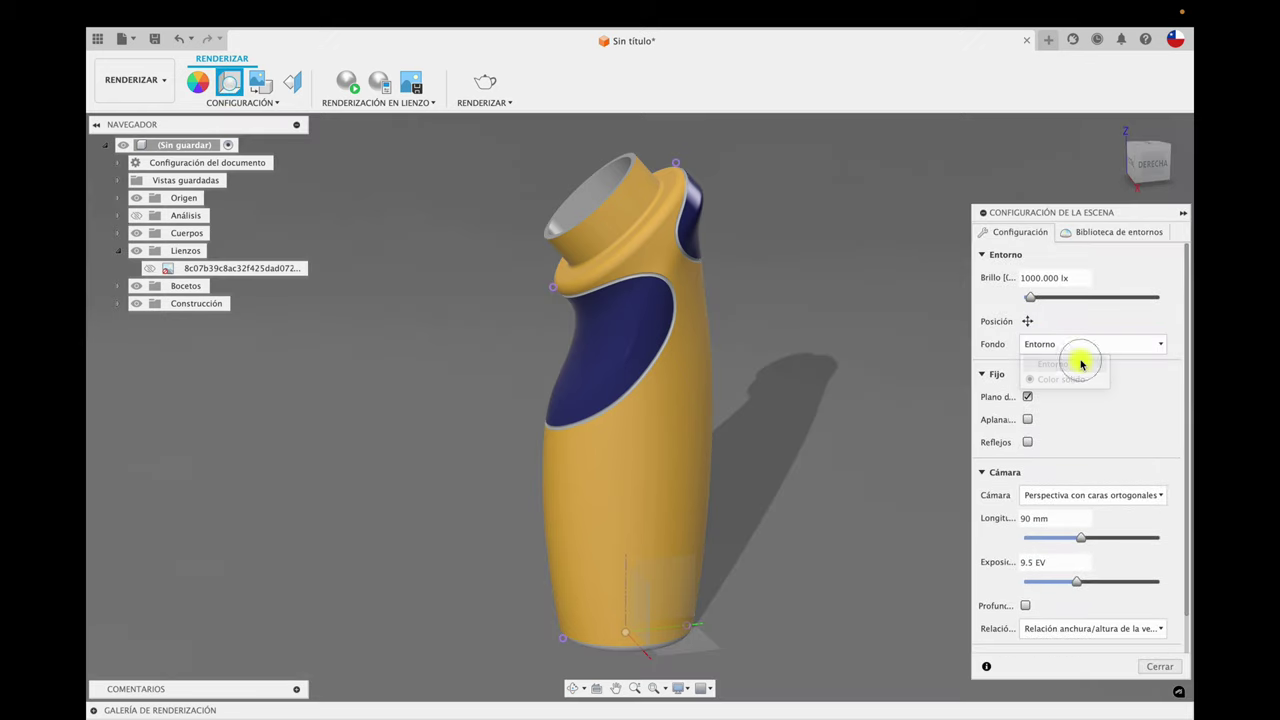
# Step: Link the downloaded DayEnvironmentHDRI046 .exr from Downloads as a custom environment
pyautogui.click(1090, 234)
pyautogui.scroll(-5, 1100, 480)
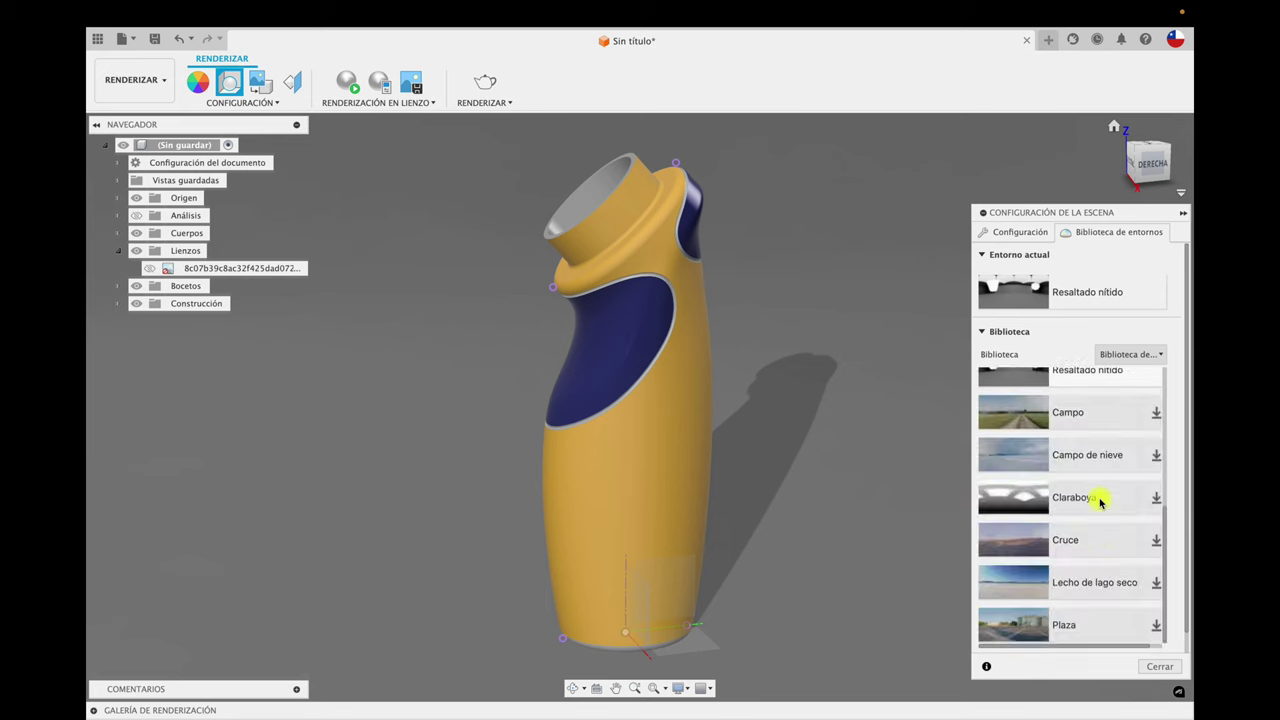
pyautogui.scroll(-2, 1100, 505)
pyautogui.click(1103, 640)
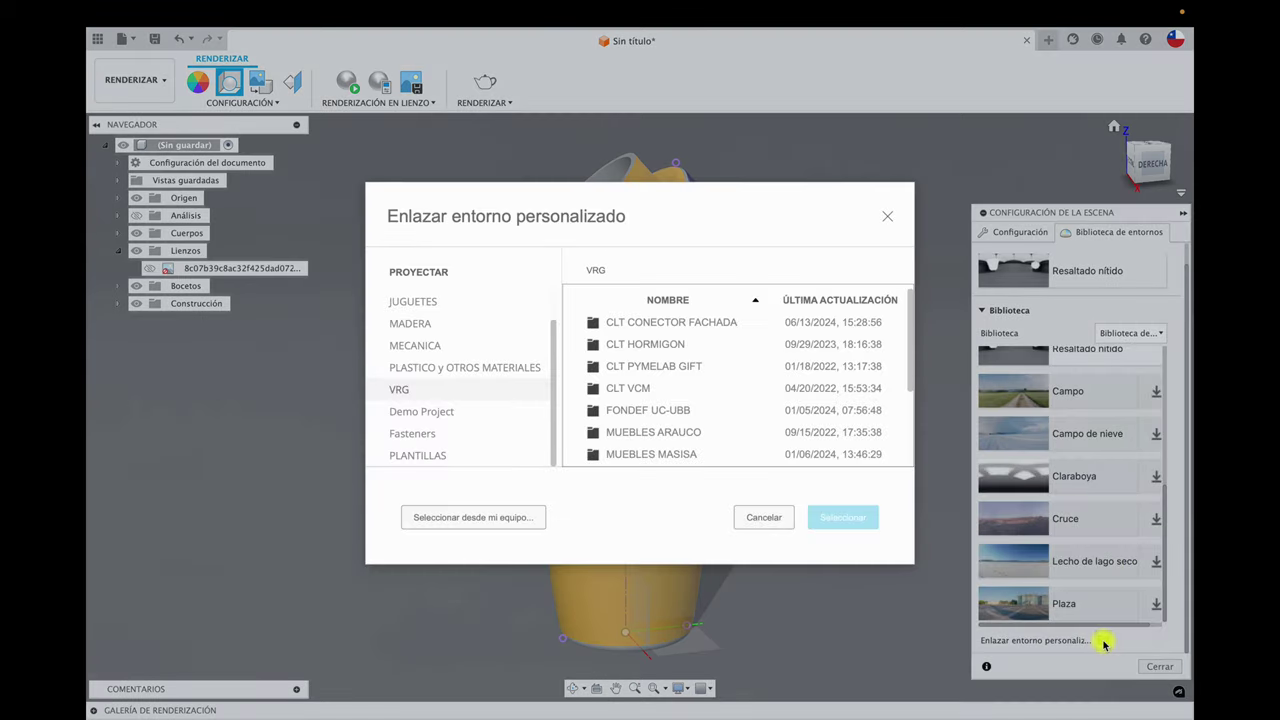
pyautogui.click(486, 517)
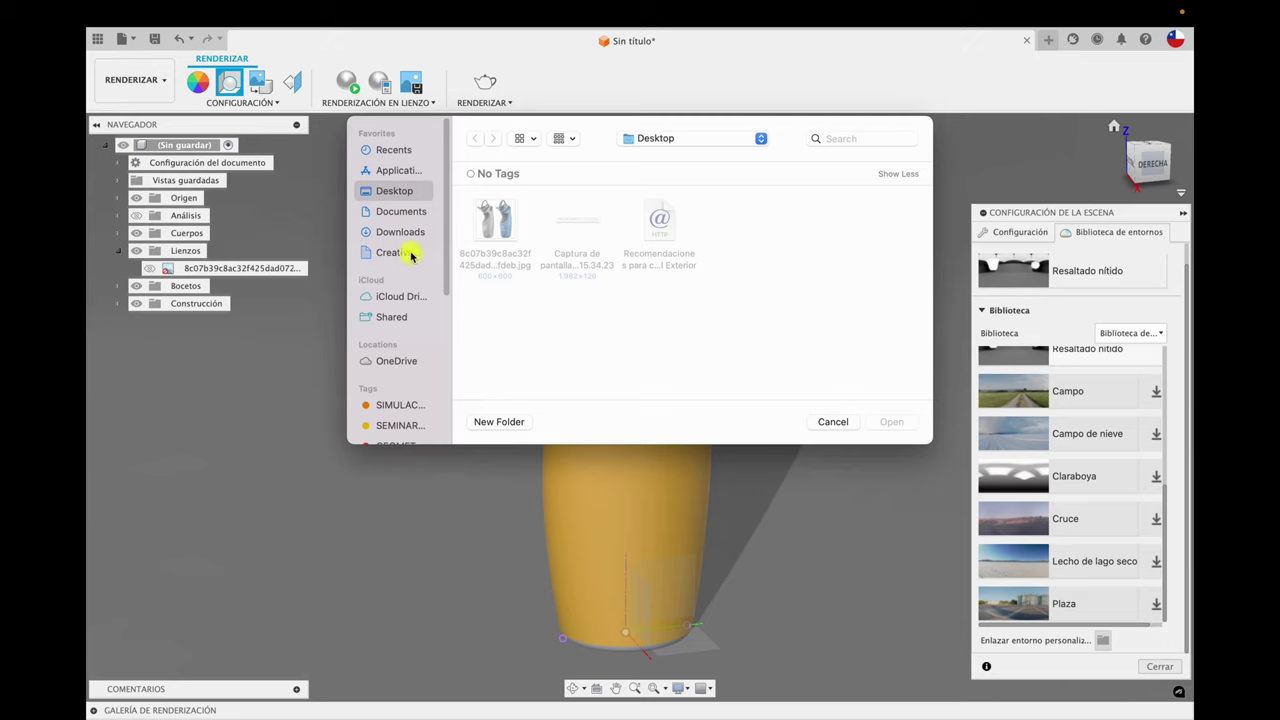
pyautogui.click(410, 233)
pyautogui.click(825, 225)
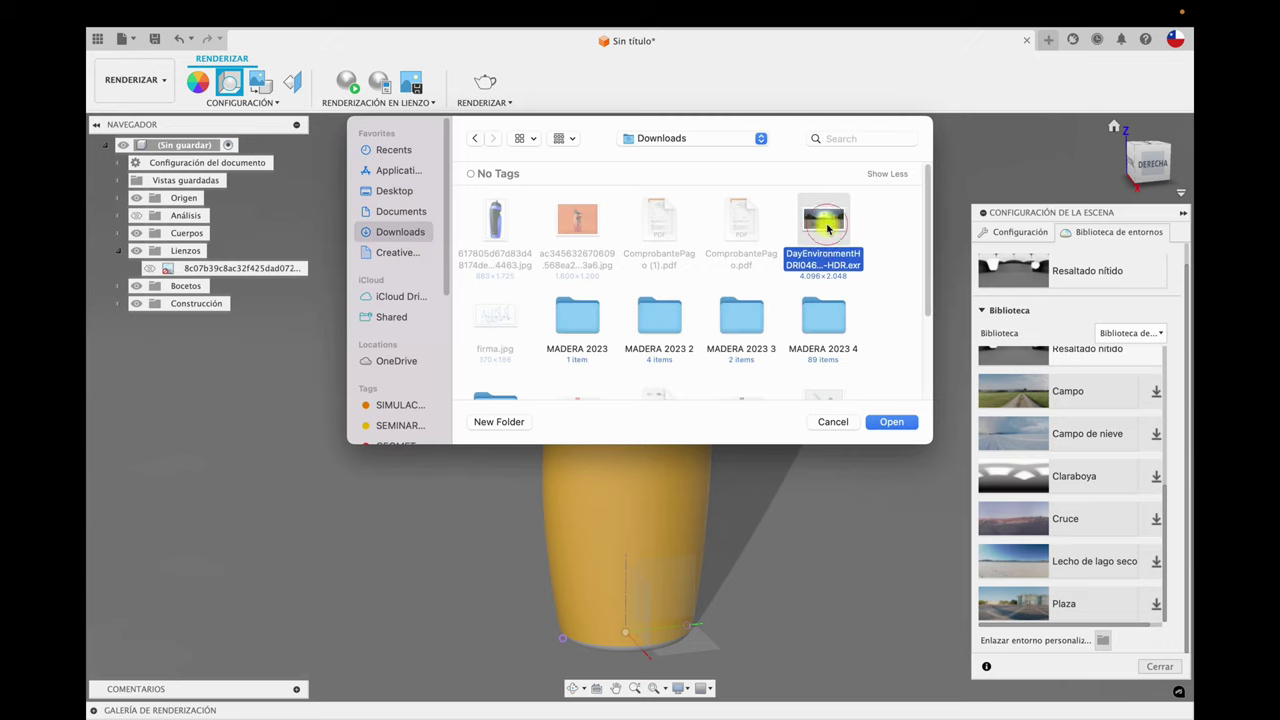
pyautogui.click(893, 421)
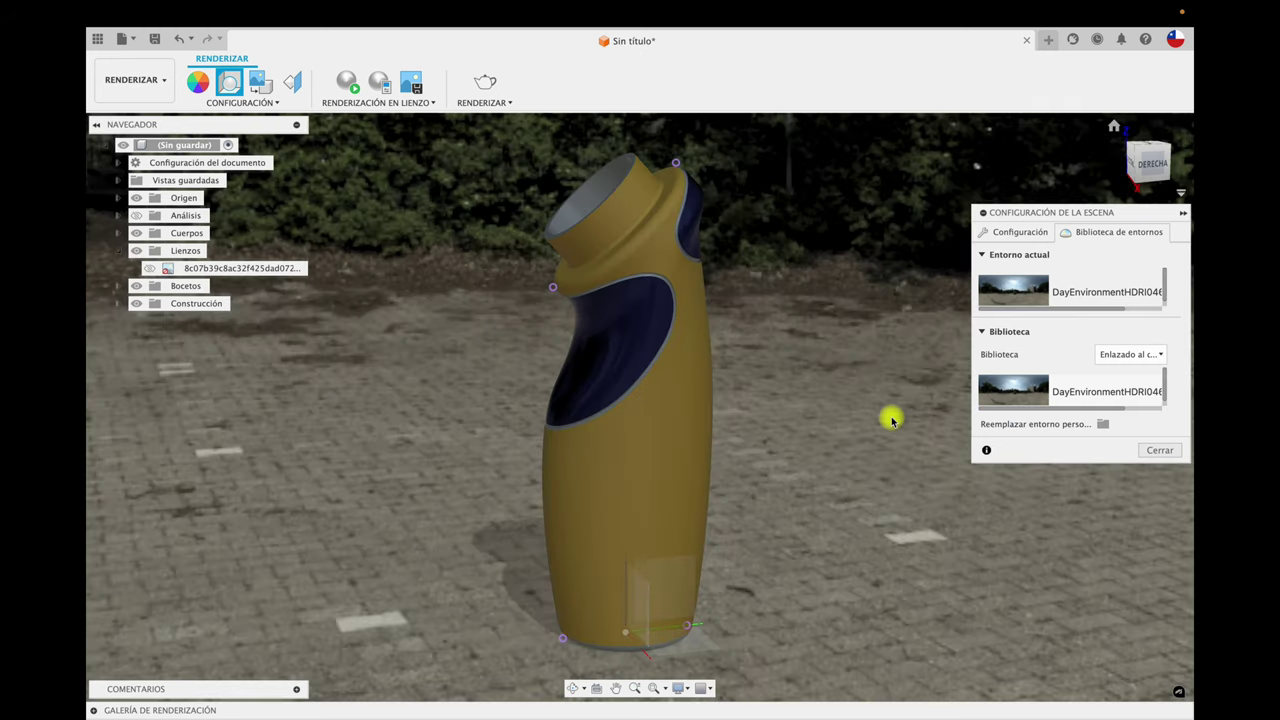
# Step: Orbit to view the bottle from higher up and flatten the environment's ground
pyautogui.click(1157, 451)
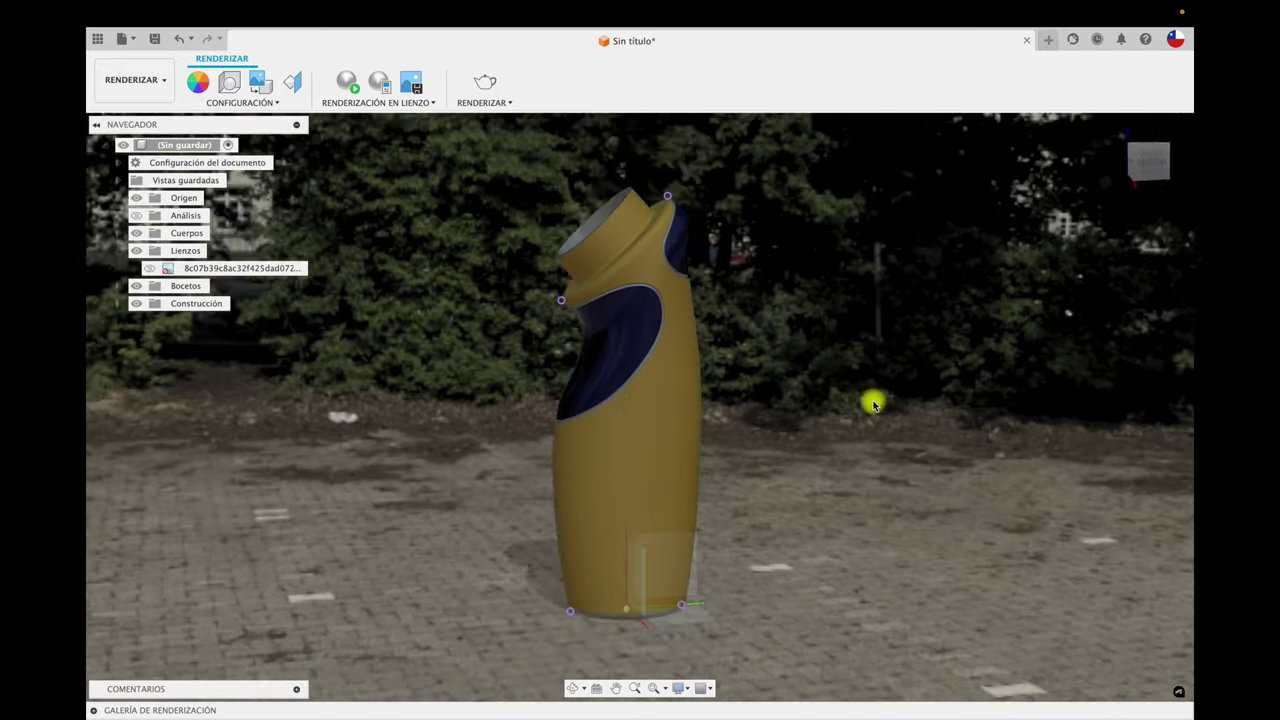
pyautogui.keyDown('shift'); pyautogui.moveTo(873, 404); pyautogui.dragTo(677, 337, button='middle'); pyautogui.keyUp('shift')
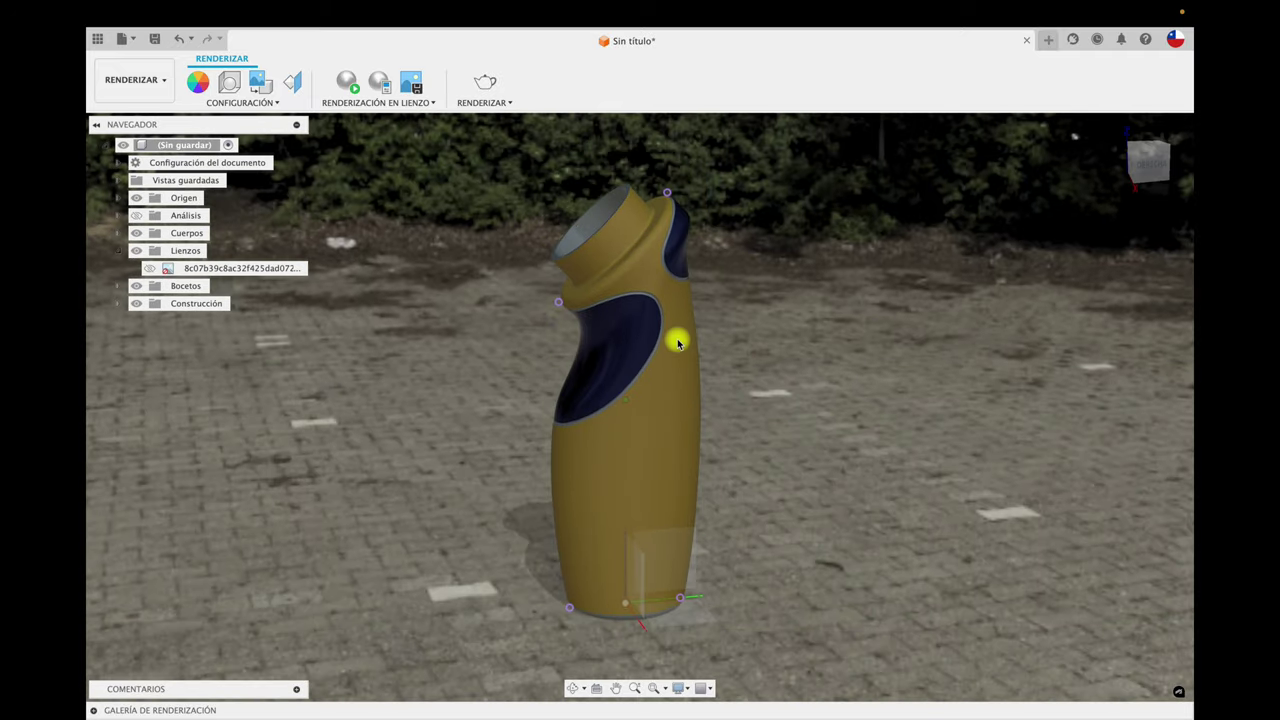
pyautogui.keyDown('shift'); pyautogui.moveTo(514, 280); pyautogui.dragTo(380, 142, button='middle'); pyautogui.keyUp('shift')
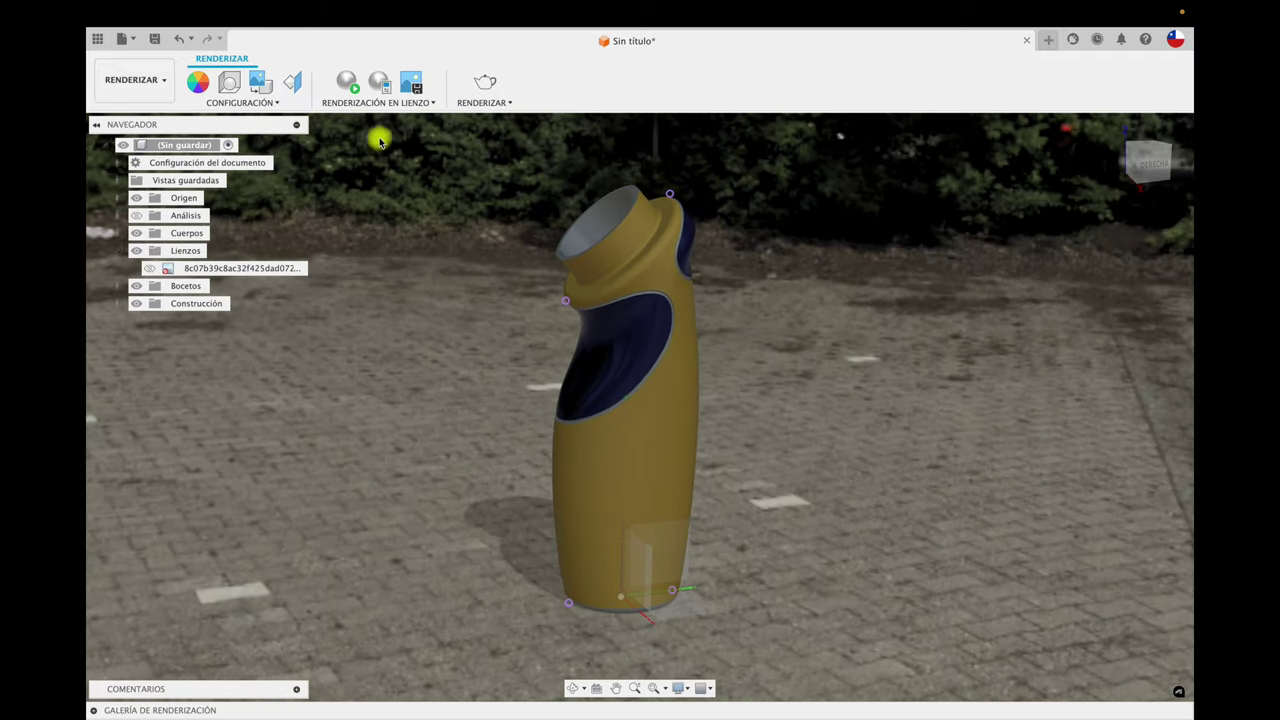
pyautogui.click(231, 84)
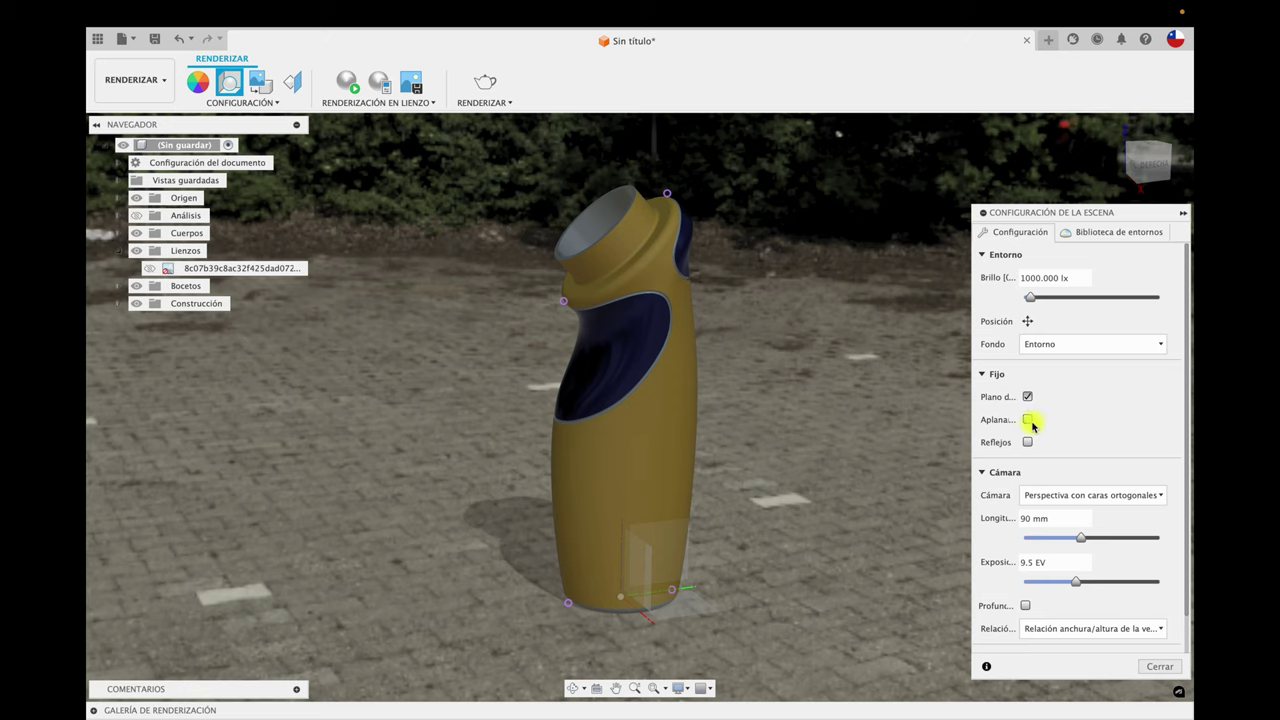
pyautogui.click(1027, 420)
# Step: Rotate the environment to -42.9° at 0.85 scale so the horizon sits behind the bottle
pyautogui.click(1027, 321)
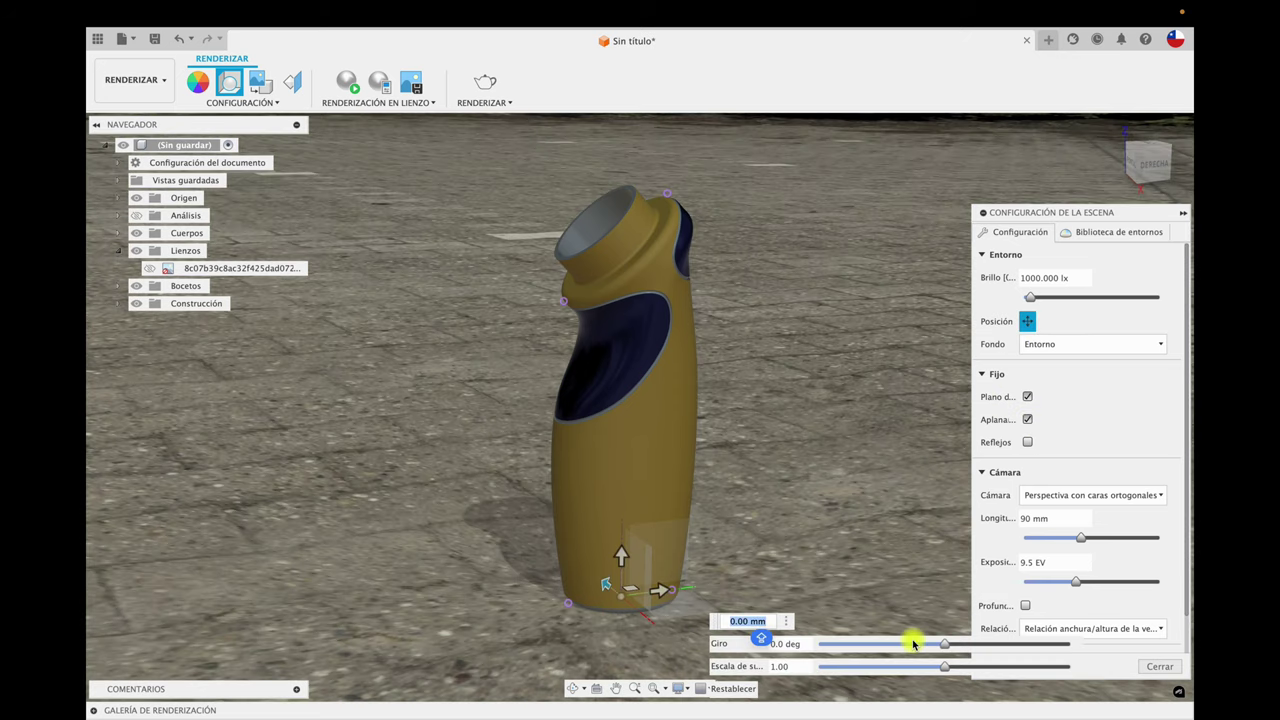
pyautogui.moveTo(943, 647); pyautogui.dragTo(953, 645)
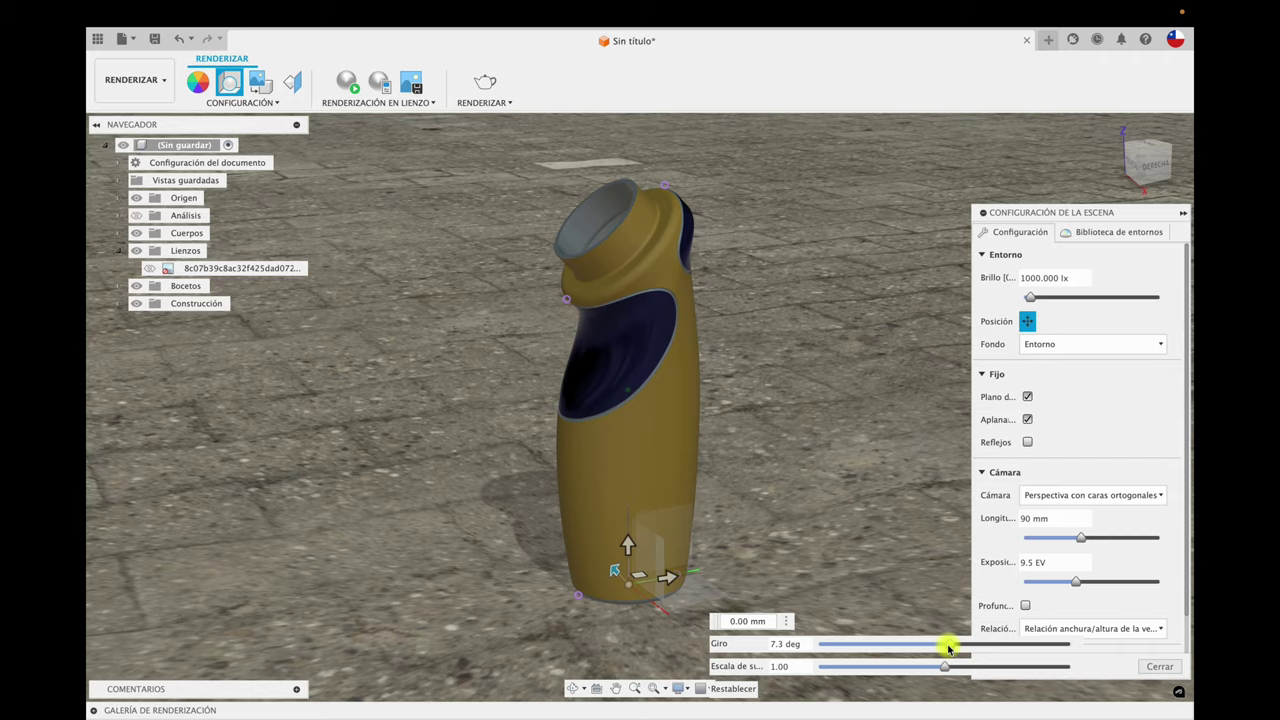
pyautogui.moveTo(944, 648)
pyautogui.mouseDown()
pyautogui.moveTo(919, 640)
pyautogui.moveTo(892, 667)
pyautogui.moveTo(938, 666)
pyautogui.mouseUp()
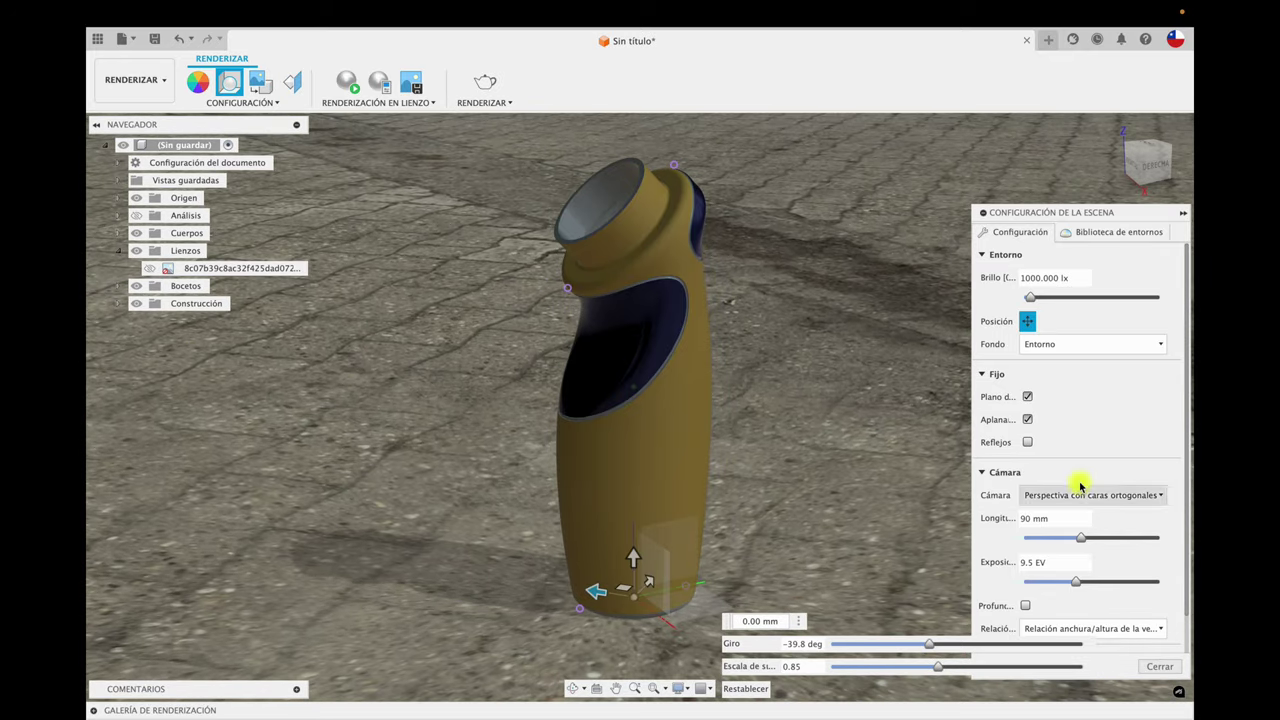
pyautogui.click(1027, 421)
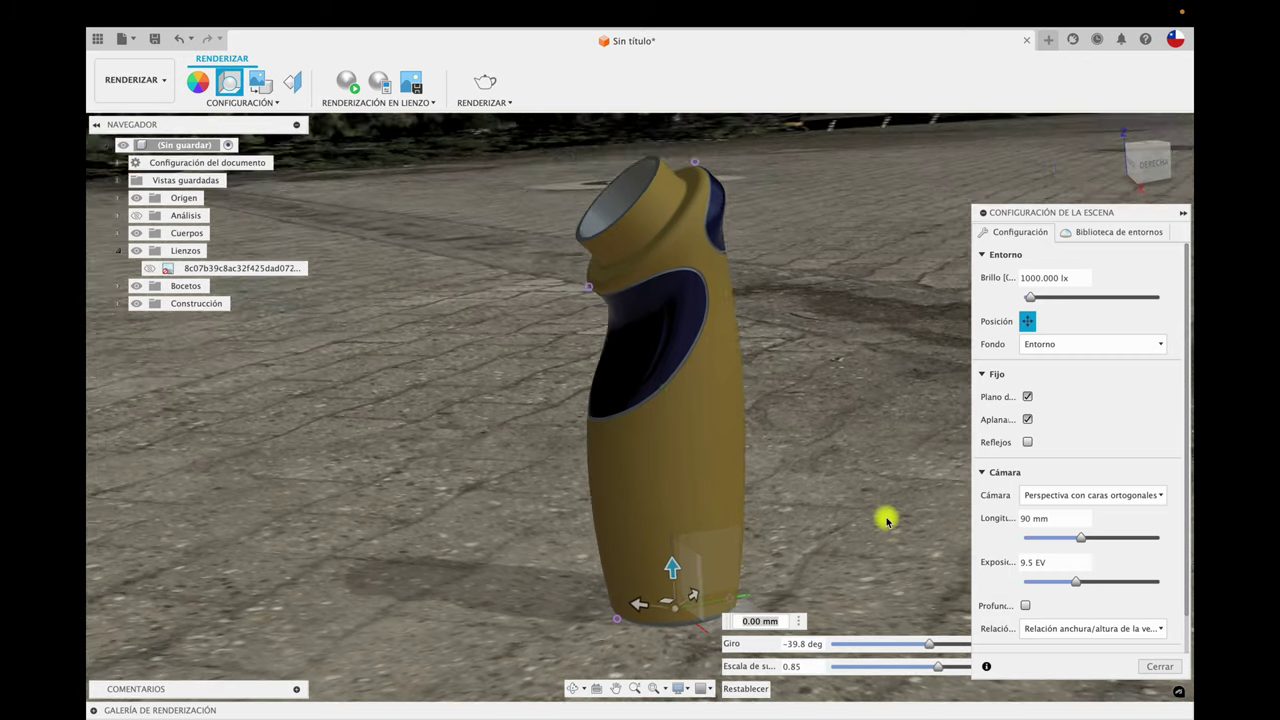
pyautogui.keyDown('shift'); pyautogui.moveTo(886, 521); pyautogui.dragTo(878, 507, button='middle'); pyautogui.keyUp('shift')
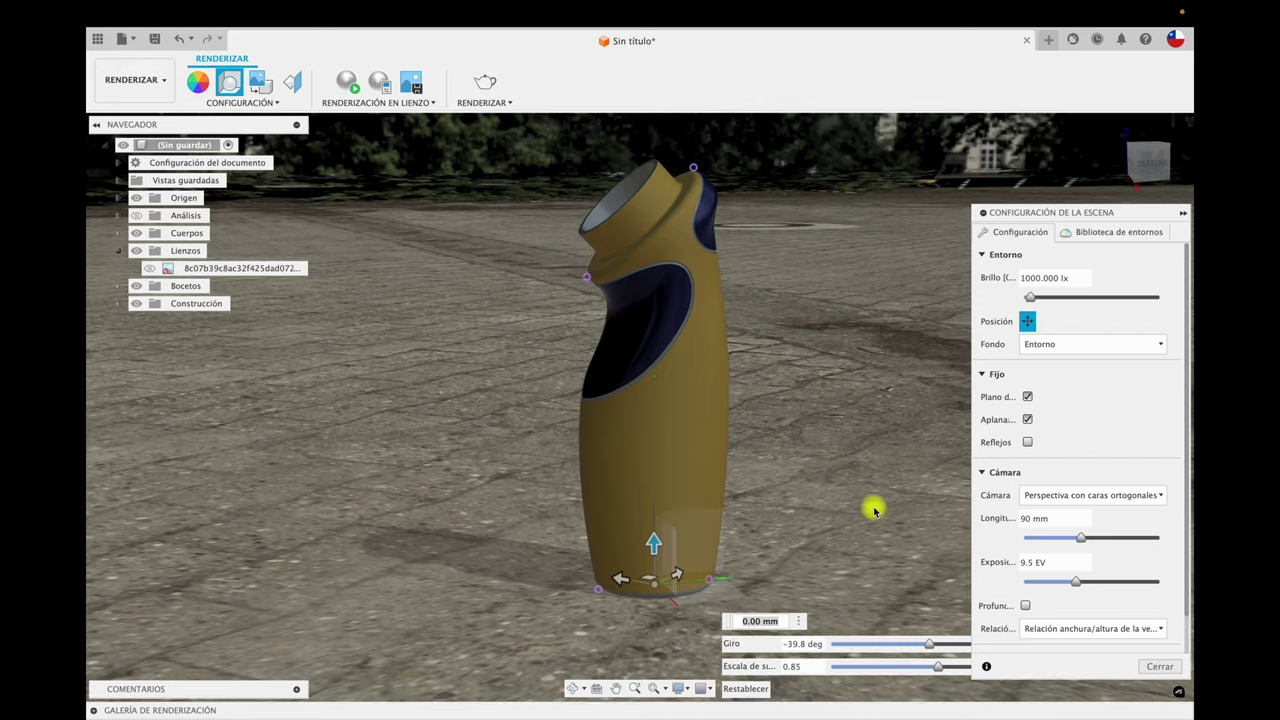
pyautogui.moveTo(925, 650)
pyautogui.mouseDown()
pyautogui.moveTo(822, 621)
pyautogui.moveTo(958, 631)
pyautogui.mouseUp()
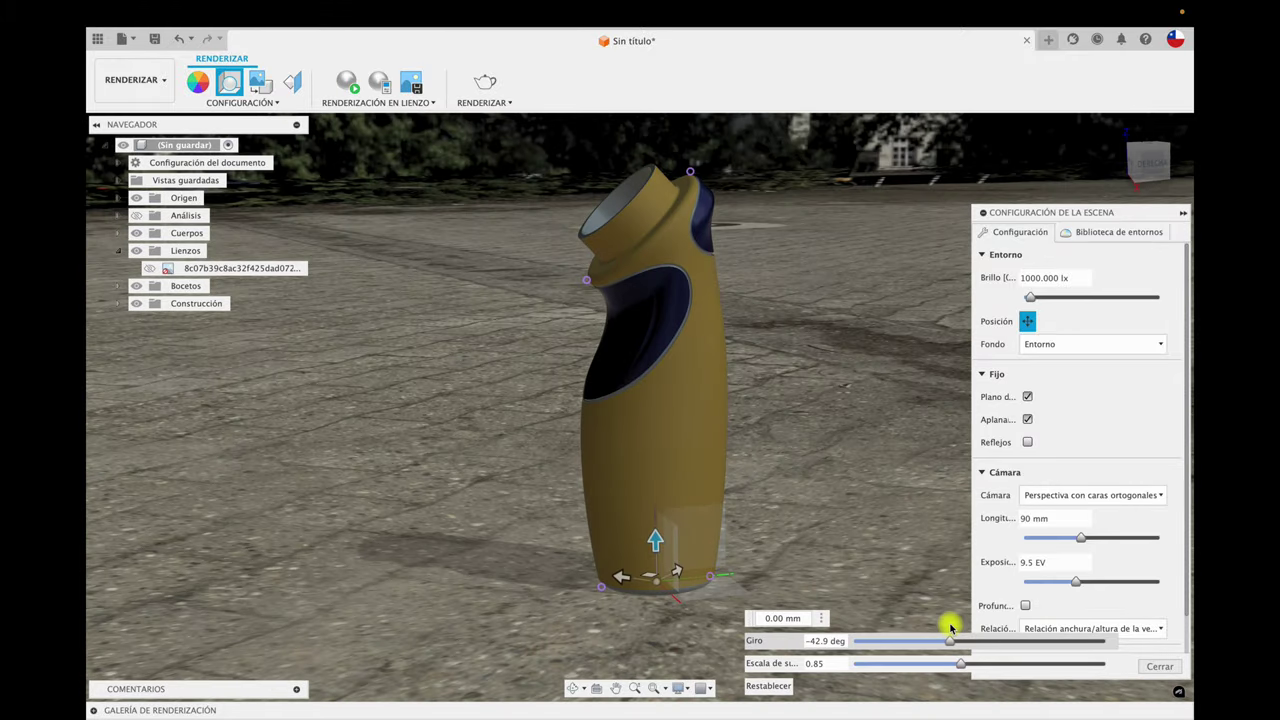
pyautogui.moveTo(958, 631); pyautogui.dragTo(954, 619)
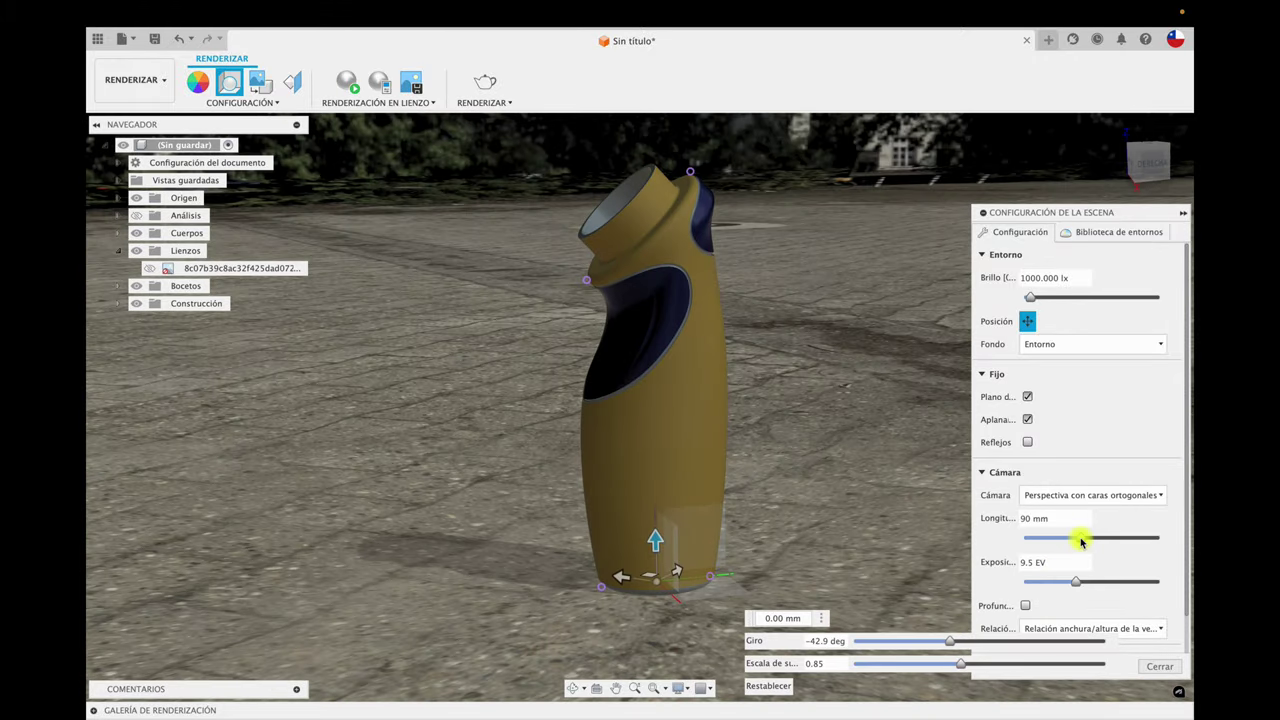
# Step: Set the camera focal length to 69 mm and exposure to 8.0 EV
pyautogui.moveTo(1081, 541); pyautogui.dragTo(1066, 540)
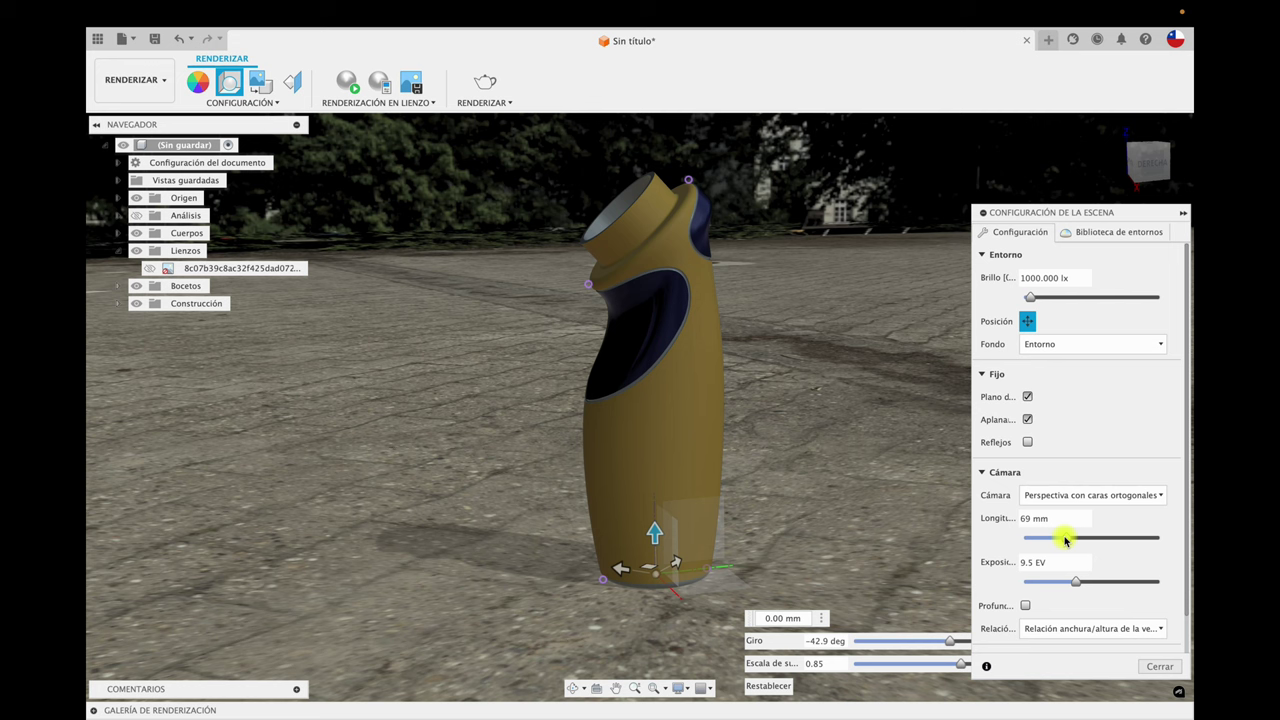
pyautogui.moveTo(1076, 585); pyautogui.dragTo(1078, 581)
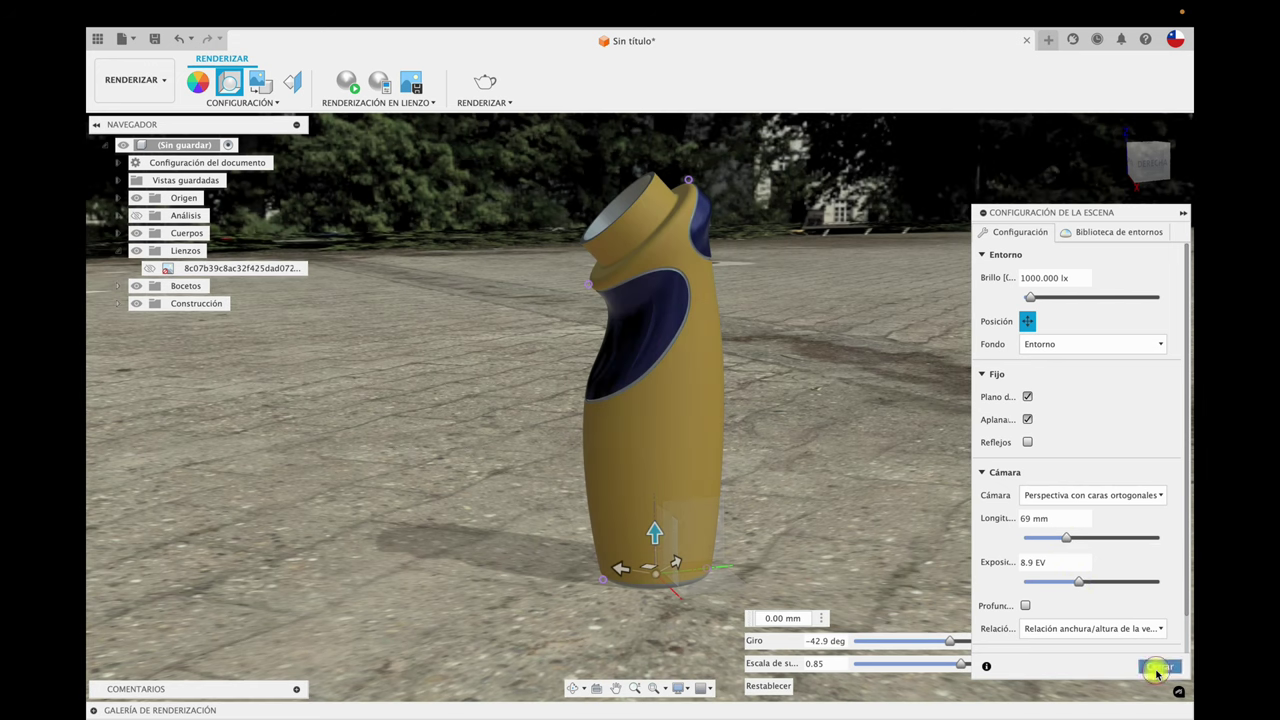
pyautogui.click(1159, 667)
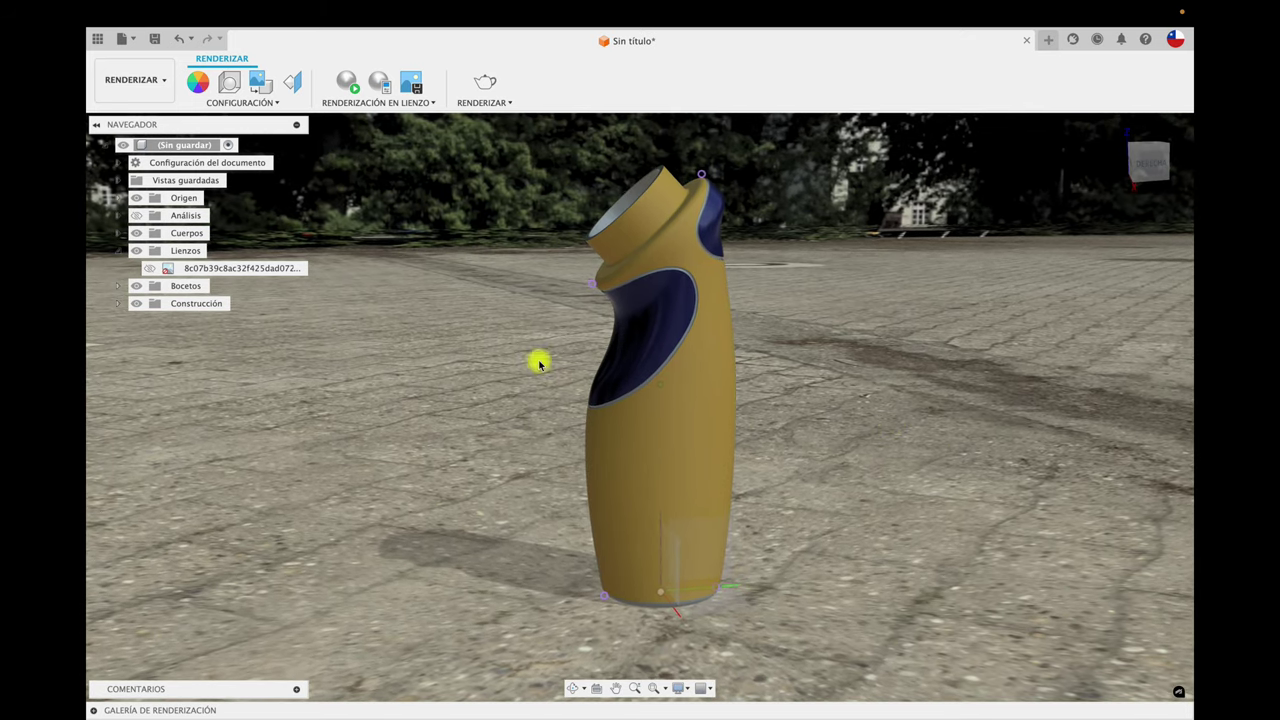
# Step: Render the bottle in-canvas, save the capture as a PNG in Downloads, then stop rendering
pyautogui.click(347, 88)
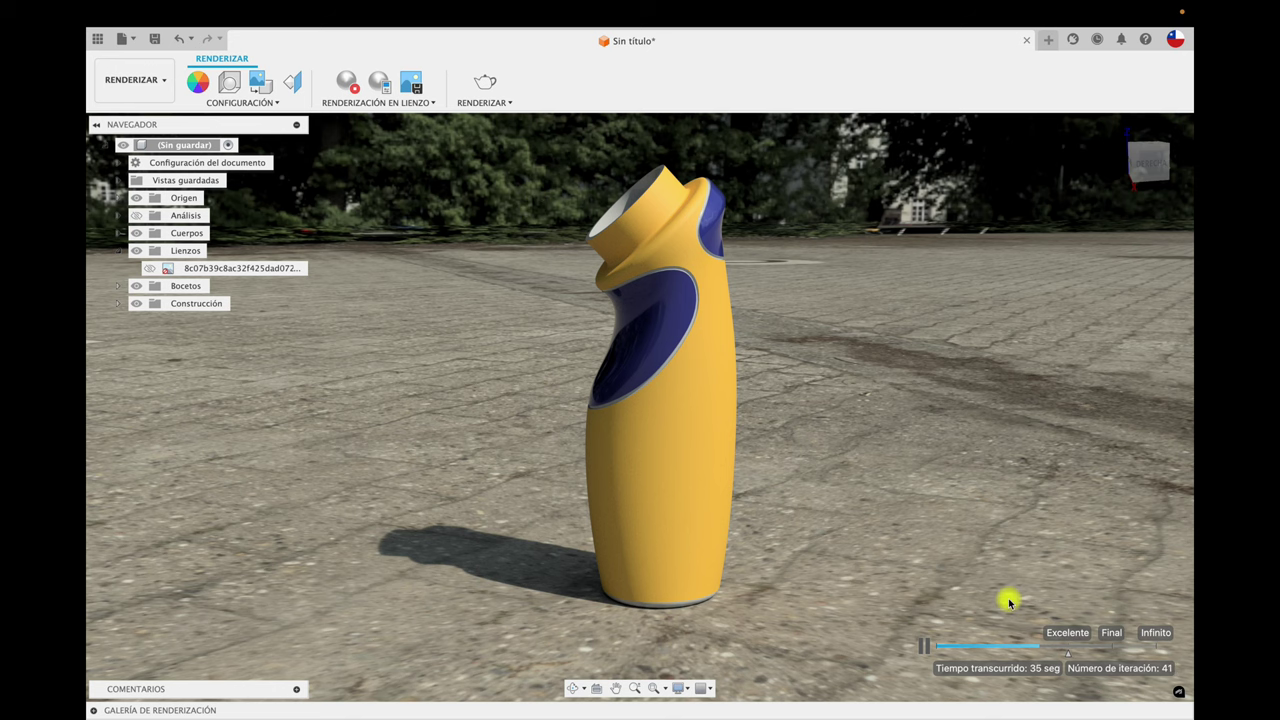
pyautogui.click(411, 82)
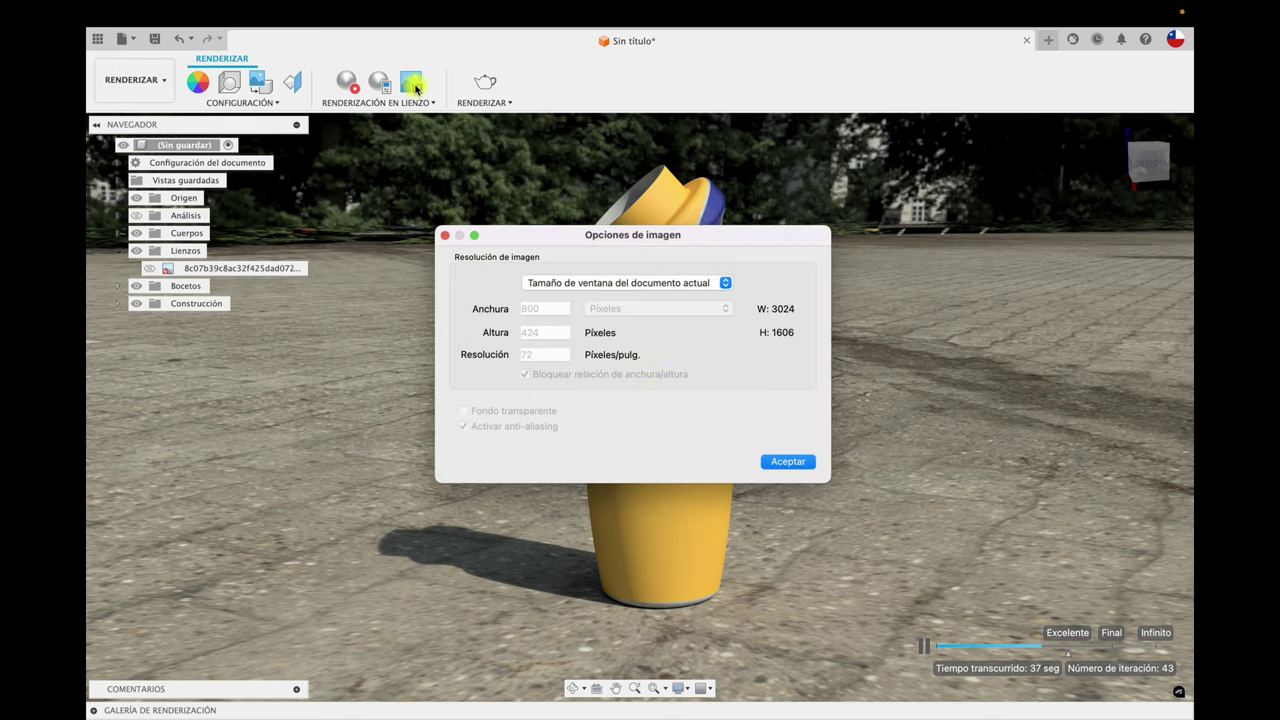
pyautogui.click(790, 465)
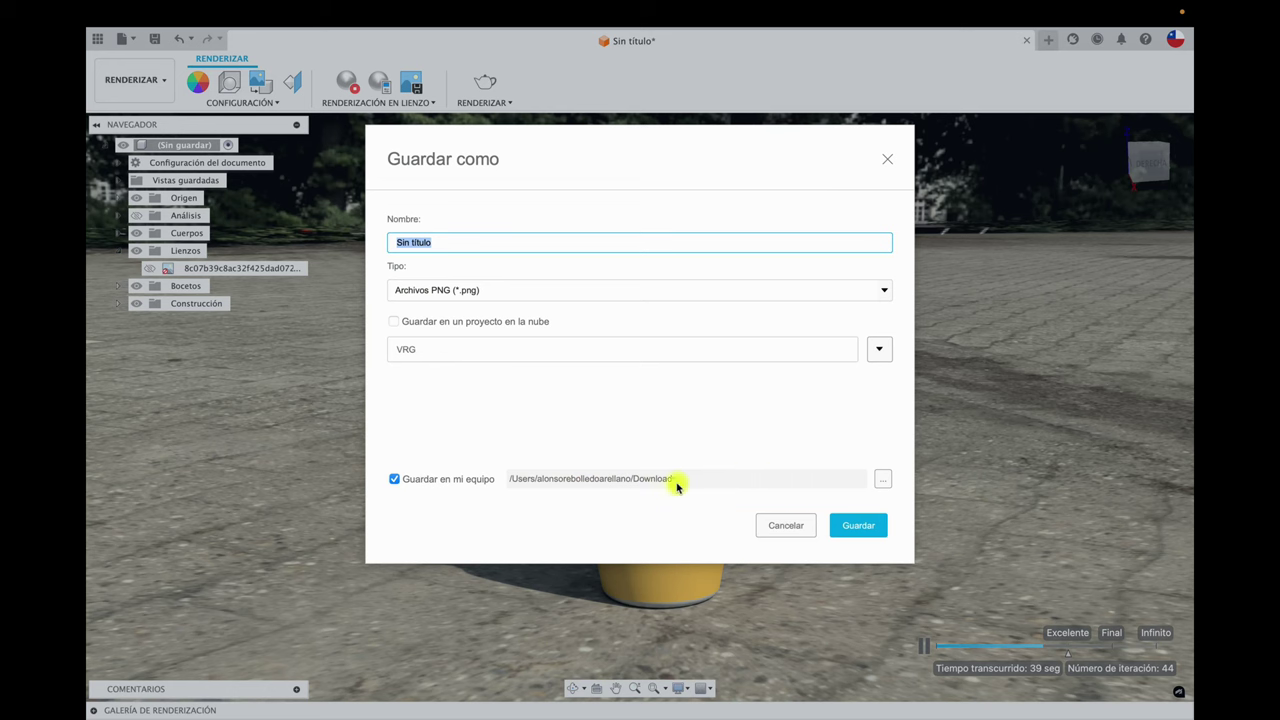
pyautogui.click(860, 531)
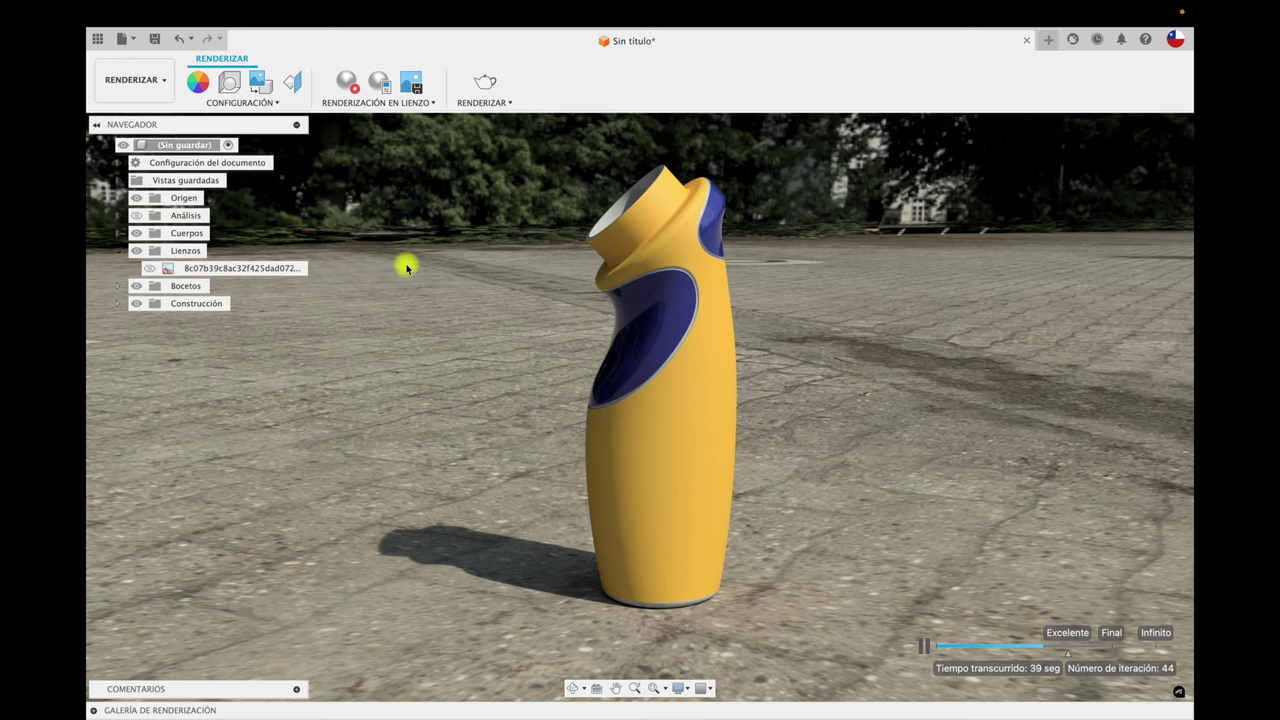
pyautogui.click(347, 82)
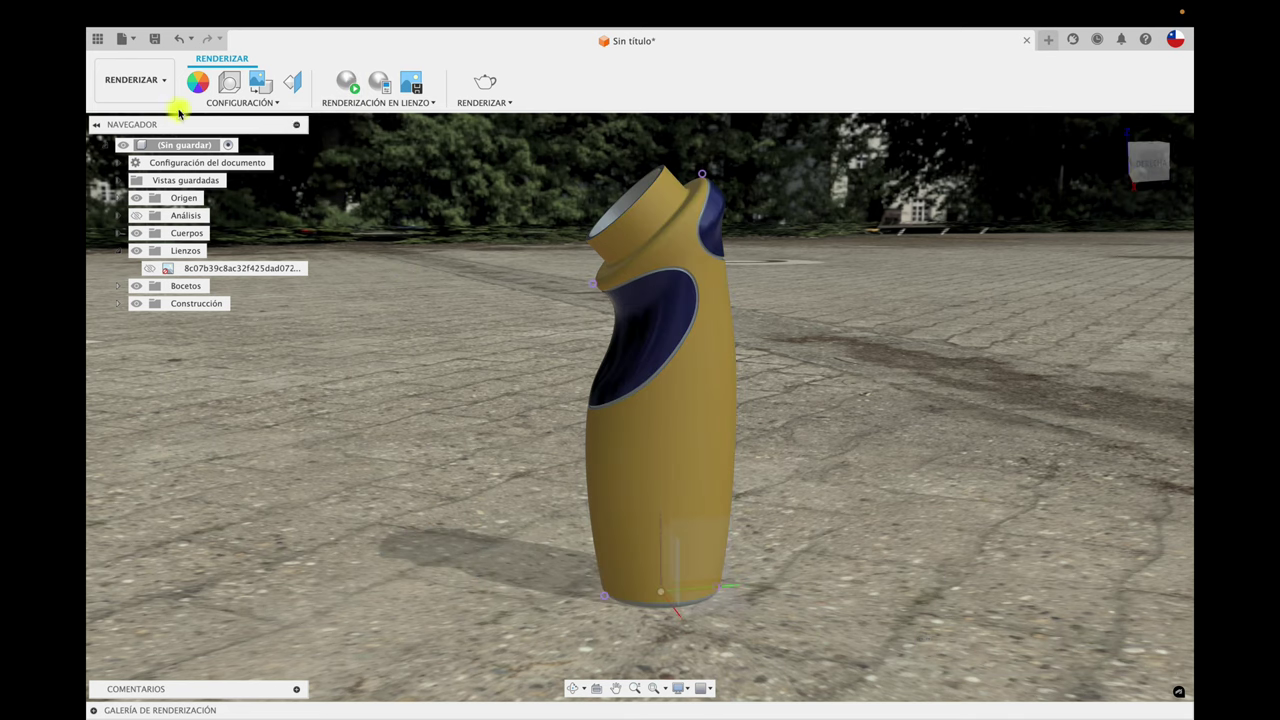
# Step: Switch Fusion back to the Diseño workspace and minimize its window
pyautogui.click(163, 82)
pyautogui.click(145, 114)
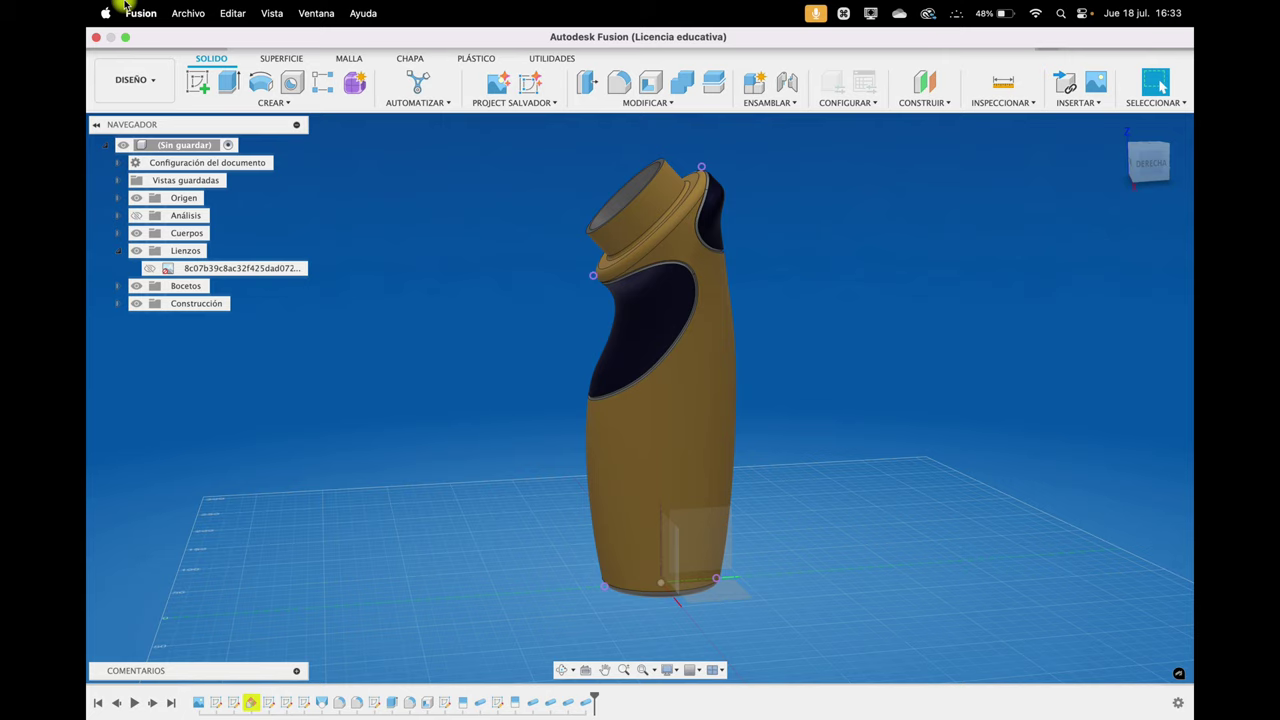
pyautogui.click(126, 37)
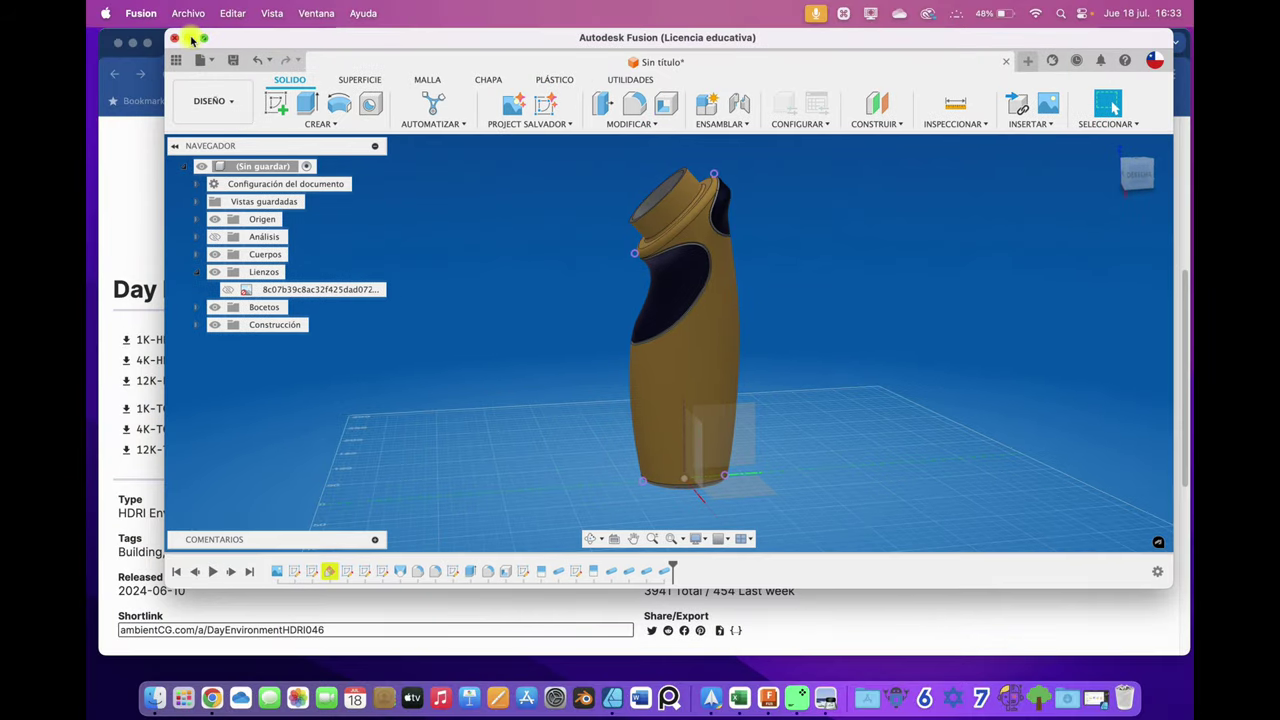
pyautogui.click(188, 38)
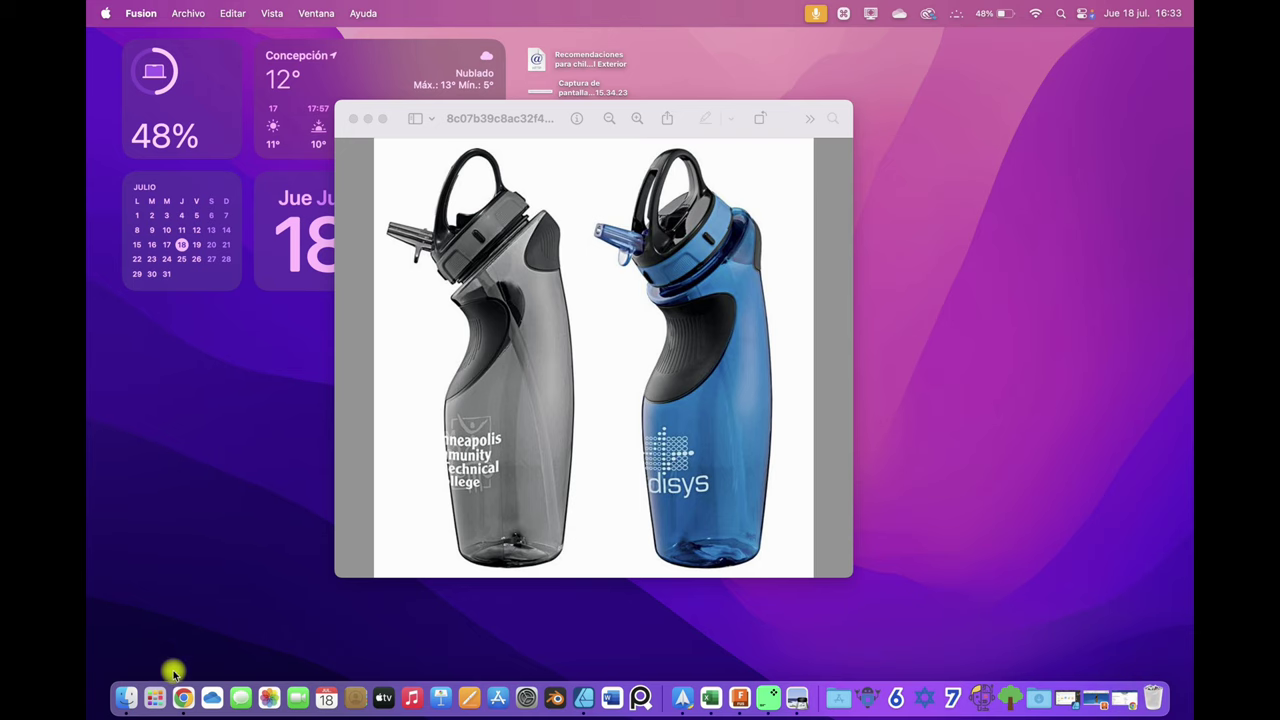
# Step: Launch HitPaw Photo AI and load Sin título.png from Downloads
pyautogui.click(140, 665)
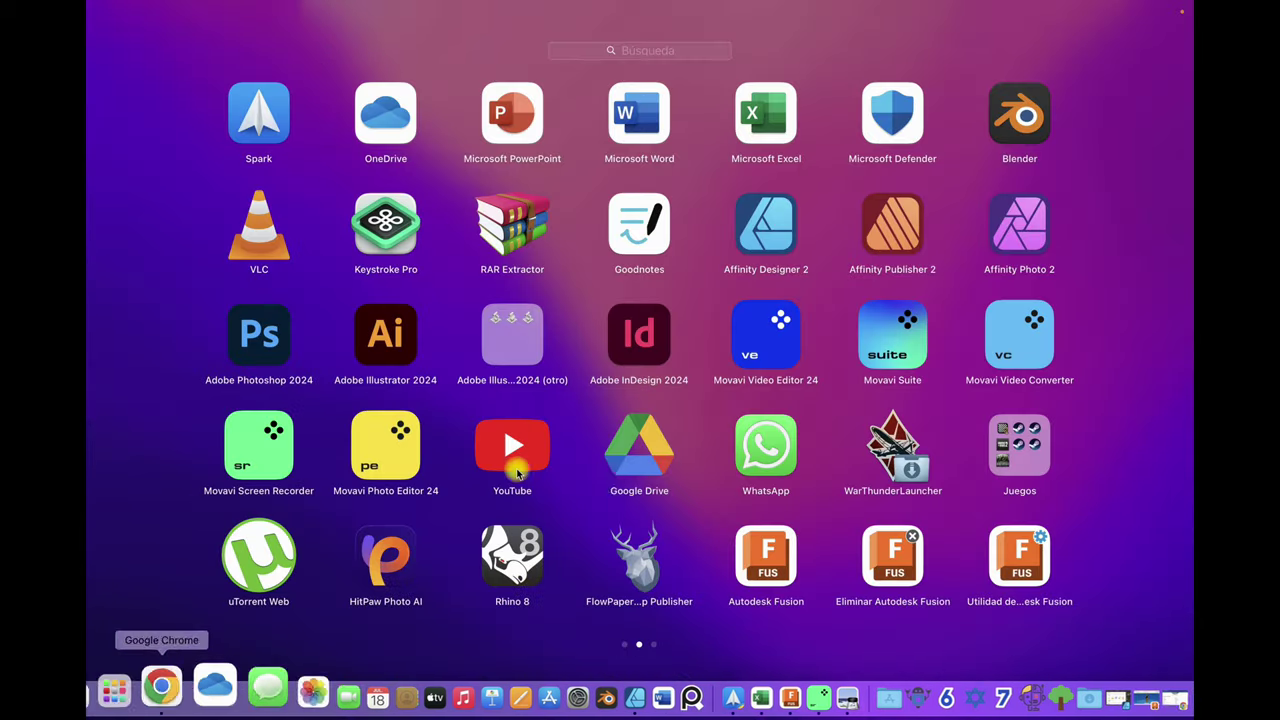
pyautogui.click(397, 566)
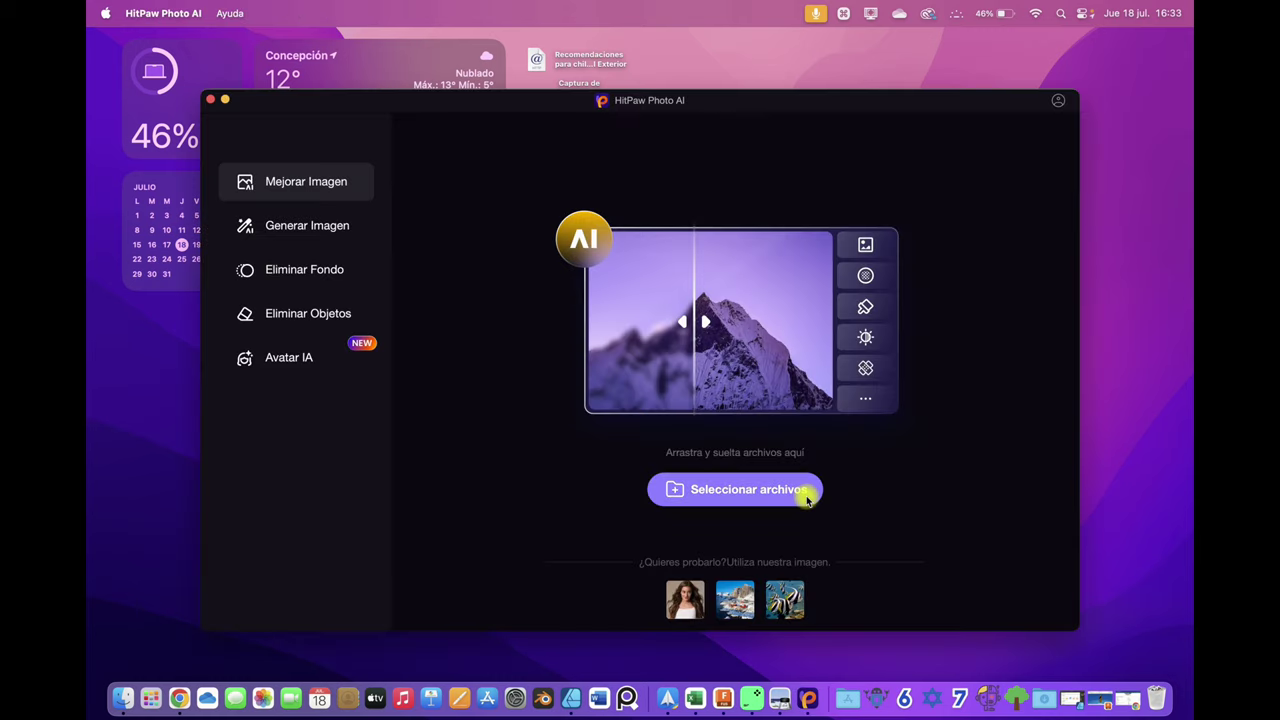
pyautogui.click(777, 490)
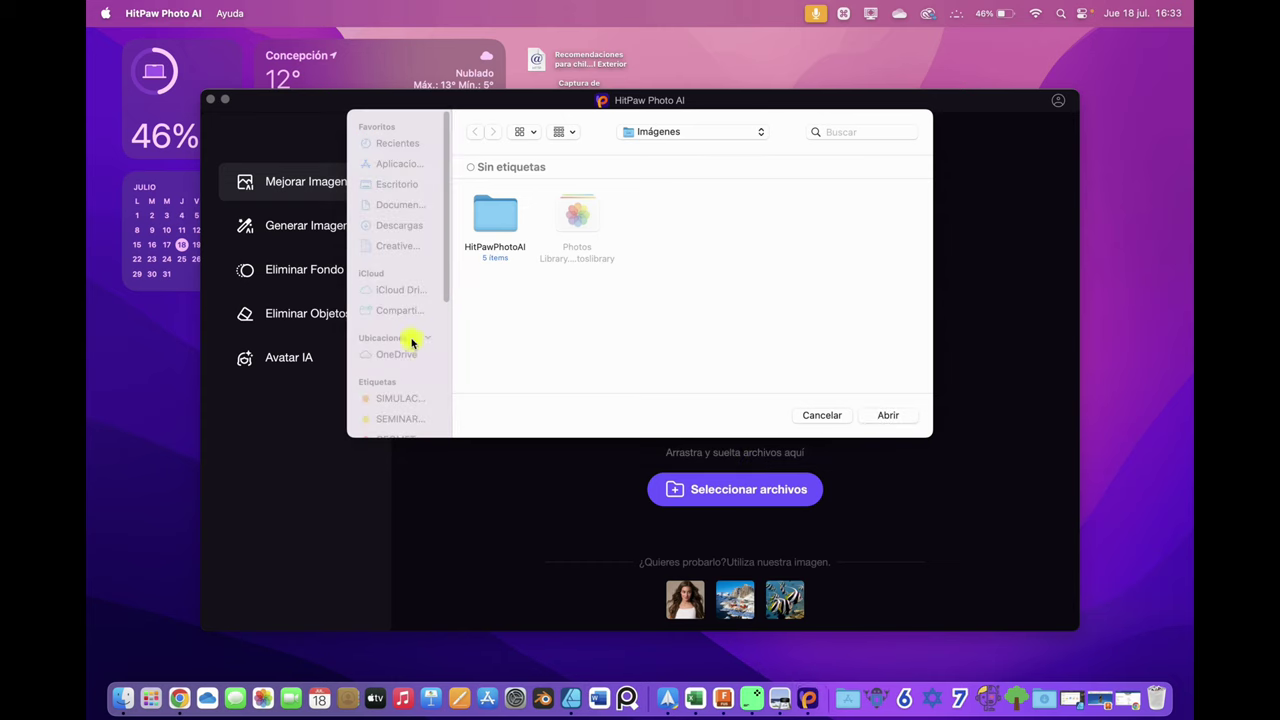
pyautogui.click(403, 226)
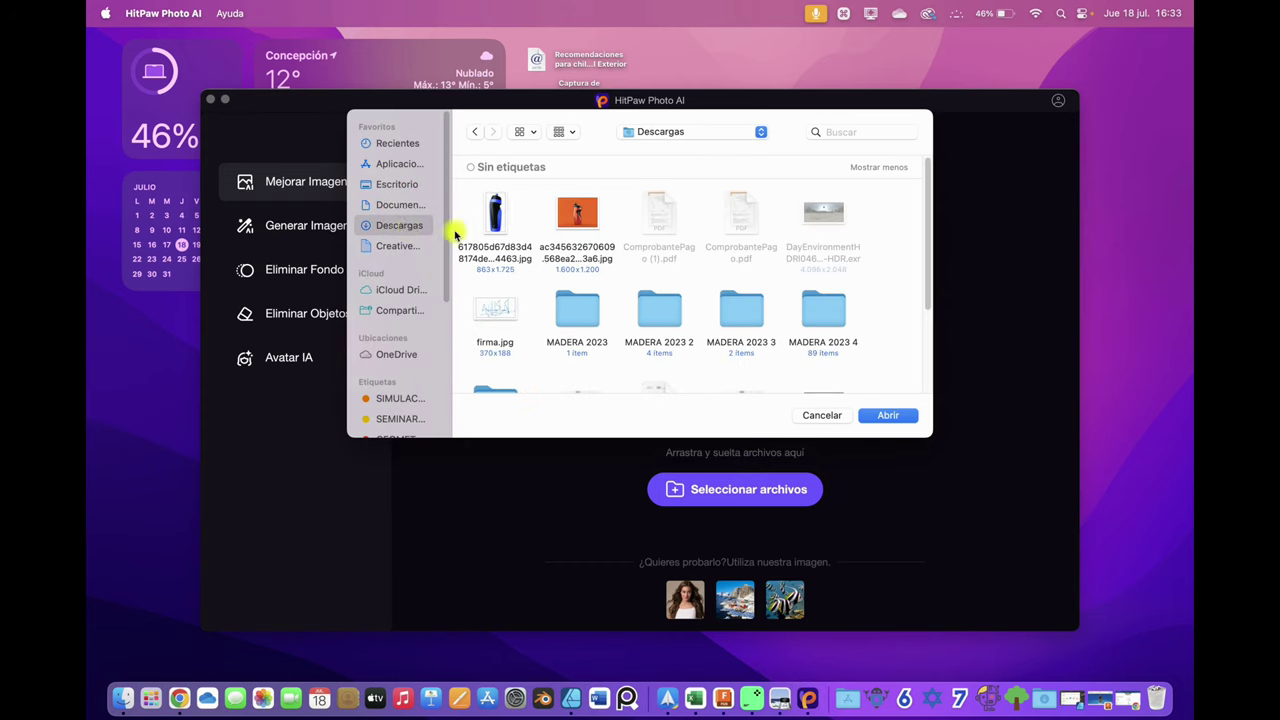
pyautogui.scroll(-2, 705, 290)
pyautogui.scroll(-2, 705, 293)
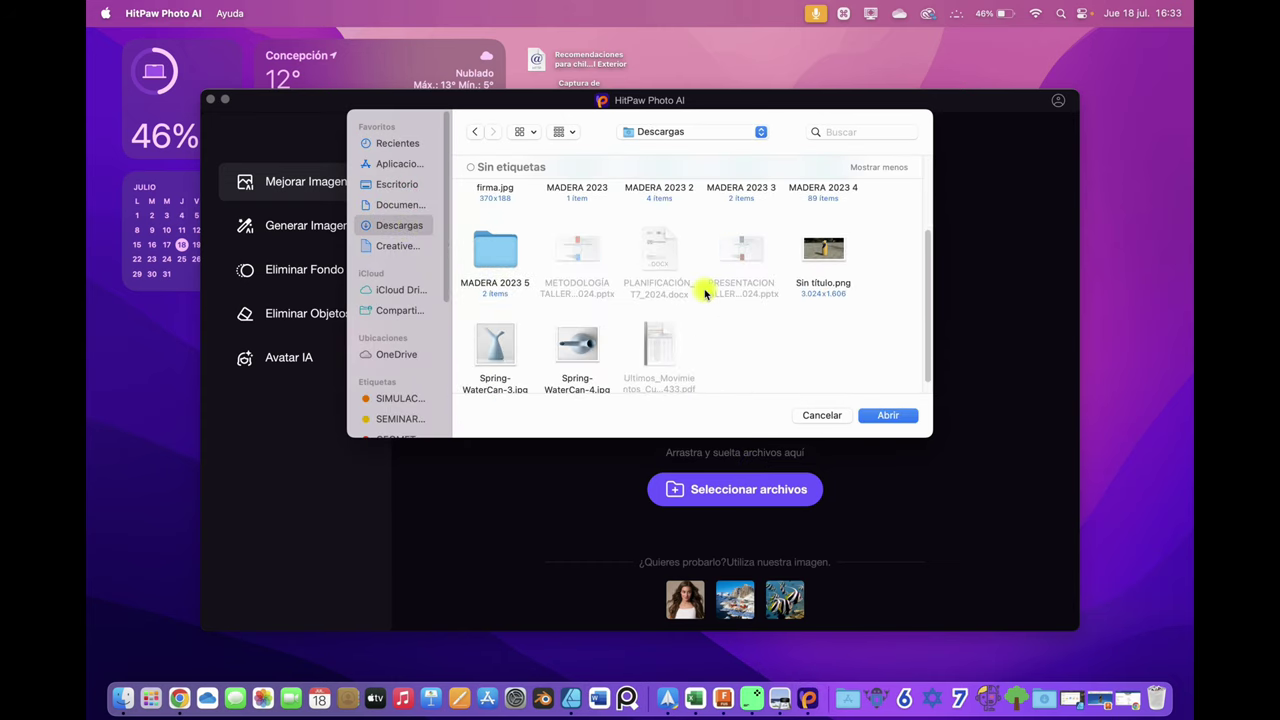
pyautogui.click(823, 258)
pyautogui.click(889, 416)
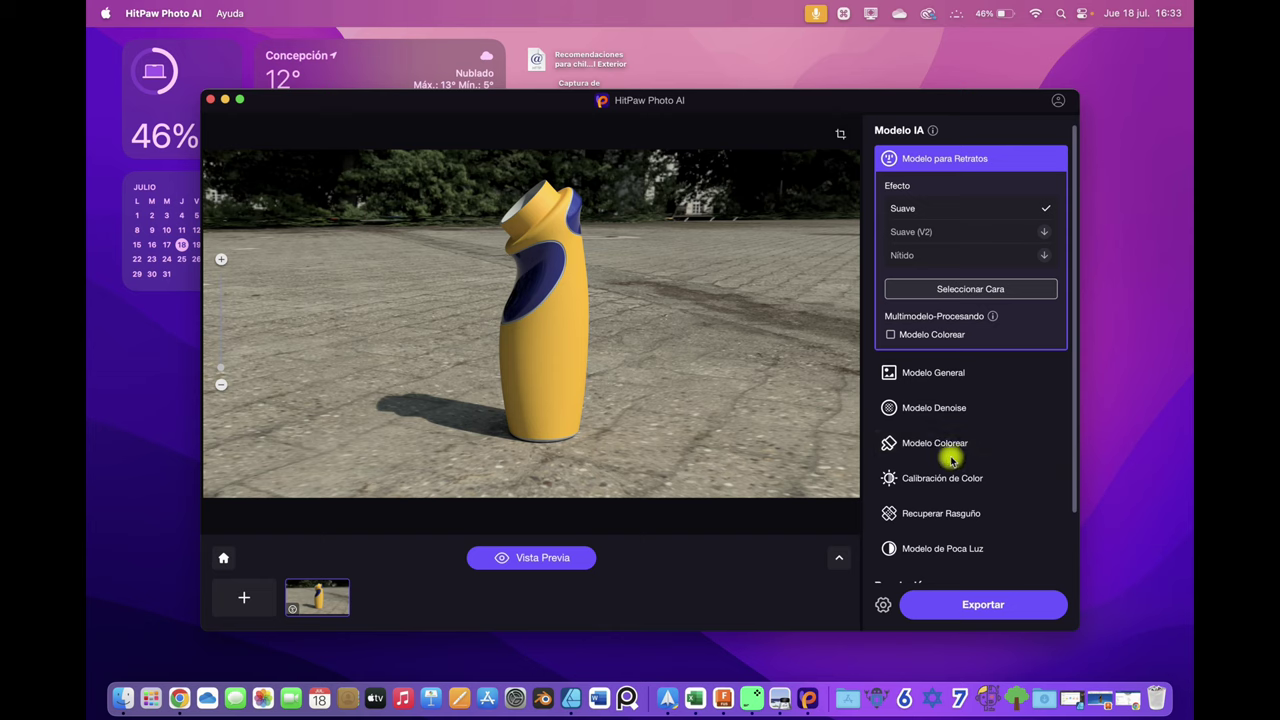
# Step: Apply Color Calibration with Denoise at 400% and generate a before/after preview
pyautogui.click(940, 418)
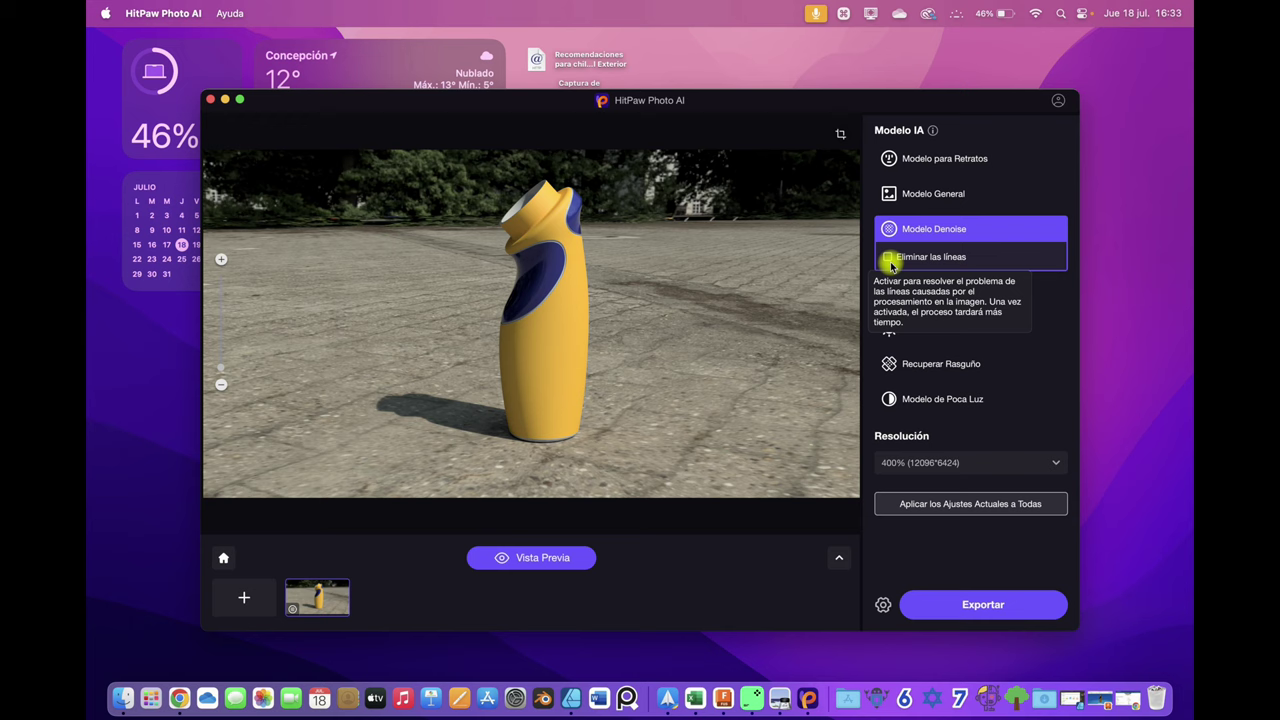
pyautogui.click(932, 293)
pyautogui.click(940, 302)
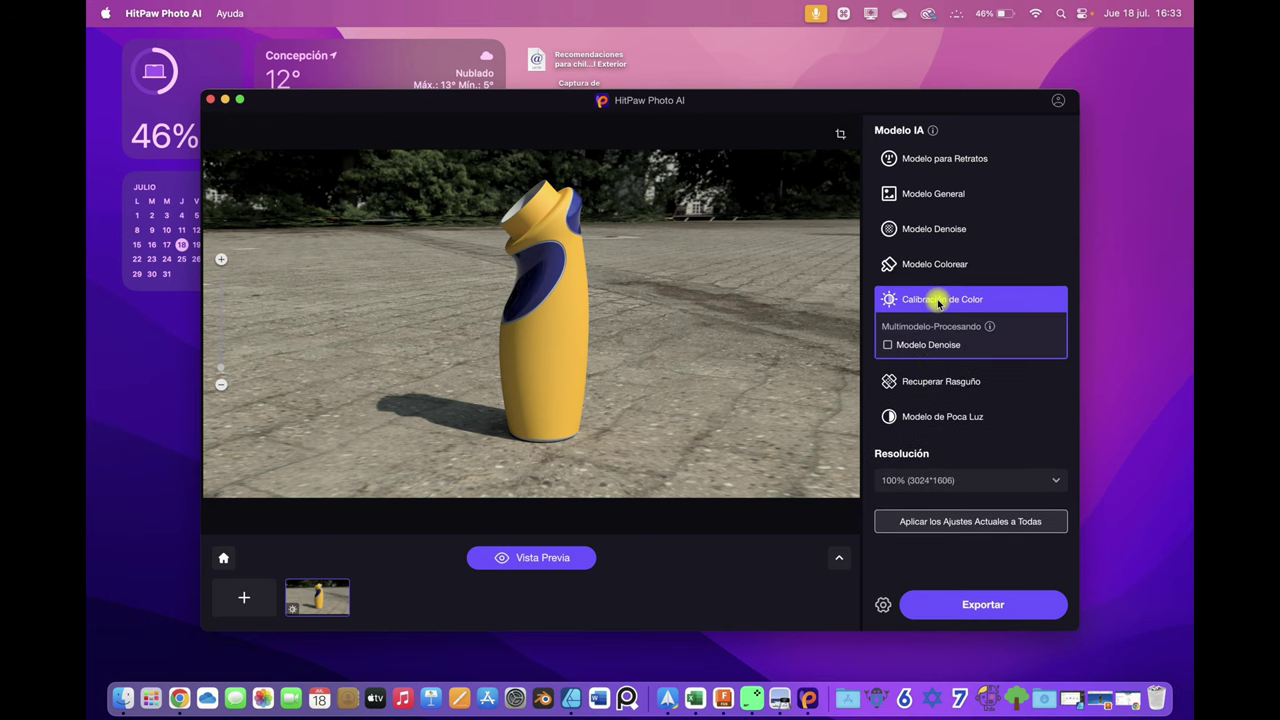
pyautogui.click(887, 344)
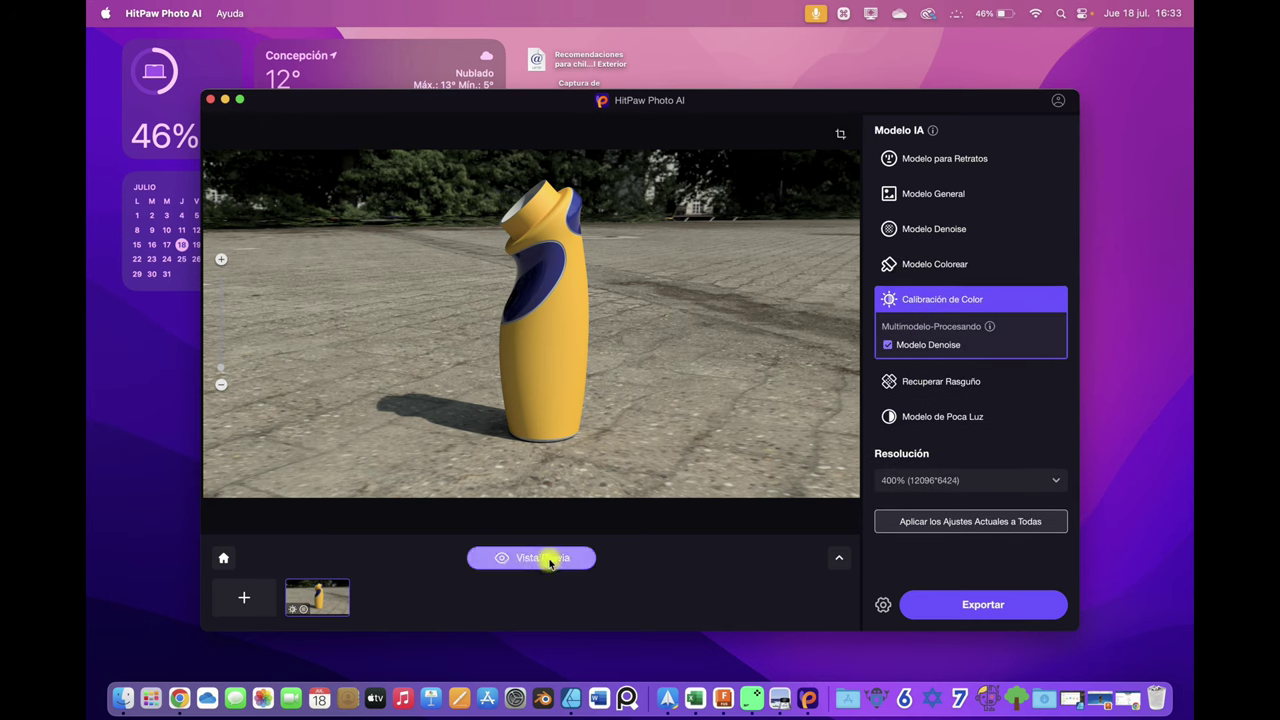
pyautogui.click(543, 557)
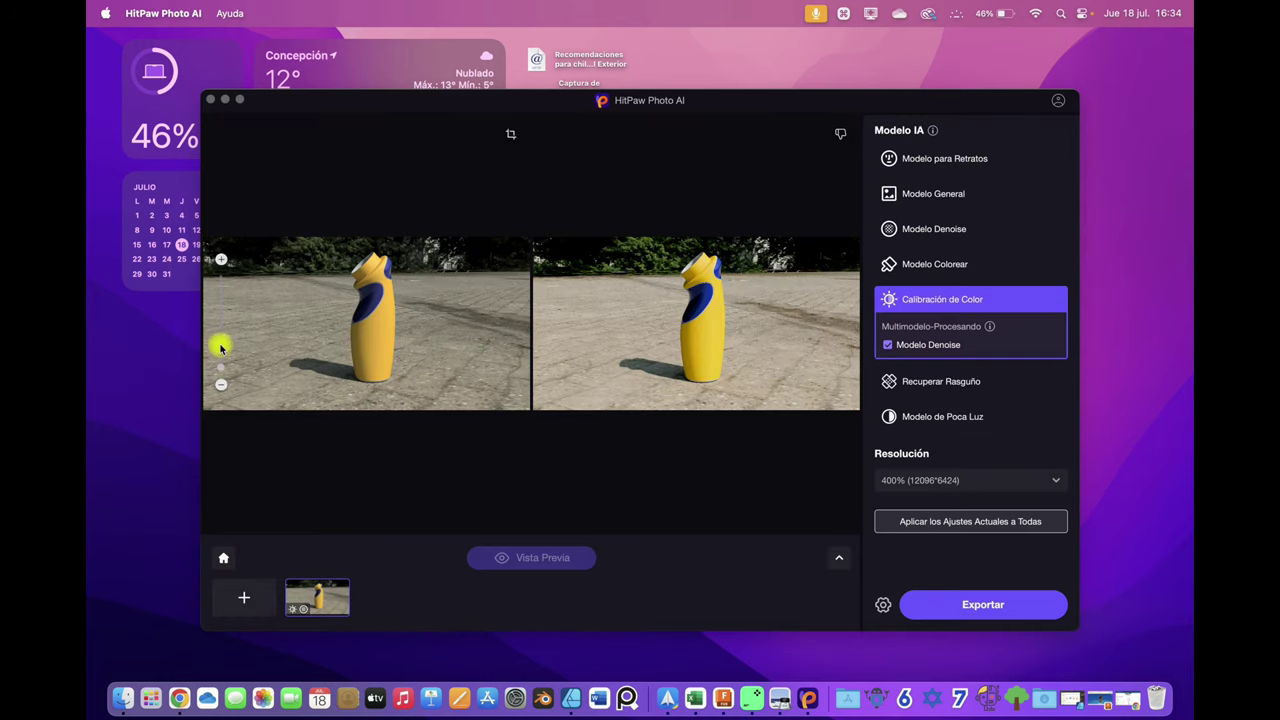
# Step: Zoom and pan the comparison to a close-up of the bottle's yellow top, then export
pyautogui.click(221, 259)
pyautogui.click(222, 287)
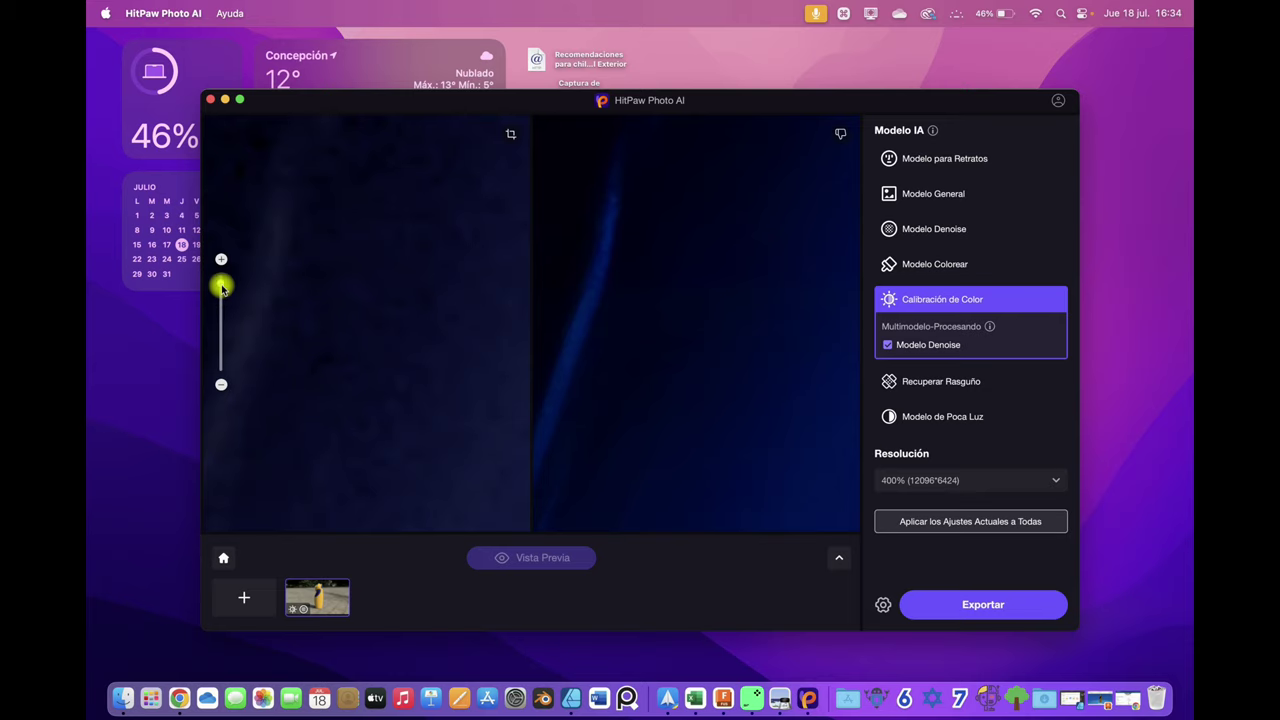
pyautogui.moveTo(222, 287); pyautogui.dragTo(218, 306)
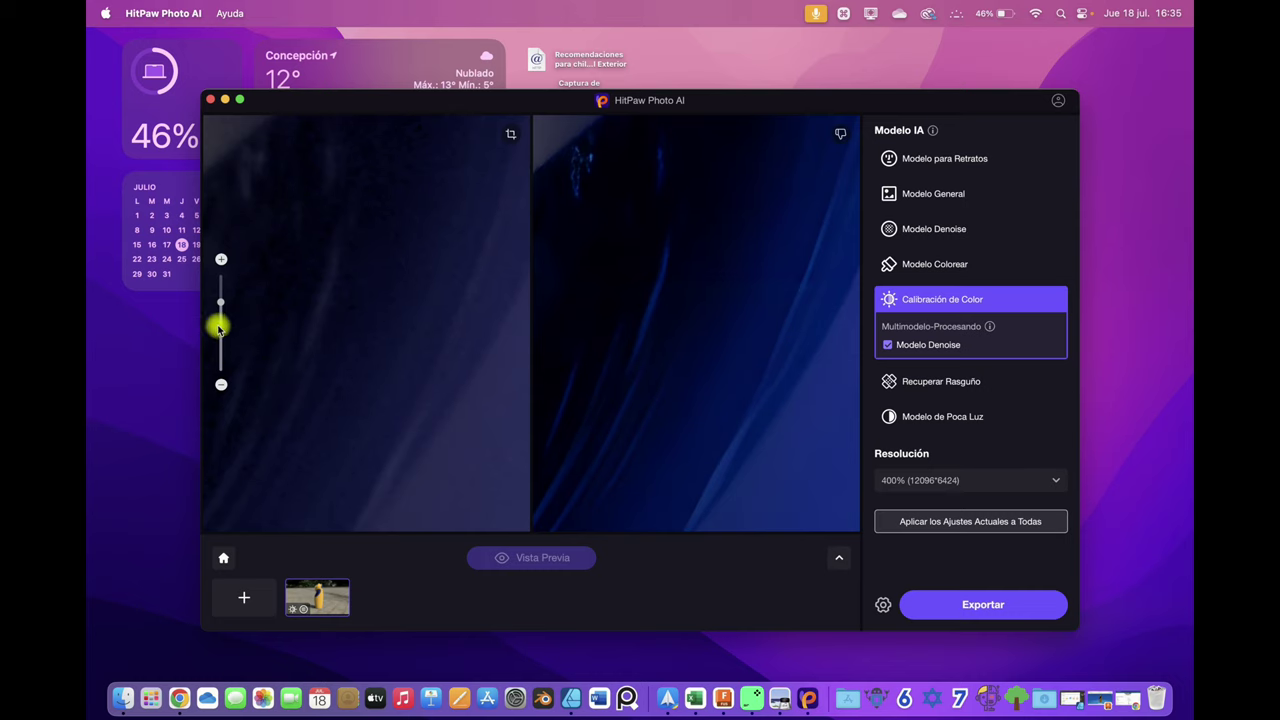
pyautogui.moveTo(224, 307)
pyautogui.mouseDown()
pyautogui.moveTo(220, 340)
pyautogui.moveTo(224, 315)
pyautogui.mouseUp()
pyautogui.moveTo(583, 237)
pyautogui.mouseDown()
pyautogui.moveTo(637, 331)
pyautogui.moveTo(648, 383)
pyautogui.moveTo(703, 451)
pyautogui.mouseUp()
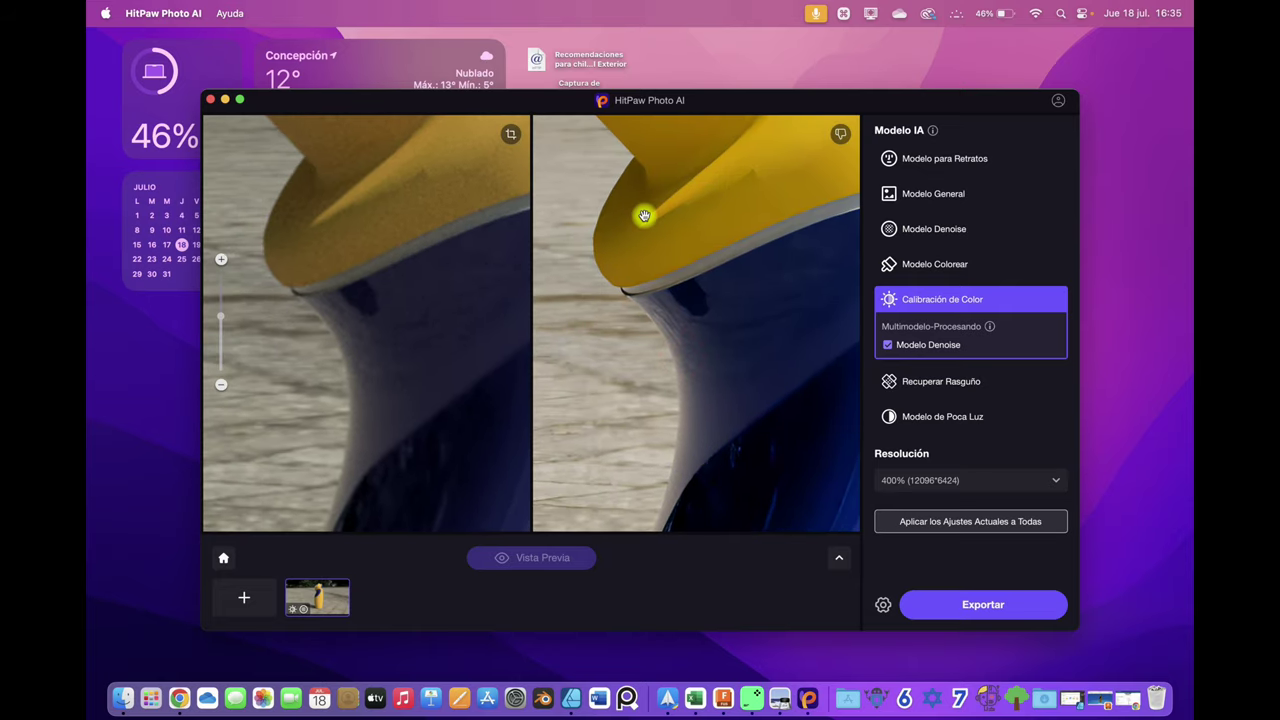
pyautogui.click(970, 604)
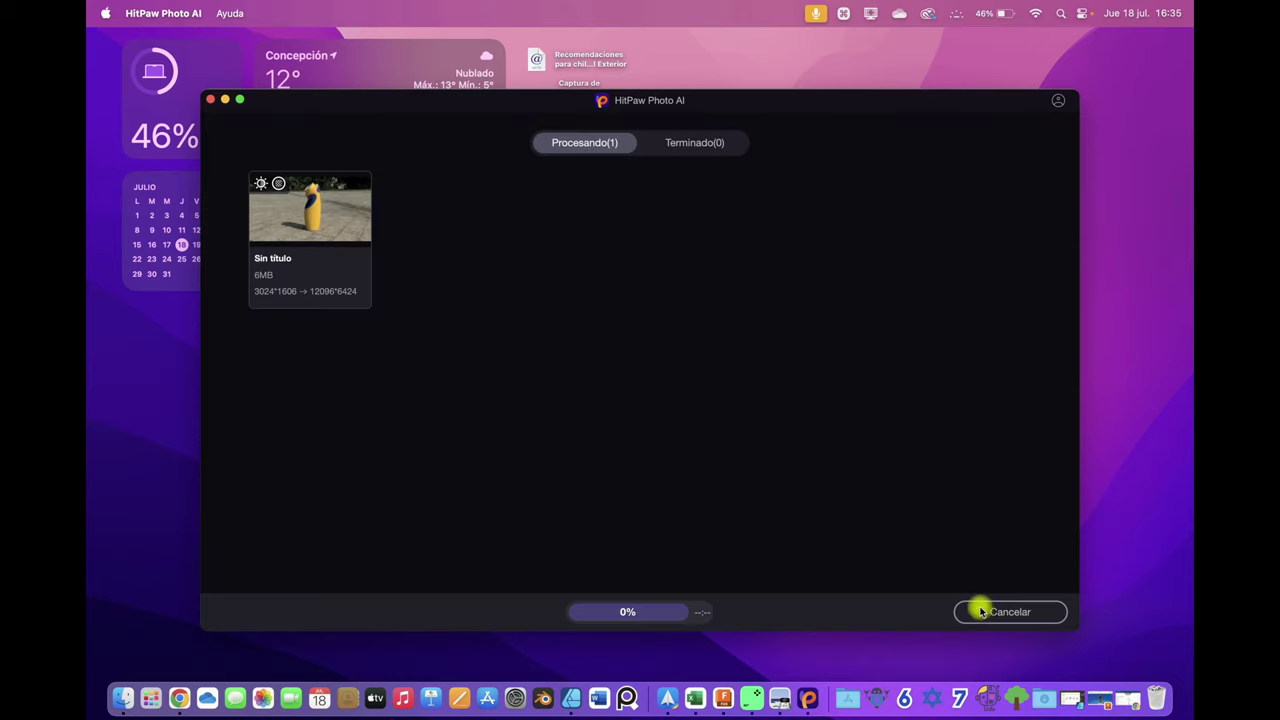
# Step: Copy the finished 12096×6424 export PNG from its Finder folder onto the desktop
pyautogui.click(694, 143)
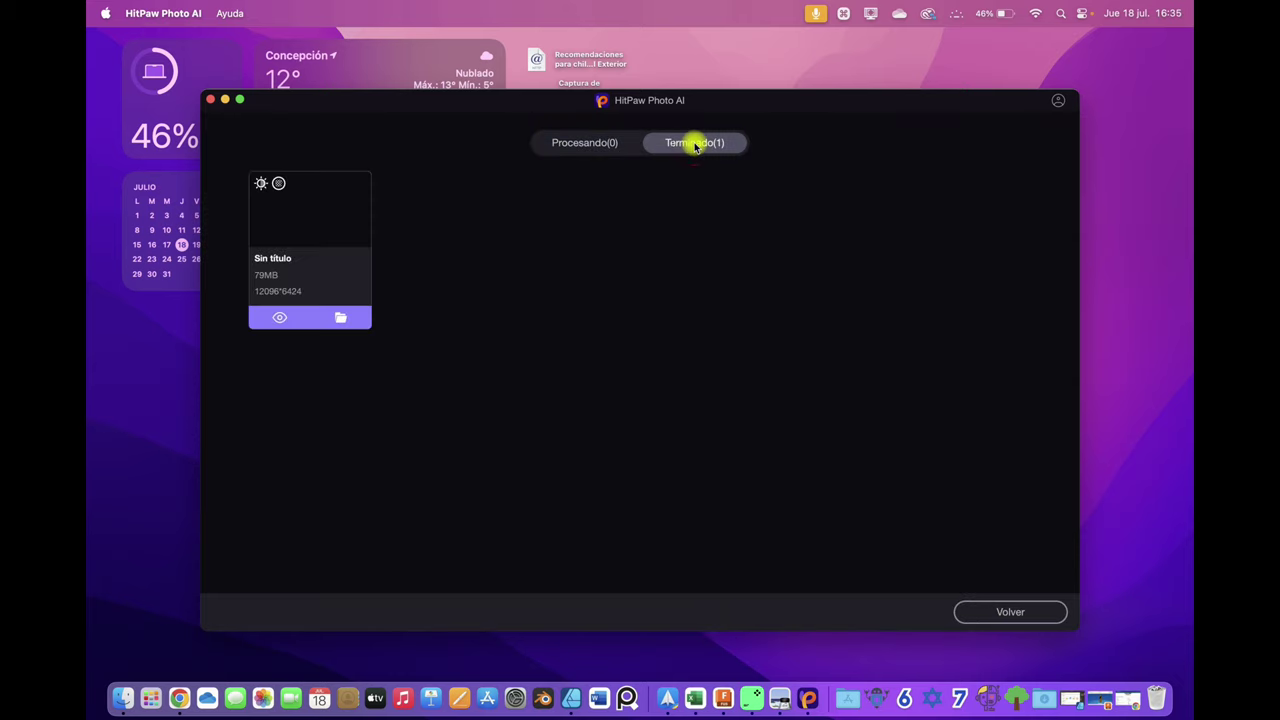
pyautogui.click(340, 318)
pyautogui.moveTo(357, 238)
pyautogui.mouseDown()
pyautogui.moveTo(935, 205)
pyautogui.moveTo(1118, 127)
pyautogui.mouseUp()
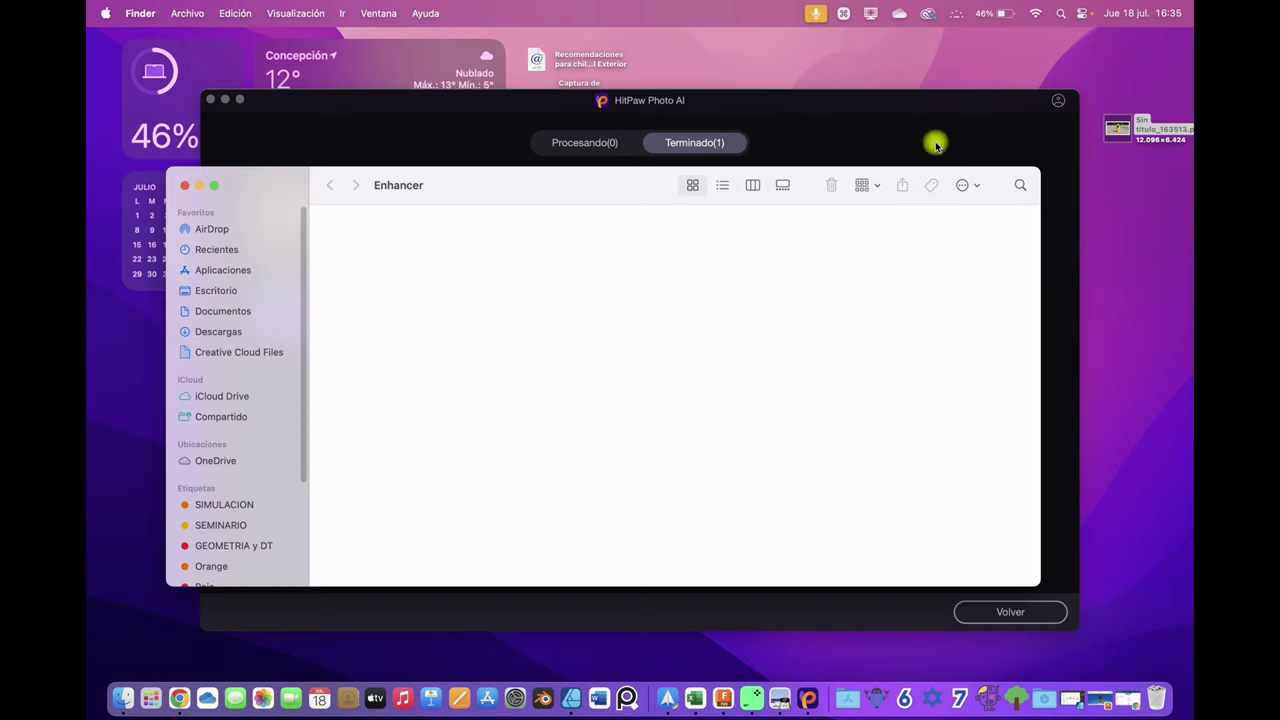
pyautogui.click(185, 186)
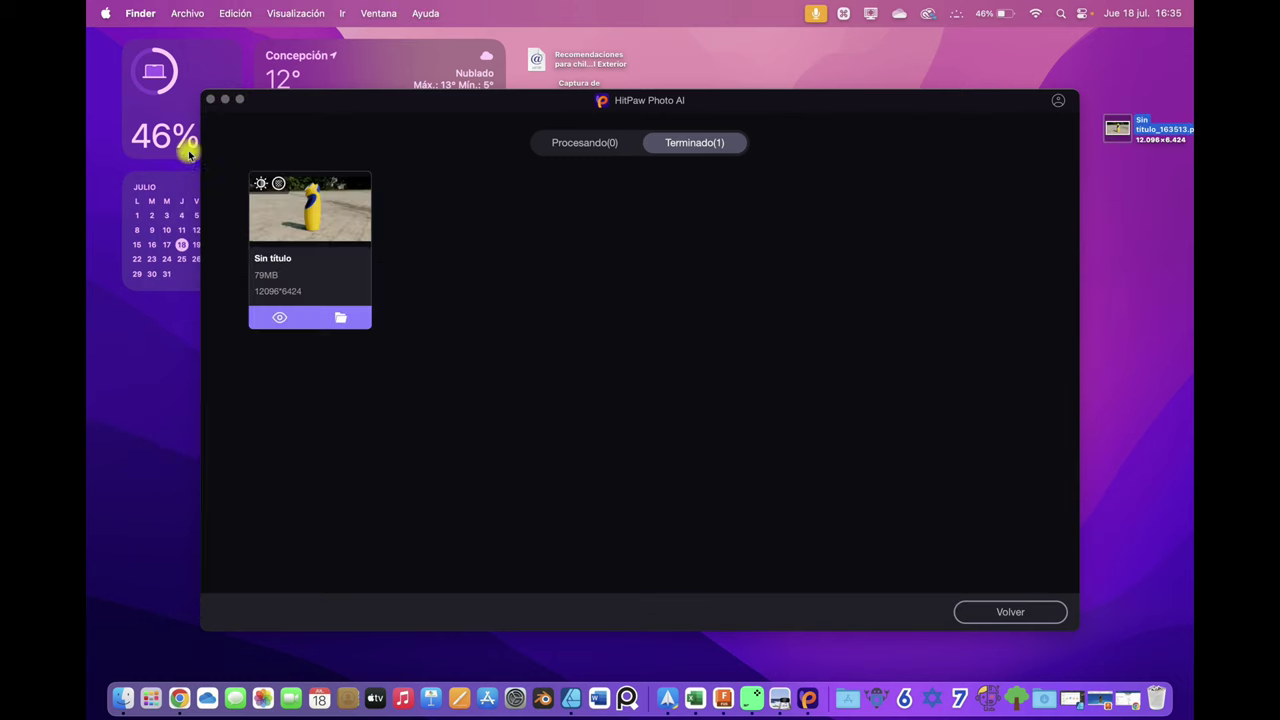
# Step: Return HitPaw to its start screen and open the upscaled PNG from the desktop
pyautogui.click(211, 100)
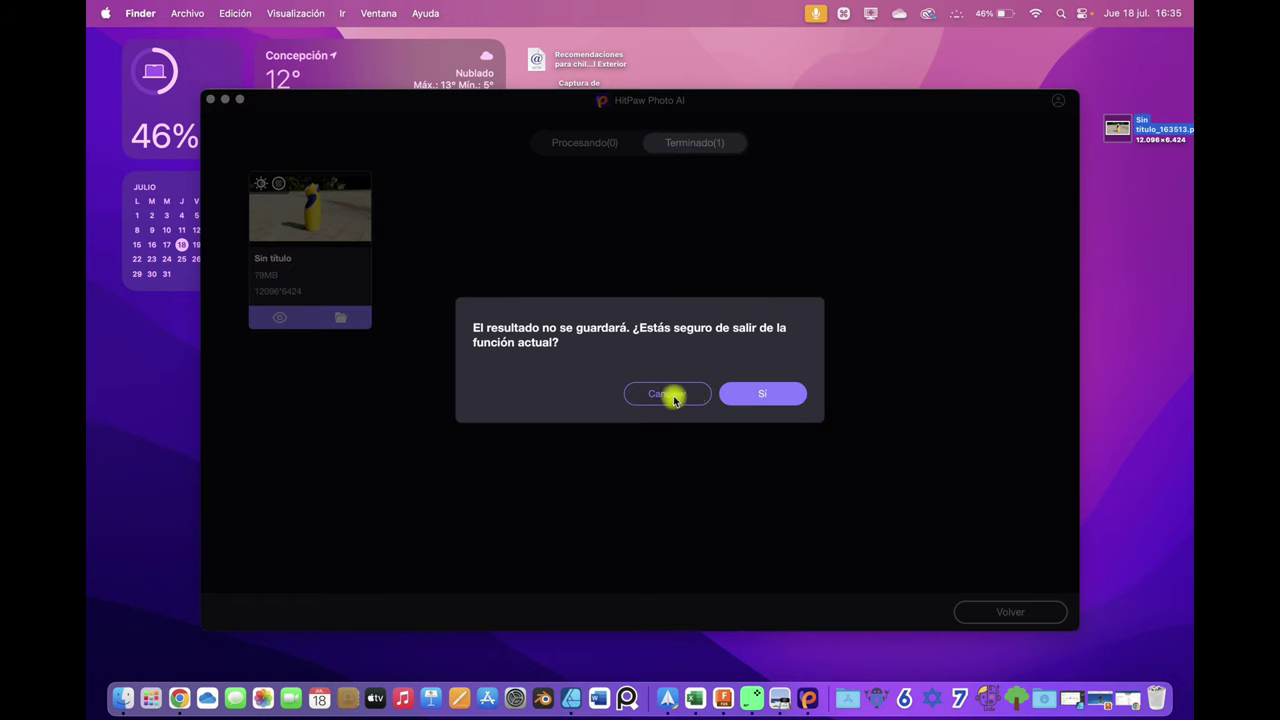
pyautogui.click(760, 393)
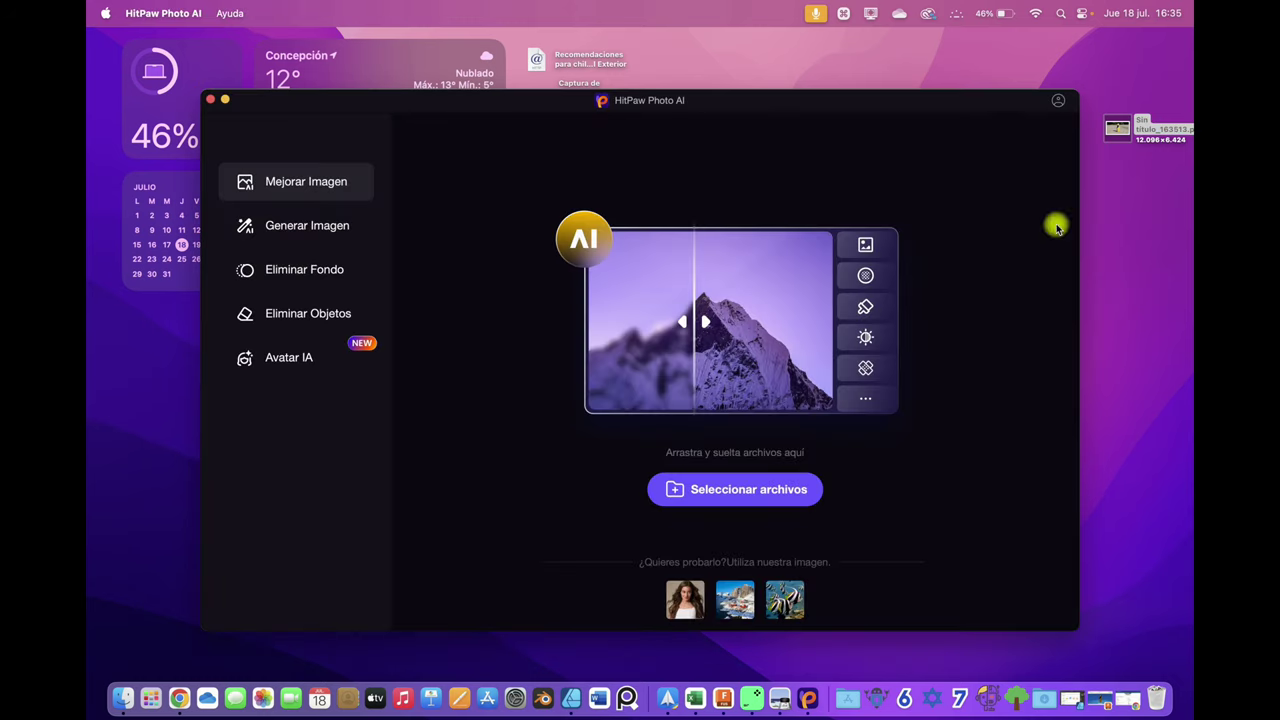
pyautogui.doubleClick(1117, 128)
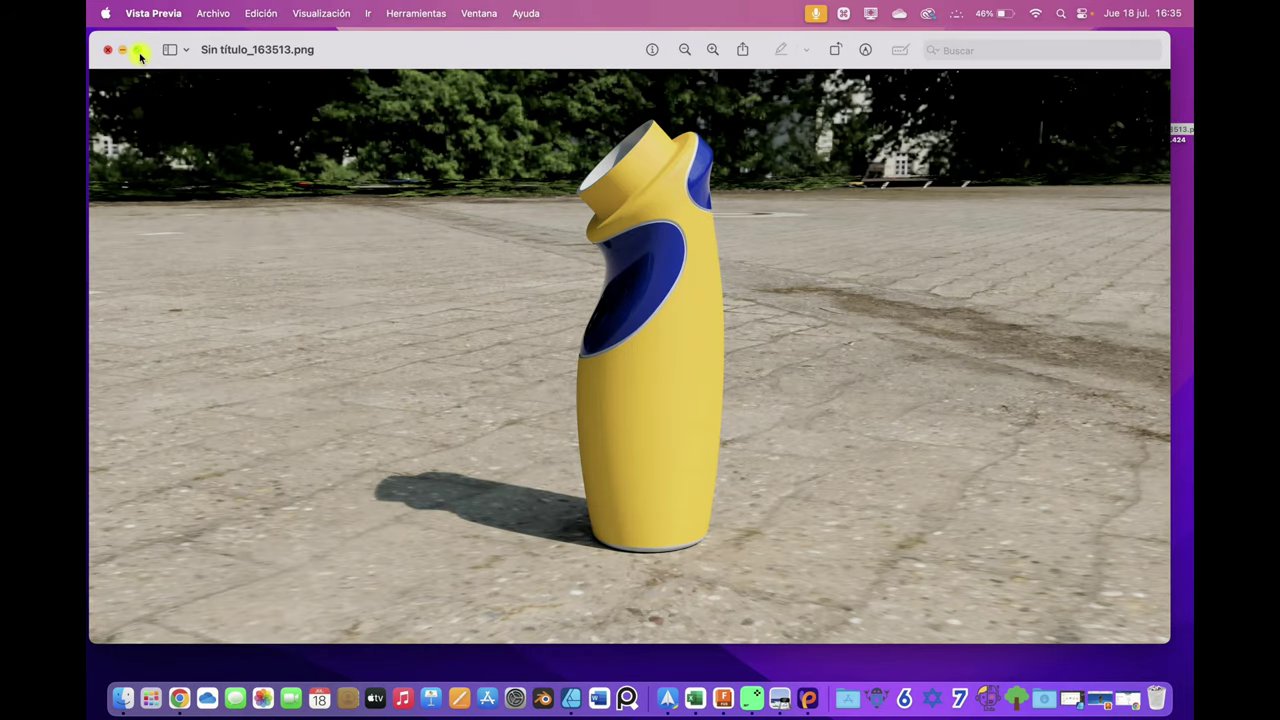
# Step: View Sin título_163513.png full screen in Preview, then exit full screen
pyautogui.click(137, 49)
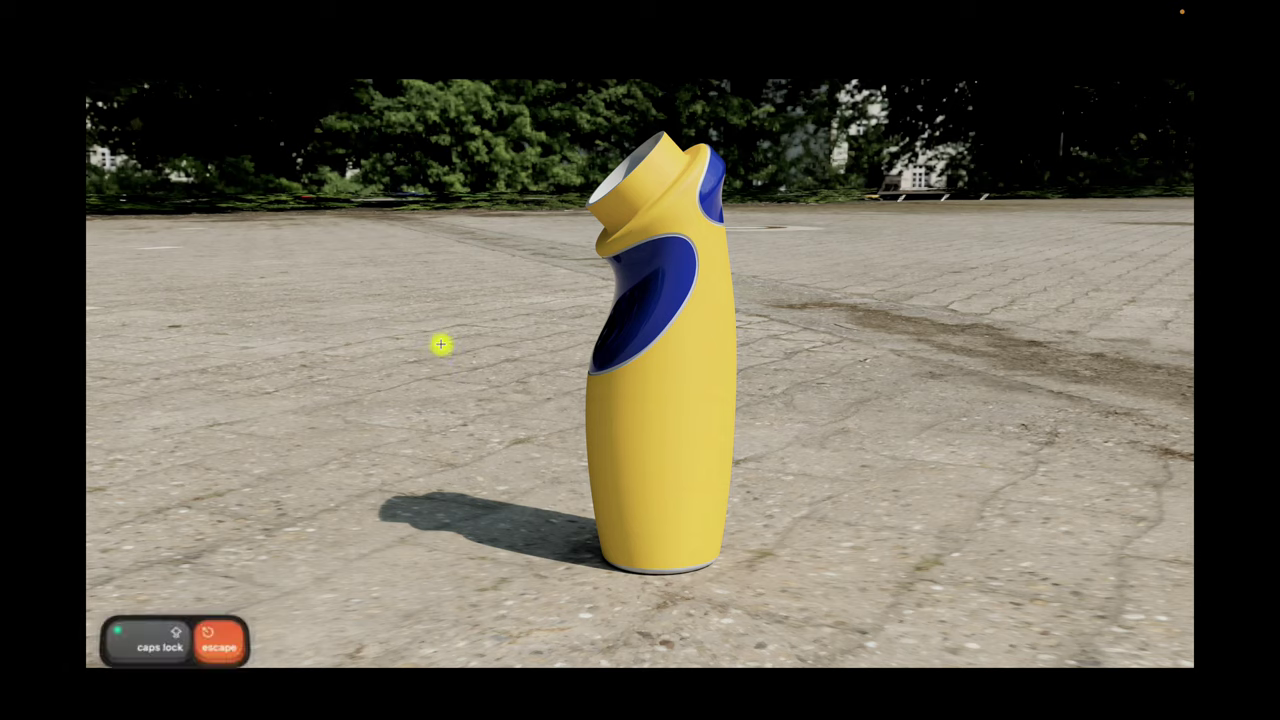
pyautogui.press('Escape')
pyautogui.press('super+shift+4')
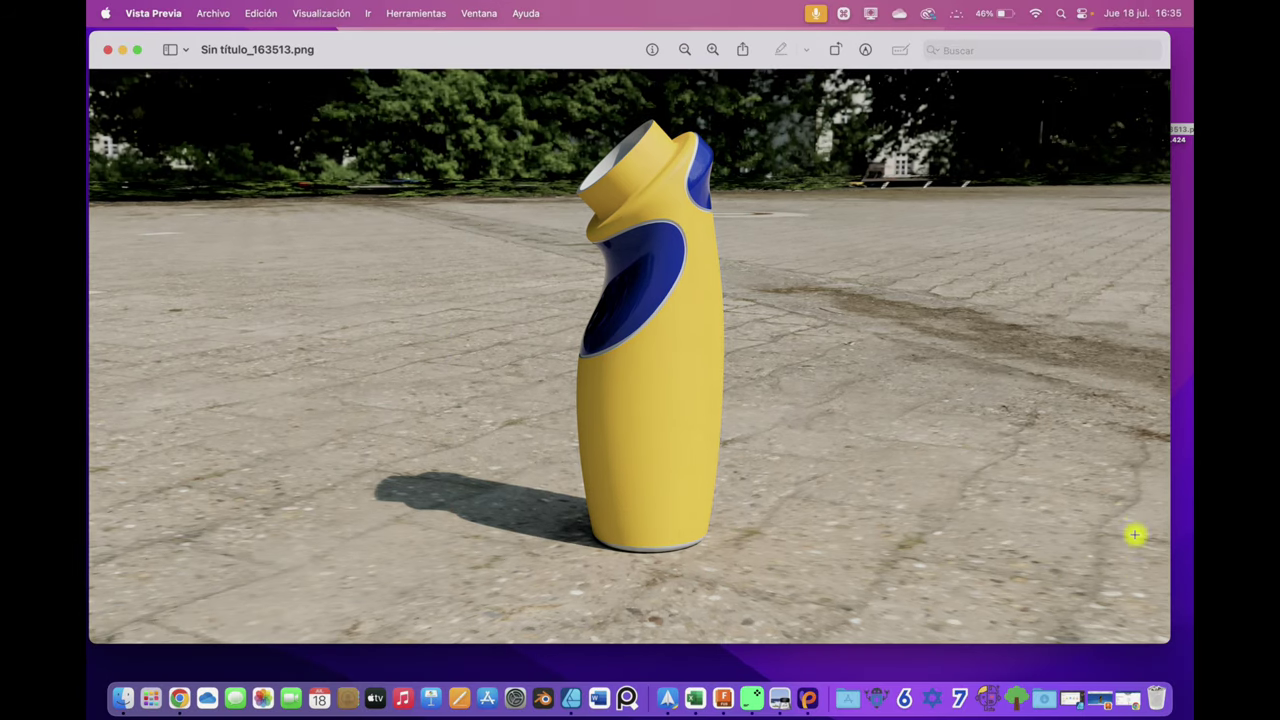